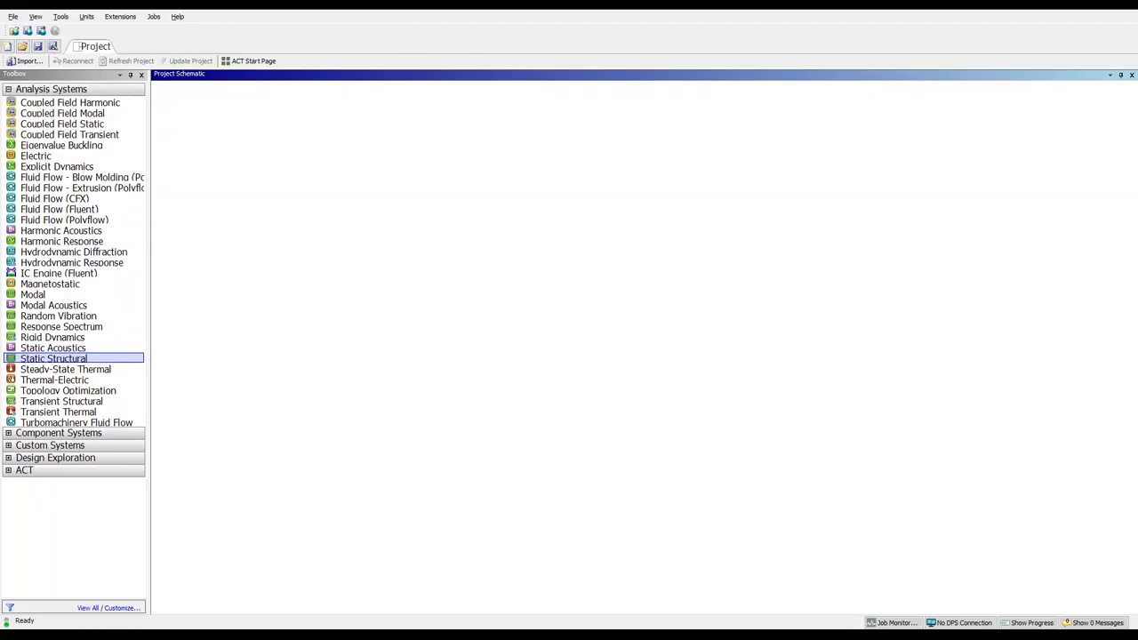
Add a Static Structural analysis system to the project schematic and name it assign5-q11
{"action": "left_click_drag", "start_coordinate": [53, 358], "coordinate": [230, 151]}
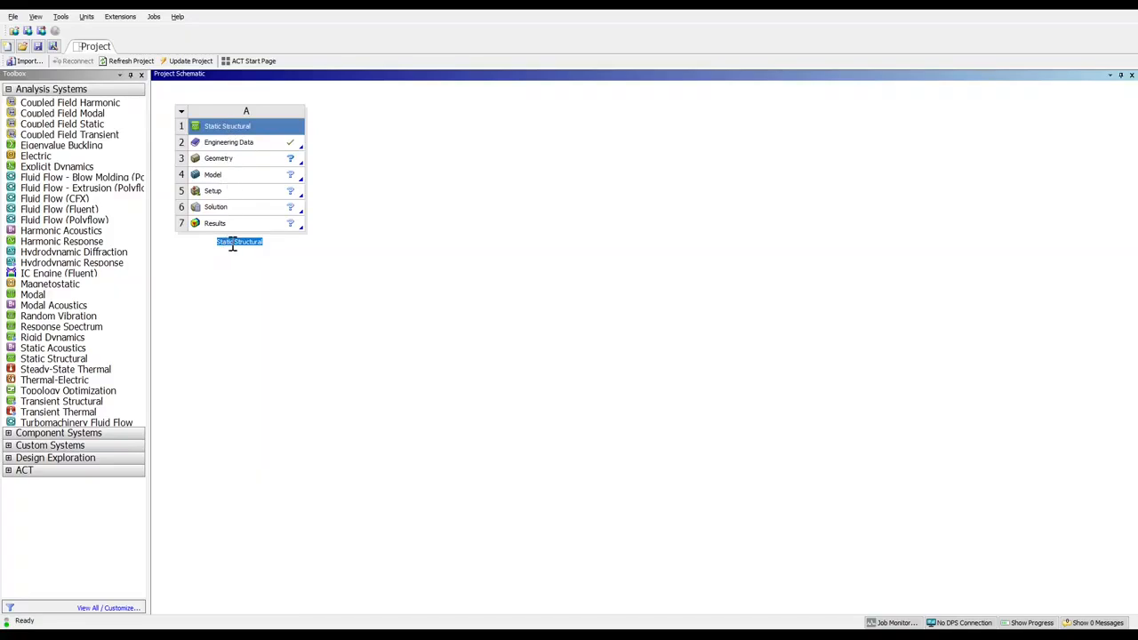
{"action": "key", "text": "Return"}
{"action": "key", "text": "BackSpace"}
{"action": "key", "text": "BackSpace"}
{"action": "key", "text": "BackSpace"}
{"action": "key", "text": "BackSpace"}
{"action": "key", "text": "BackSpace"}
{"action": "key", "text": "BackSpace"}
{"action": "key", "text": "BackSpace"}
{"action": "key", "text": "BackSpace"}
{"action": "key", "text": "BackSpace"}
{"action": "key", "text": "BackSpace"}
{"action": "key", "text": "BackSpace"}
{"action": "key", "text": "BackSpace"}
{"action": "key", "text": "BackSpace"}
{"action": "key", "text": "BackSpace"}
{"action": "key", "text": "BackSpace"}
{"action": "key", "text": "BackSpace"}
{"action": "key", "text": "BackSpace"}
{"action": "type", "text": "assign5-q11"}
{"action": "left_click", "coordinate": [36, 50]}
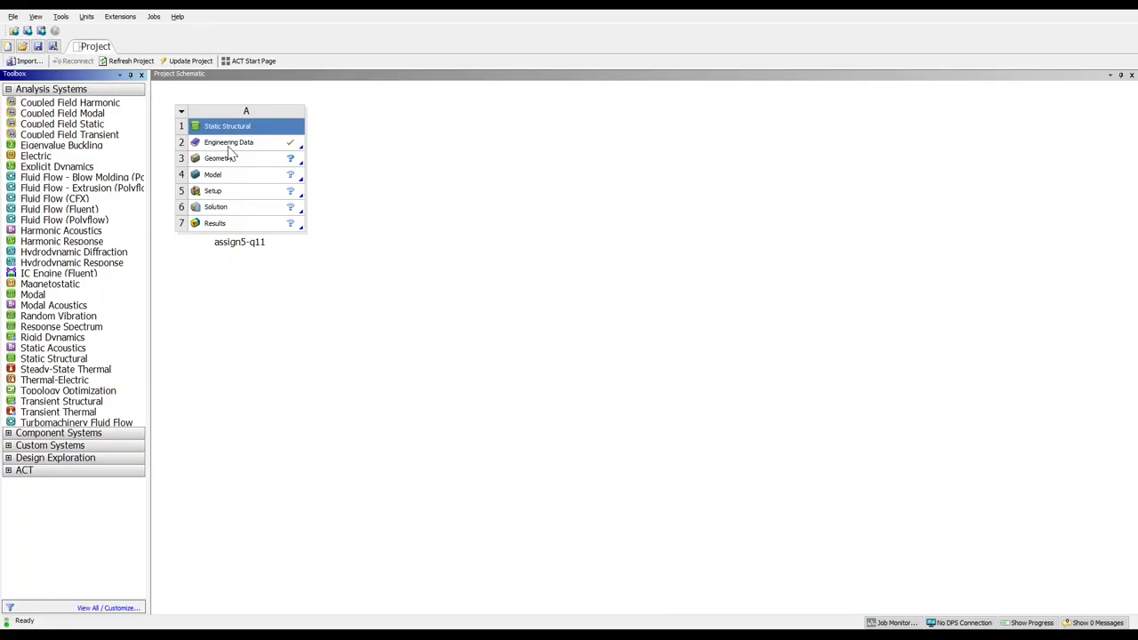
Open the system's Engineering Data and examine the Young's modulus and strength properties of Structural Steel
{"action": "left_click", "coordinate": [225, 145]}
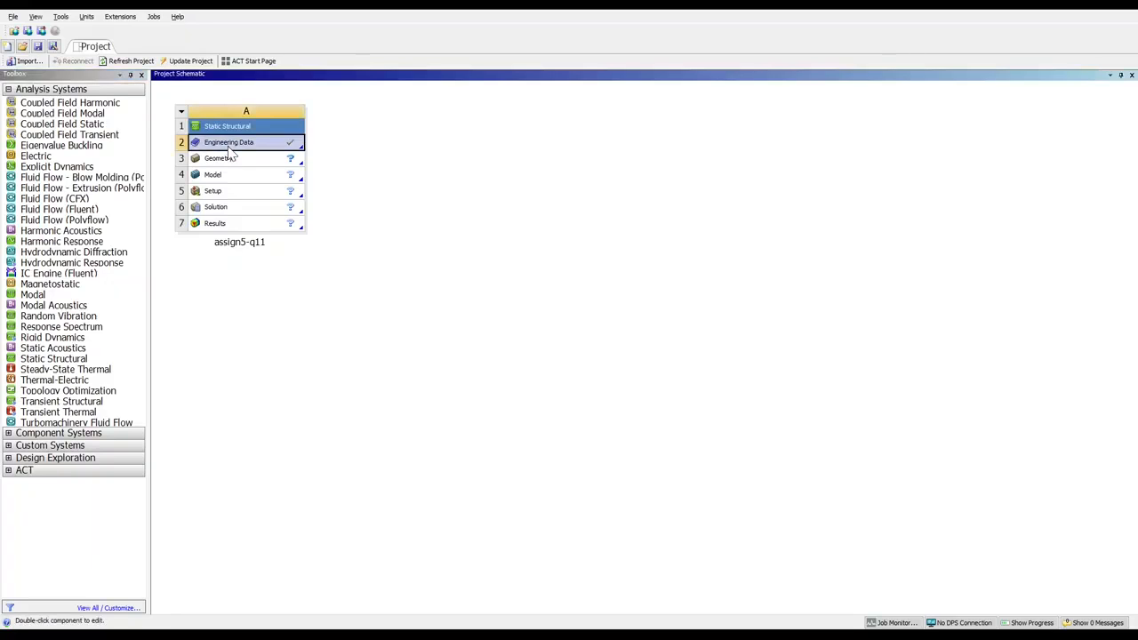
{"action": "double_click", "coordinate": [224, 144]}
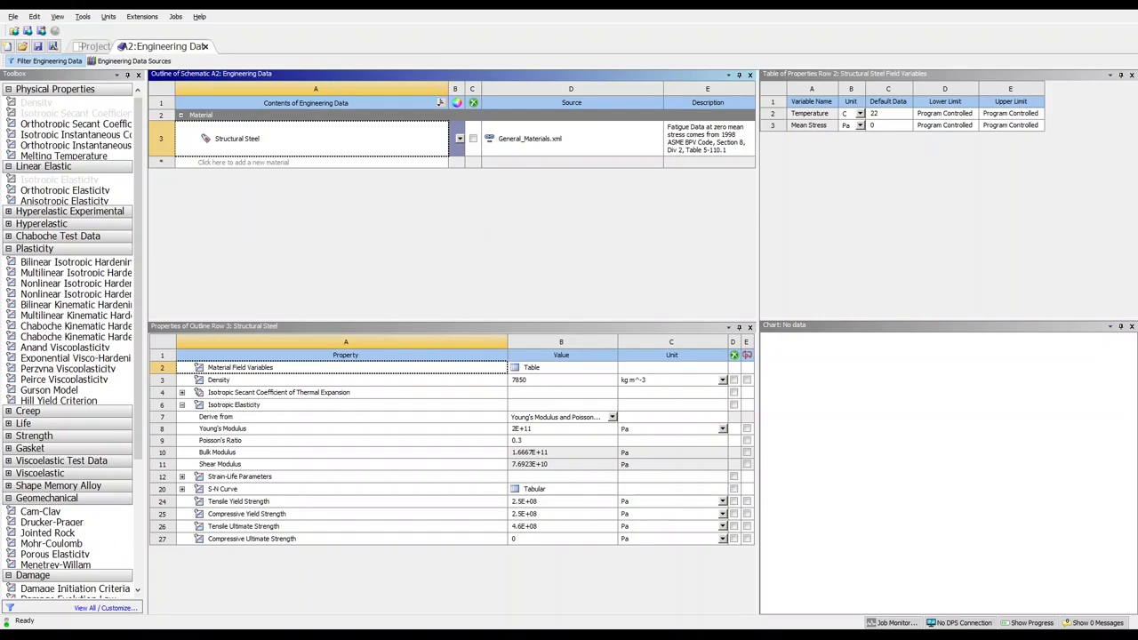
{"action": "left_click", "coordinate": [219, 431]}
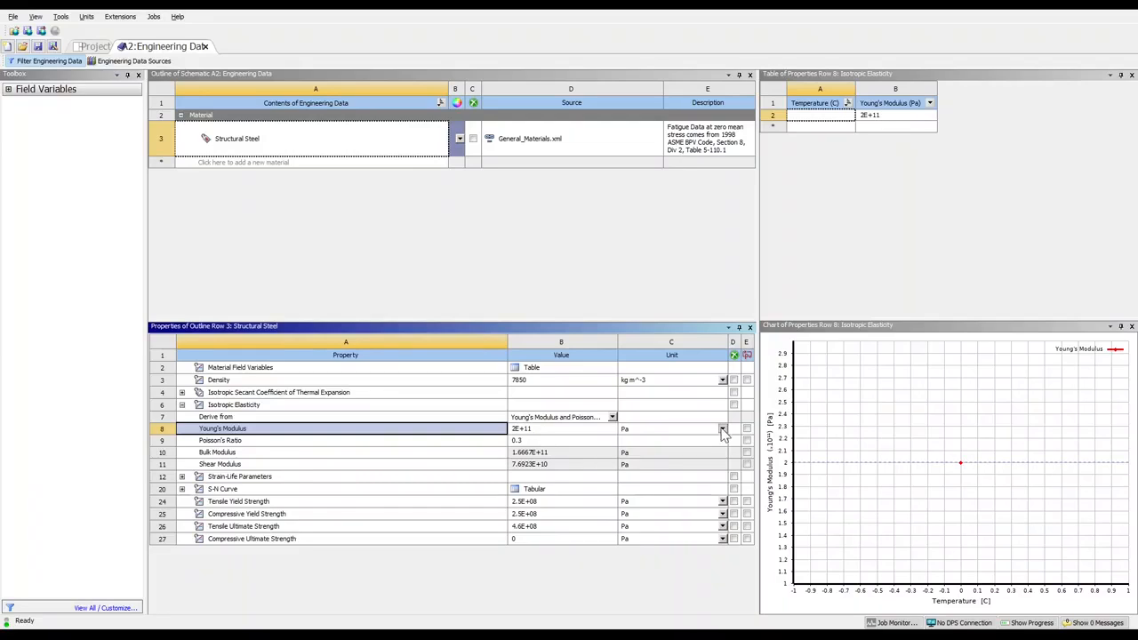
{"action": "left_click", "coordinate": [676, 507]}
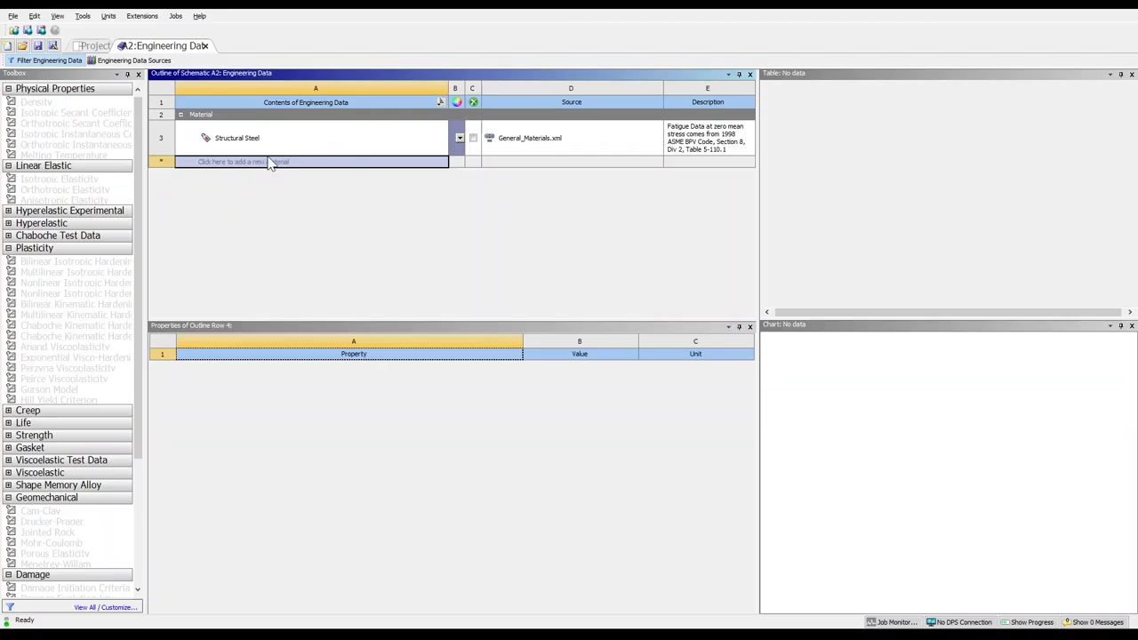
Add a new material named assign5 to the engineering data
{"action": "left_click", "coordinate": [208, 161]}
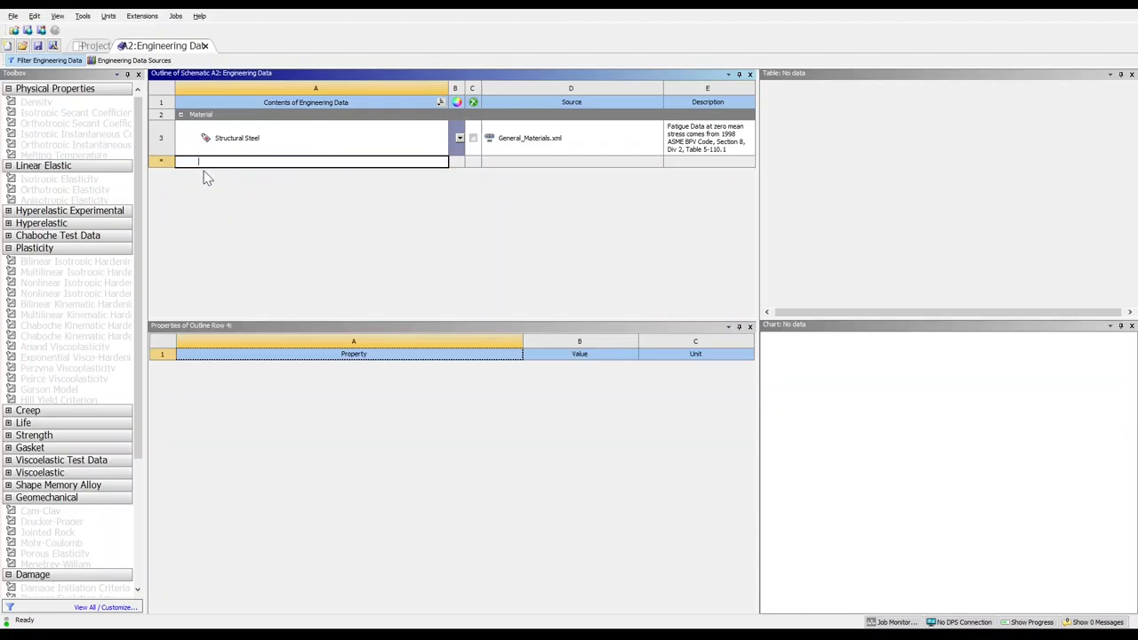
{"action": "type", "text": "aaa"}
{"action": "type", "text": "ign"}
{"action": "type", "text": "5"}
{"action": "key", "text": "Return"}
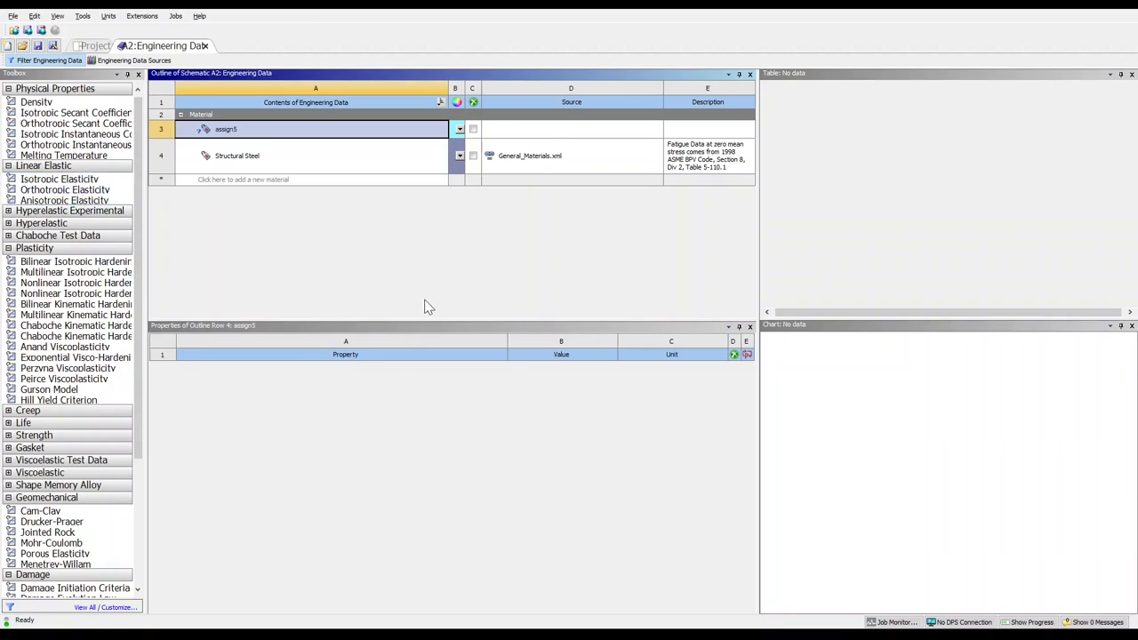
Assign the Isotropic Elasticity property to the assign5 material
{"action": "left_click", "coordinate": [52, 181]}
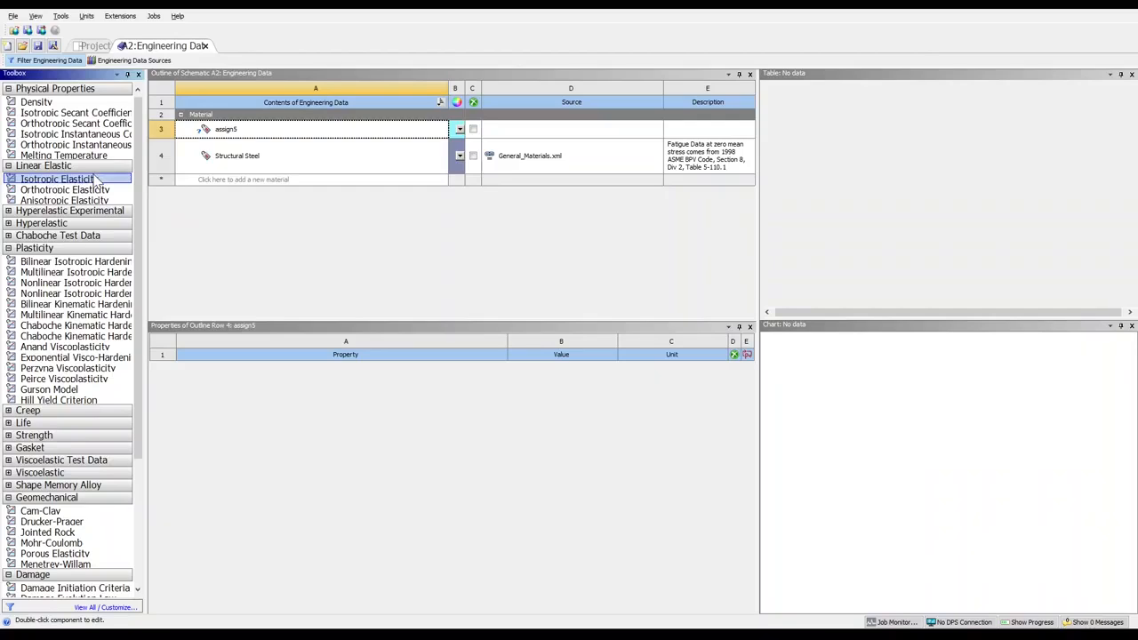
{"action": "left_click_drag", "start_coordinate": [75, 184], "coordinate": [305, 311]}
{"action": "left_click_drag", "start_coordinate": [336, 347], "coordinate": [342, 356]}
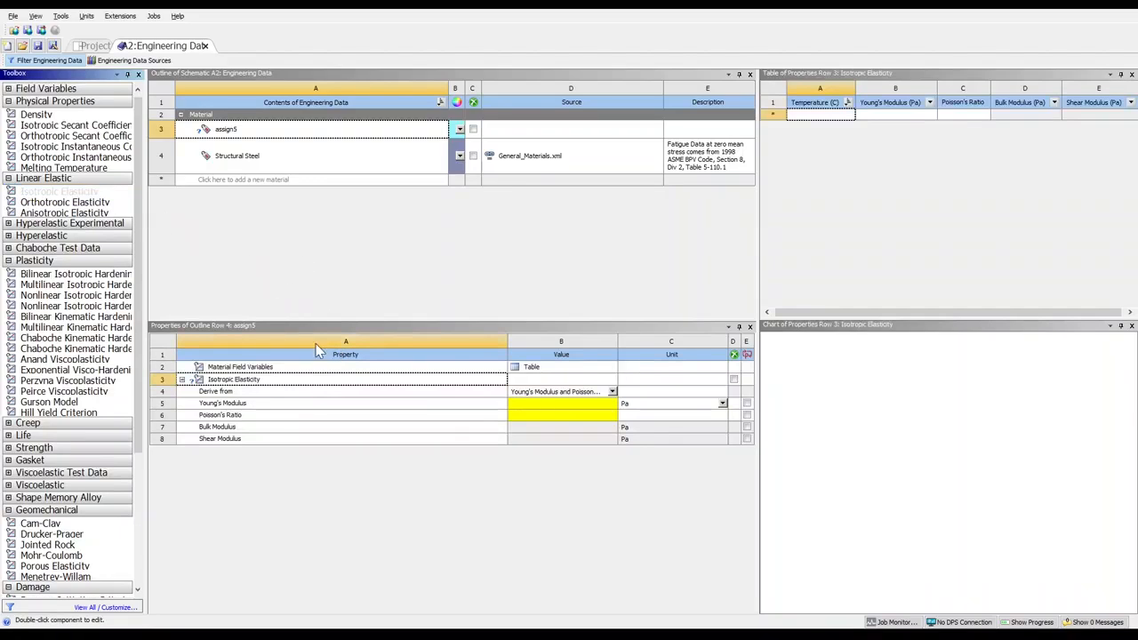
Set the assign5 material's Young's modulus to 200e9 Pa and its Poisson's ratio to 0.3
{"action": "left_click", "coordinate": [524, 405]}
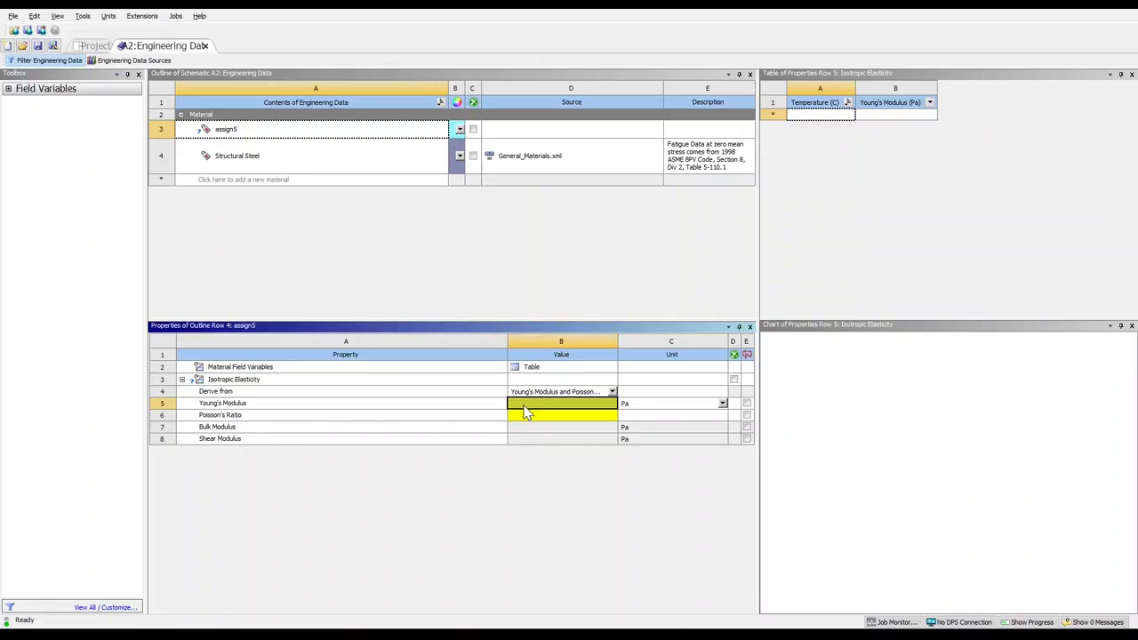
{"action": "left_click", "coordinate": [524, 405]}
{"action": "type", "text": "200"}
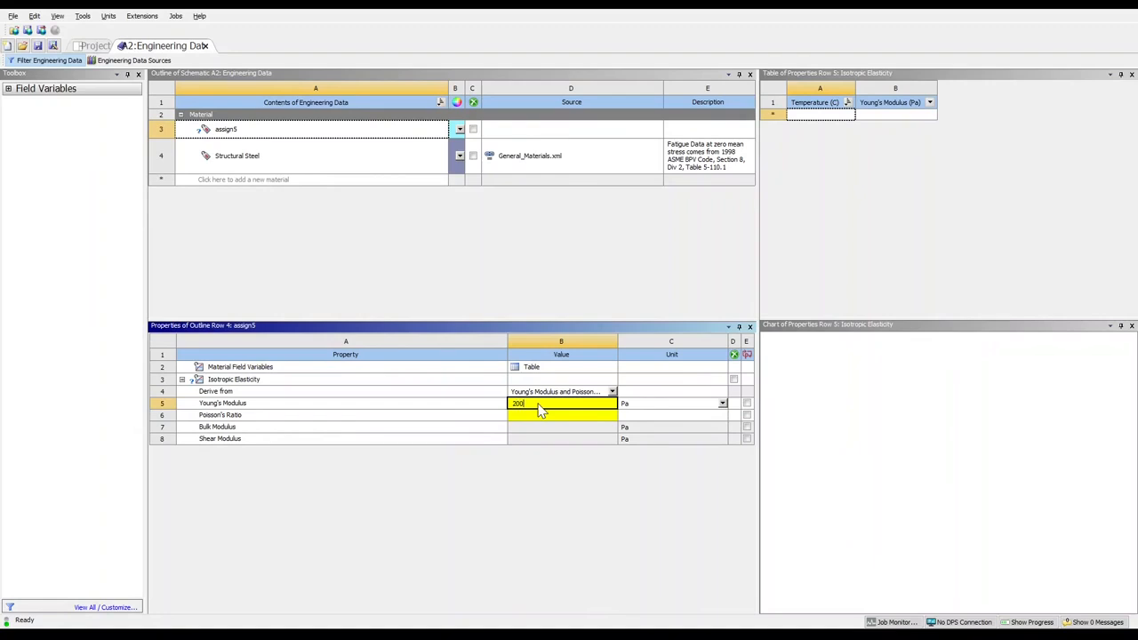
{"action": "type", "text": "e9"}
{"action": "left_click", "coordinate": [539, 416]}
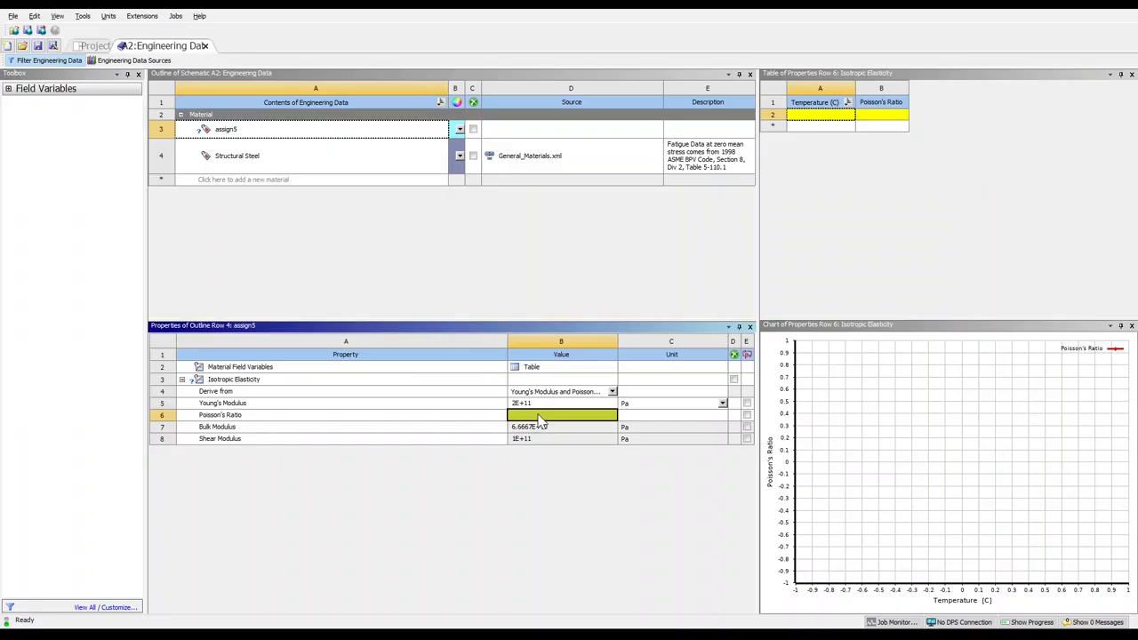
{"action": "type", "text": "0.3"}
{"action": "left_click", "coordinate": [540, 426]}
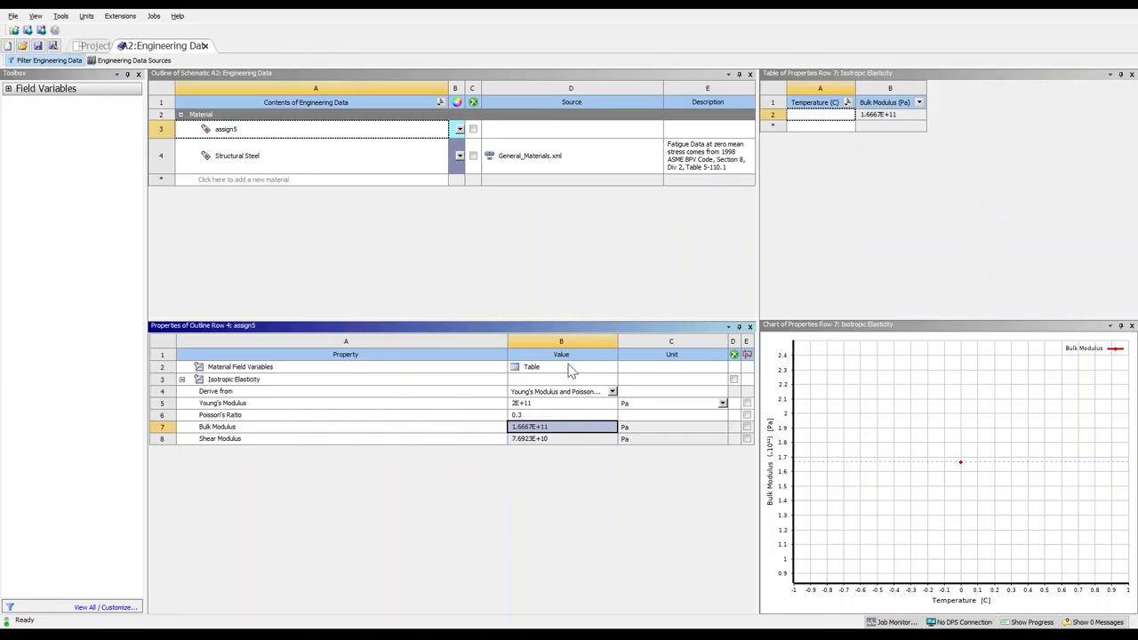
Close the engineering data and open the Static Structural system's Geometry in DesignModeler
{"action": "left_click", "coordinate": [204, 47]}
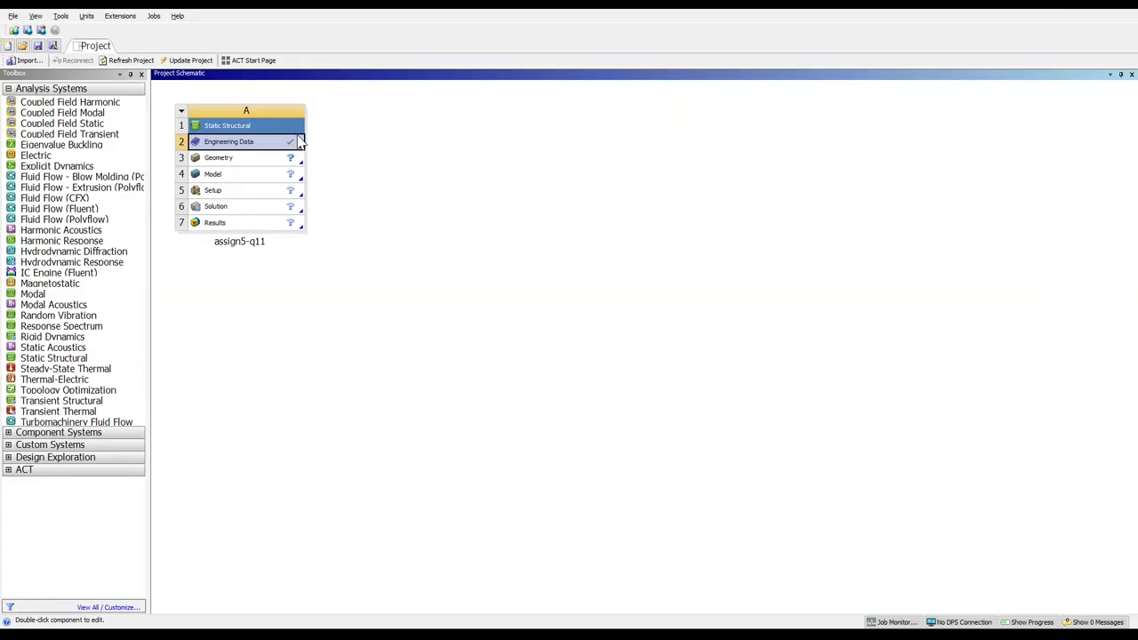
{"action": "left_click", "coordinate": [264, 166]}
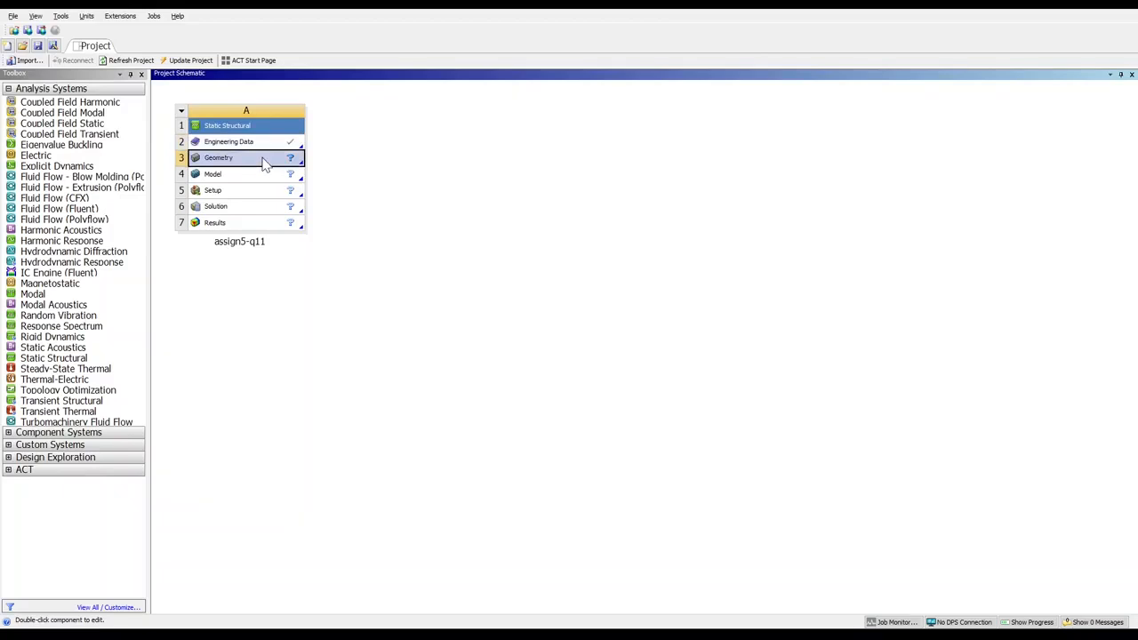
{"action": "double_click", "coordinate": [264, 165]}
{"action": "double_click", "coordinate": [219, 168]}
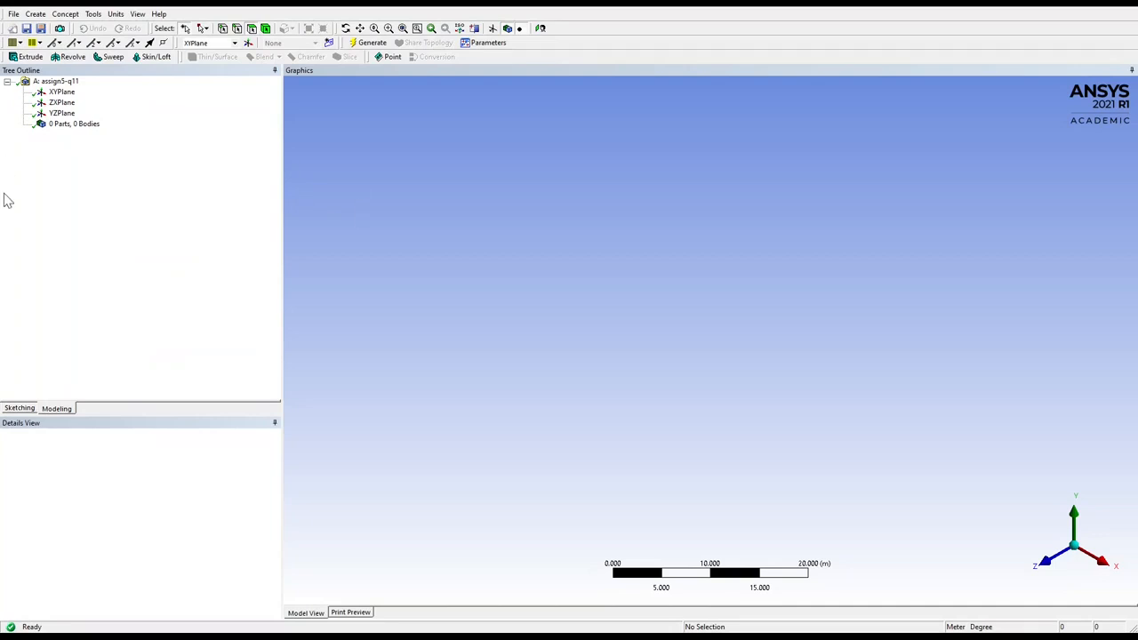
Enter sketching on the XY plane viewed face-on, and enable the 2D grid display and grid snapping
{"action": "left_click", "coordinate": [19, 409]}
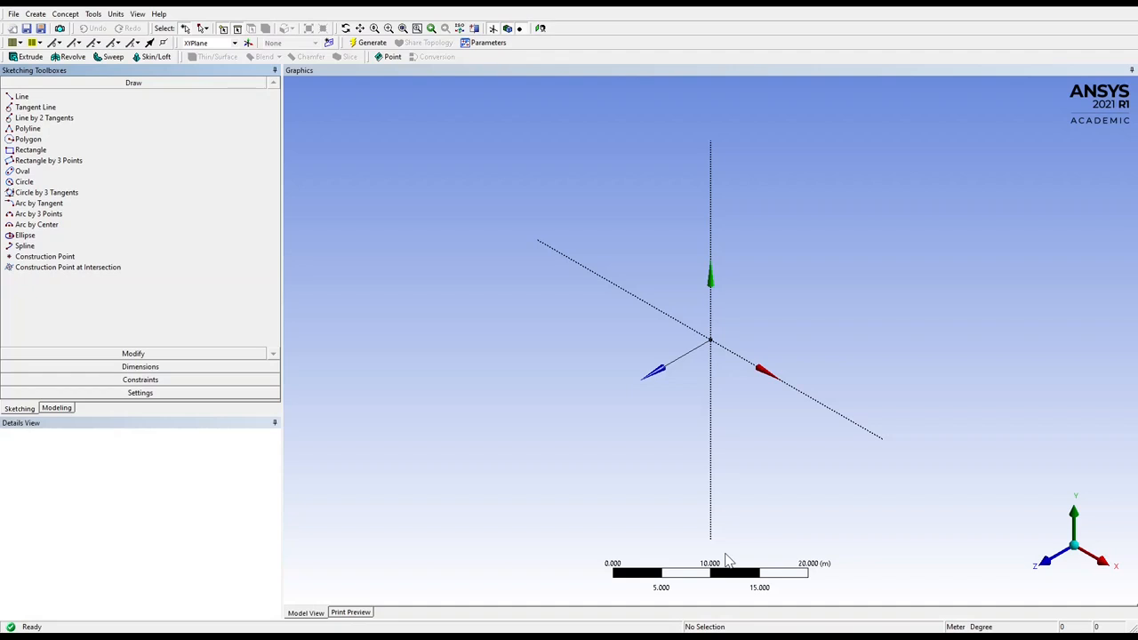
{"action": "left_click", "coordinate": [1049, 570]}
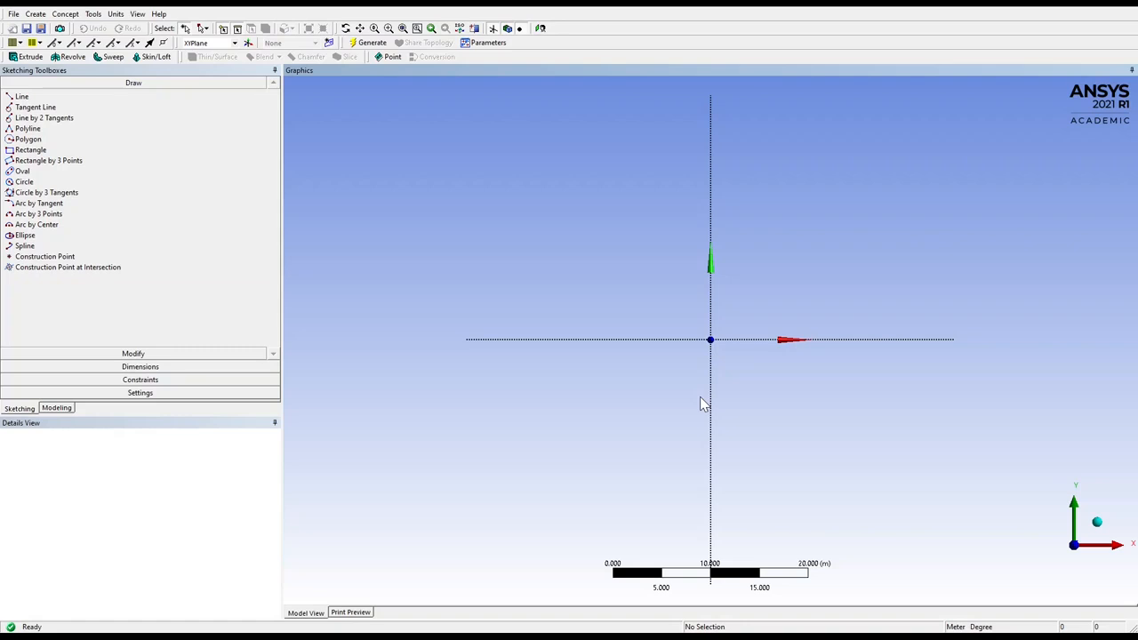
{"action": "left_click", "coordinate": [142, 394]}
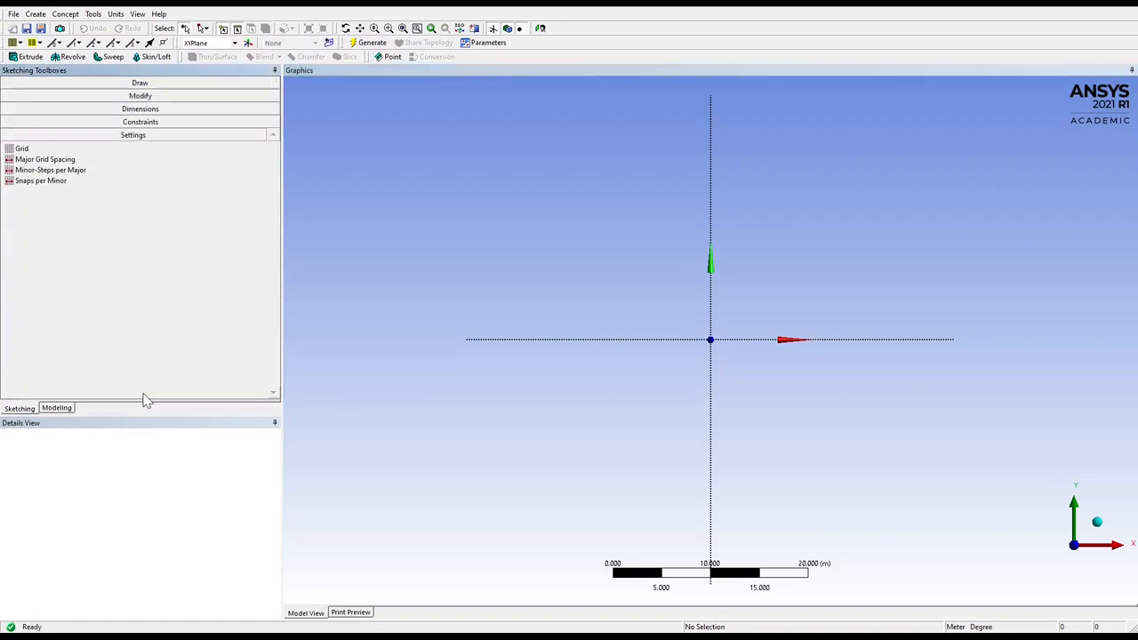
{"action": "left_click", "coordinate": [40, 150]}
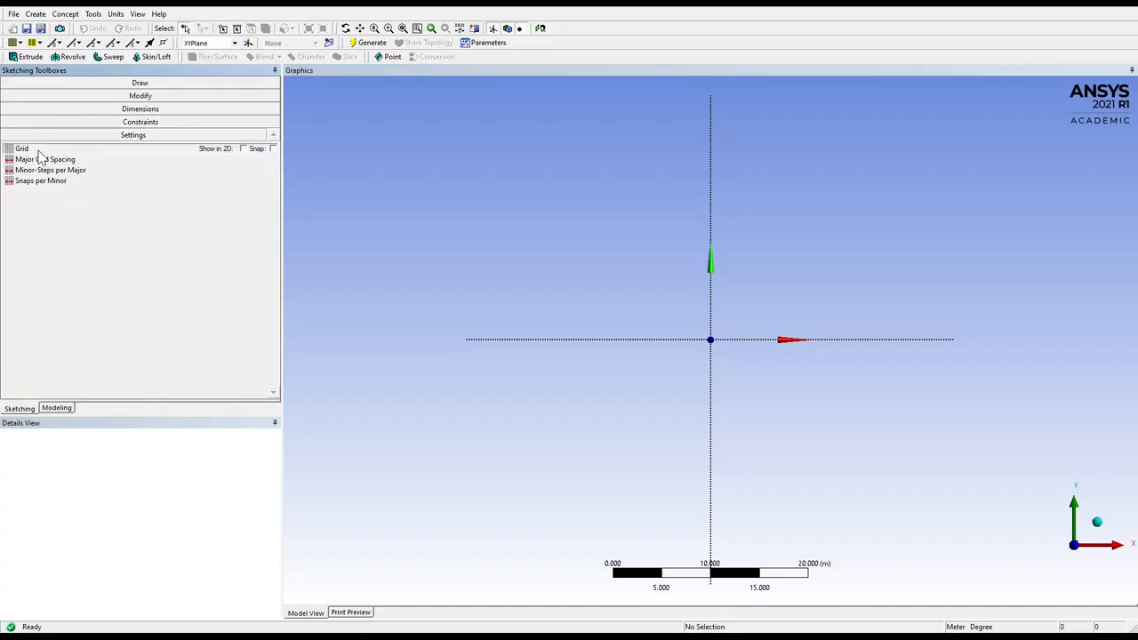
{"action": "left_click", "coordinate": [244, 149]}
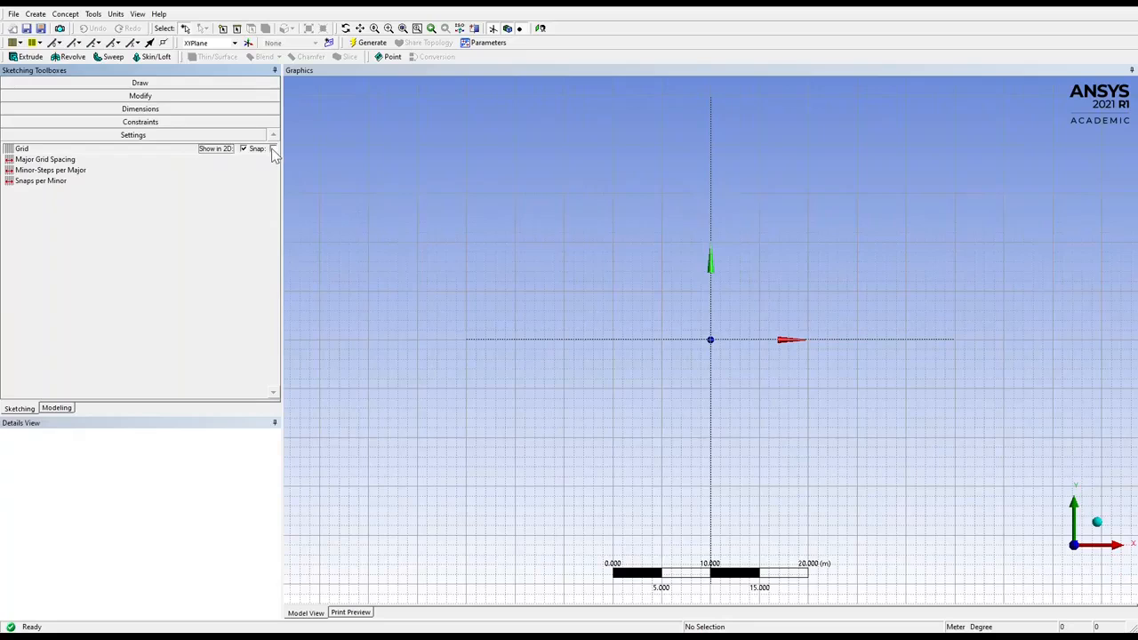
{"action": "left_click", "coordinate": [273, 149]}
Check the sketch grid's major spacing, minor steps per major and snaps per minor settings
{"action": "left_click", "coordinate": [43, 161]}
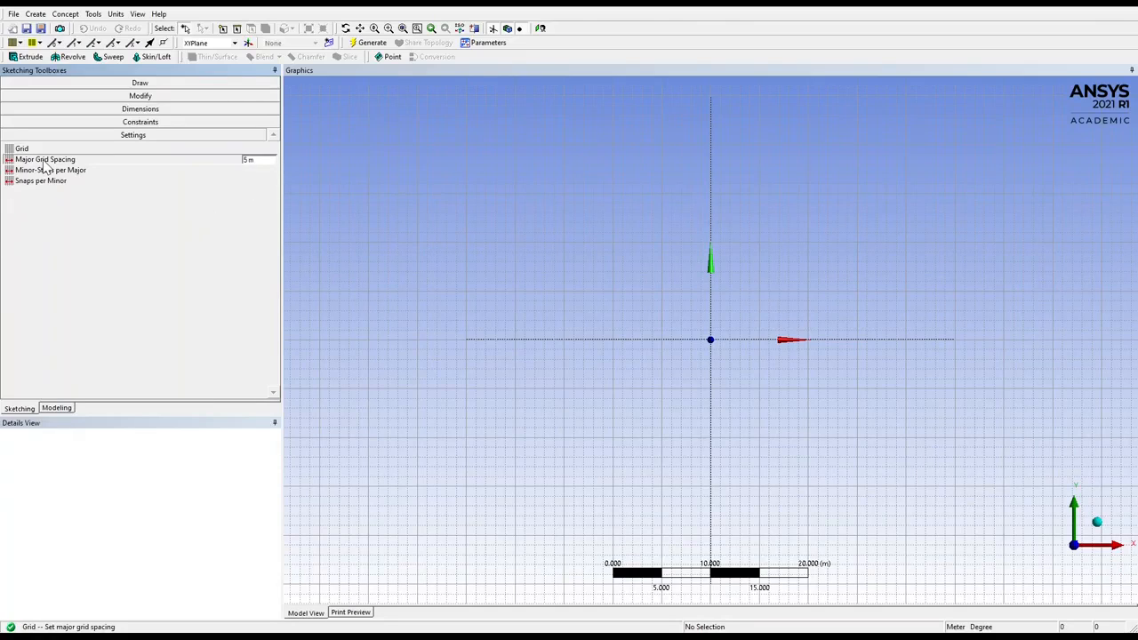
{"action": "left_click", "coordinate": [42, 171]}
{"action": "left_click", "coordinate": [38, 182]}
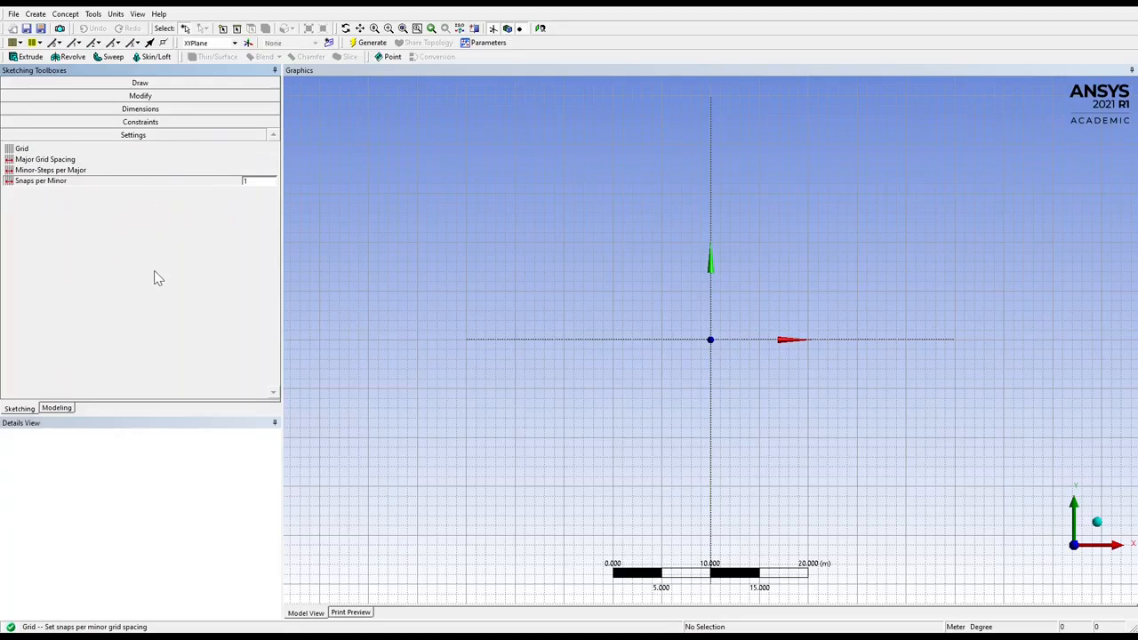
Sketch two end-to-end horizontal lines along the X axis from the origin, each about 4 m long, and generate the model
{"action": "left_click", "coordinate": [162, 86]}
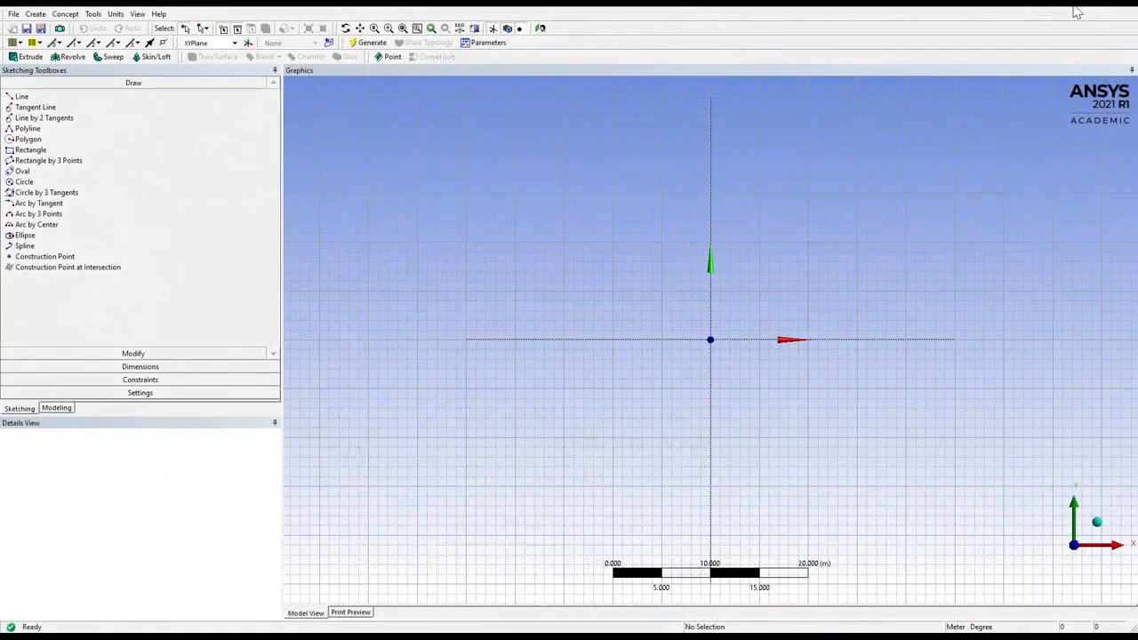
{"action": "left_click", "coordinate": [35, 99]}
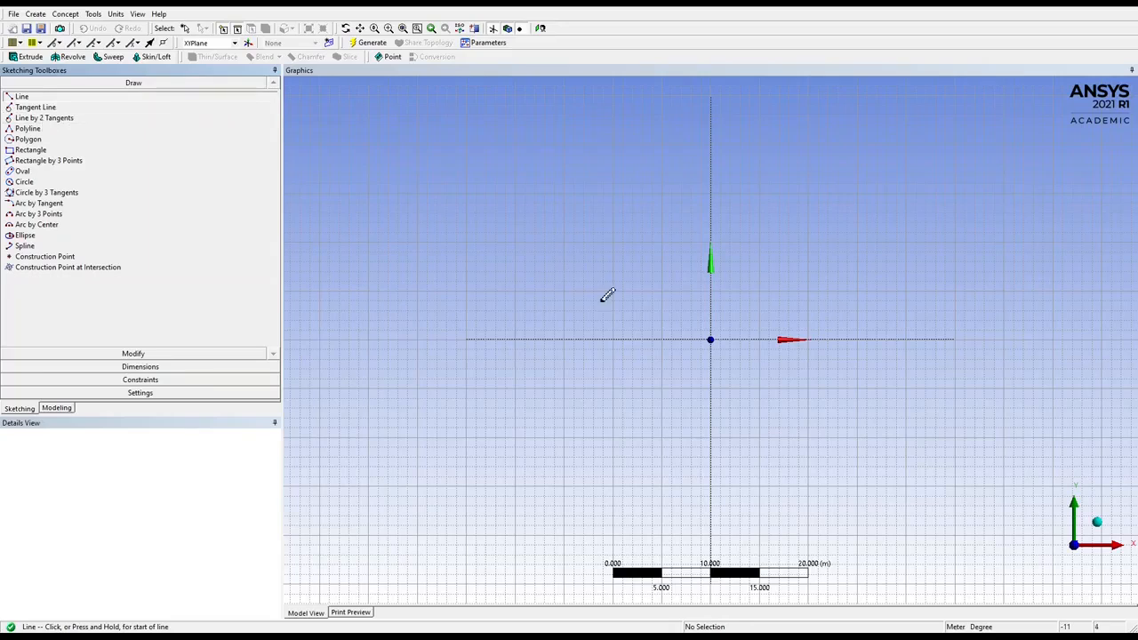
{"action": "left_click", "coordinate": [711, 339]}
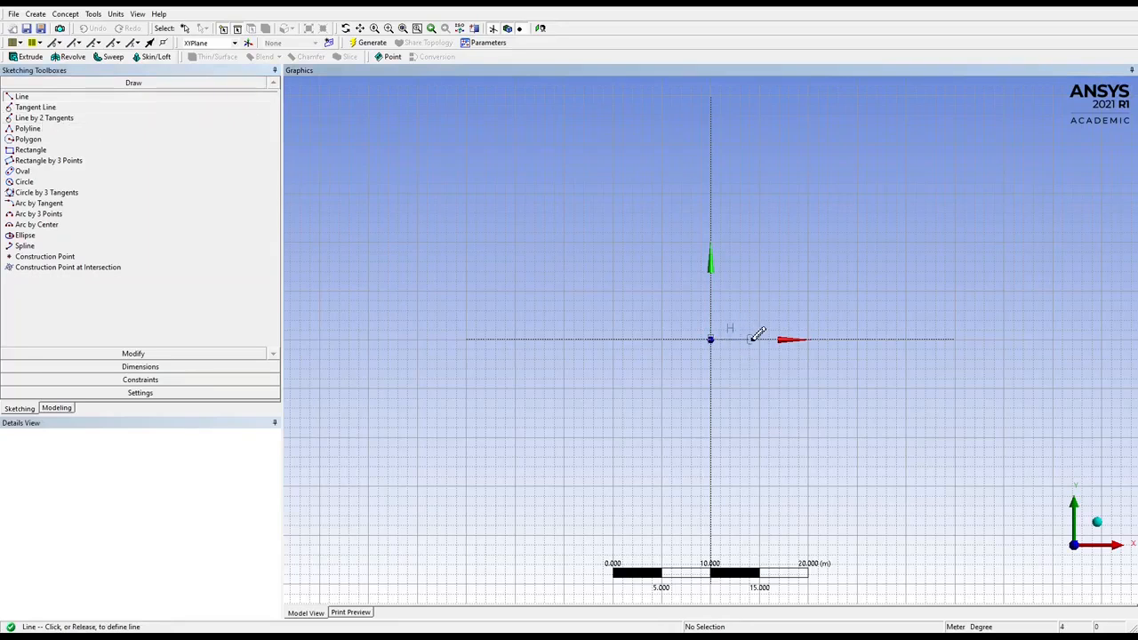
{"action": "left_click", "coordinate": [752, 338]}
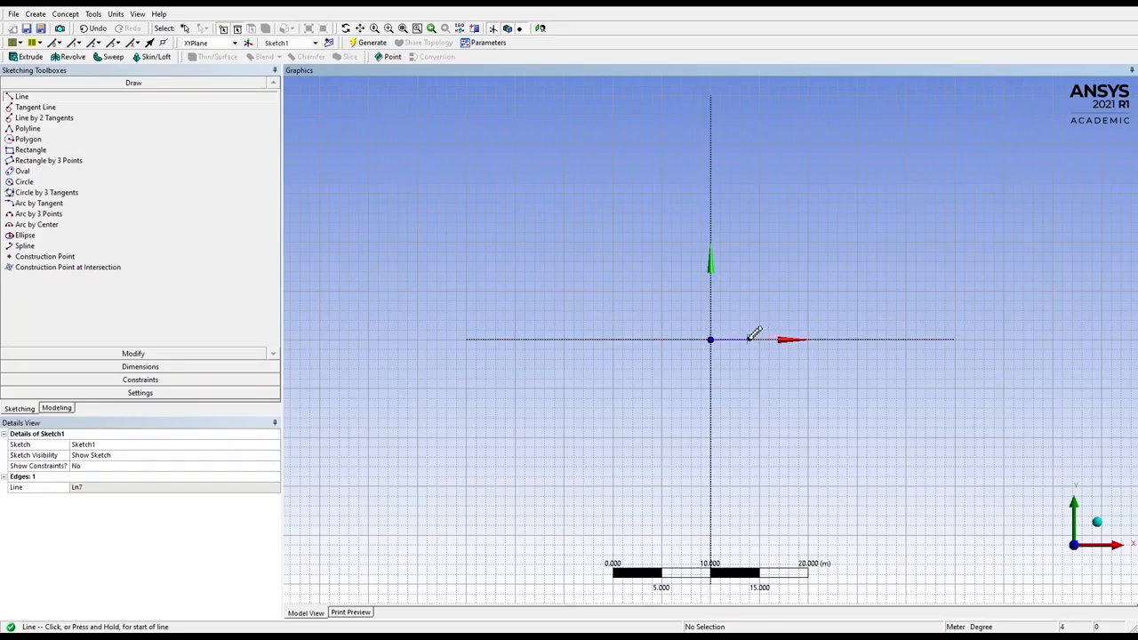
{"action": "left_click", "coordinate": [752, 339]}
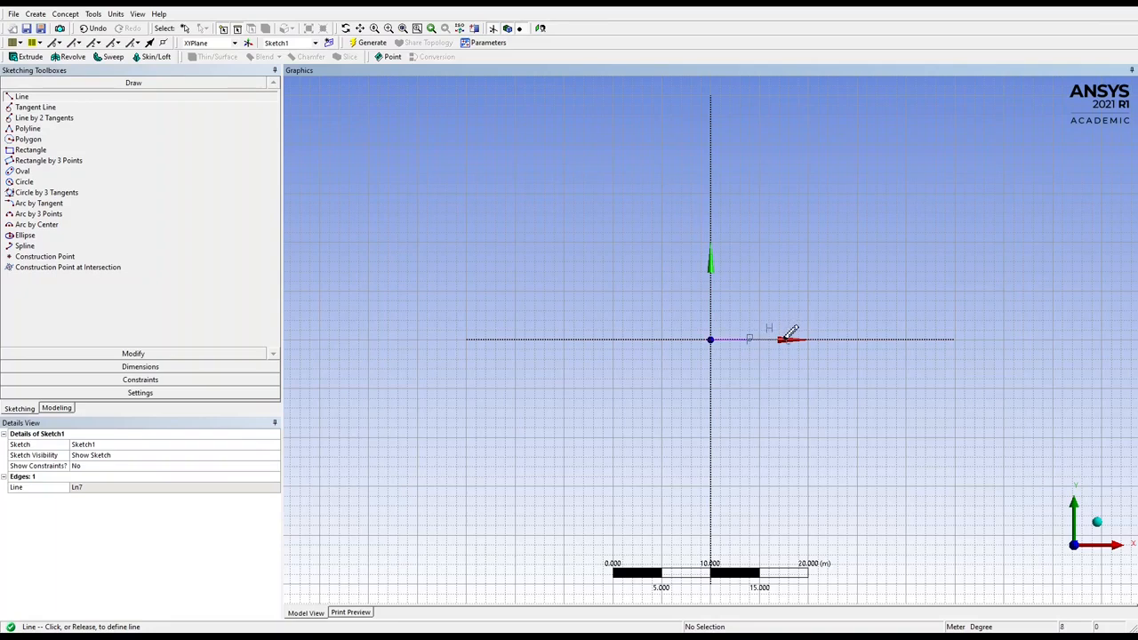
{"action": "left_click", "coordinate": [780, 339]}
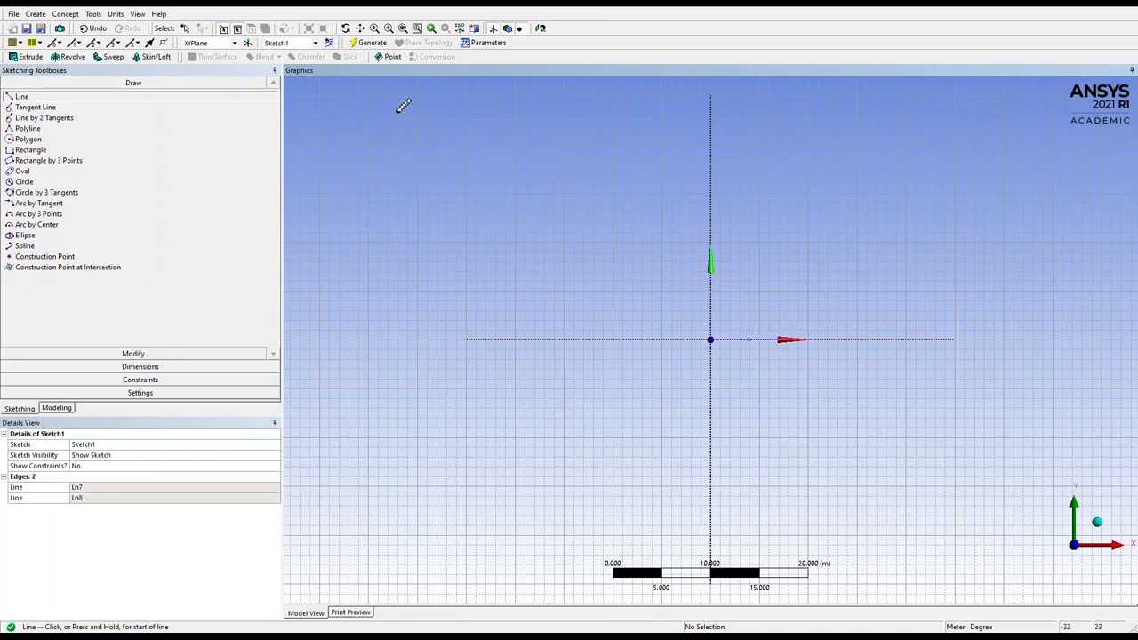
{"action": "left_click", "coordinate": [366, 45]}
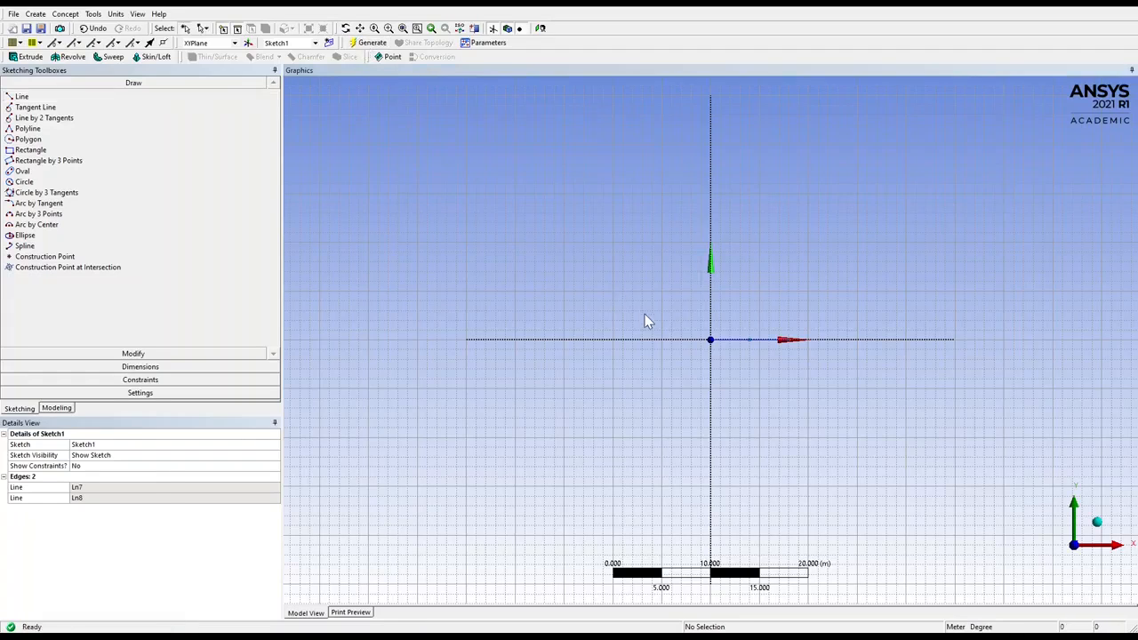
Dimension the length of the first line from the origin, placing the dimension above it
{"action": "left_click", "coordinate": [402, 32]}
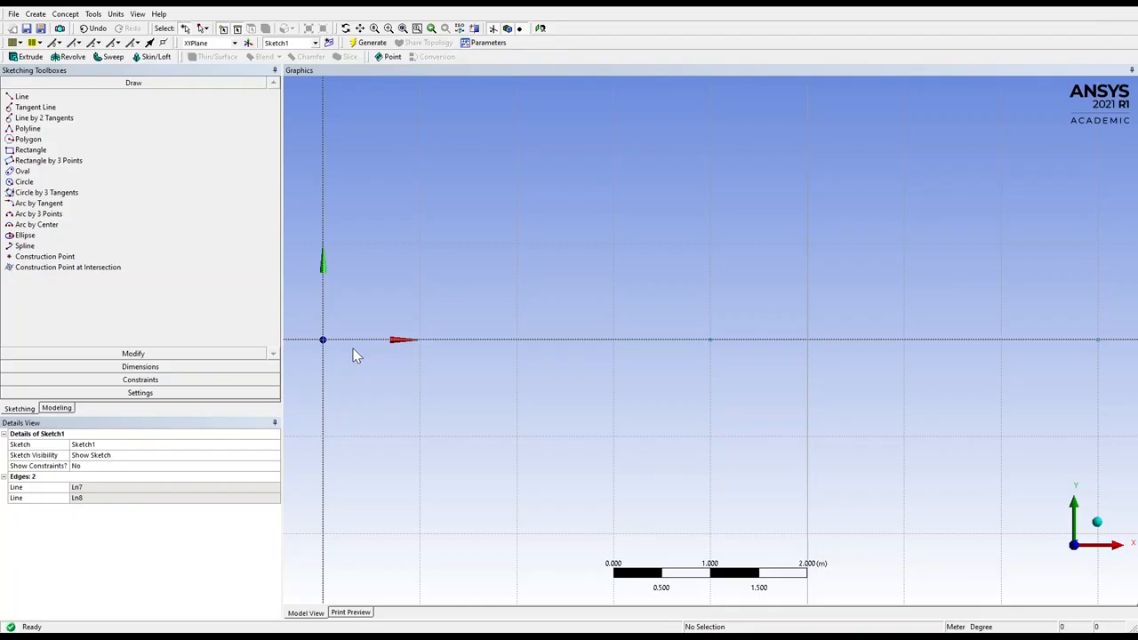
{"action": "left_click", "coordinate": [141, 366]}
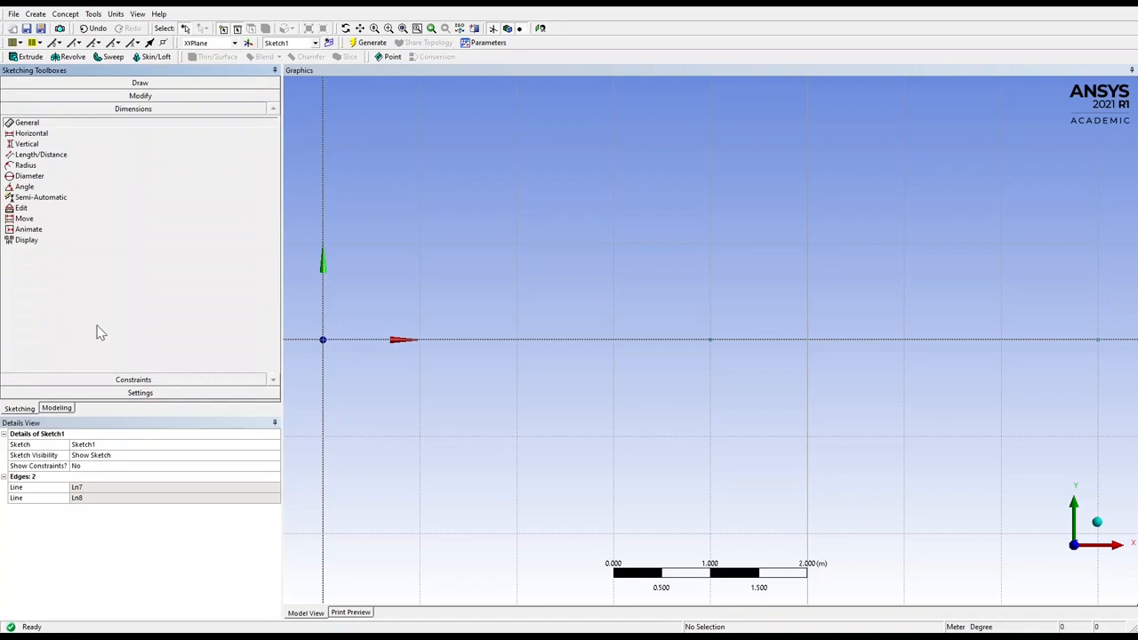
{"action": "left_click", "coordinate": [529, 340]}
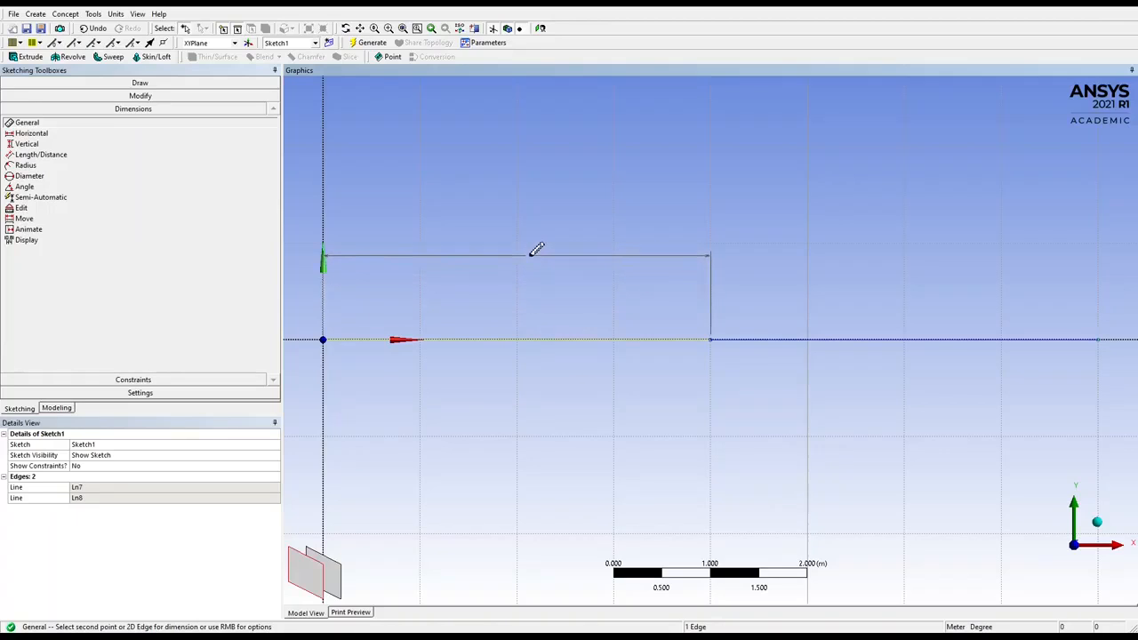
{"action": "left_click", "coordinate": [530, 243]}
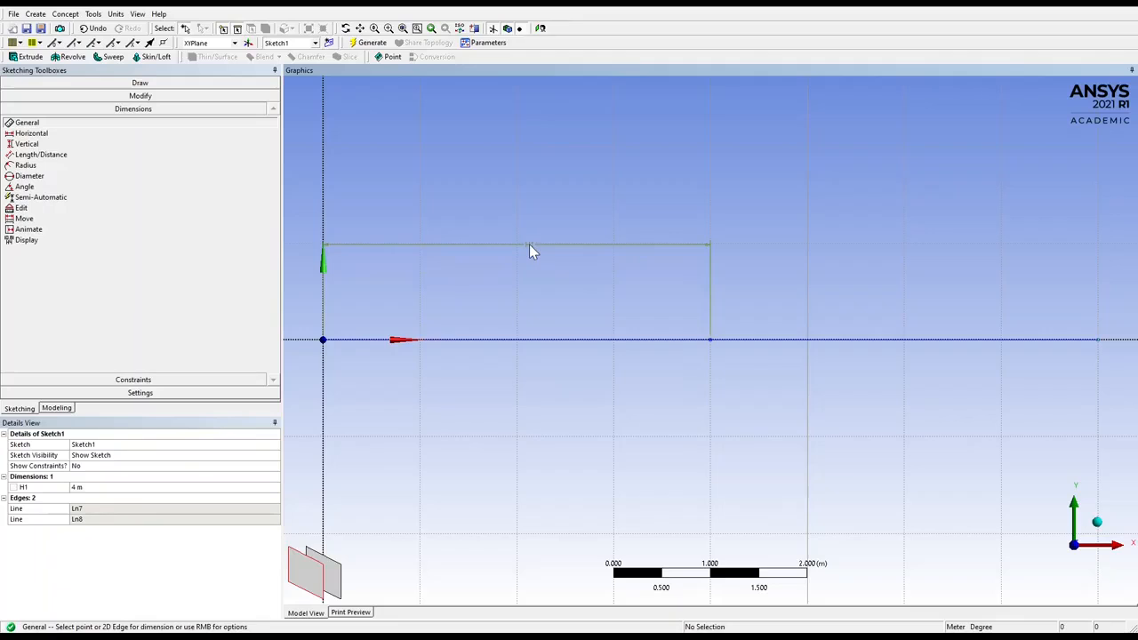
Dimension the length of the second line above it, set both line lengths to 5 m and regenerate the model
{"action": "left_click", "coordinate": [779, 339]}
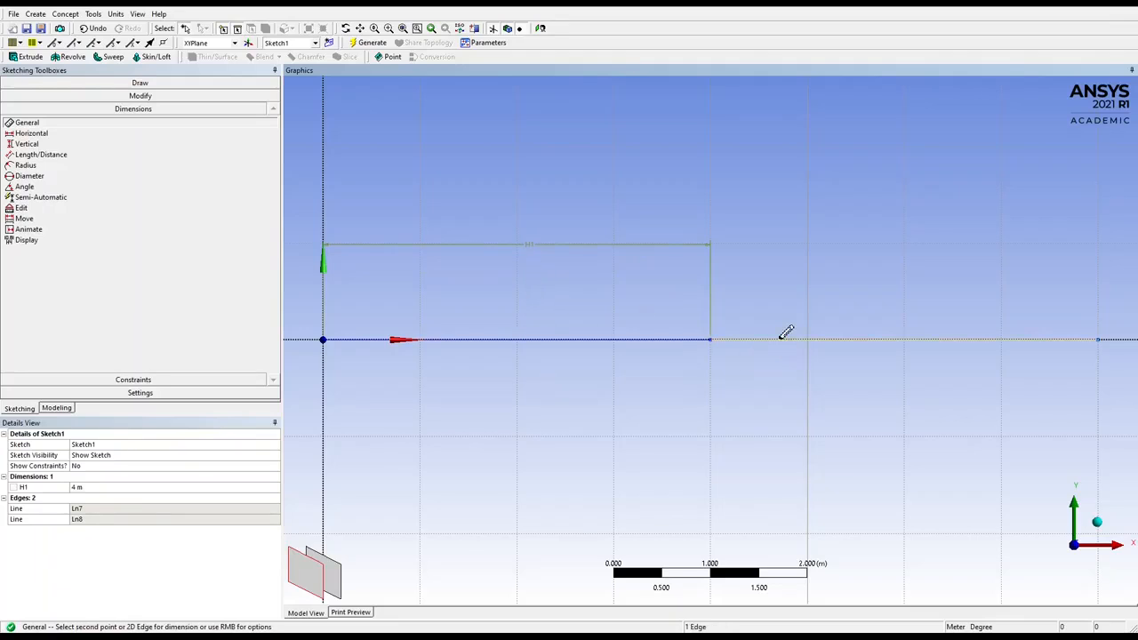
{"action": "left_click", "coordinate": [778, 243]}
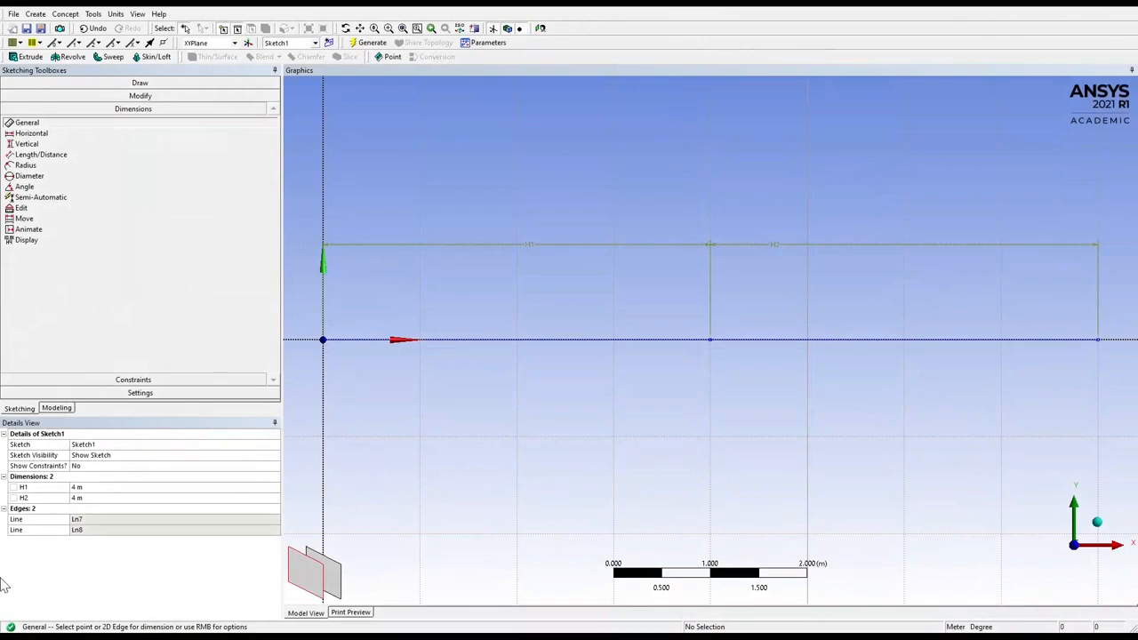
{"action": "left_click", "coordinate": [89, 490]}
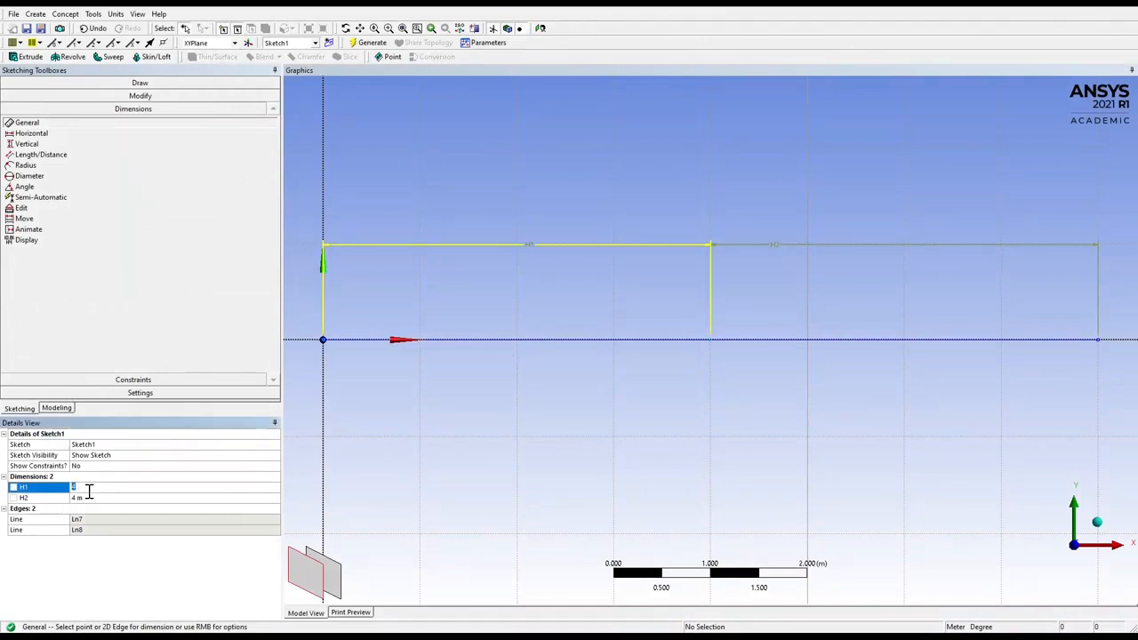
{"action": "type", "text": "5"}
{"action": "left_click", "coordinate": [102, 497]}
{"action": "type", "text": "5"}
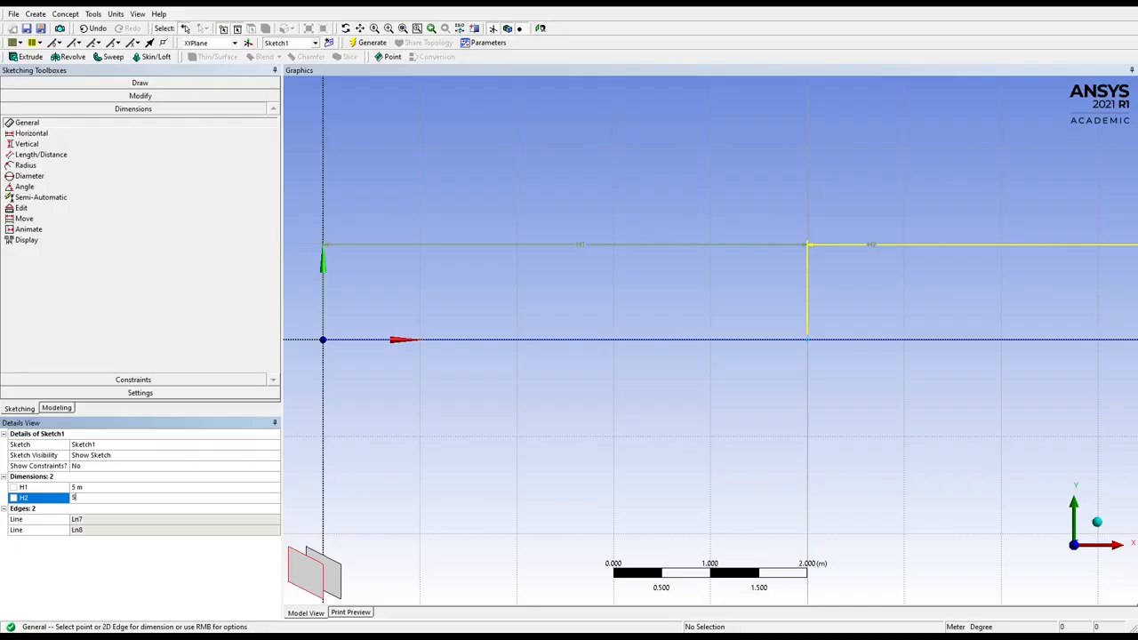
{"action": "key", "text": "Return"}
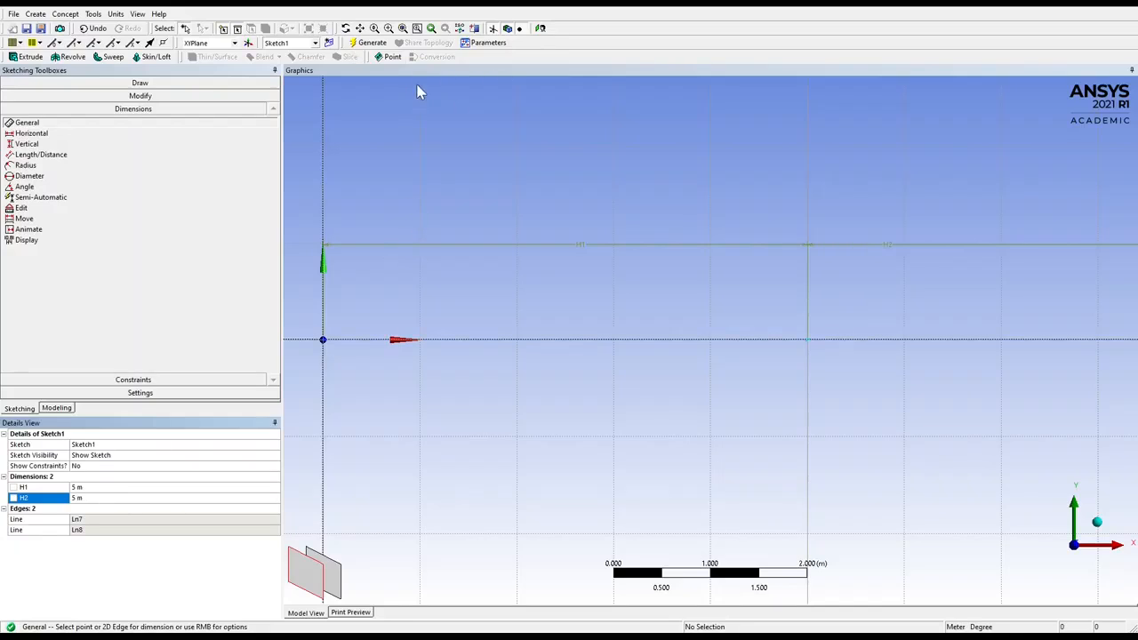
{"action": "left_click", "coordinate": [402, 29]}
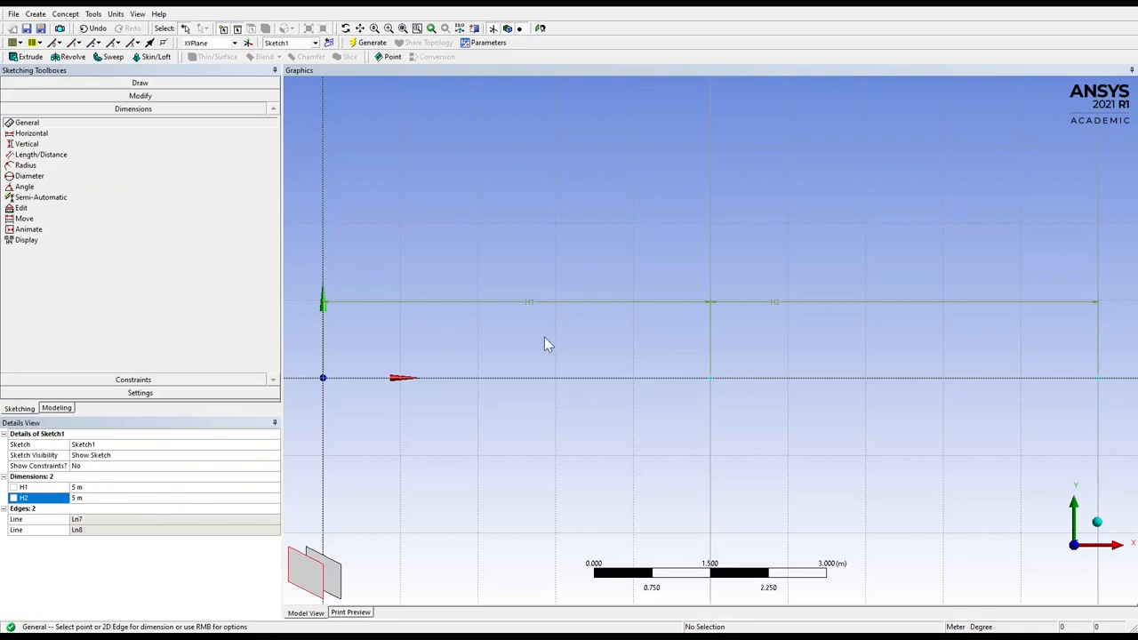
{"action": "left_click", "coordinate": [364, 43]}
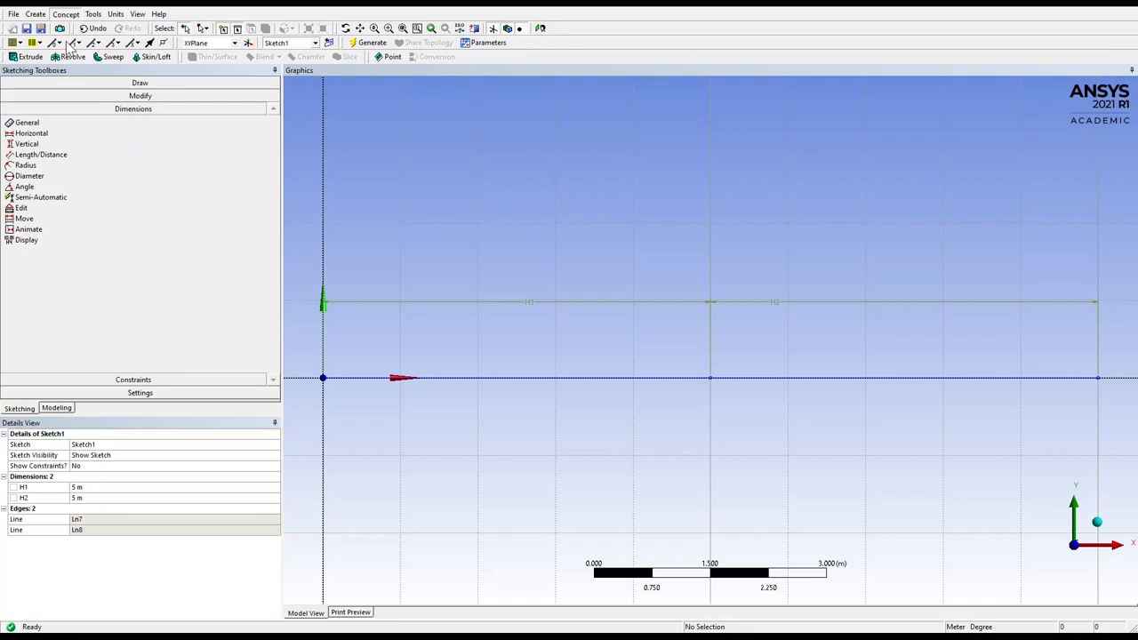
Try to generate a Lines From Sketches feature from Sketch1 on the XY plane
{"action": "left_click", "coordinate": [57, 408]}
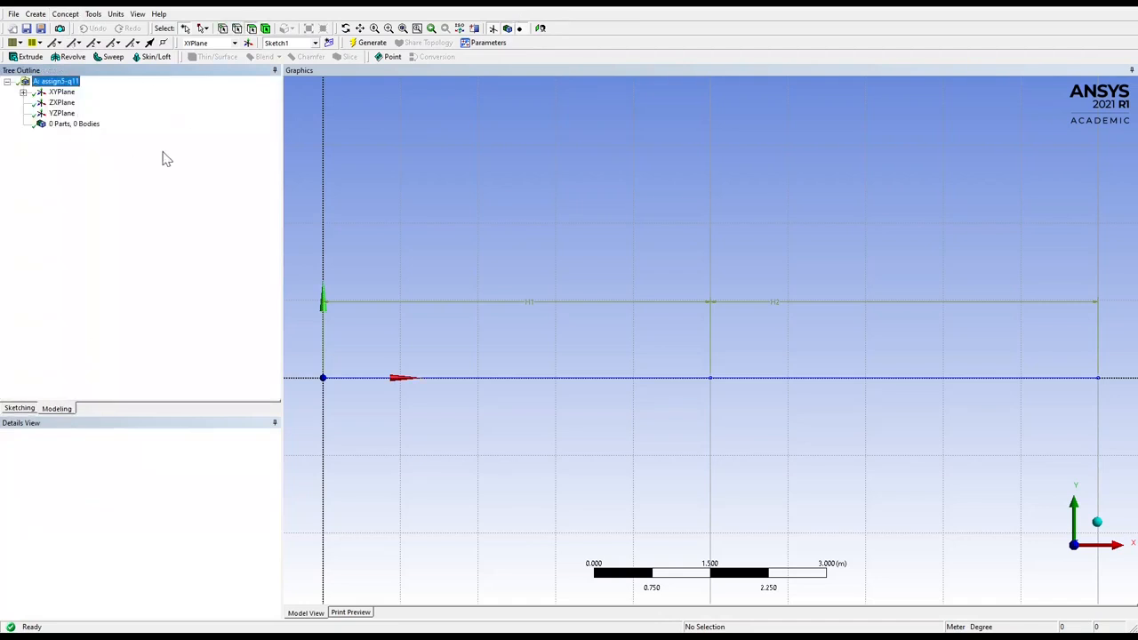
{"action": "left_click", "coordinate": [23, 92]}
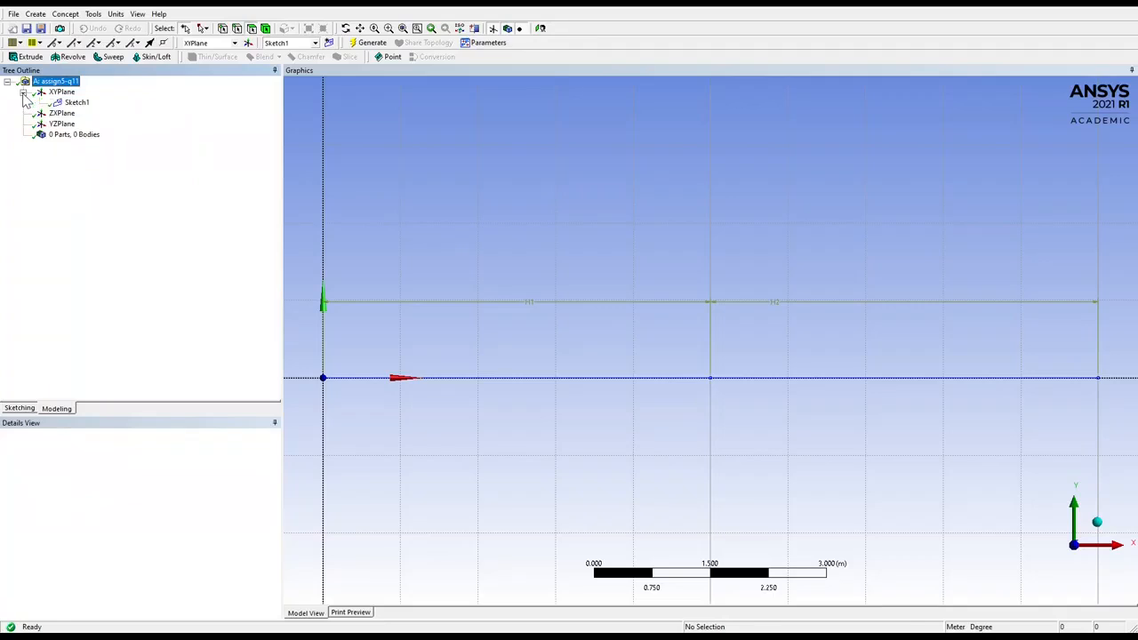
{"action": "left_click", "coordinate": [74, 103]}
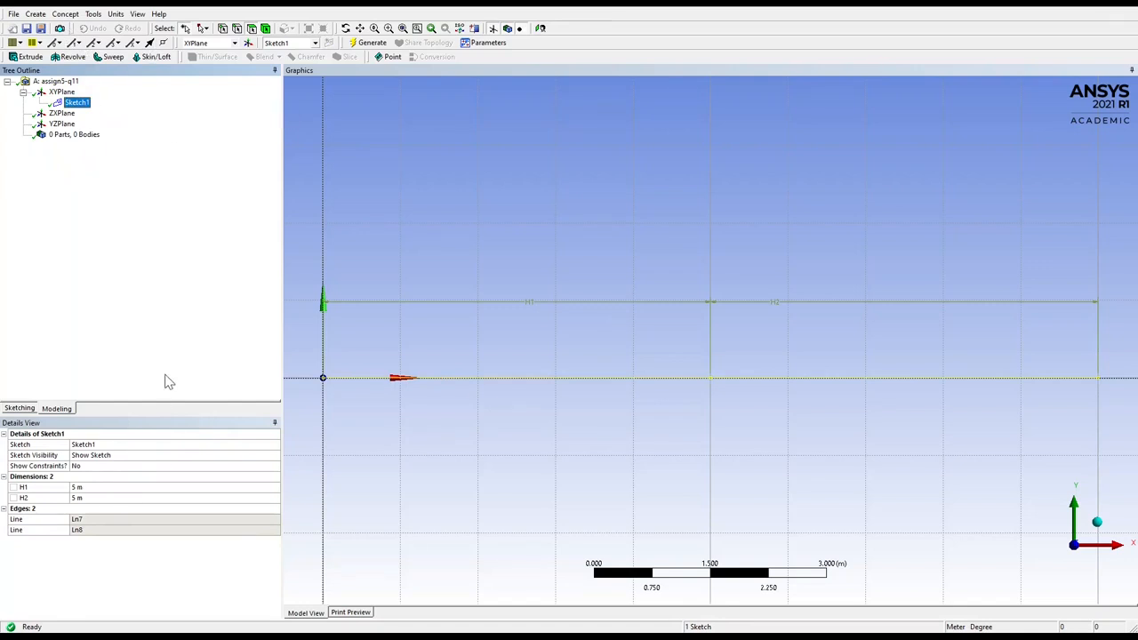
{"action": "left_click", "coordinate": [73, 18]}
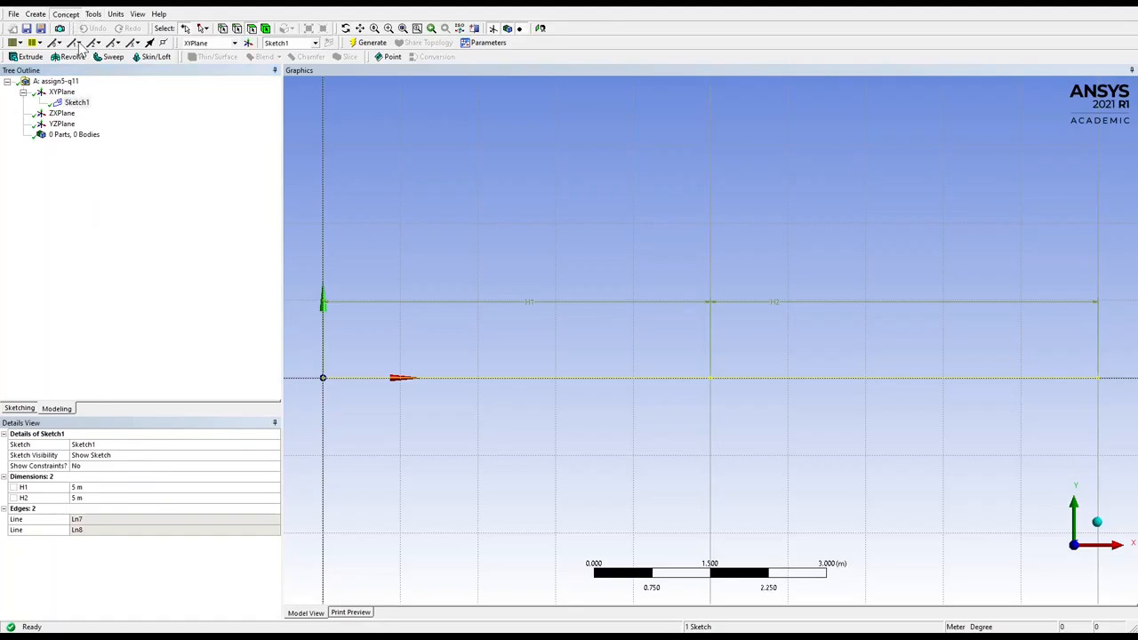
{"action": "left_click", "coordinate": [80, 51]}
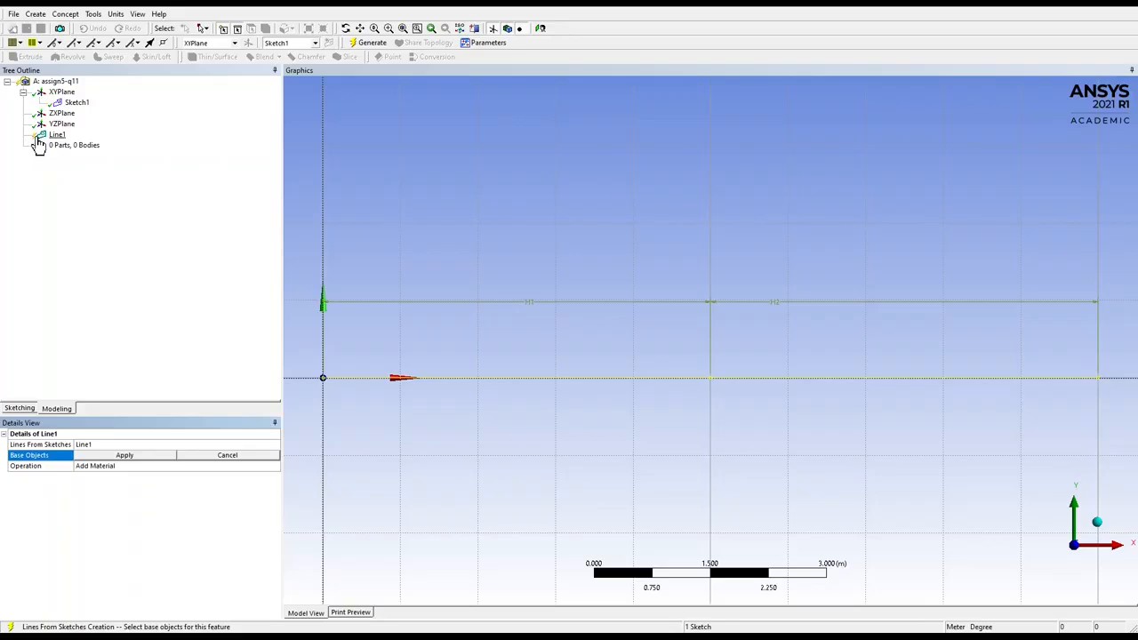
{"action": "left_click", "coordinate": [56, 136]}
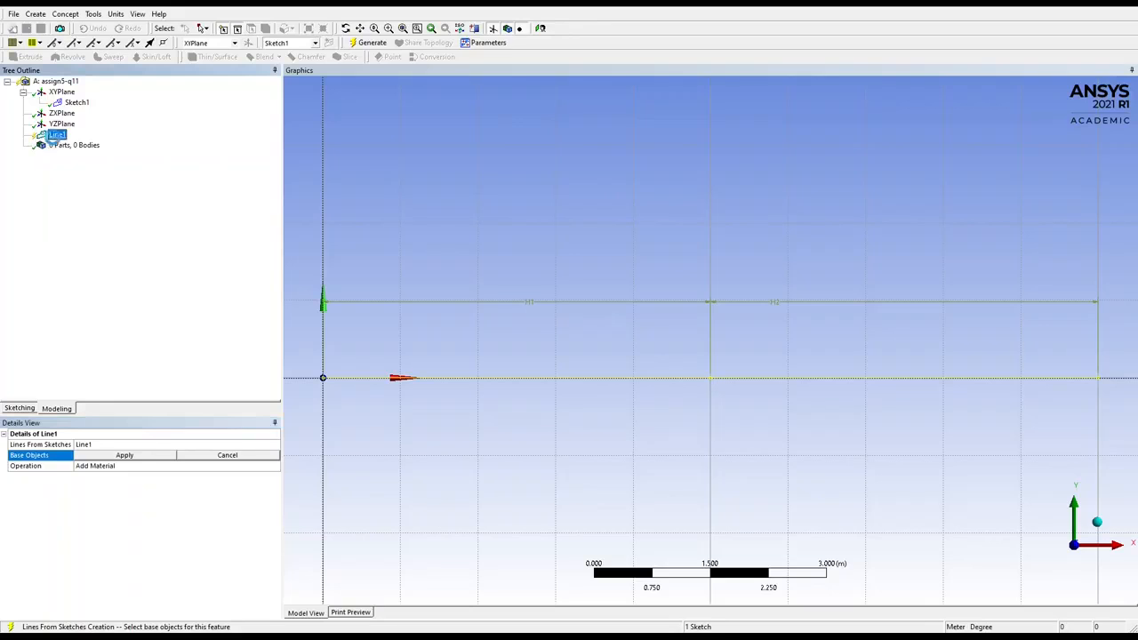
{"action": "left_click", "coordinate": [352, 43]}
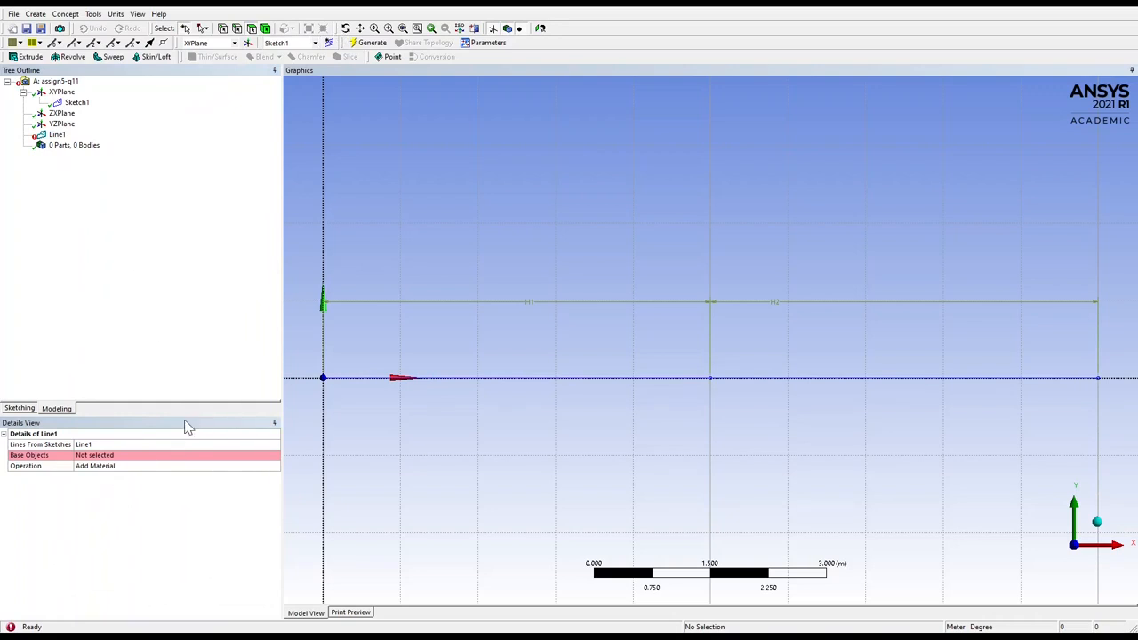
Try to reopen the base object selection of the failed Line1 feature
{"action": "left_click", "coordinate": [59, 136]}
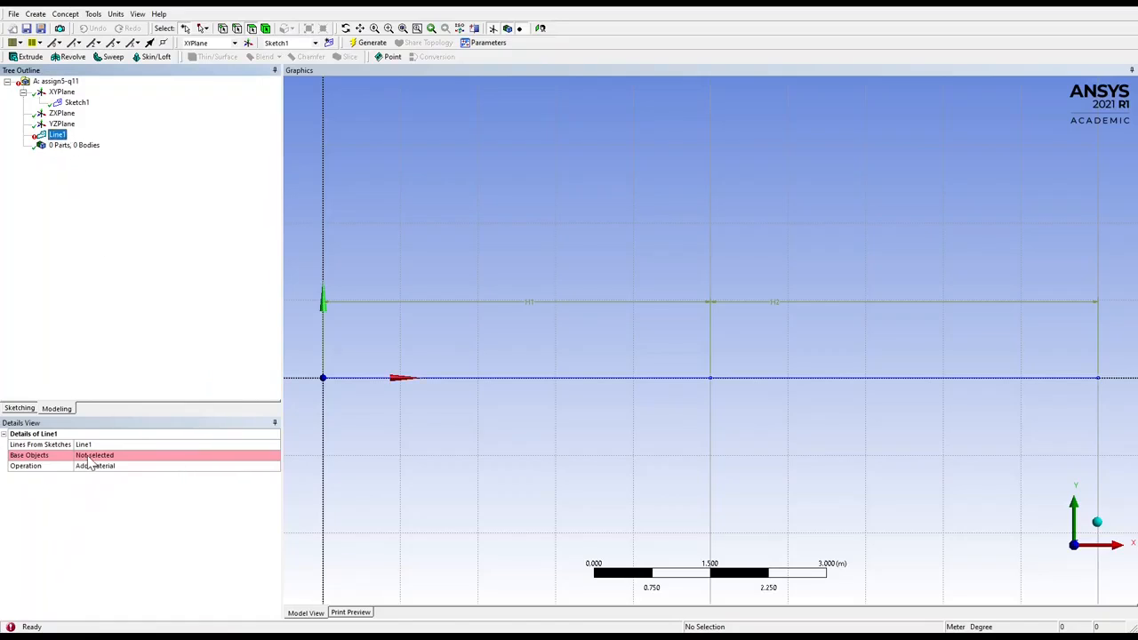
{"action": "left_click", "coordinate": [89, 456]}
{"action": "left_click", "coordinate": [74, 199]}
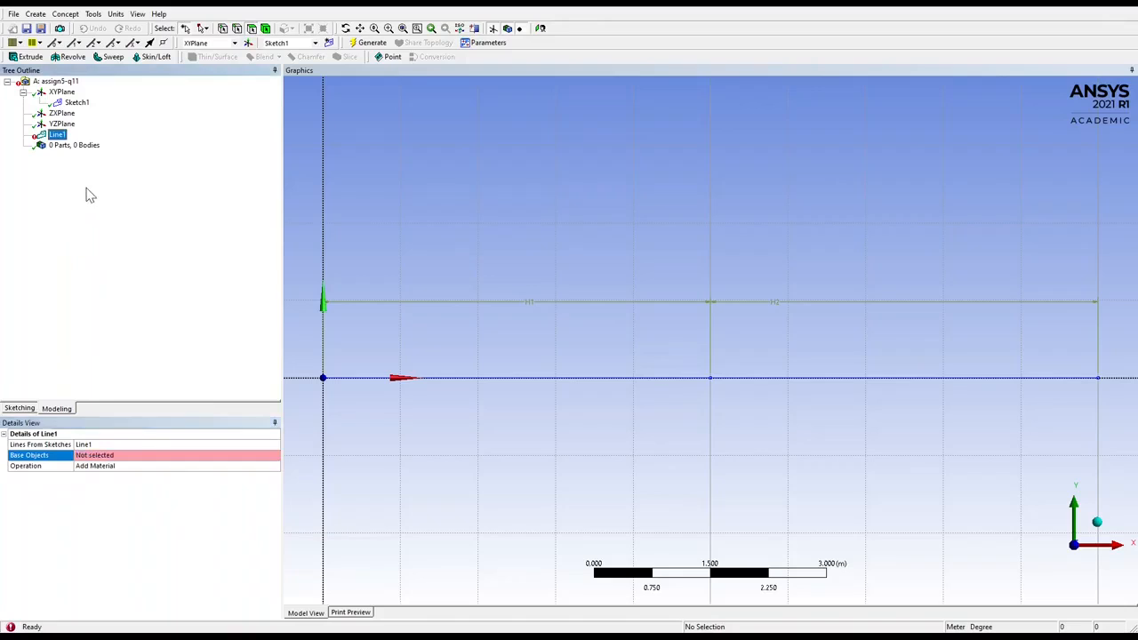
Create a new Lines From Sketches feature with both sketched lines as base objects and generate it
{"action": "left_click", "coordinate": [77, 104]}
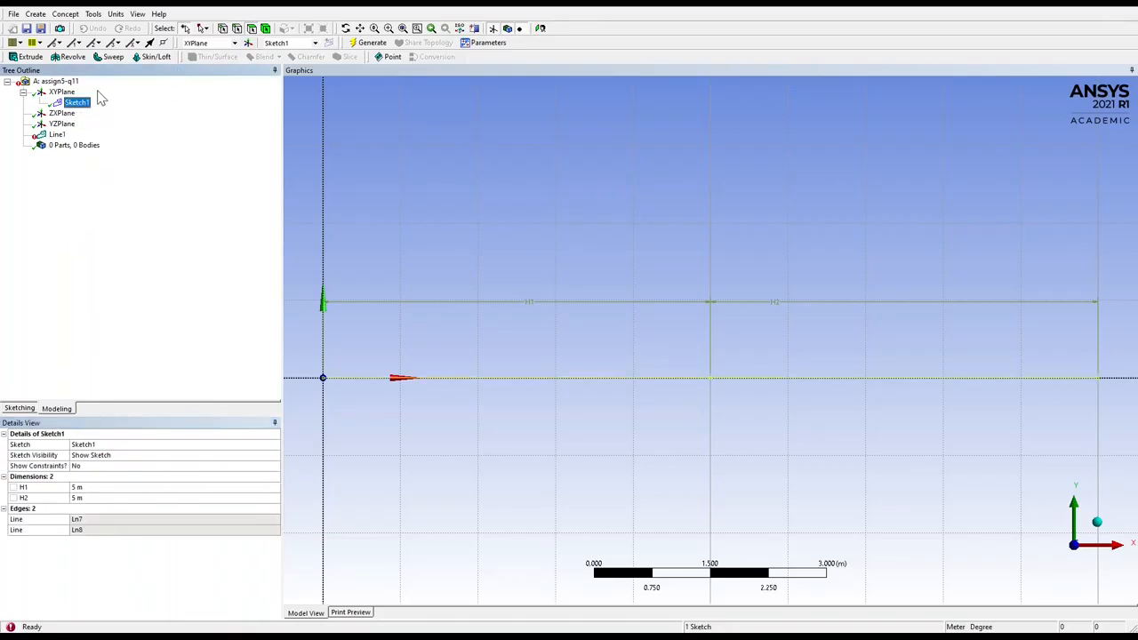
{"action": "left_click", "coordinate": [70, 16]}
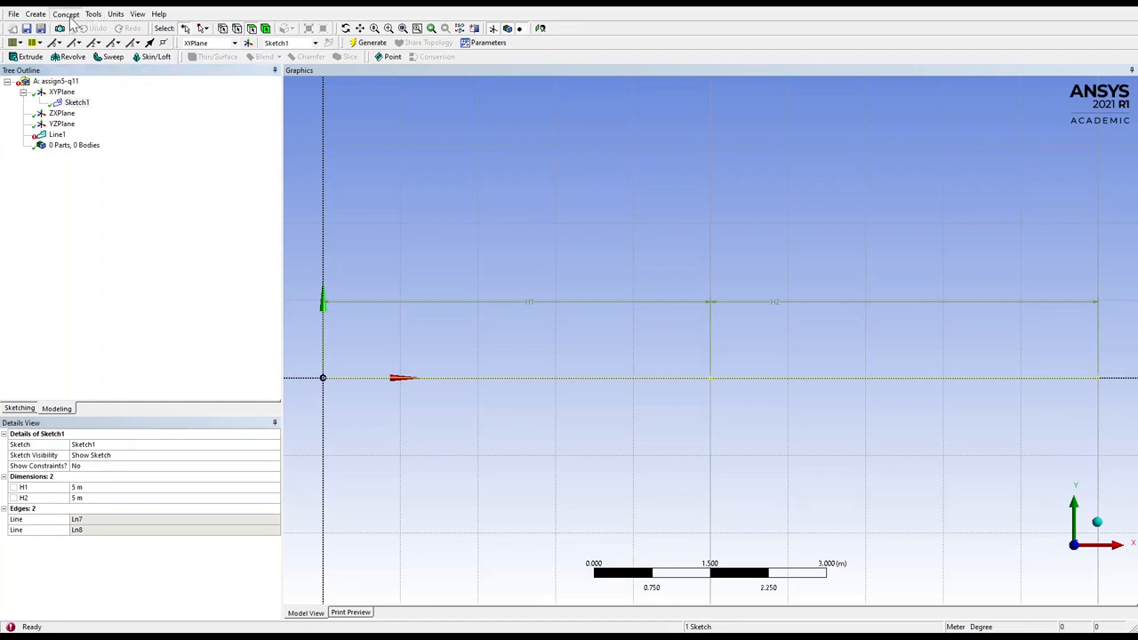
{"action": "left_click", "coordinate": [92, 47]}
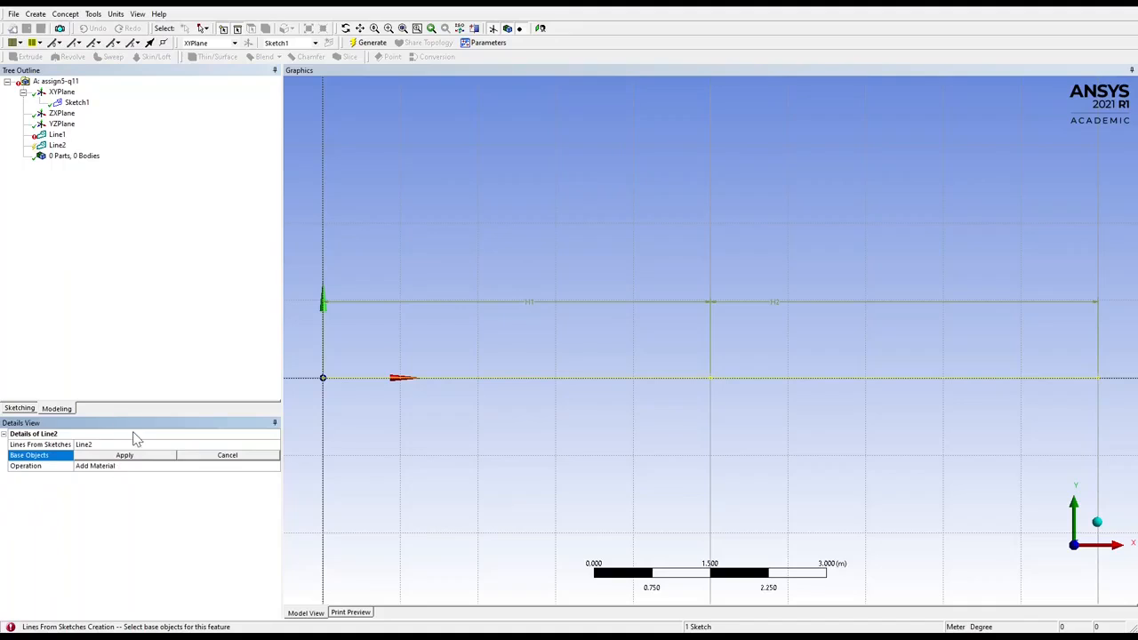
{"action": "left_click", "coordinate": [520, 381]}
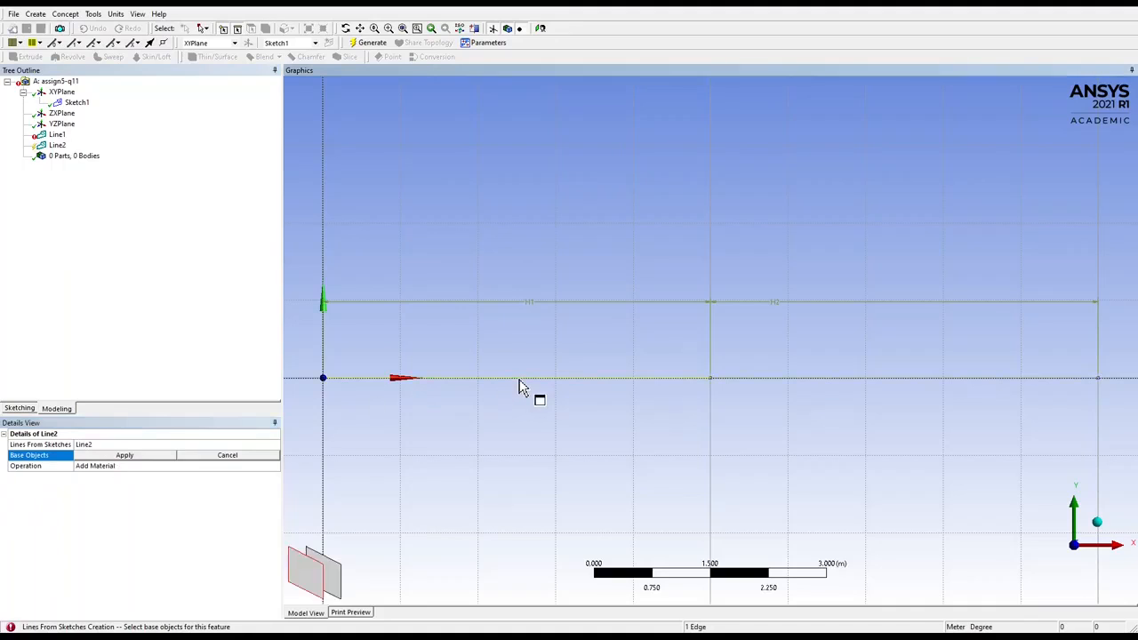
{"action": "left_click", "coordinate": [771, 385]}
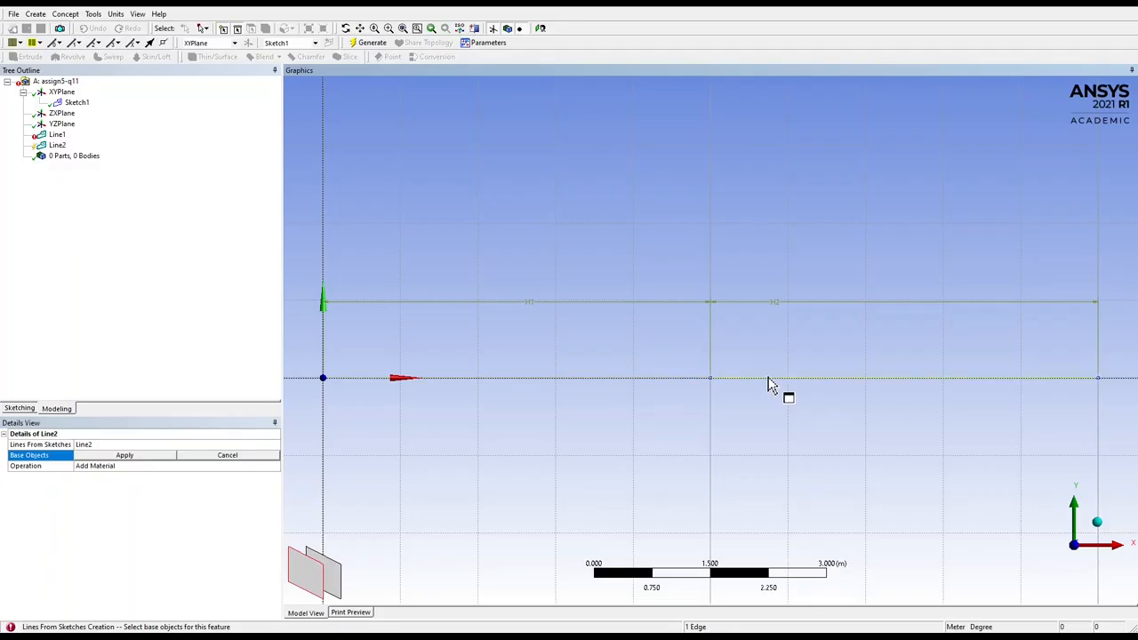
{"action": "left_click", "coordinate": [673, 382], "text": "ctrl"}
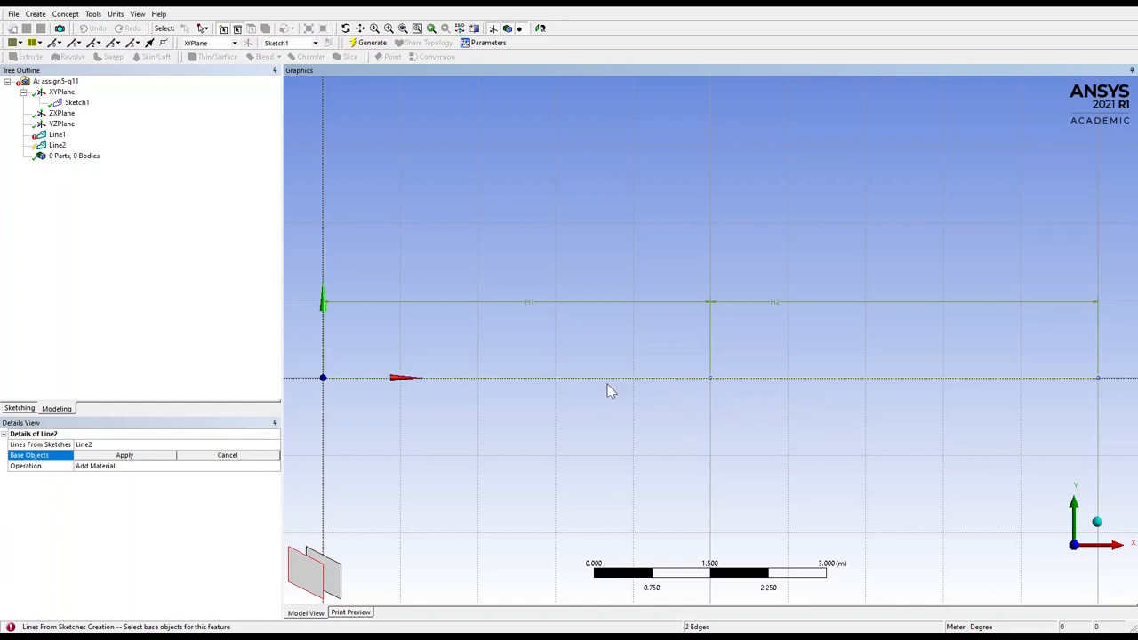
{"action": "left_click", "coordinate": [129, 456]}
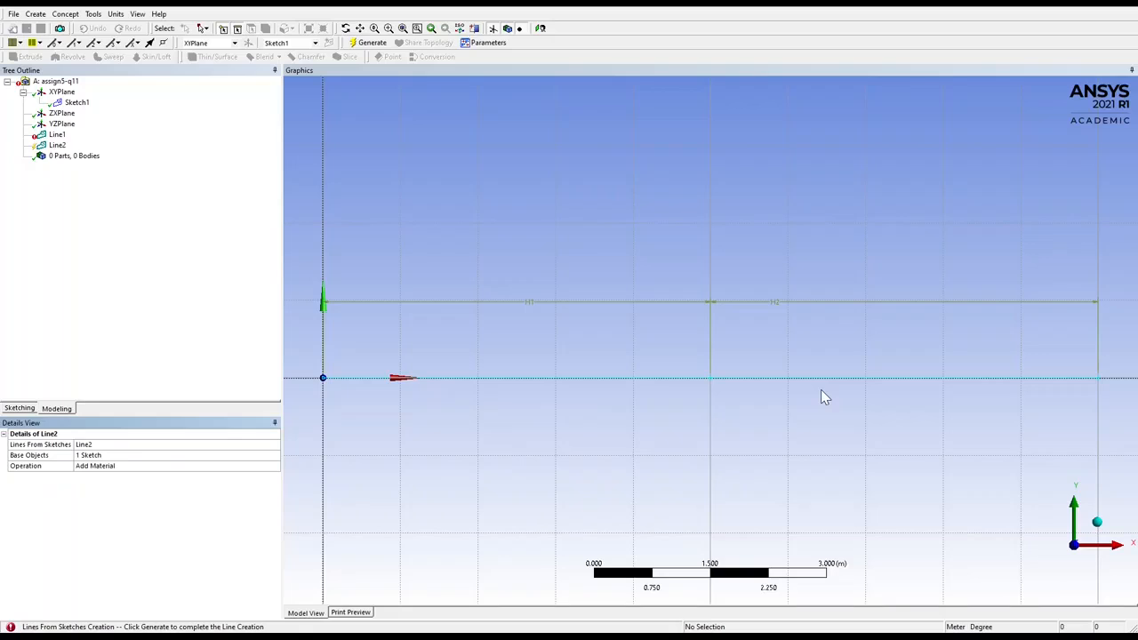
{"action": "left_click", "coordinate": [51, 137]}
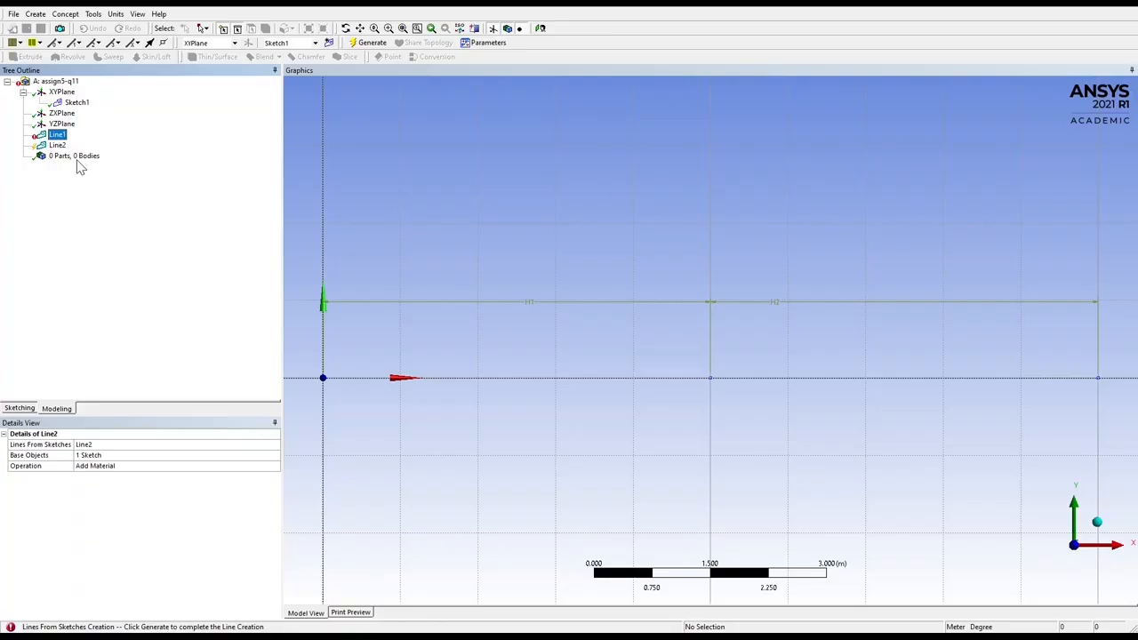
{"action": "key", "text": "F5"}
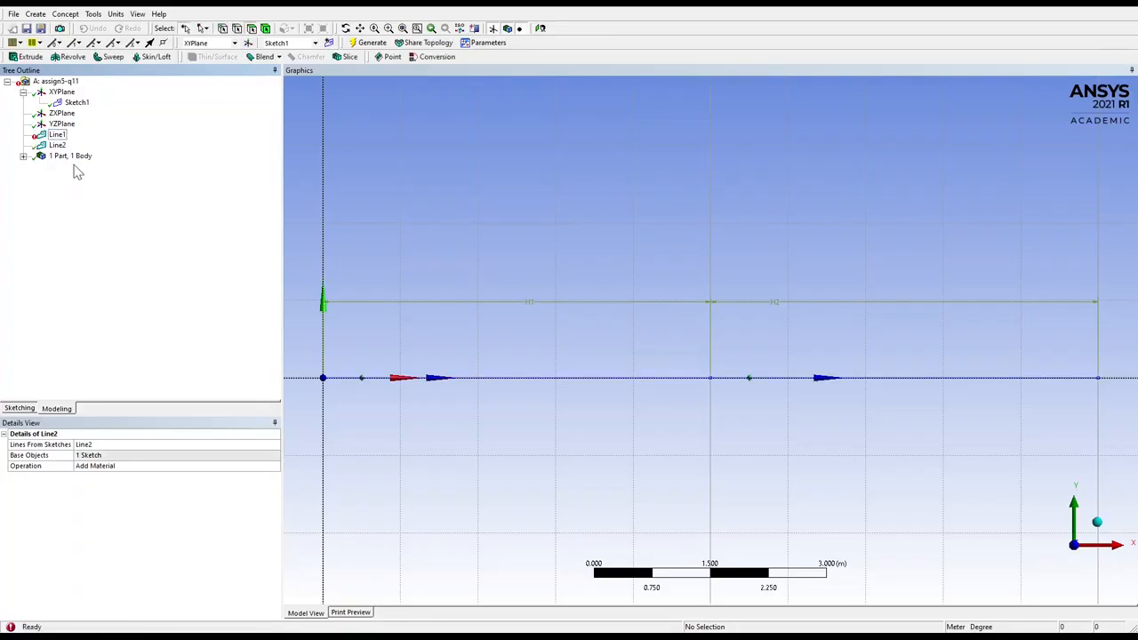
Delete the failed Line1 feature that has no base objects
{"action": "left_click", "coordinate": [24, 145]}
{"action": "left_click", "coordinate": [57, 135]}
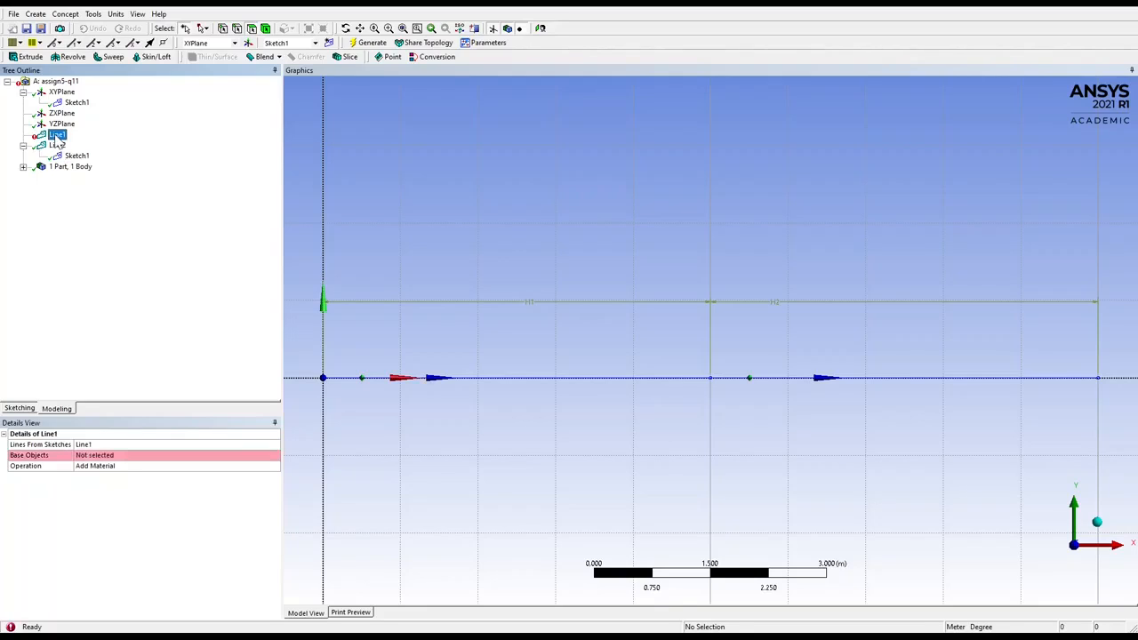
{"action": "left_click", "coordinate": [90, 221]}
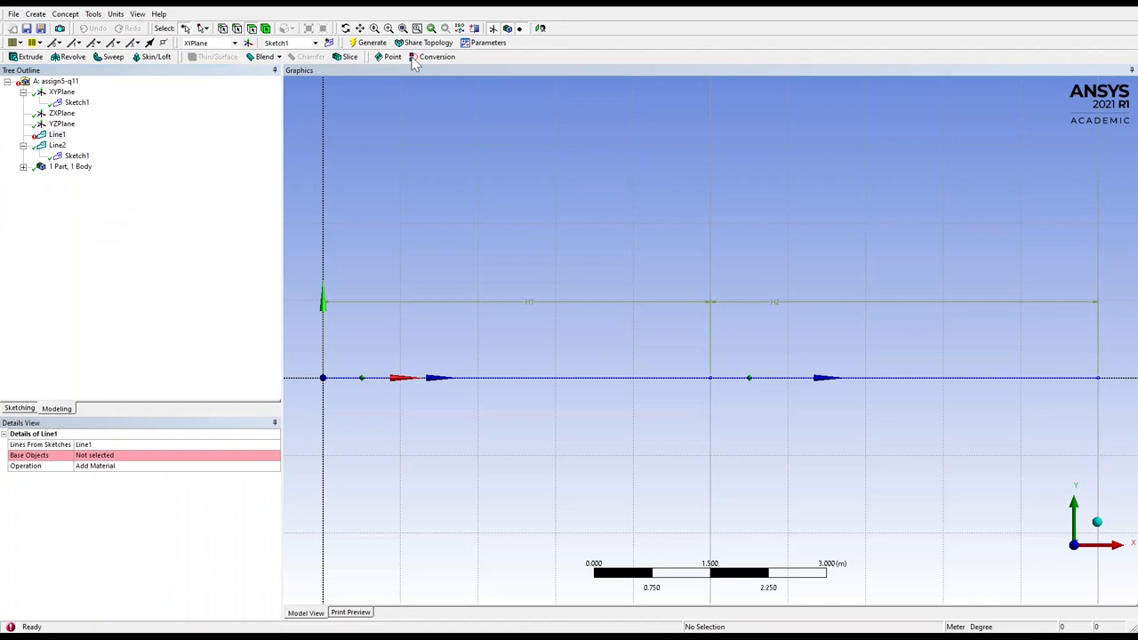
{"action": "key", "text": "Delete"}
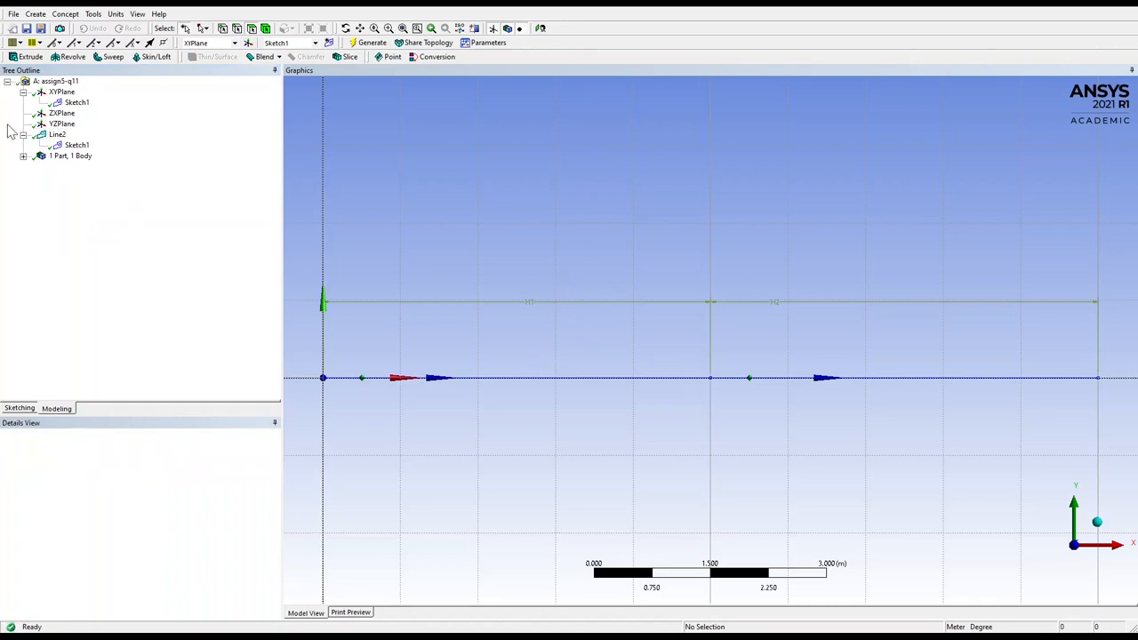
Examine the sketch behind the line feature and the details of the line body under the part
{"action": "left_click", "coordinate": [76, 145]}
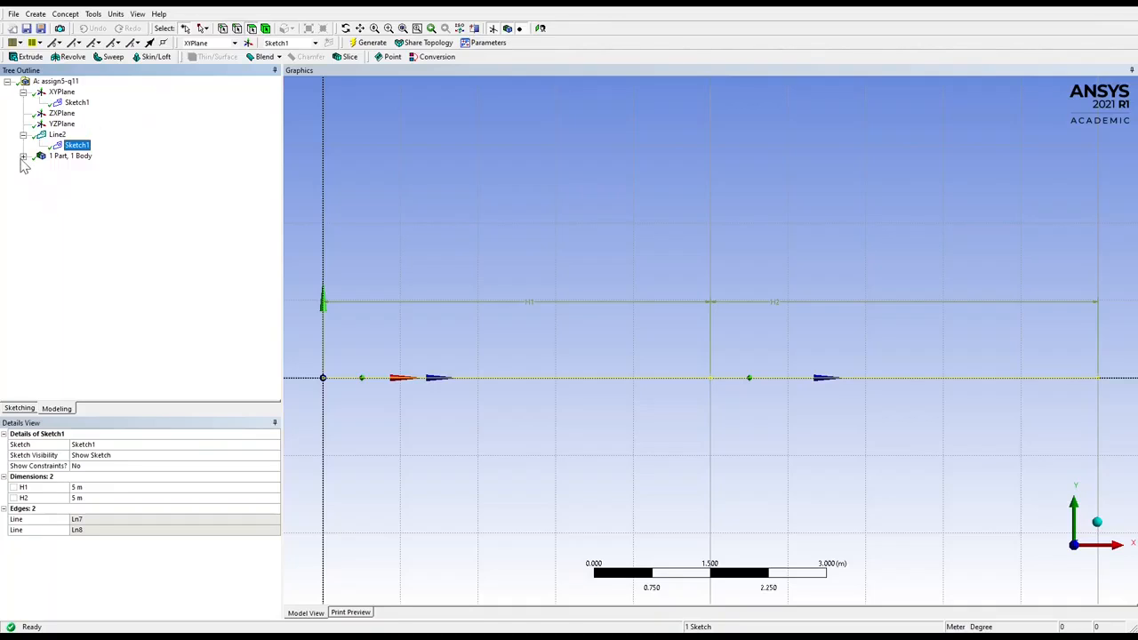
{"action": "left_click", "coordinate": [24, 156]}
{"action": "left_click", "coordinate": [80, 168]}
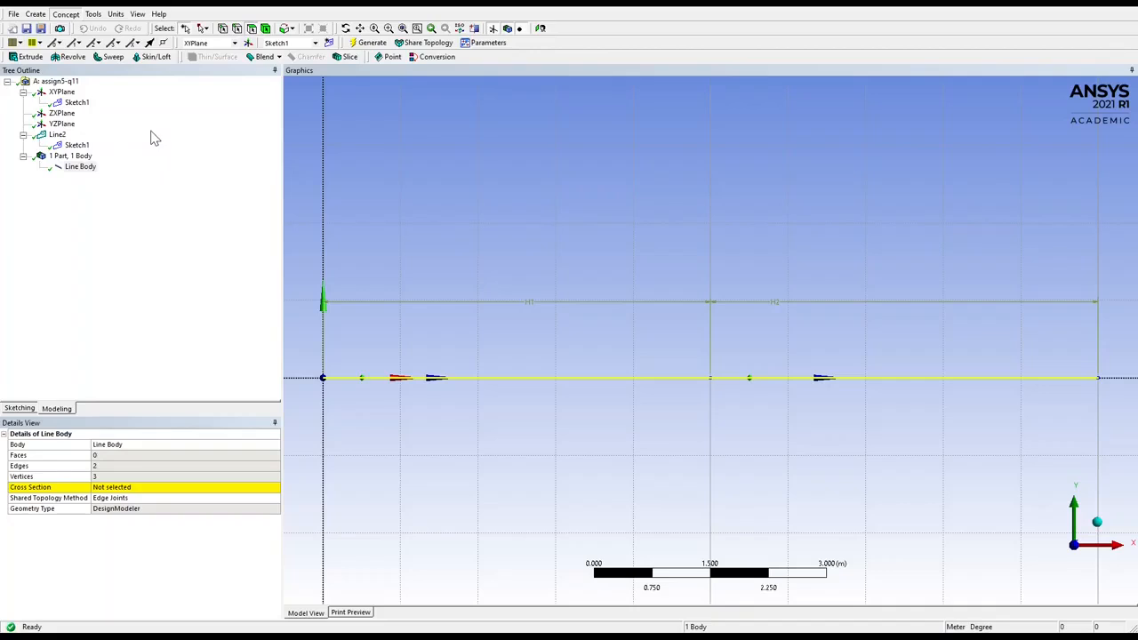
Try adding user-defined and user-integrated cross sections, and delete the user-integrated one
{"action": "left_click", "coordinate": [195, 269]}
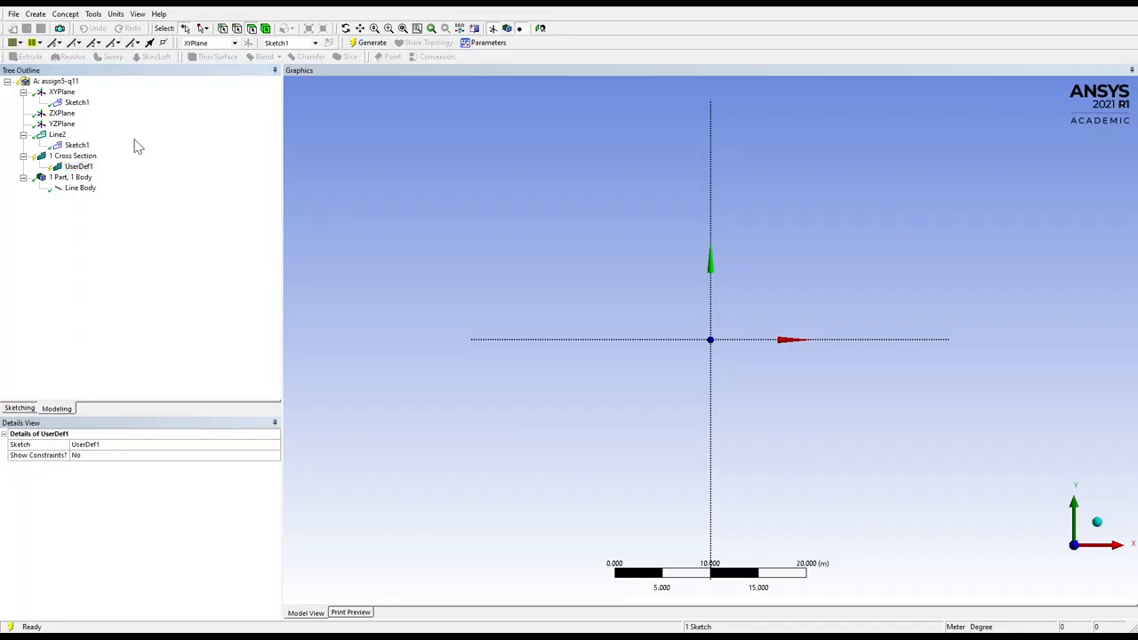
{"action": "left_click", "coordinate": [534, 361]}
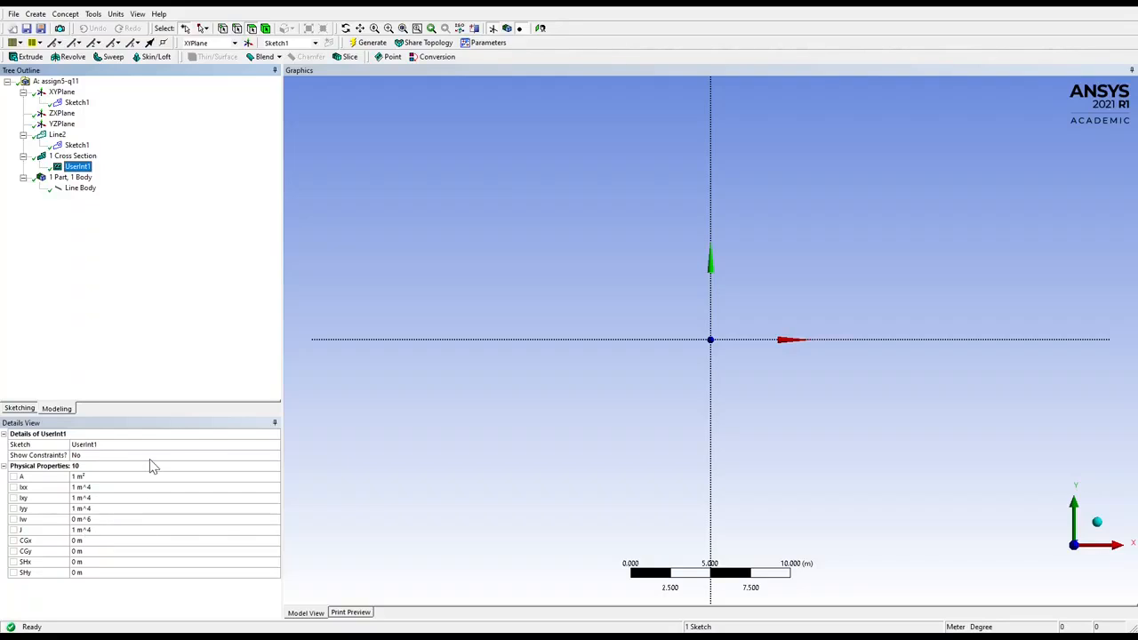
{"action": "left_click", "coordinate": [85, 171]}
{"action": "key", "text": "Delete"}
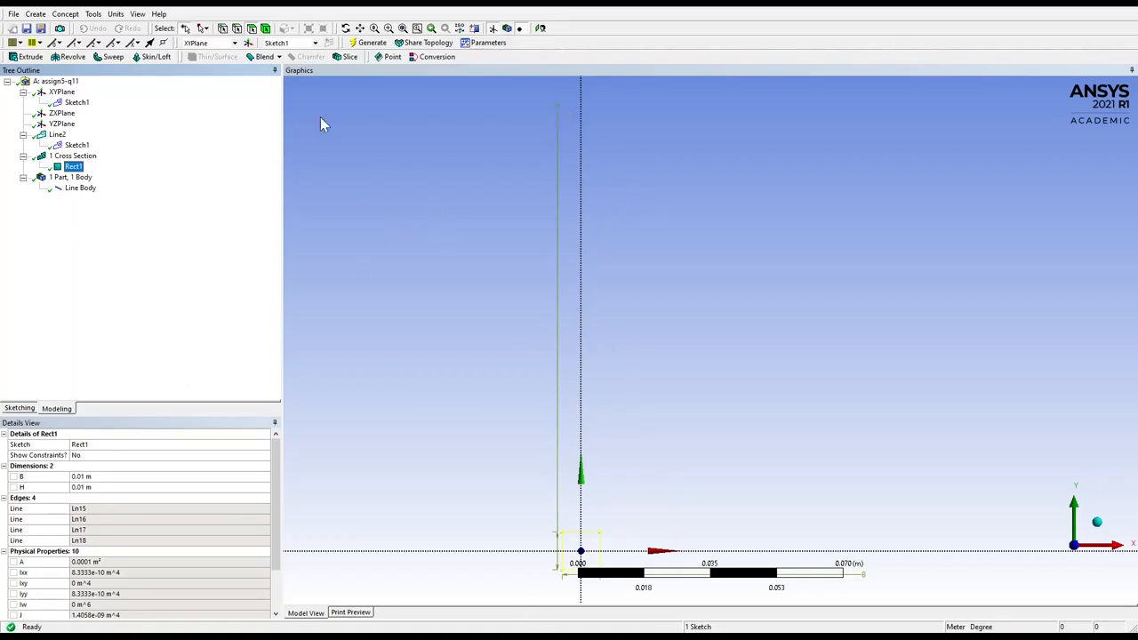
Move the Rect1 cross section's H and B dimensions close beside its rectangle and fit the view to it
{"action": "left_click", "coordinate": [73, 167]}
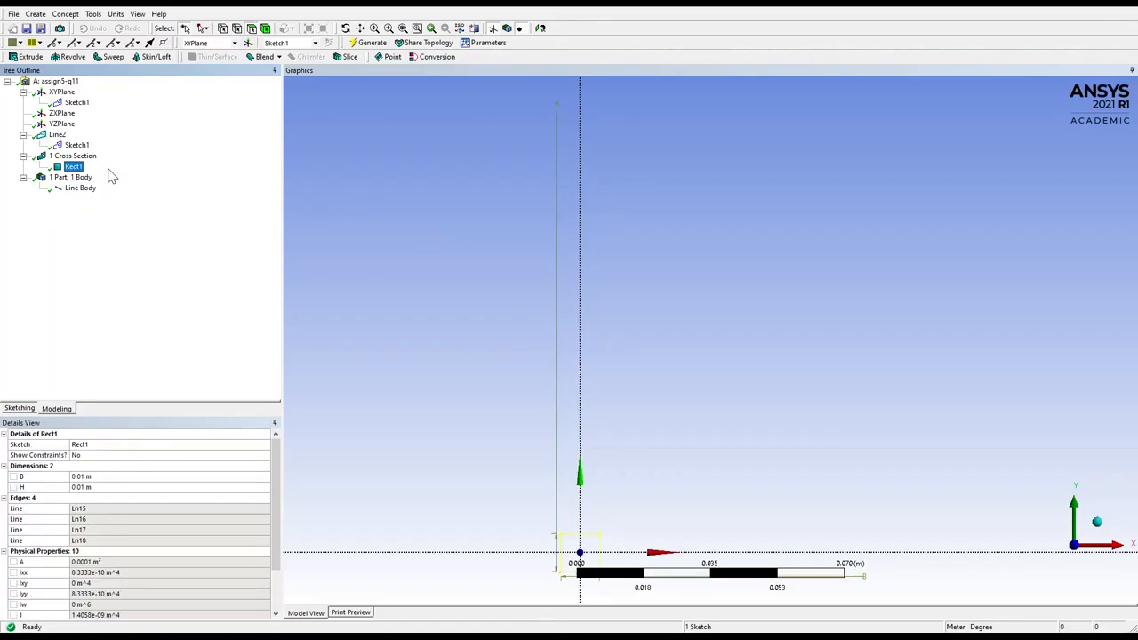
{"action": "left_click", "coordinate": [573, 541]}
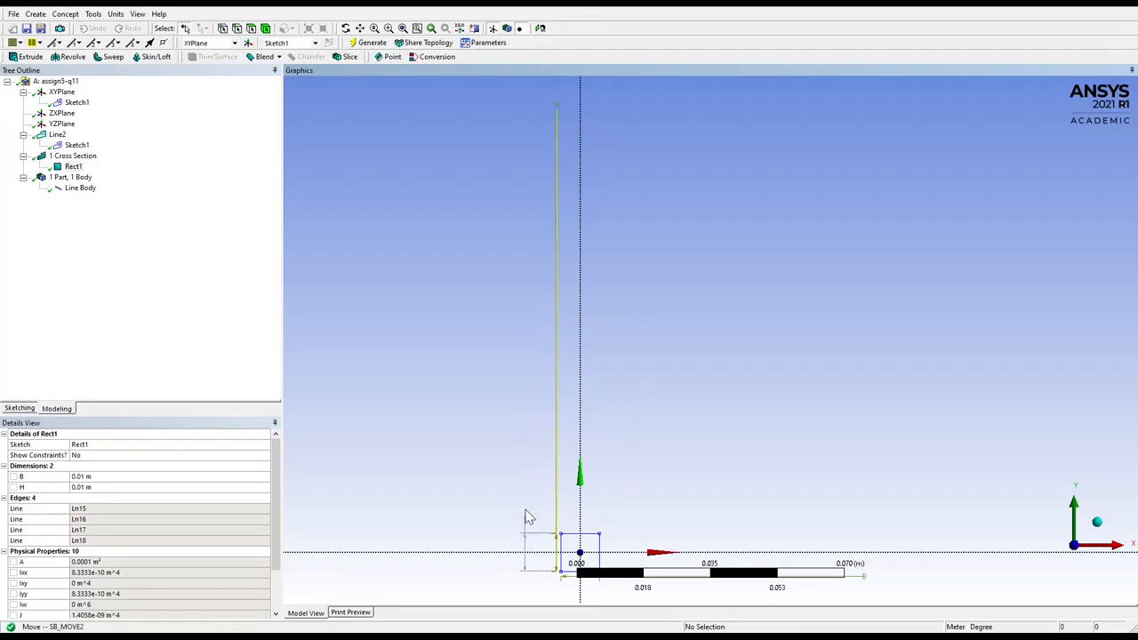
{"action": "left_click", "coordinate": [546, 557]}
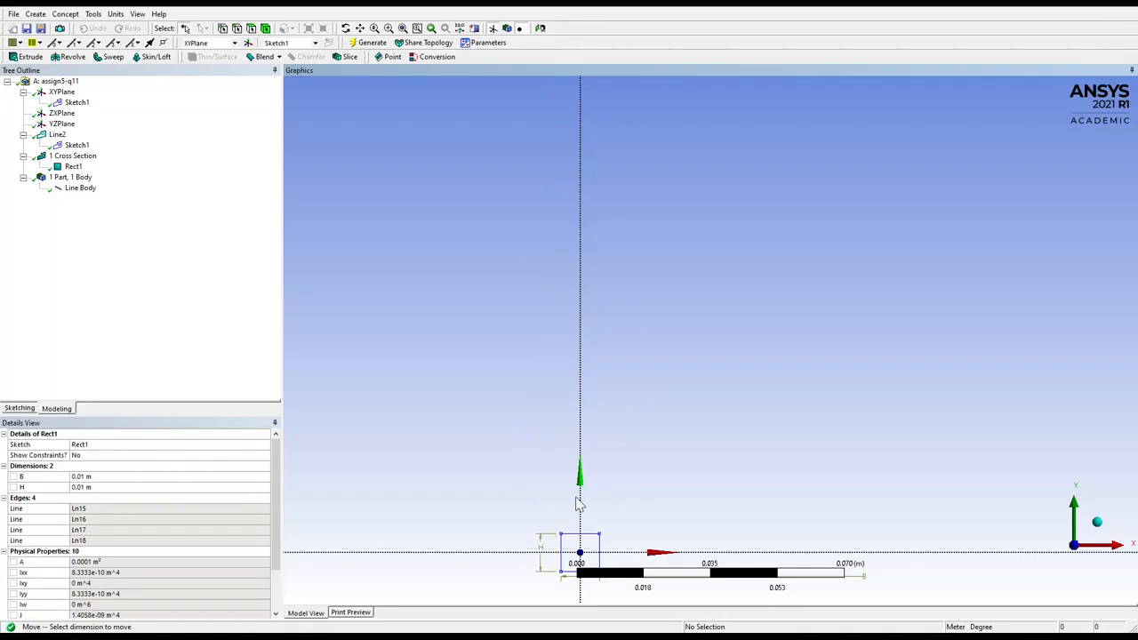
{"action": "left_click", "coordinate": [868, 578]}
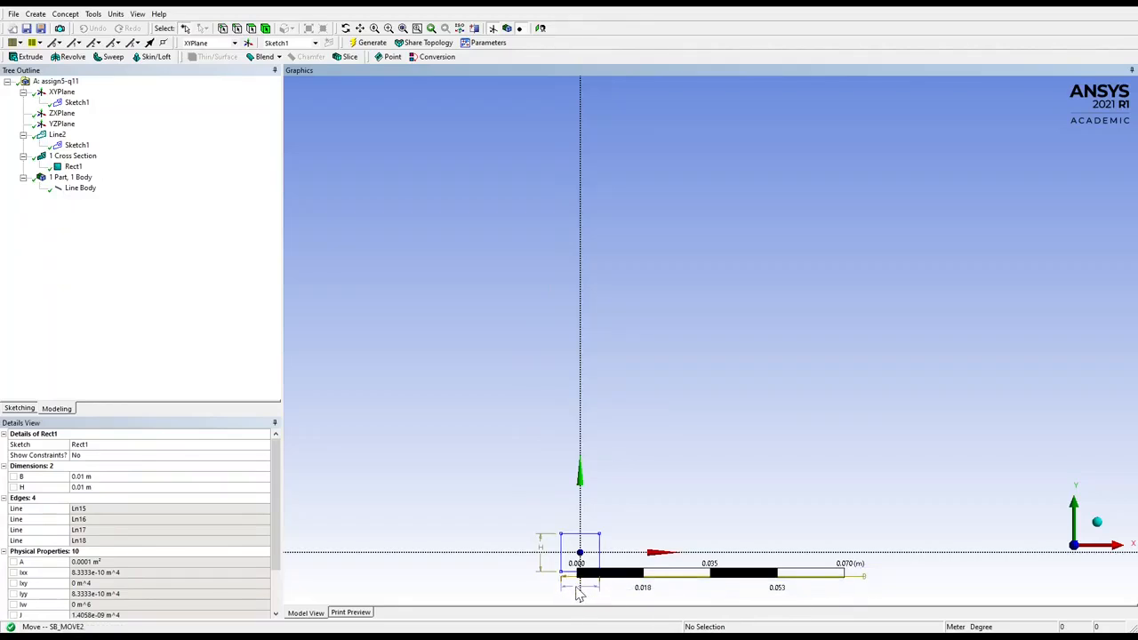
{"action": "left_click", "coordinate": [580, 592]}
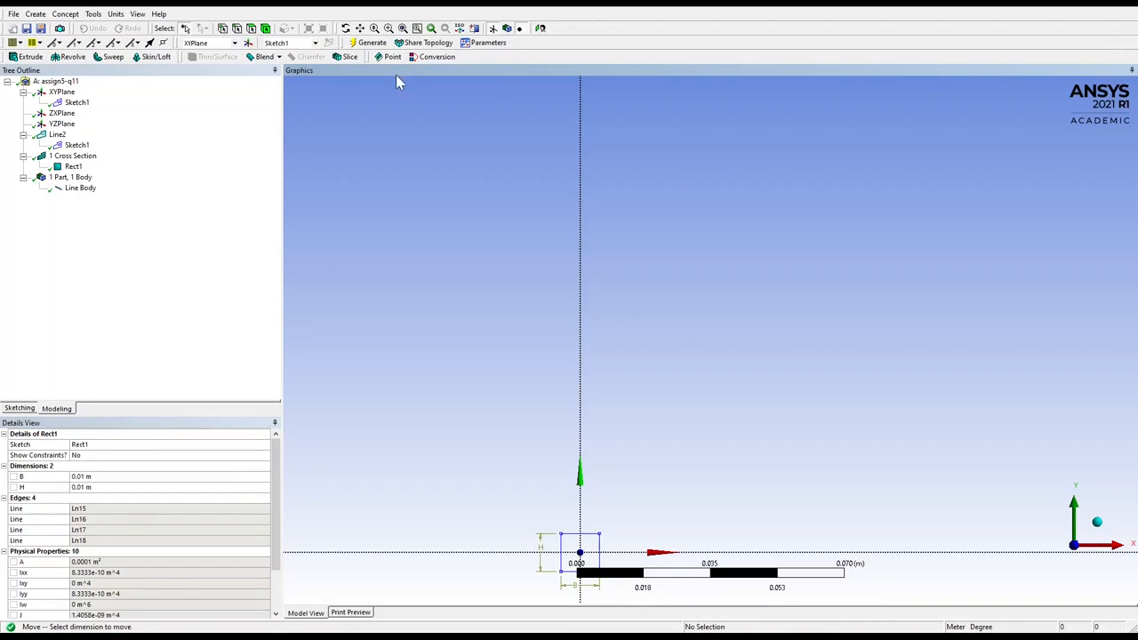
{"action": "left_click", "coordinate": [401, 29]}
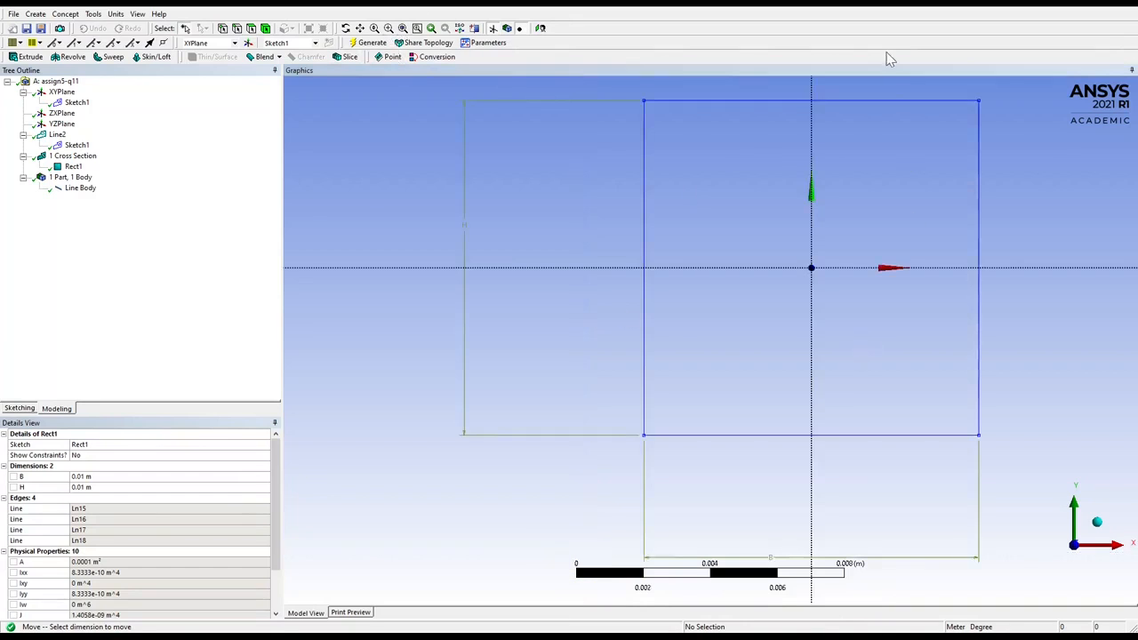
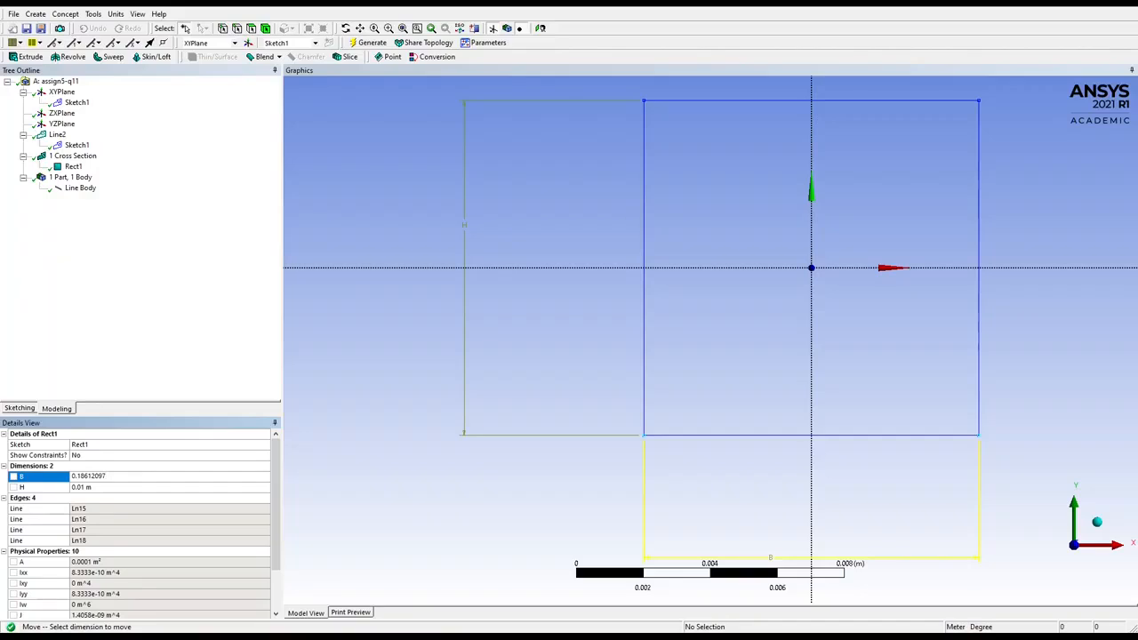
Set both the B and H dimensions of the Rect1 cross section to 0.18612097 m
{"action": "left_click_drag", "start_coordinate": [119, 476], "coordinate": [93, 480]}
{"action": "left_click_drag", "start_coordinate": [92, 480], "coordinate": [27, 538]}
{"action": "key", "text": "ctrl+c"}
{"action": "left_click", "coordinate": [127, 486]}
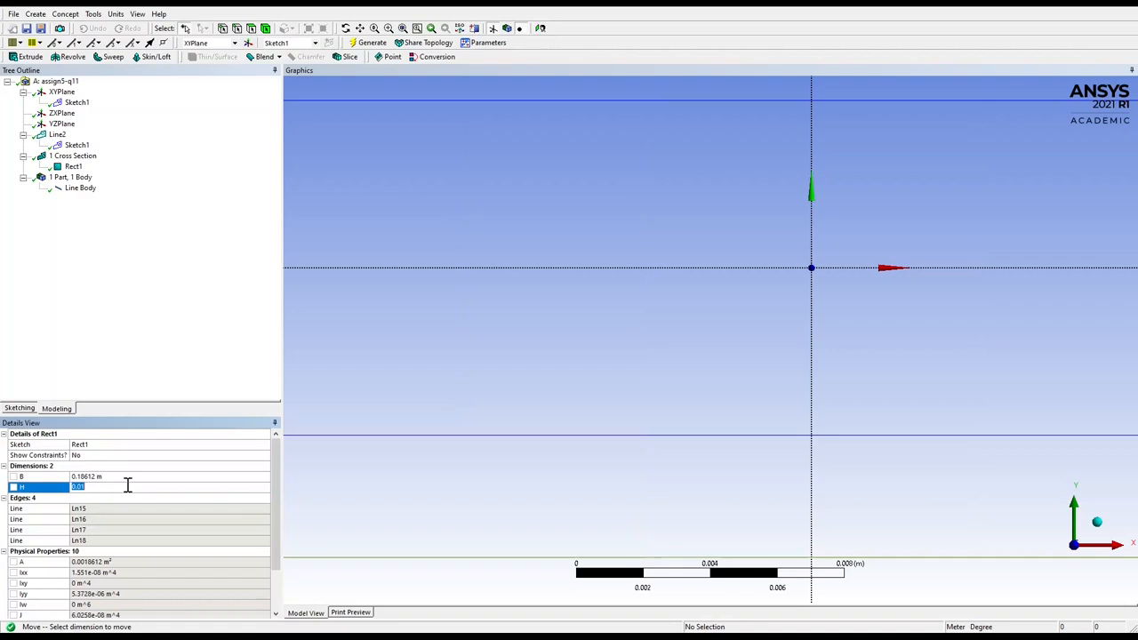
{"action": "key", "text": "ctrl+v"}
{"action": "key", "text": "Return"}
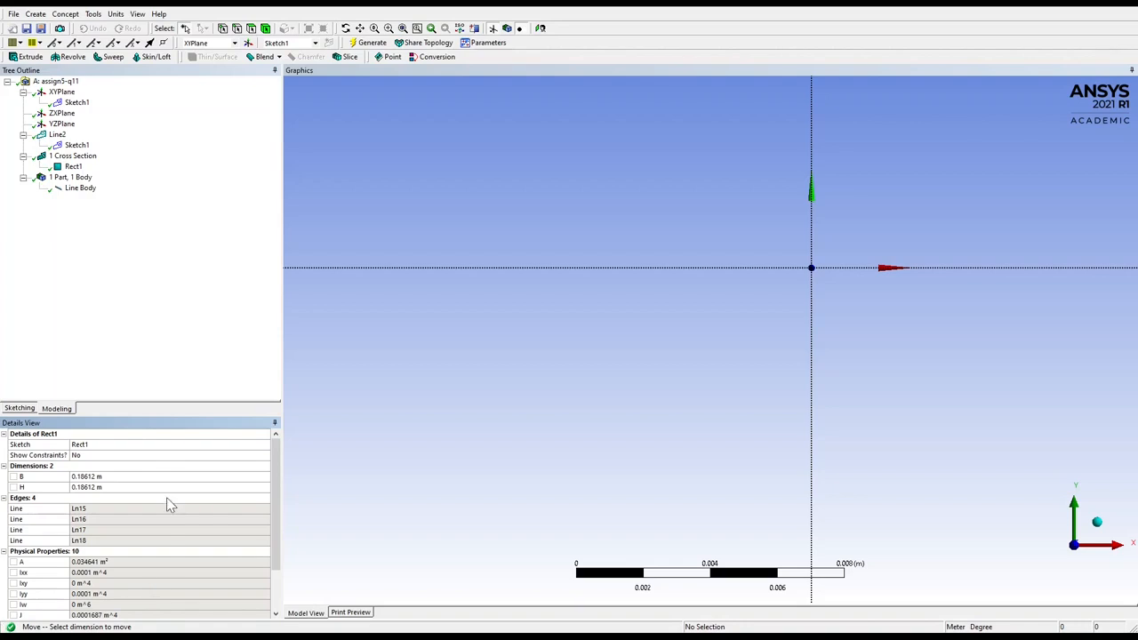
Assign the Rect1 cross section to the line body
{"action": "left_click", "coordinate": [79, 189]}
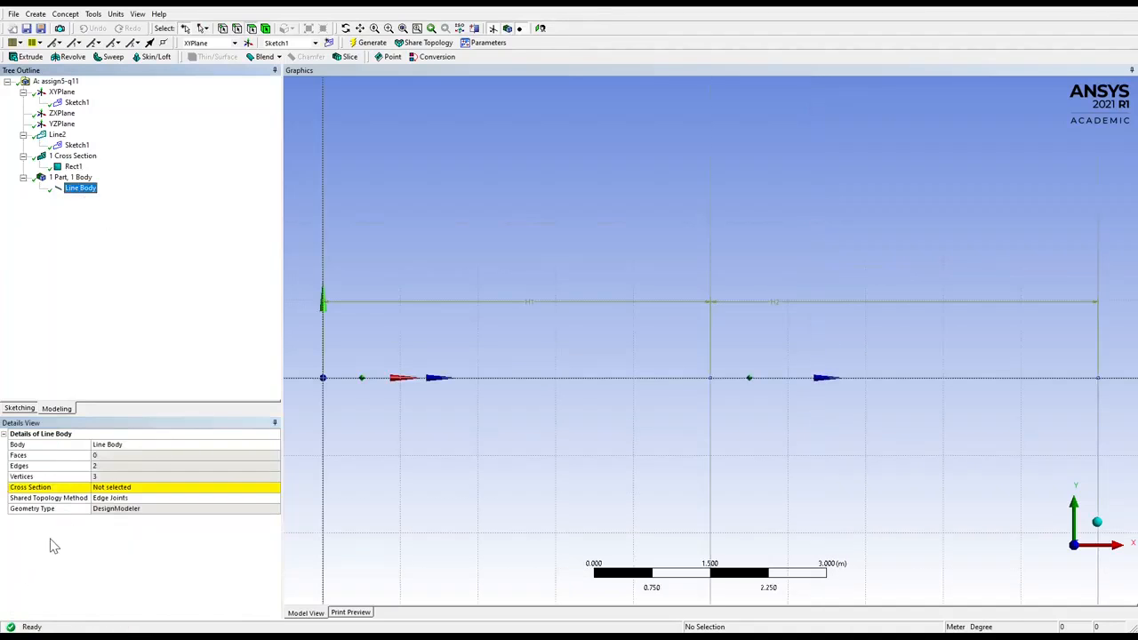
{"action": "left_click", "coordinate": [109, 492]}
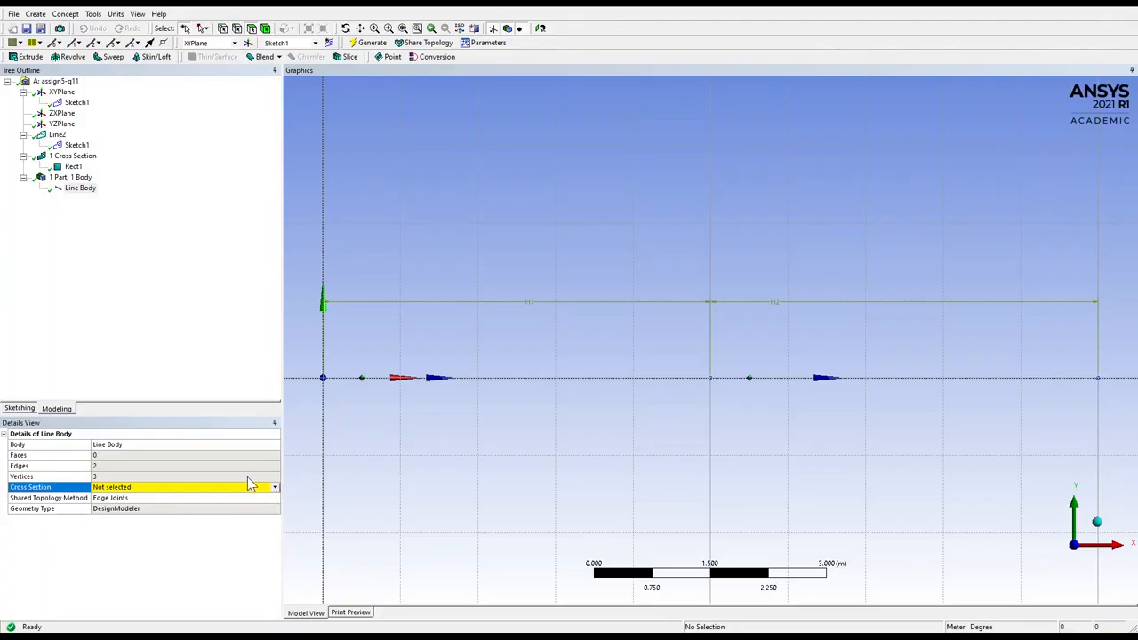
{"action": "left_click", "coordinate": [248, 477]}
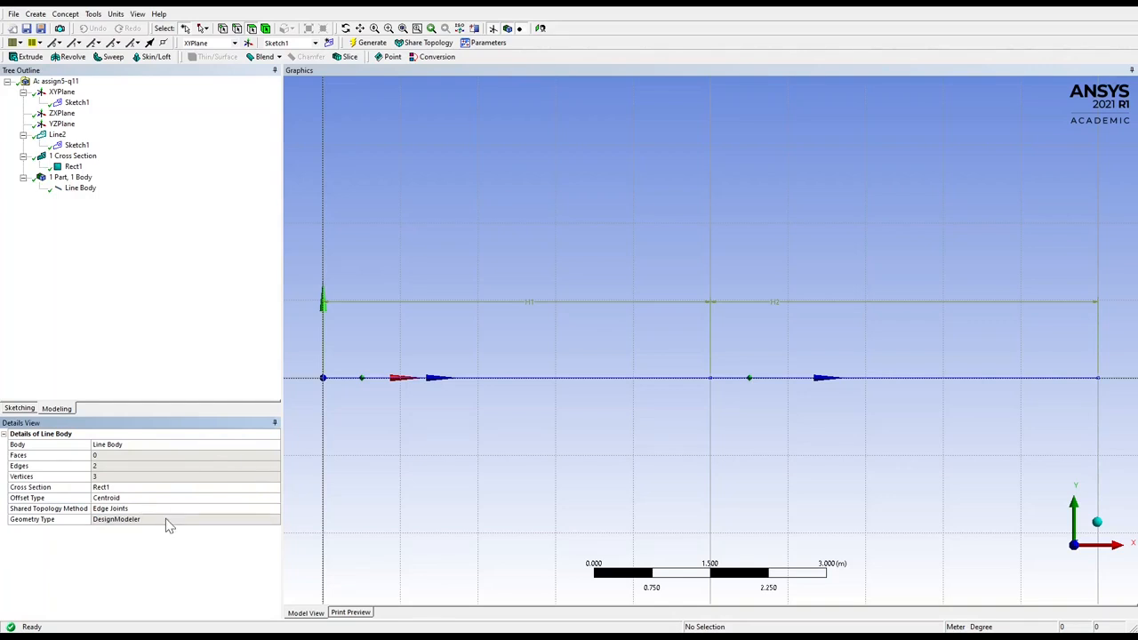
Review the line body, the Rect1 cross section and the line sketch
{"action": "left_click", "coordinate": [78, 190]}
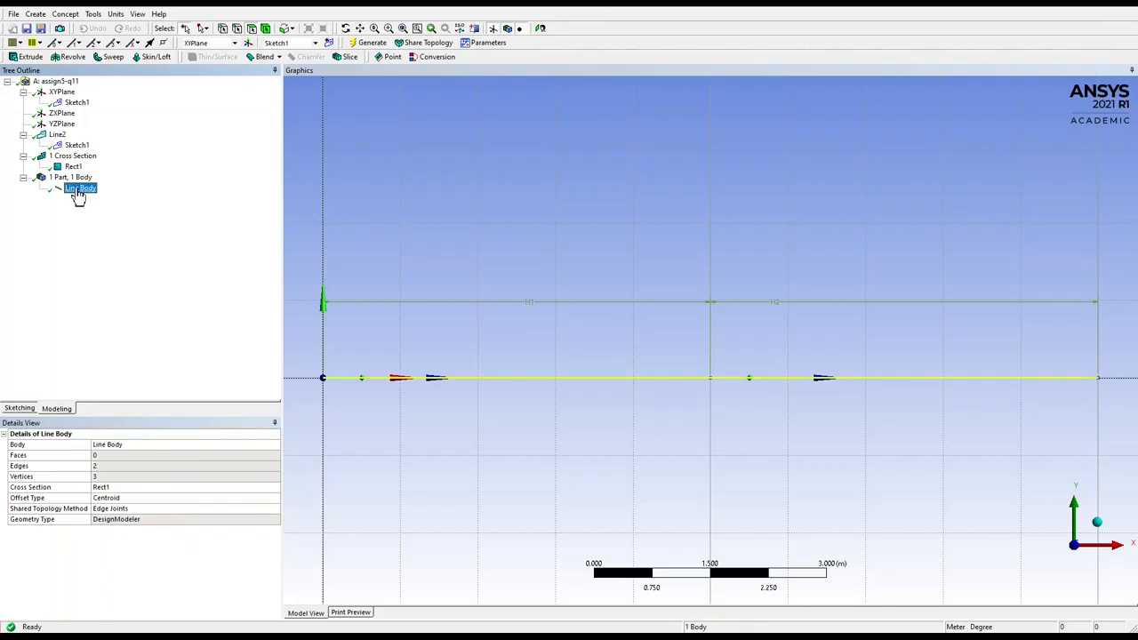
{"action": "left_click", "coordinate": [71, 166]}
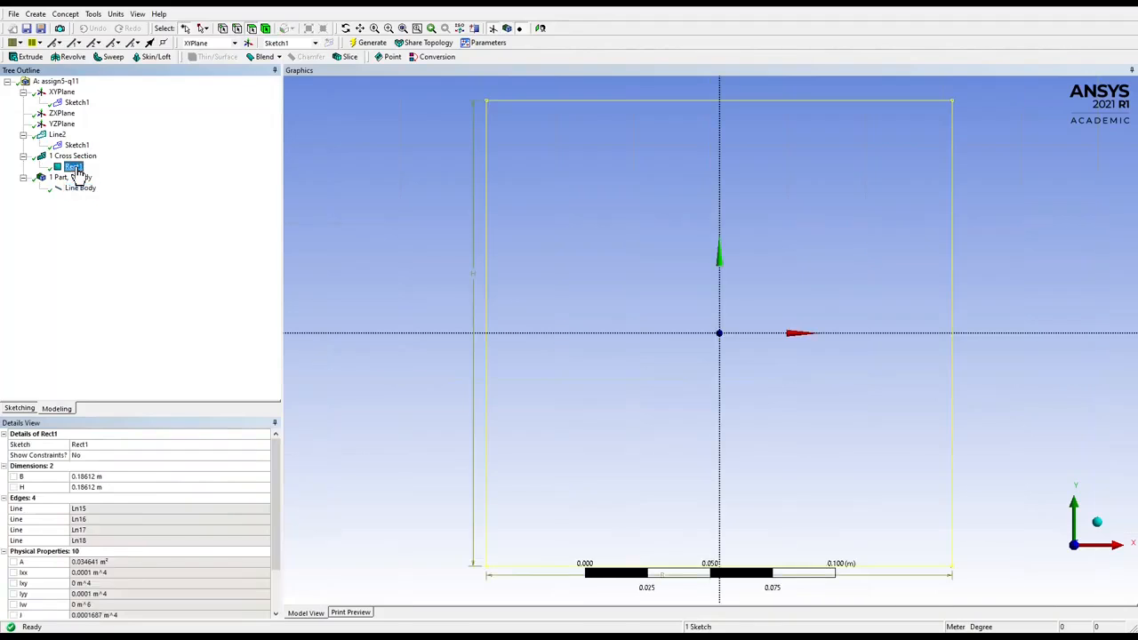
{"action": "left_click", "coordinate": [76, 145]}
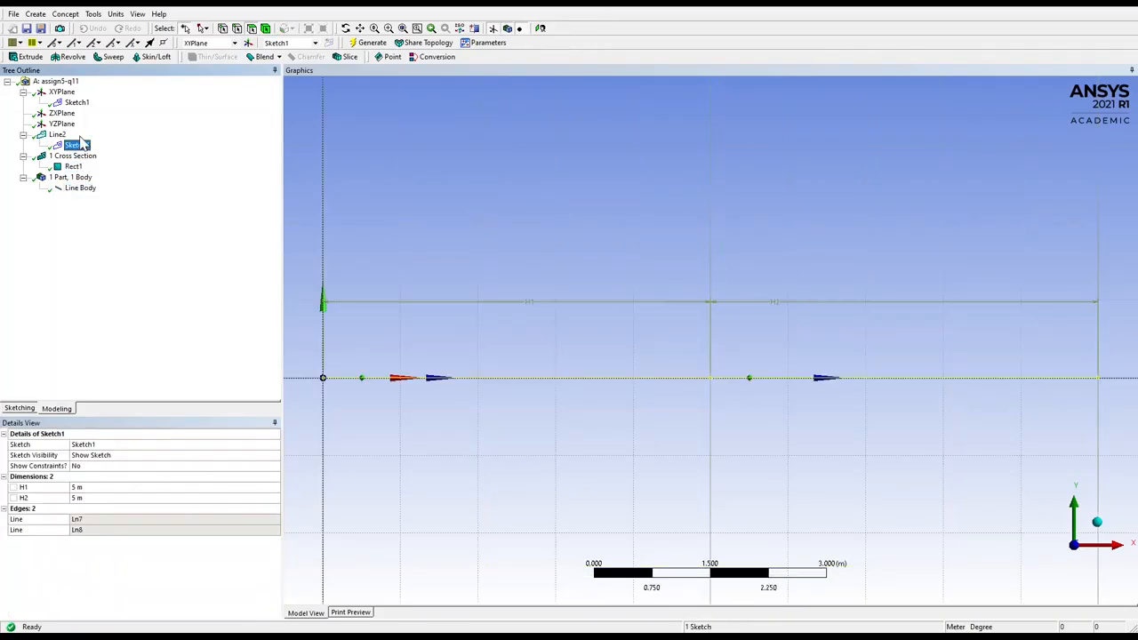
{"action": "left_click", "coordinate": [77, 103]}
{"action": "key", "text": "alt+Tab"}
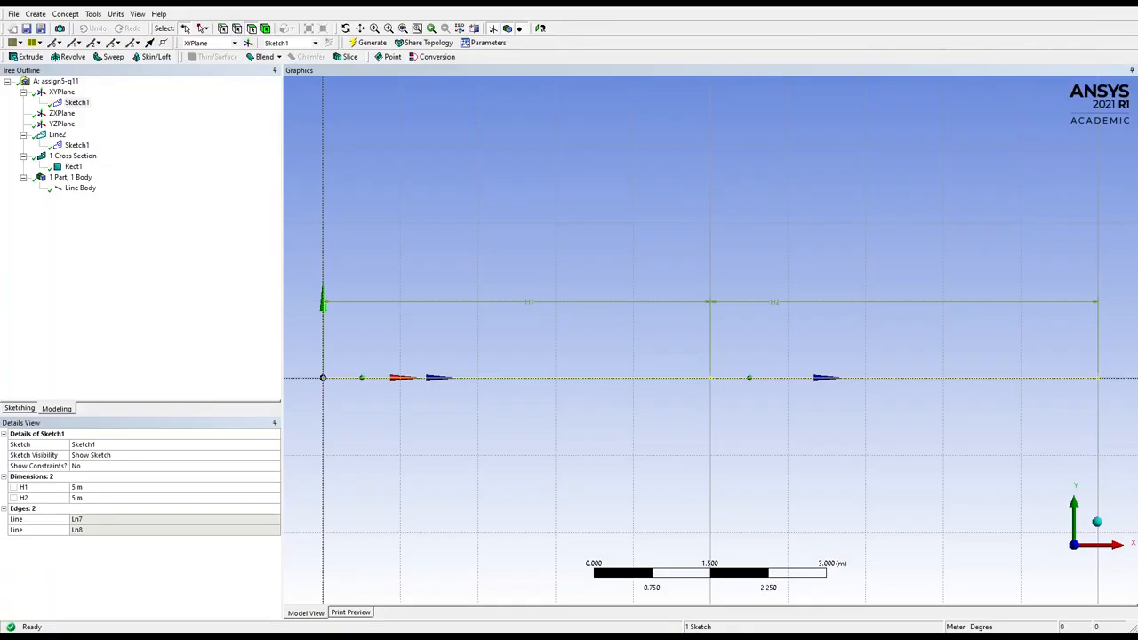
Examine the beam with its solid cross section in an angled 3D view and in the front view
{"action": "scroll", "coordinate": [711, 341], "scroll_direction": "down", "scroll_amount": 1}
{"action": "scroll", "coordinate": [710, 341], "scroll_direction": "down", "scroll_amount": 1}
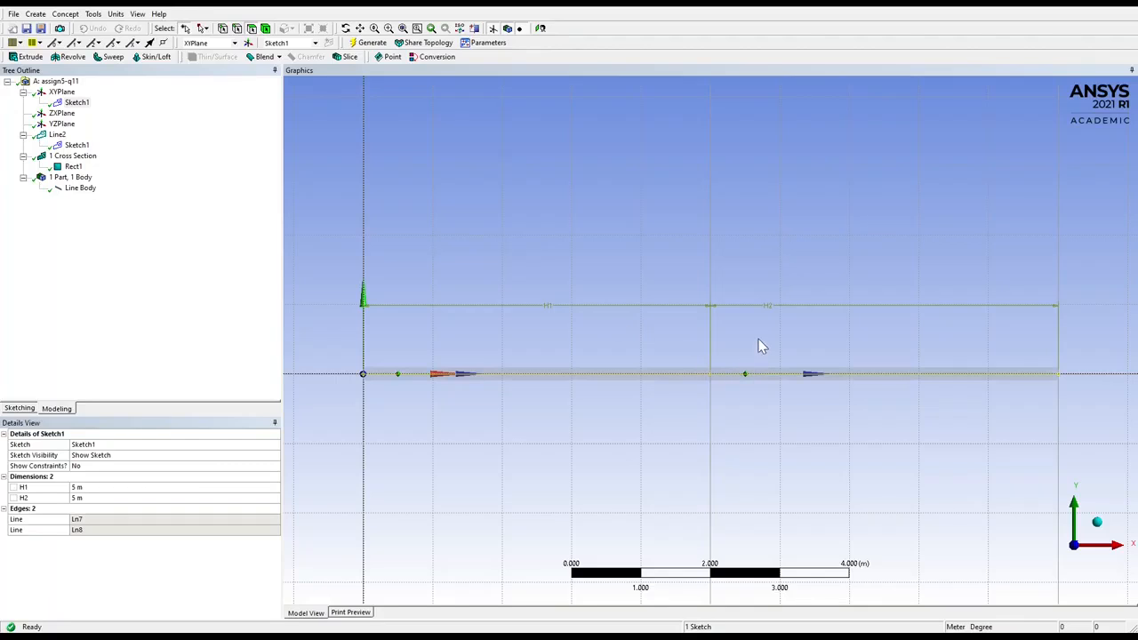
{"action": "left_click", "coordinate": [734, 354]}
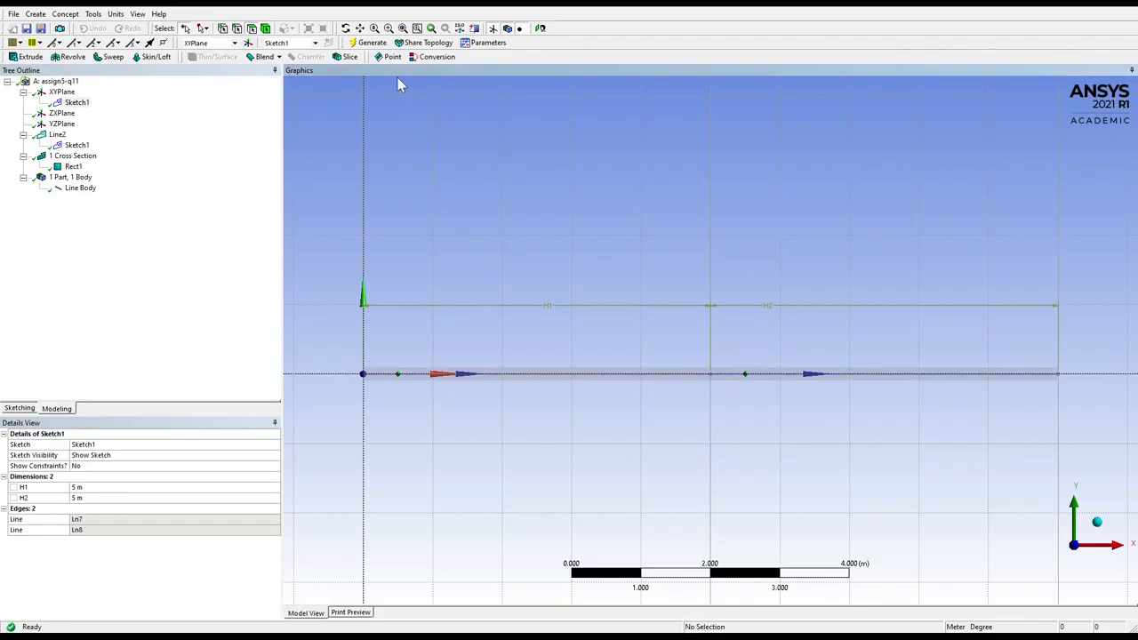
{"action": "left_click", "coordinate": [346, 27]}
{"action": "mouse_move", "coordinate": [753, 244]}
{"action": "left_mouse_down"}
{"action": "mouse_move", "coordinate": [614, 289]}
{"action": "mouse_move", "coordinate": [557, 285]}
{"action": "mouse_move", "coordinate": [602, 287]}
{"action": "mouse_move", "coordinate": [613, 301]}
{"action": "mouse_move", "coordinate": [619, 293]}
{"action": "mouse_move", "coordinate": [600, 297]}
{"action": "mouse_move", "coordinate": [584, 257]}
{"action": "left_mouse_up"}
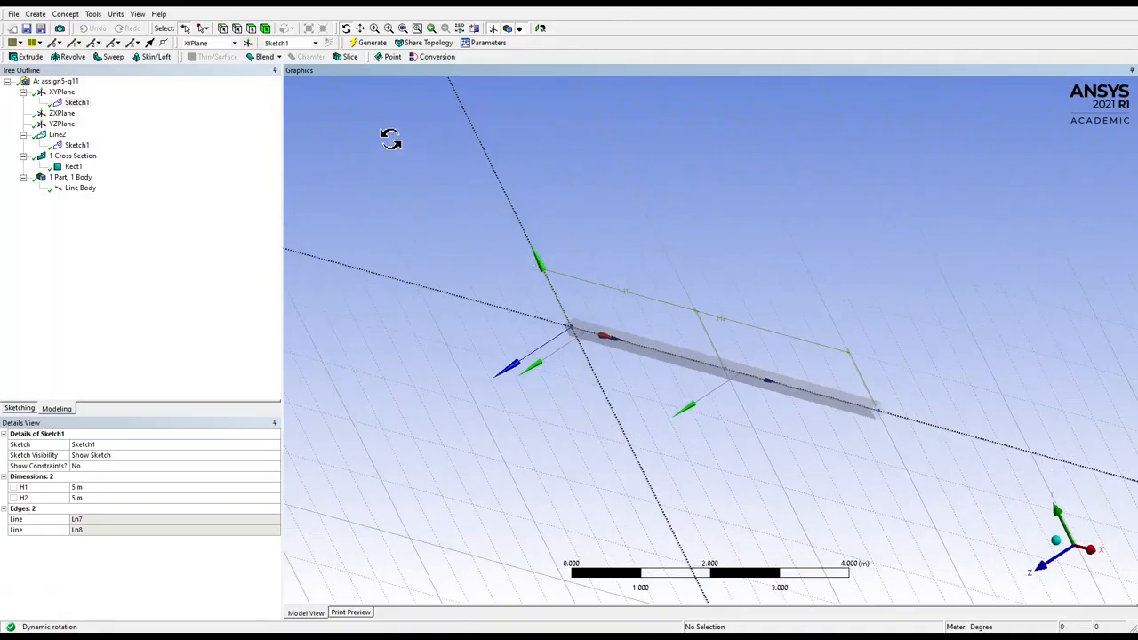
{"action": "mouse_move", "coordinate": [566, 190]}
{"action": "left_mouse_down"}
{"action": "mouse_move", "coordinate": [605, 173]}
{"action": "mouse_move", "coordinate": [570, 202]}
{"action": "left_mouse_up"}
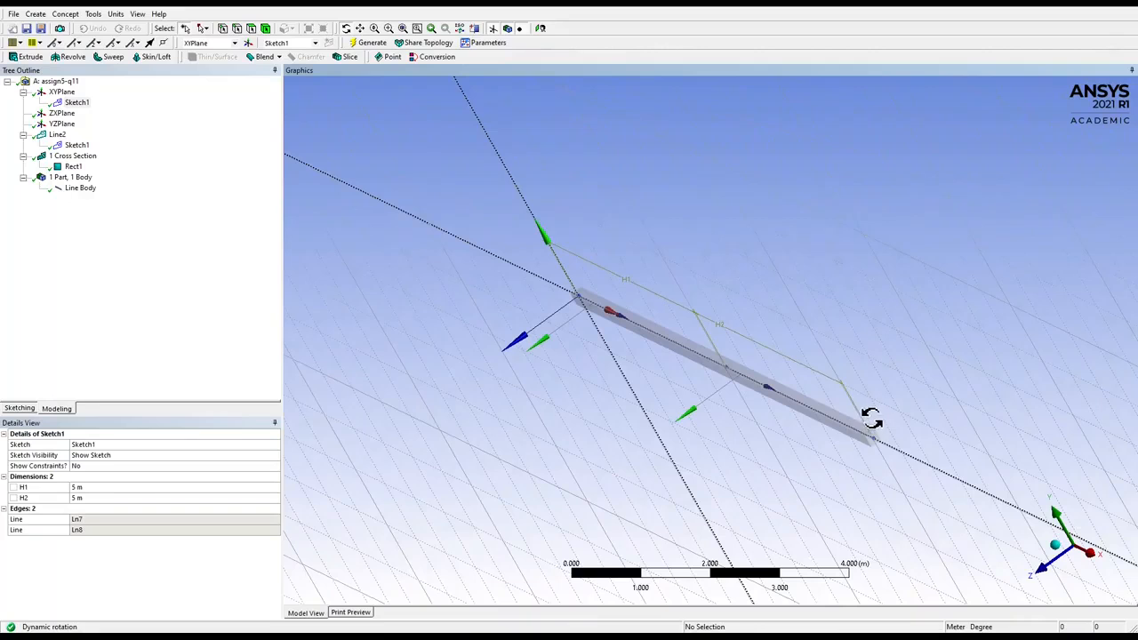
{"action": "scroll", "coordinate": [850, 398], "scroll_direction": "up", "scroll_amount": 4}
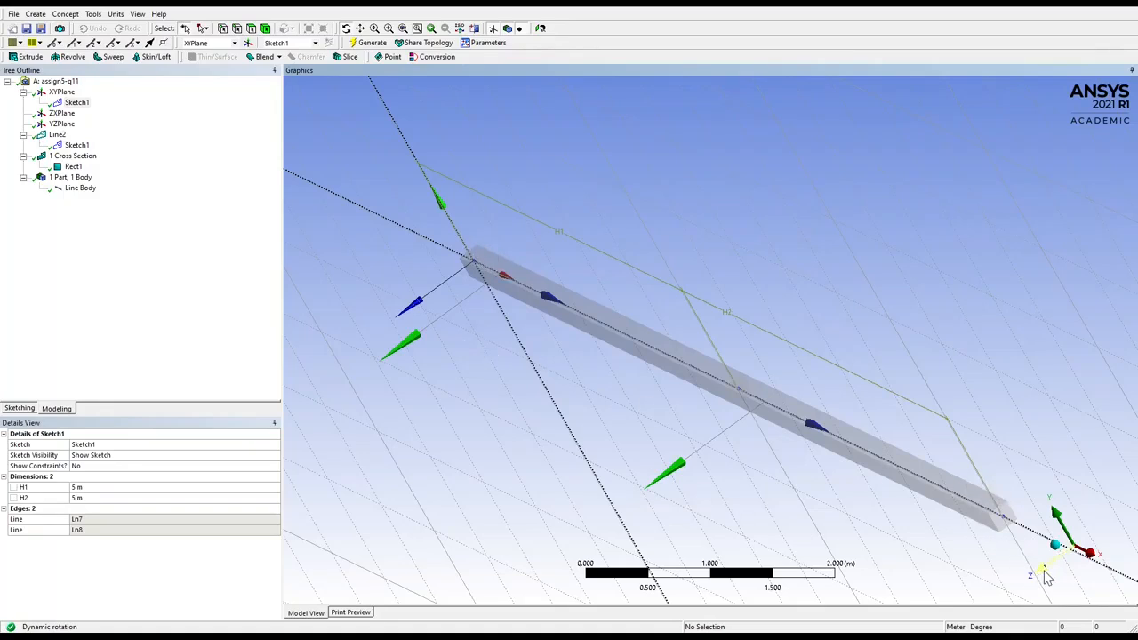
{"action": "left_click", "coordinate": [1044, 574]}
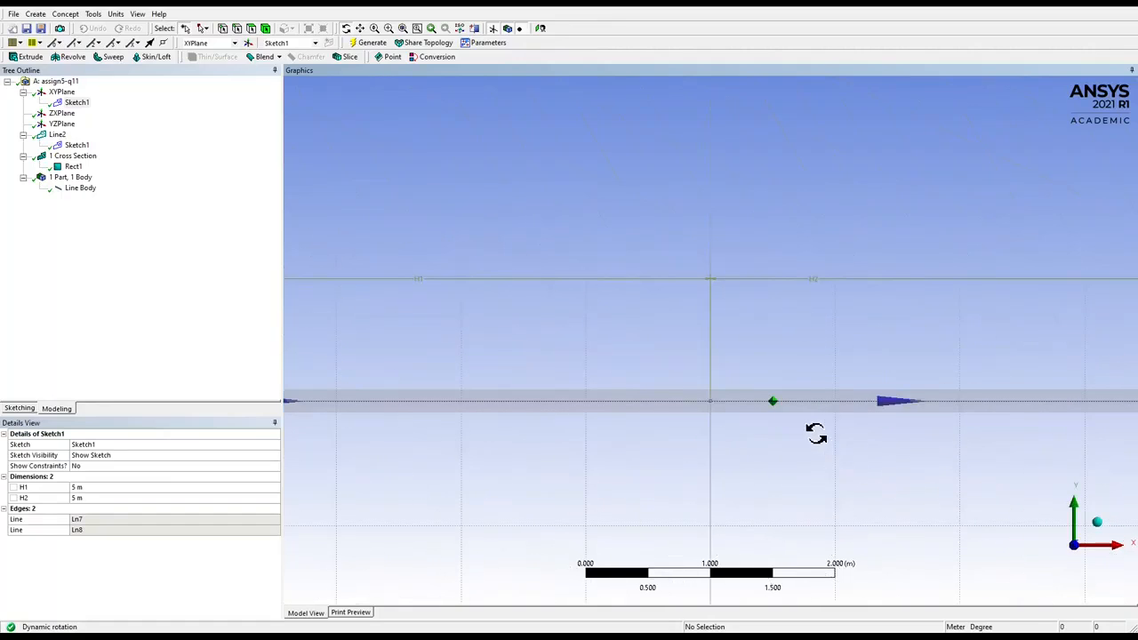
{"action": "scroll", "coordinate": [819, 430], "scroll_direction": "down", "scroll_amount": 2}
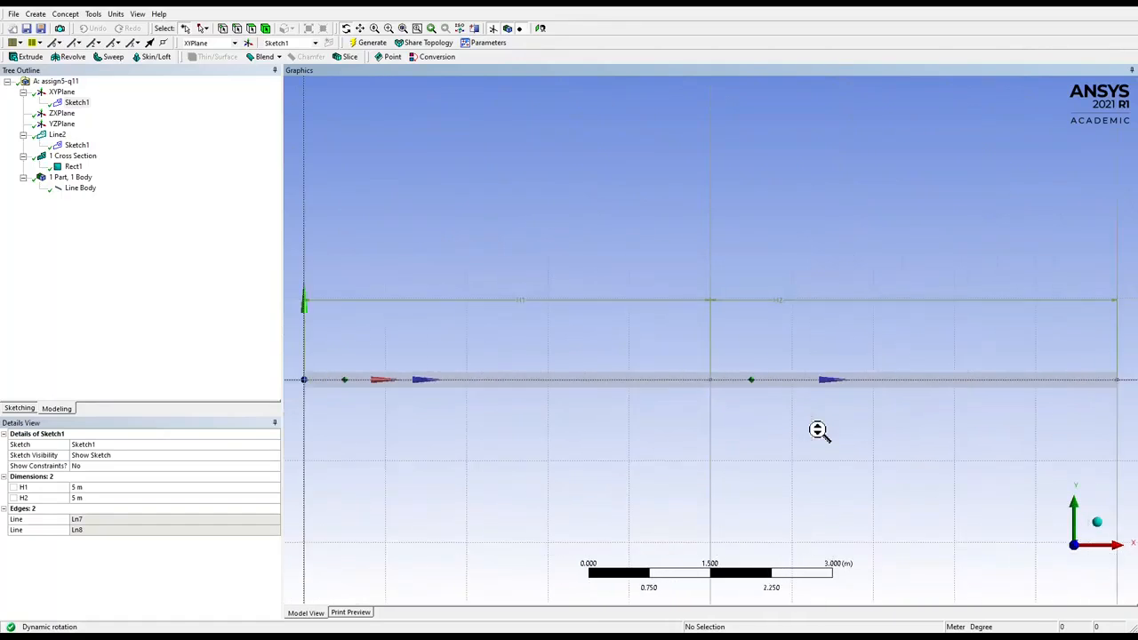
{"action": "scroll", "coordinate": [819, 431], "scroll_direction": "down", "scroll_amount": 2}
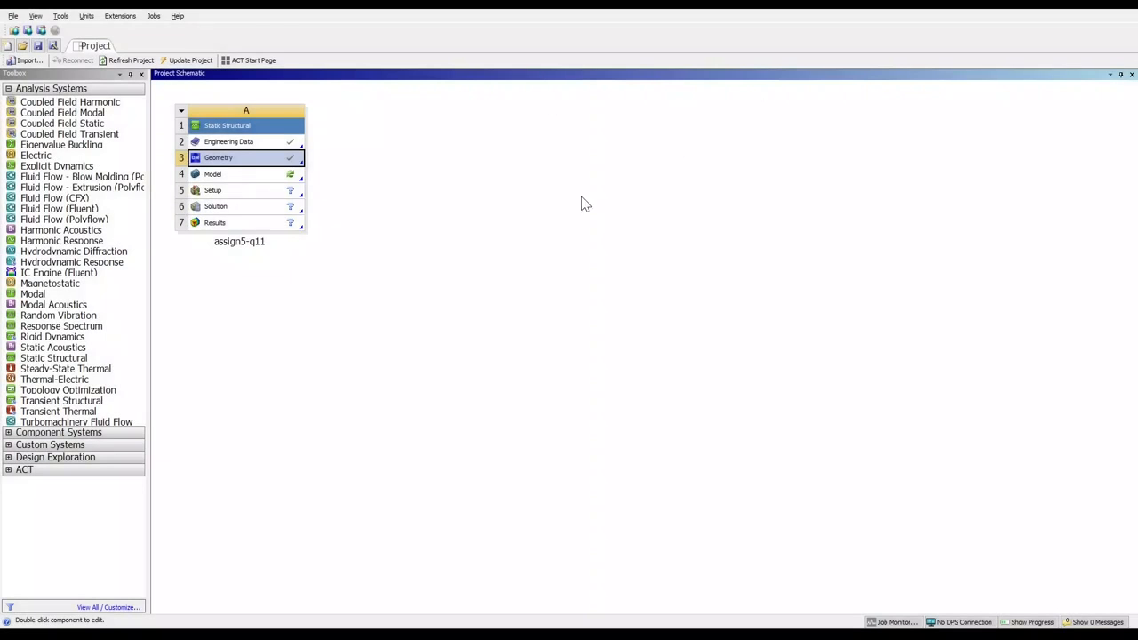
Open the static structural system's model in Mechanical and display the beam with its cross section
{"action": "left_click", "coordinate": [374, 157]}
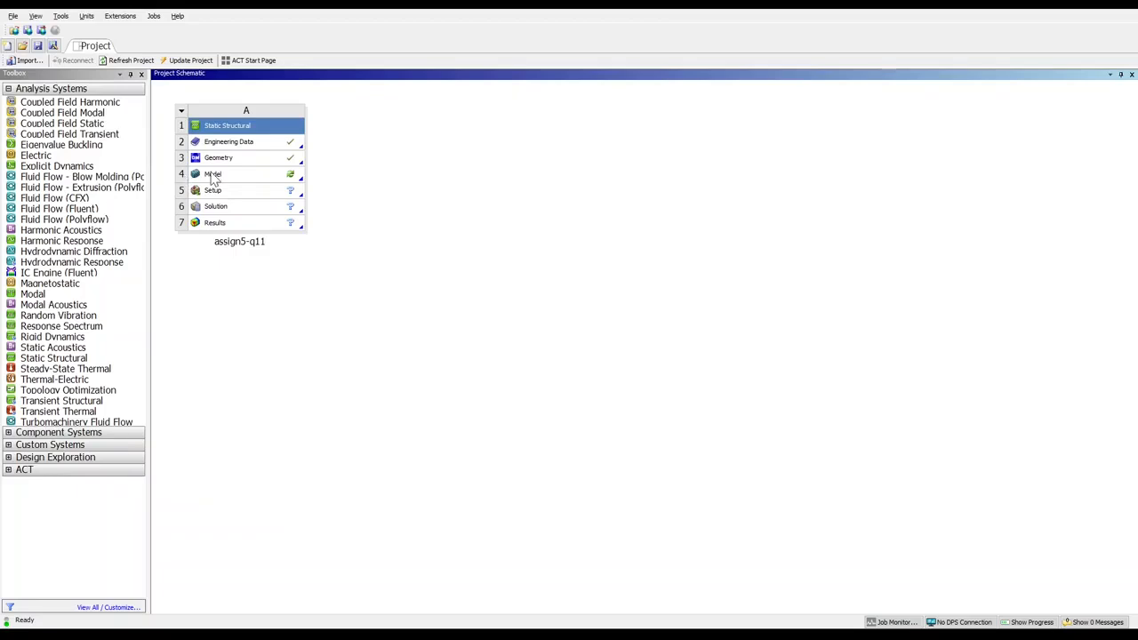
{"action": "left_click", "coordinate": [281, 179]}
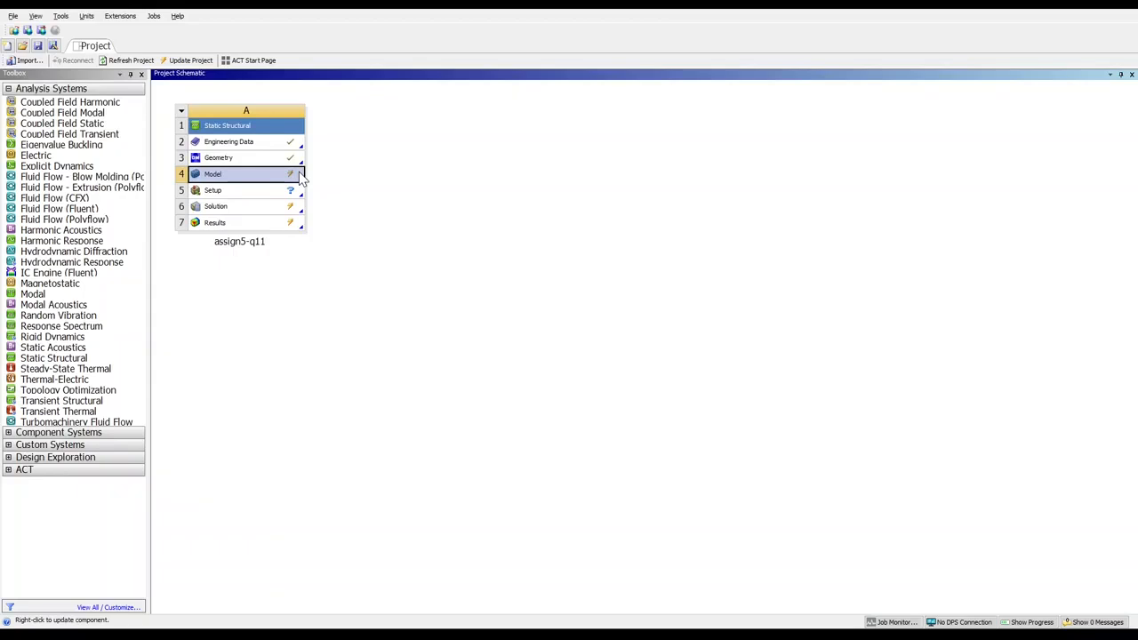
{"action": "double_click", "coordinate": [212, 178]}
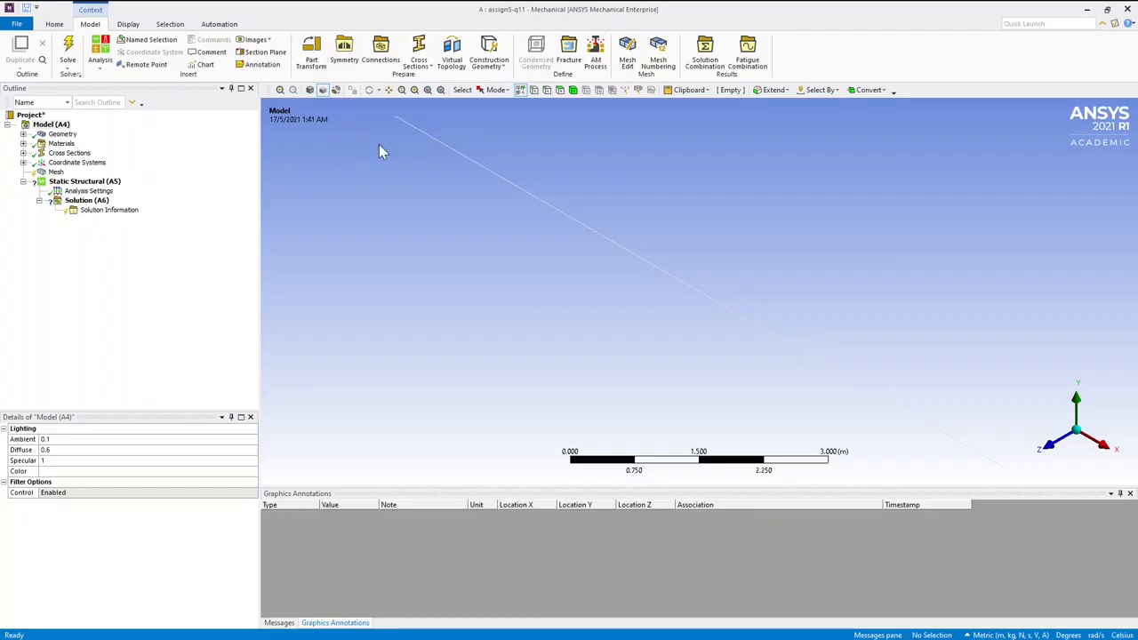
{"action": "left_click", "coordinate": [131, 28]}
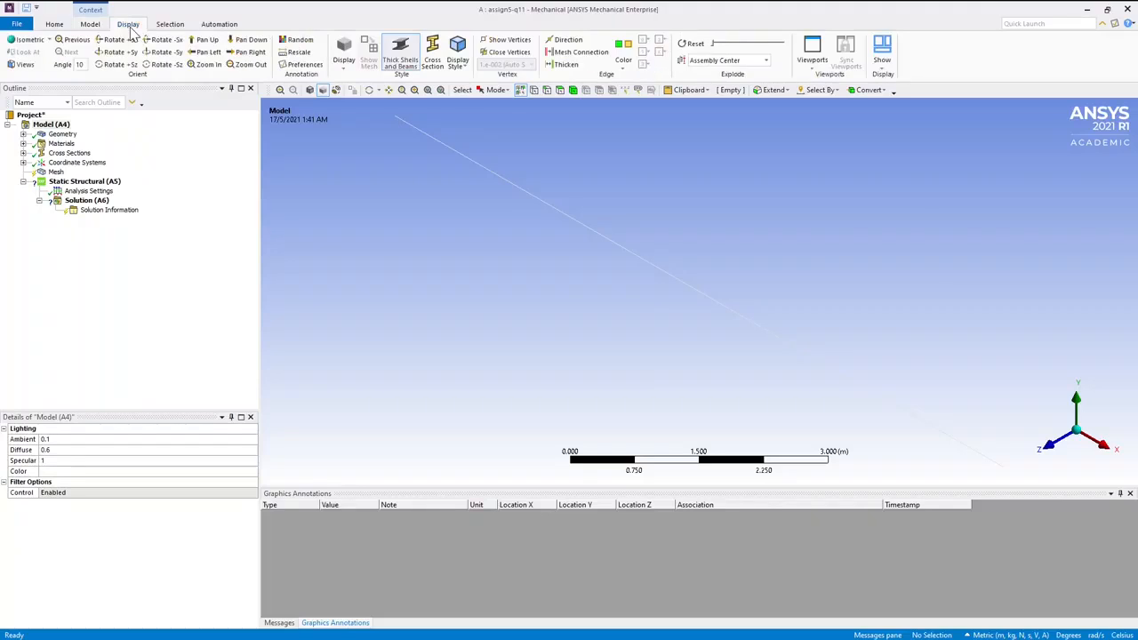
{"action": "left_click", "coordinate": [433, 56]}
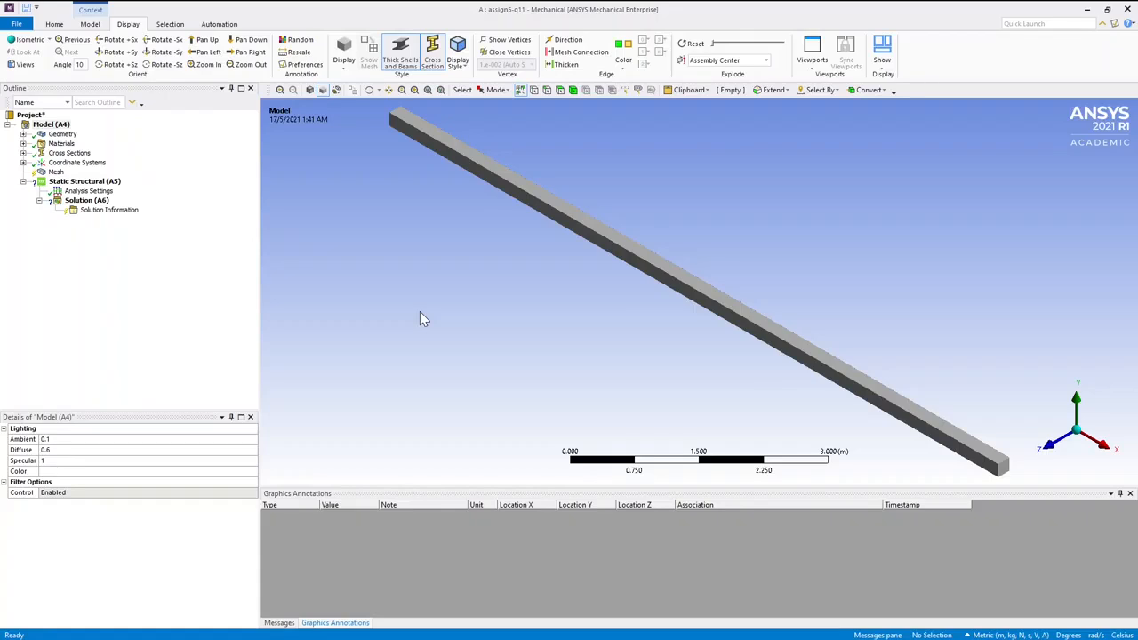
Review the model's line body, the assign5 material properties and the Rect1 cross section's dimensions
{"action": "left_click", "coordinate": [24, 134]}
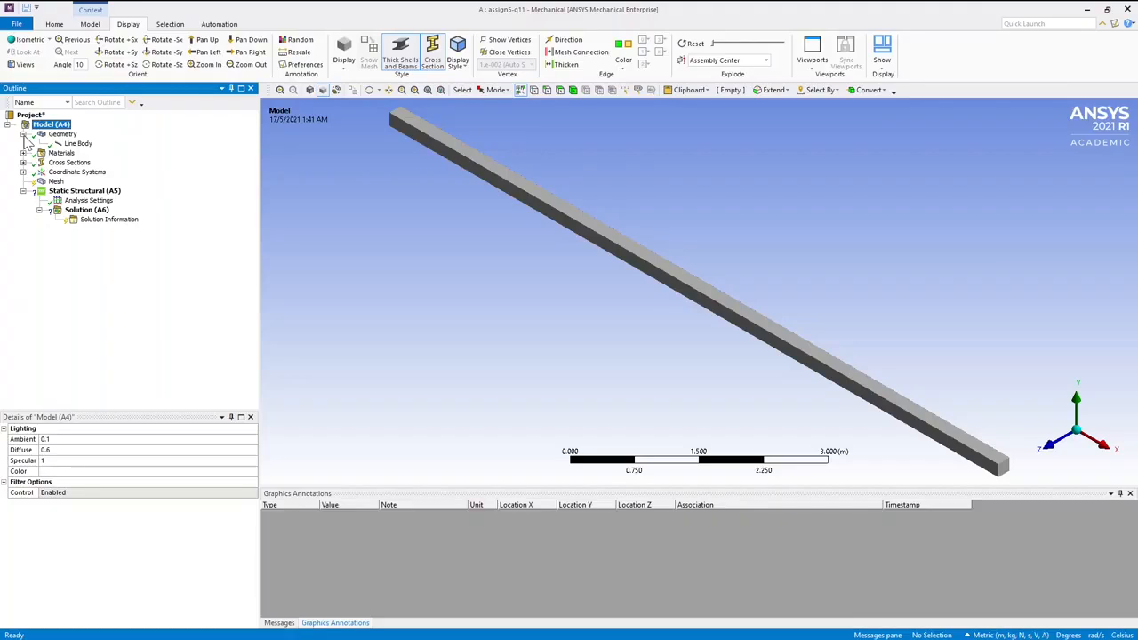
{"action": "left_click", "coordinate": [24, 135]}
{"action": "left_click", "coordinate": [23, 144]}
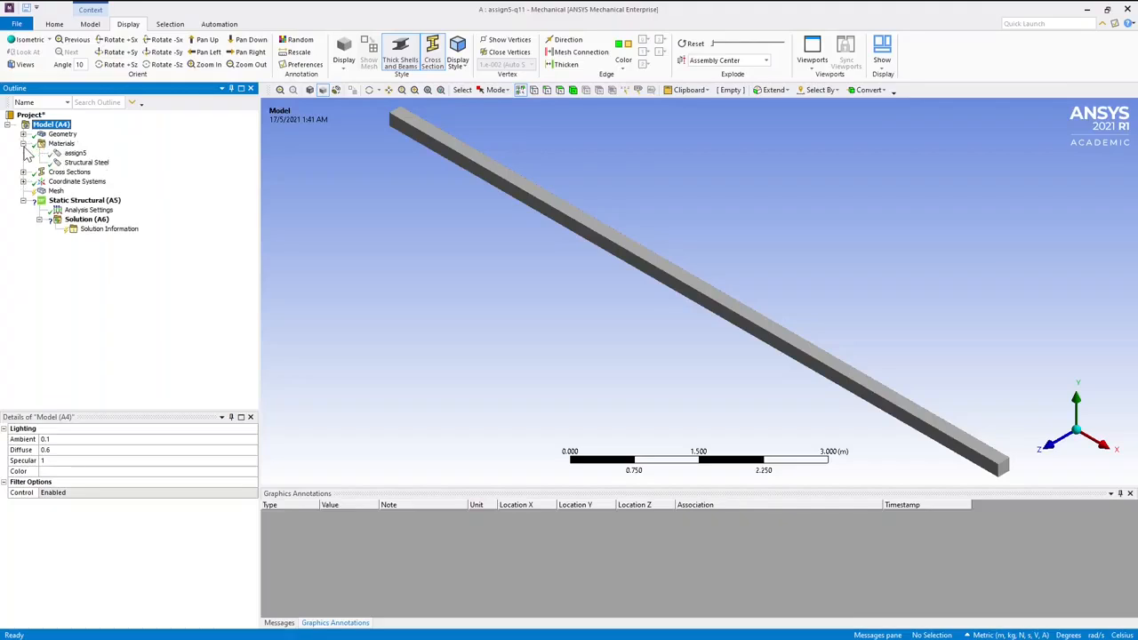
{"action": "left_click", "coordinate": [75, 154]}
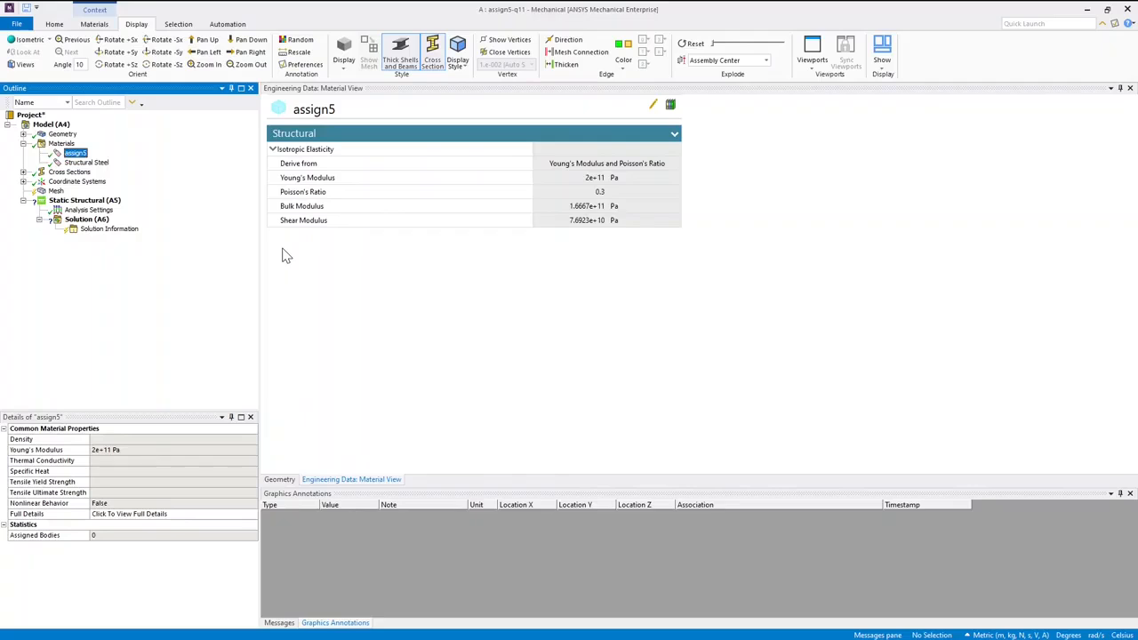
{"action": "left_click", "coordinate": [71, 154]}
{"action": "left_click", "coordinate": [24, 144]}
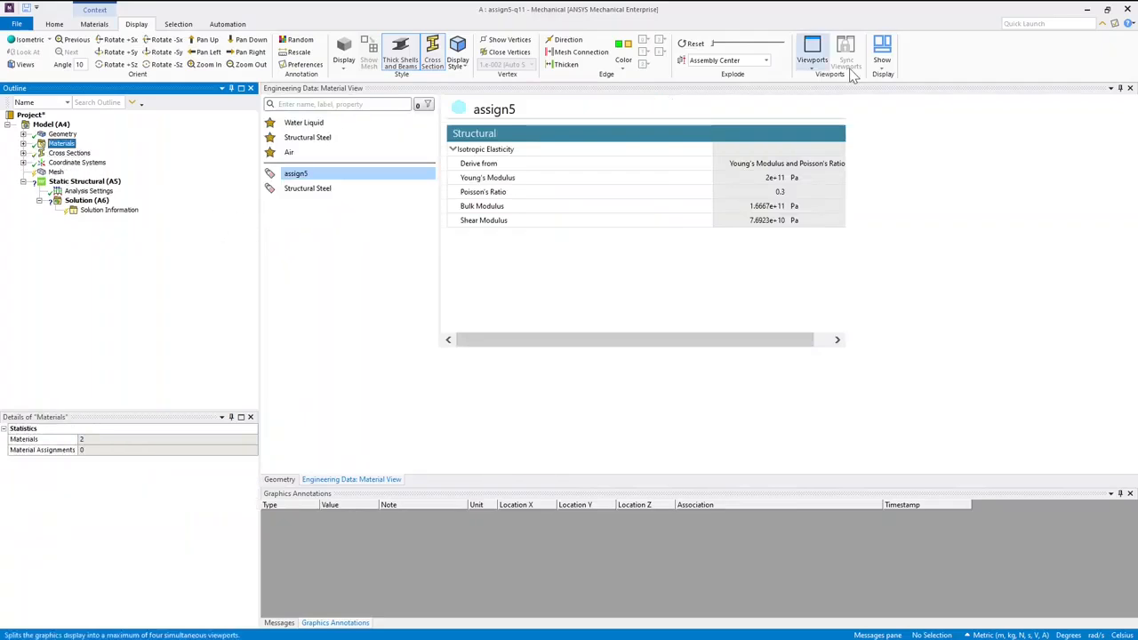
{"action": "left_click", "coordinate": [1130, 89]}
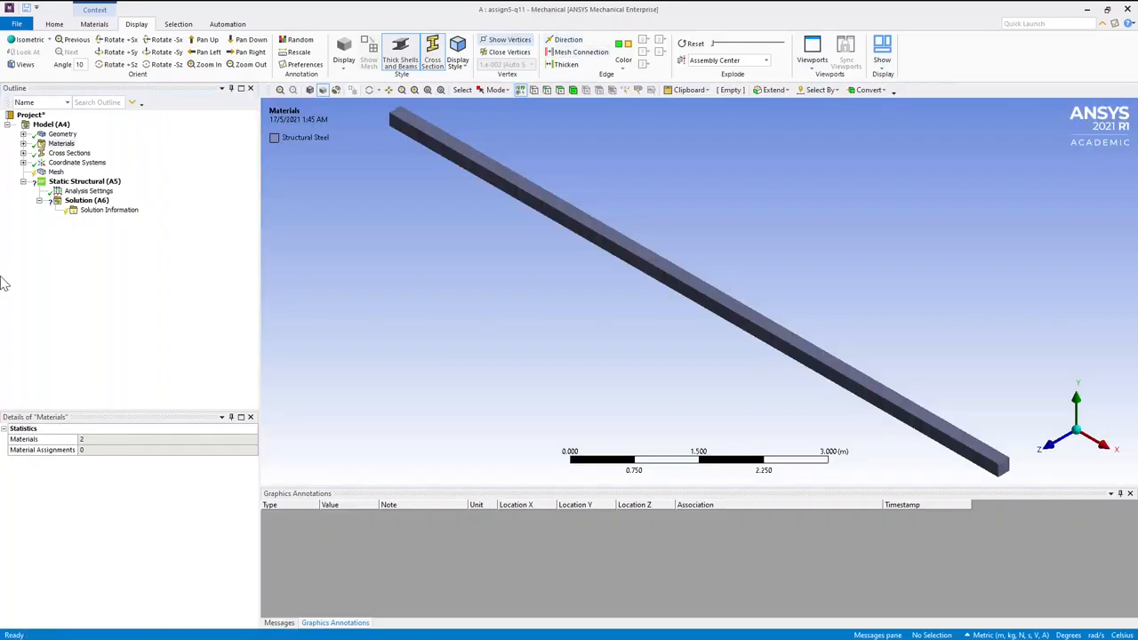
{"action": "left_click", "coordinate": [23, 153]}
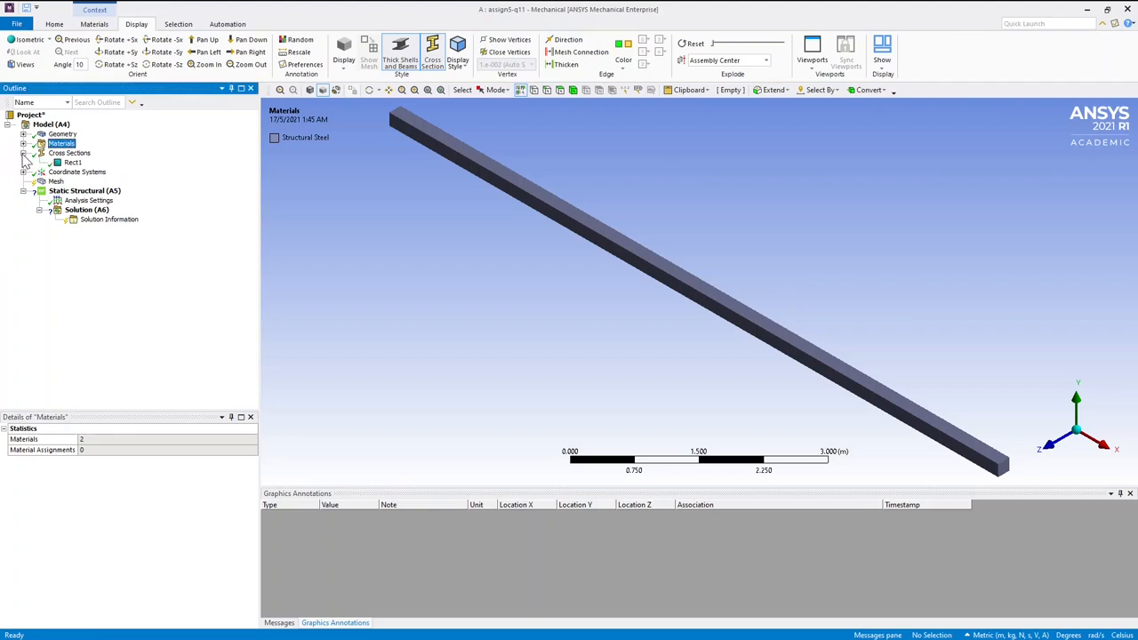
{"action": "left_click", "coordinate": [73, 164]}
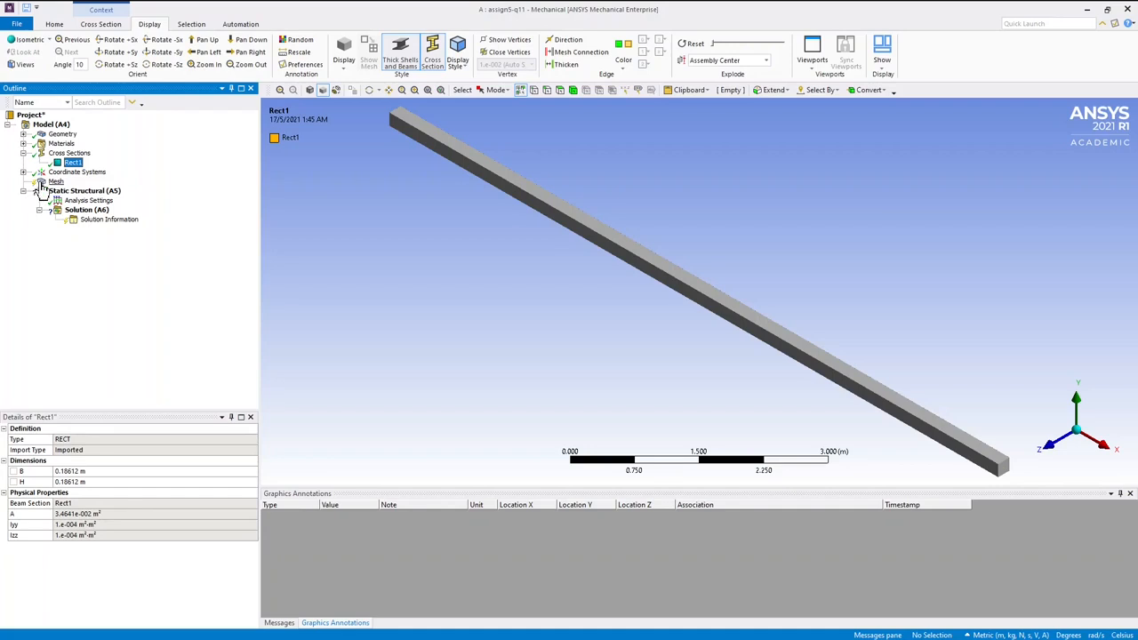
Check the mesh sizing defaults and insert a Sizing control under the mesh
{"action": "left_click", "coordinate": [53, 182]}
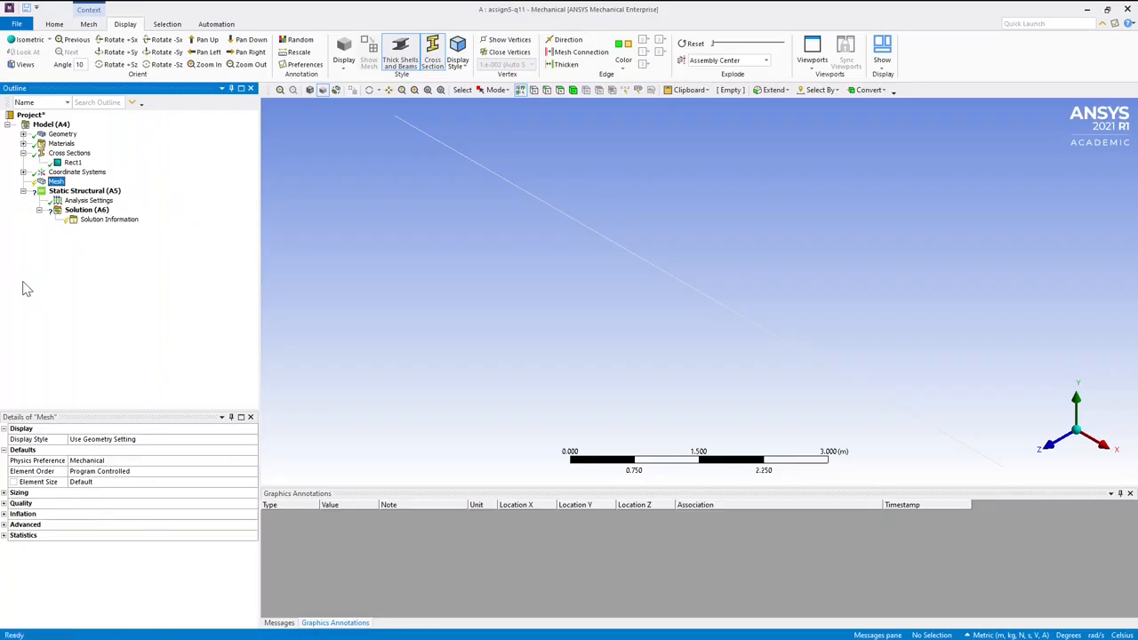
{"action": "left_click", "coordinate": [3, 492]}
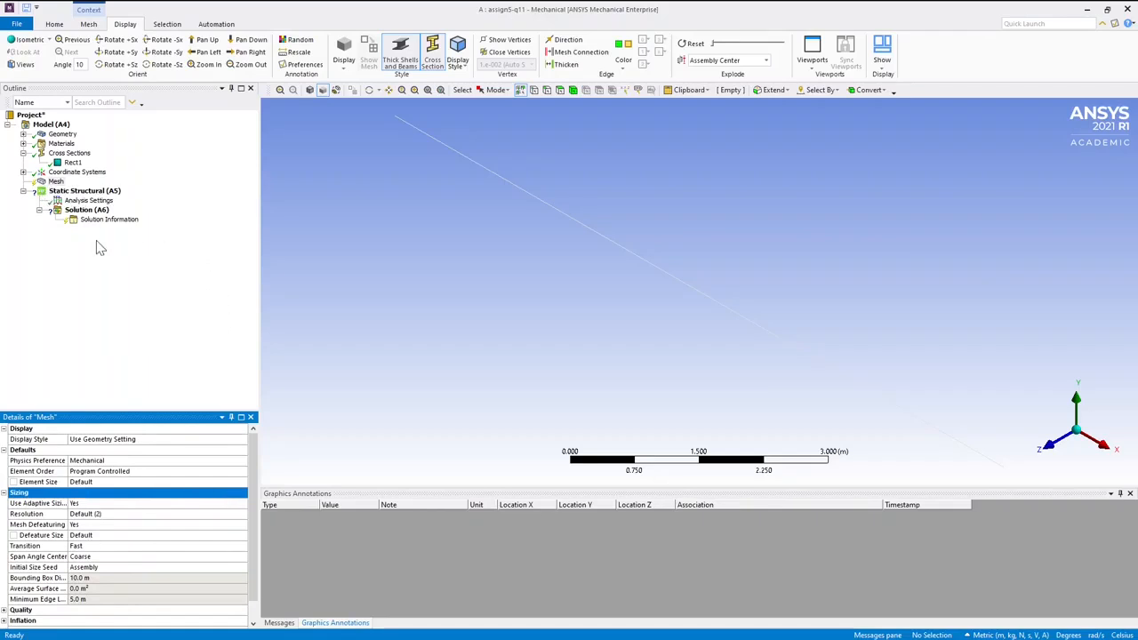
{"action": "left_click", "coordinate": [51, 185]}
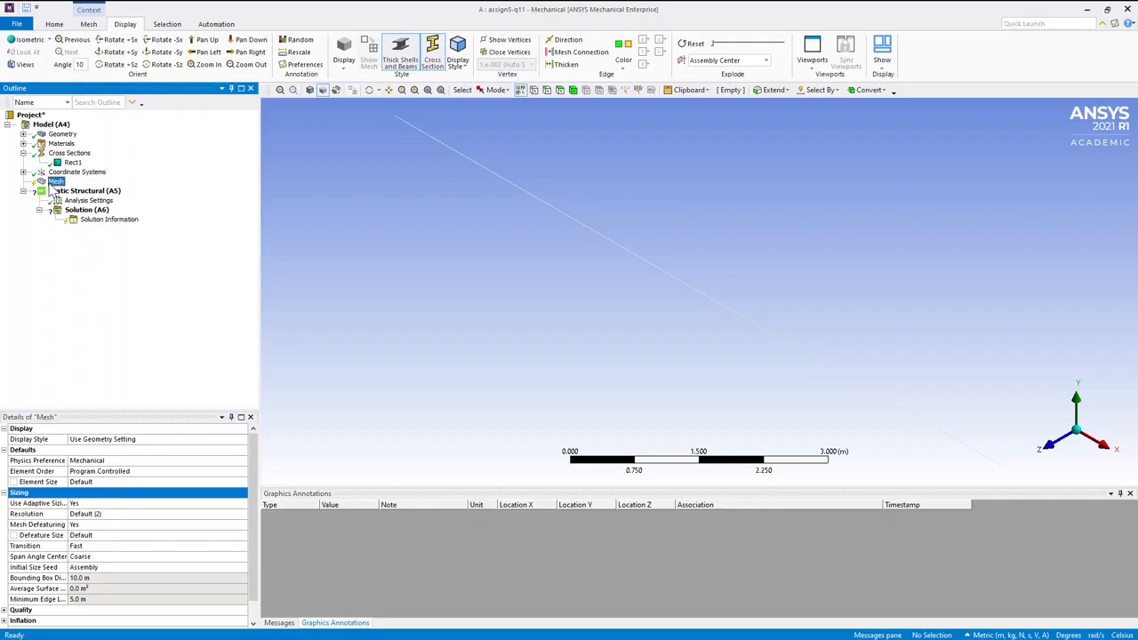
{"action": "right_click", "coordinate": [50, 184]}
{"action": "left_click", "coordinate": [191, 209]}
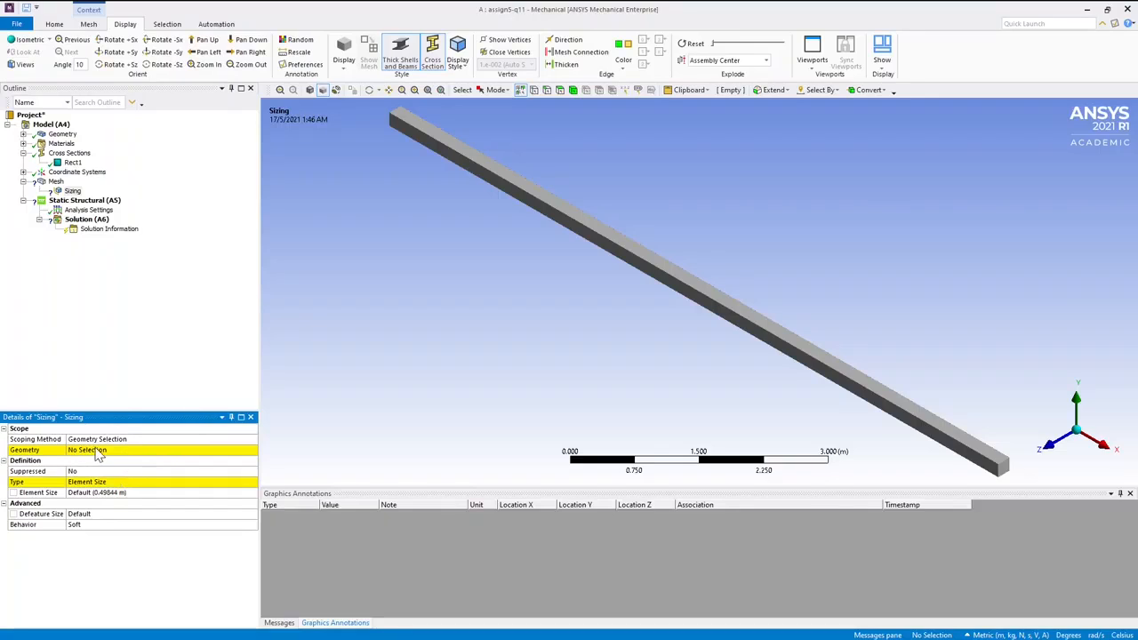
Scope the sizing to both 5 m beam edges, hiding the solid cross section for the selection and restoring it after applying
{"action": "left_click", "coordinate": [540, 247]}
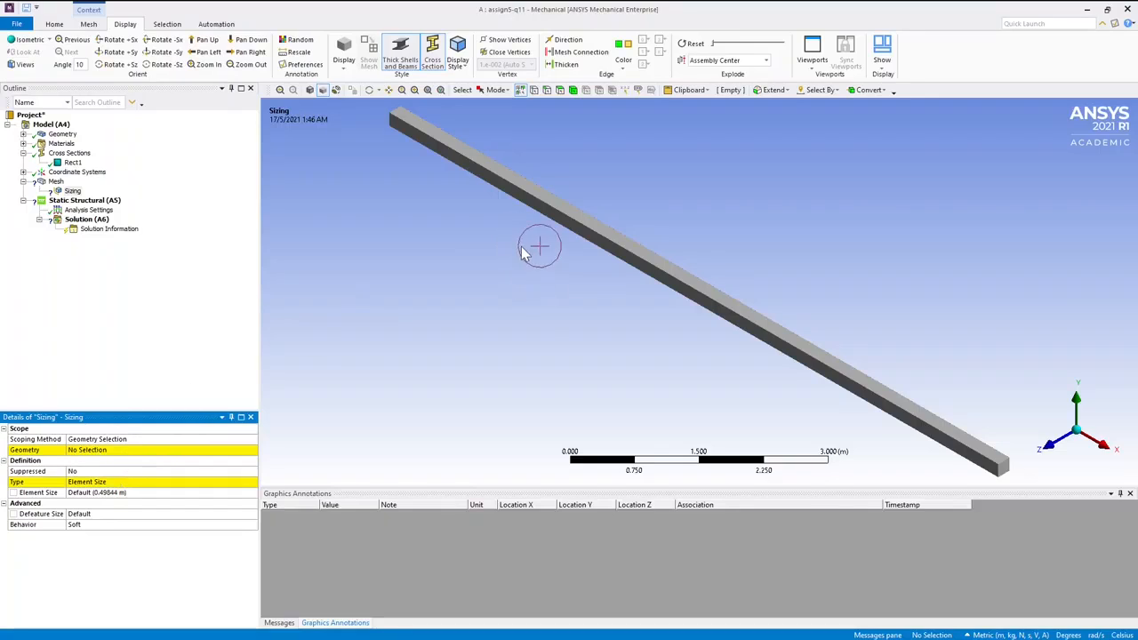
{"action": "left_click", "coordinate": [510, 186]}
{"action": "left_click", "coordinate": [765, 340]}
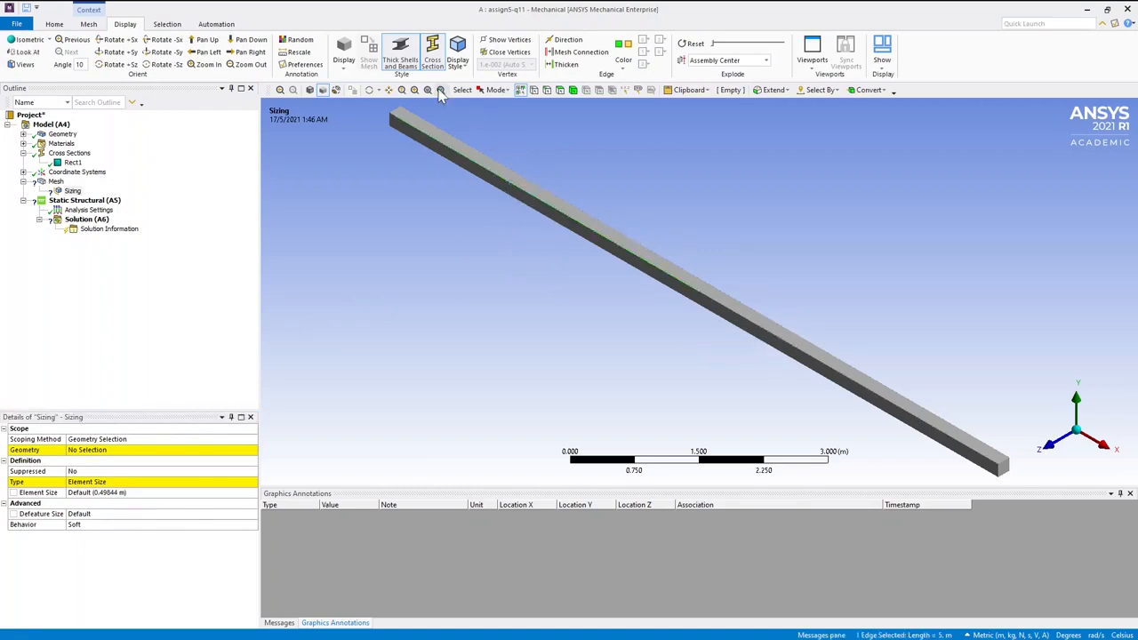
{"action": "left_click", "coordinate": [432, 56]}
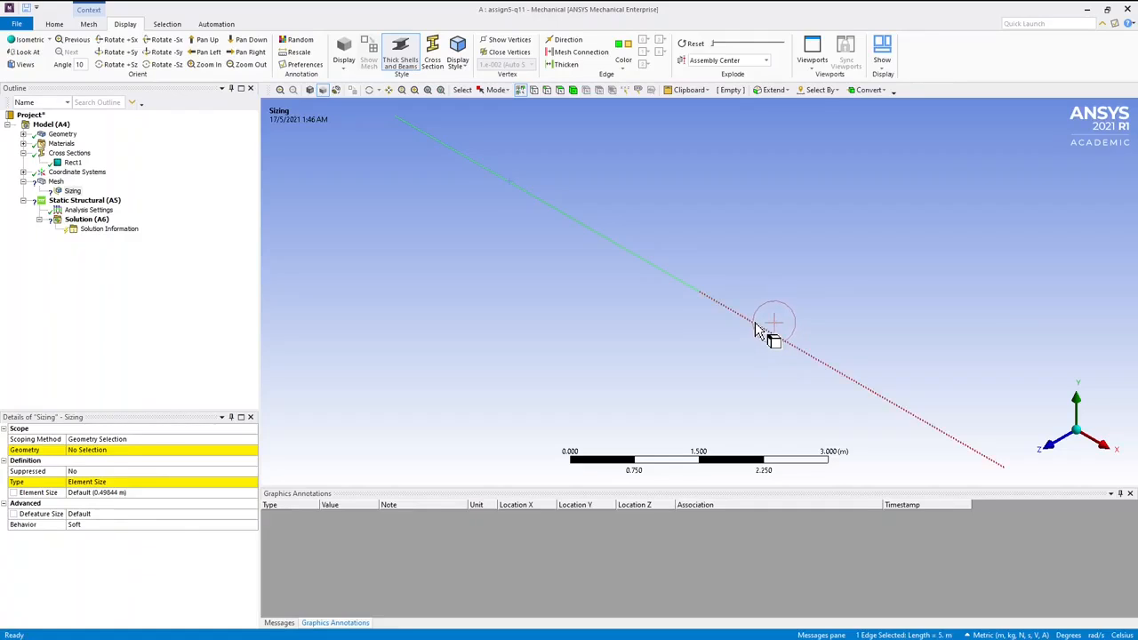
{"action": "left_click", "coordinate": [755, 325], "text": "ctrl"}
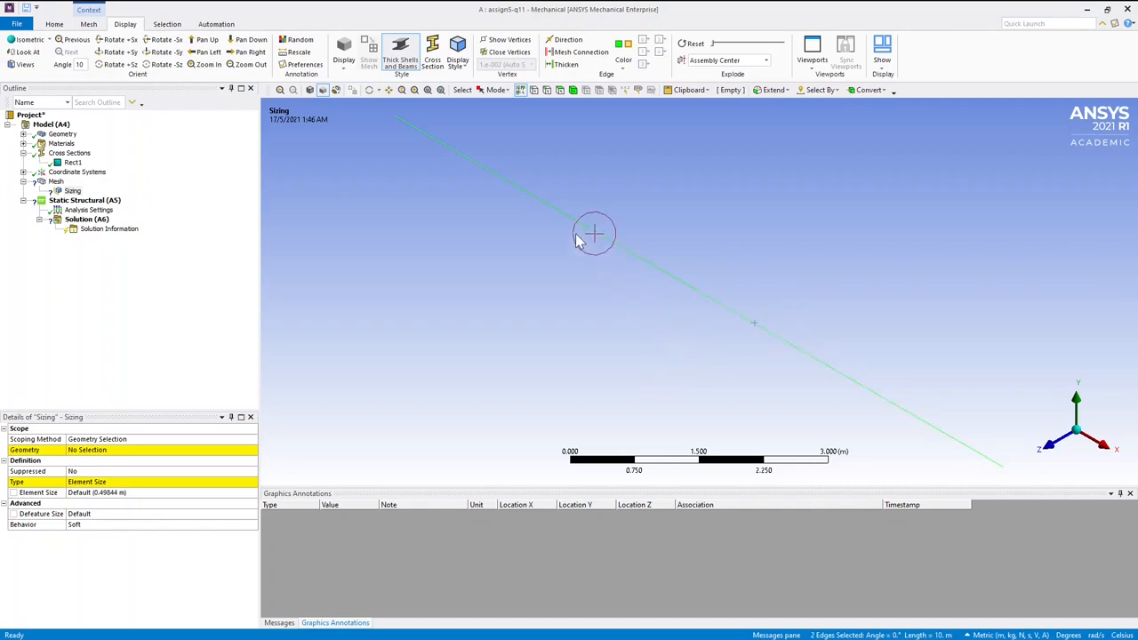
{"action": "left_click", "coordinate": [100, 451]}
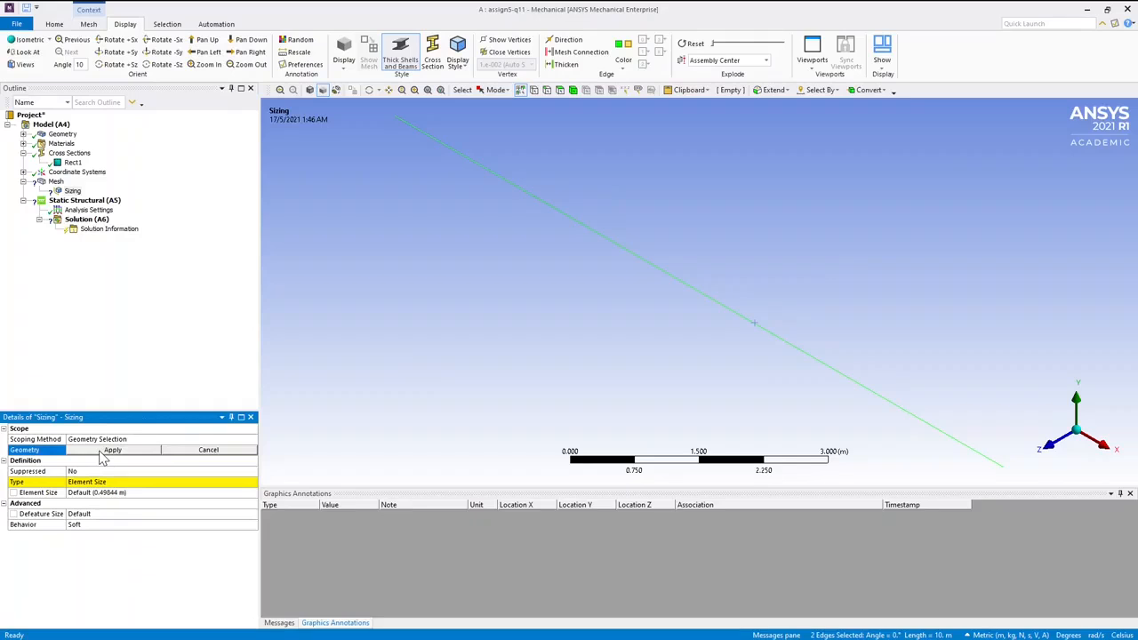
{"action": "left_click", "coordinate": [112, 451]}
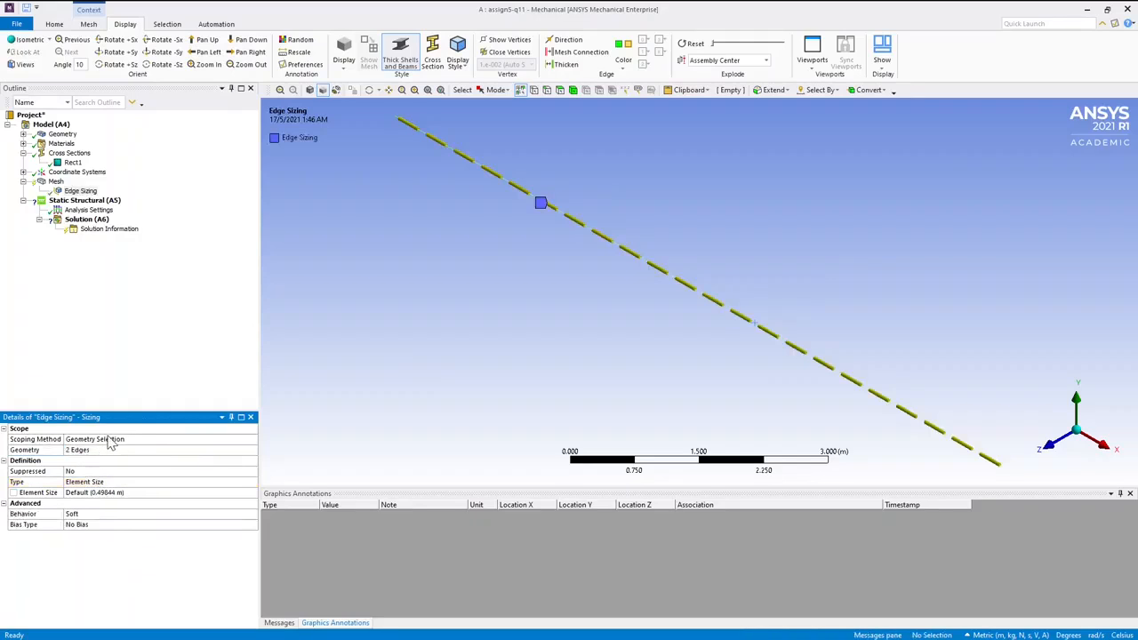
{"action": "left_click", "coordinate": [514, 239]}
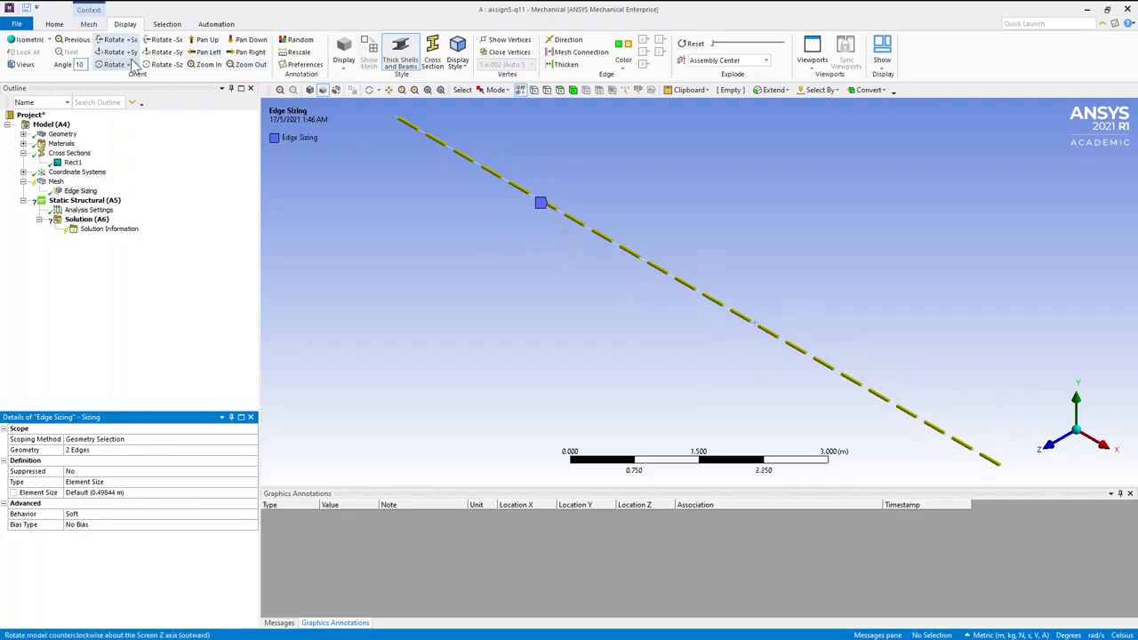
{"action": "left_click", "coordinate": [432, 59]}
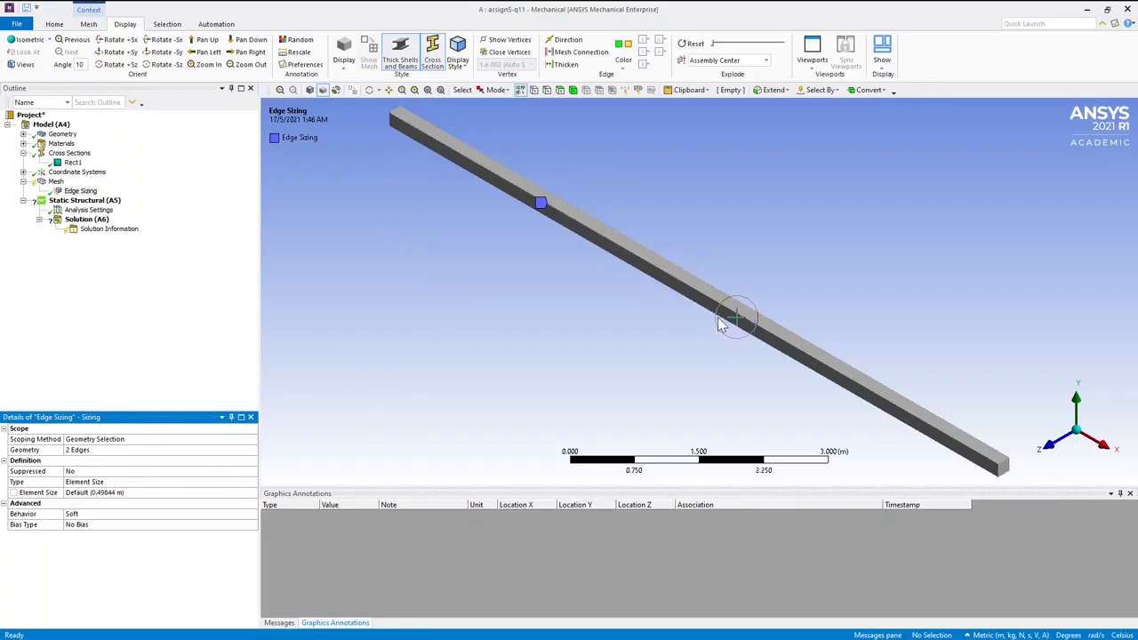
Define the edge sizing by Number of Divisions, with 1 division per edge
{"action": "left_click", "coordinate": [154, 481]}
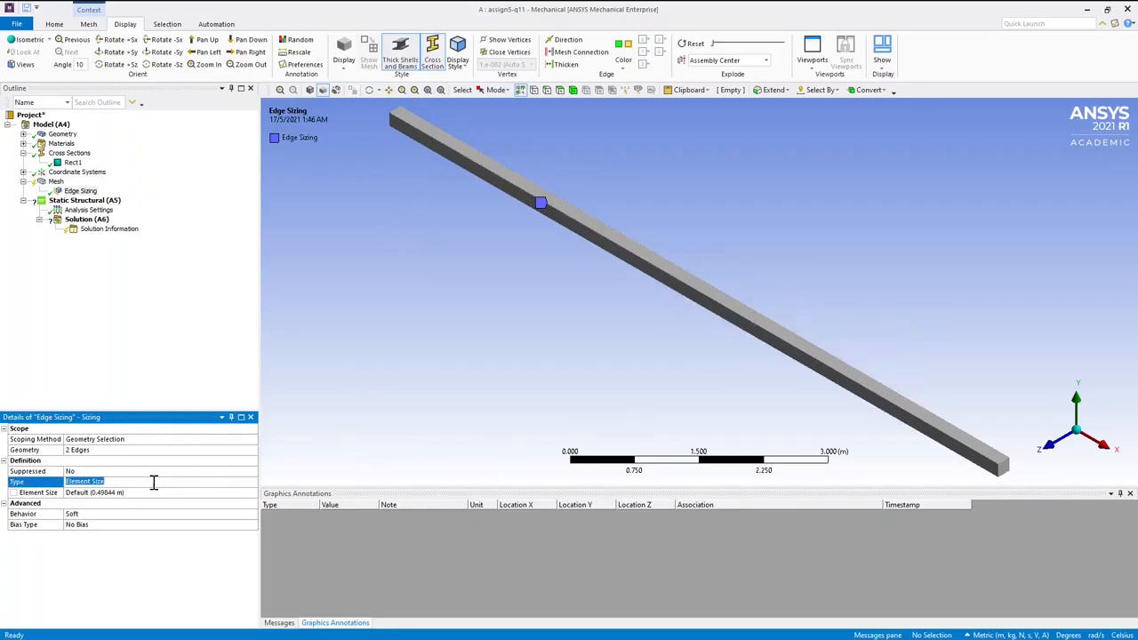
{"action": "left_click", "coordinate": [253, 482]}
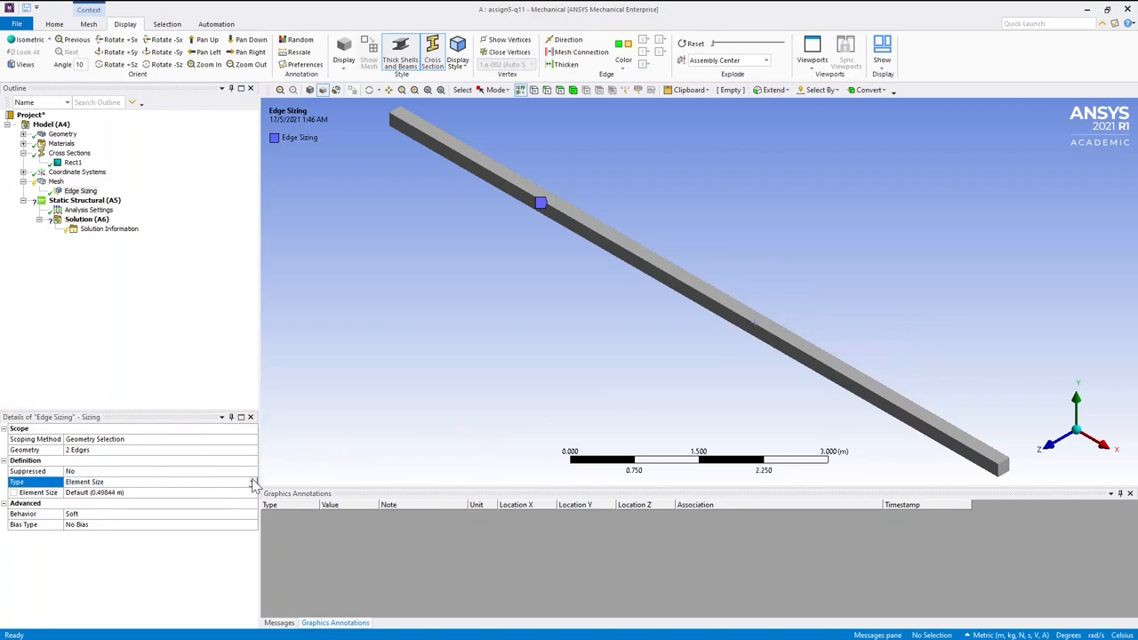
{"action": "left_click", "coordinate": [174, 472]}
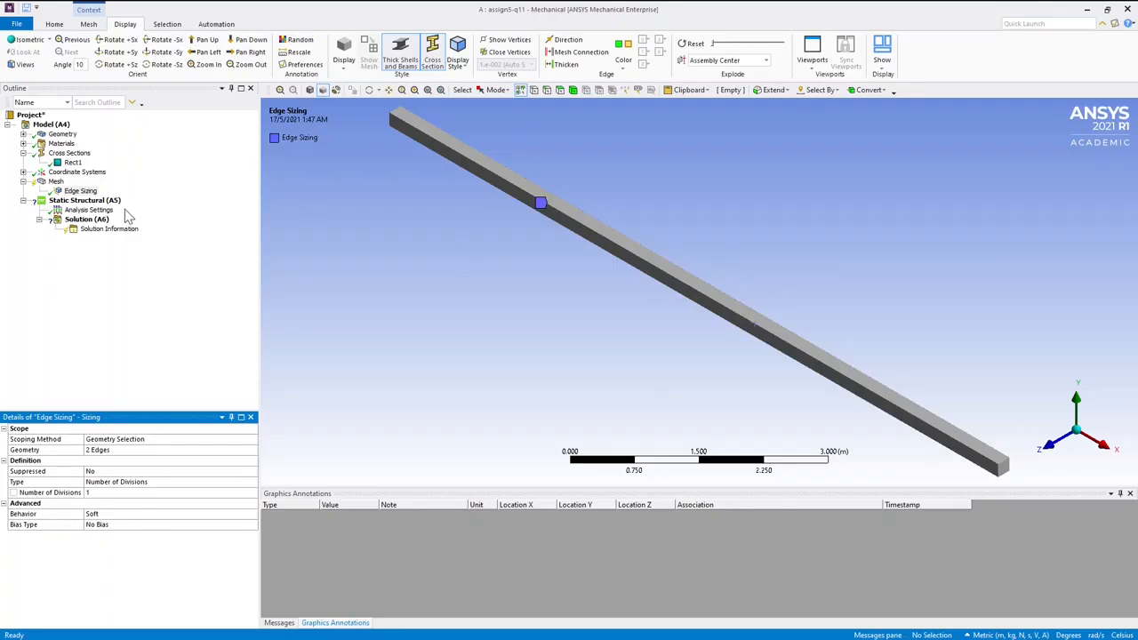
Generate the mesh and inspect it at the joint between the two beam segments and in the front view
{"action": "left_click", "coordinate": [55, 181]}
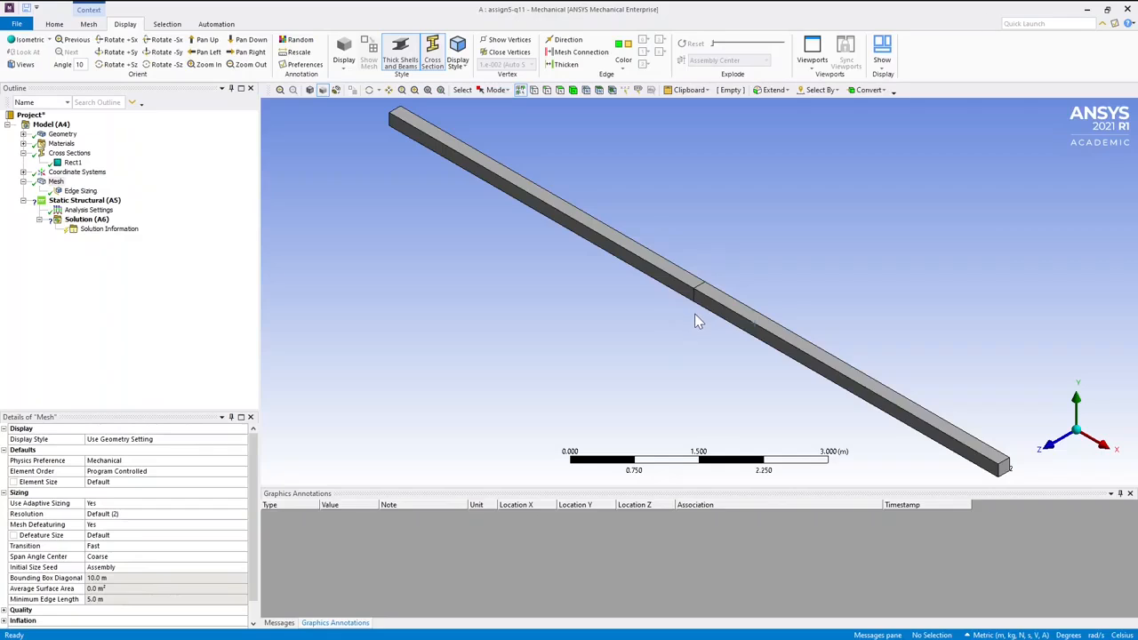
{"action": "scroll", "coordinate": [695, 316], "scroll_direction": "up", "scroll_amount": 5}
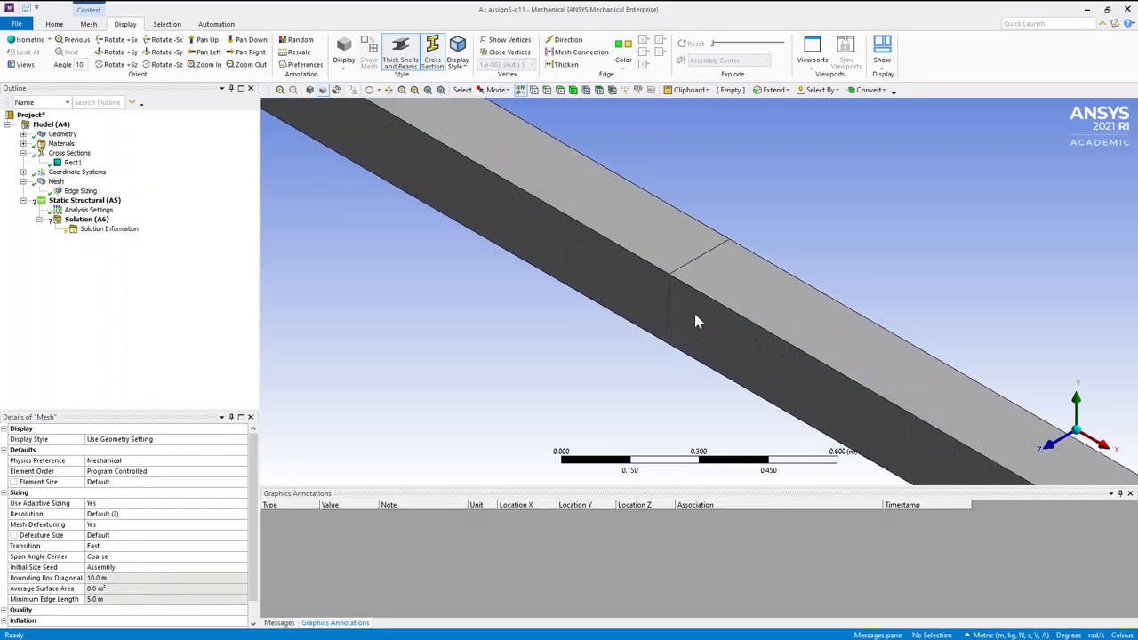
{"action": "scroll", "coordinate": [703, 302], "scroll_direction": "up", "scroll_amount": 1}
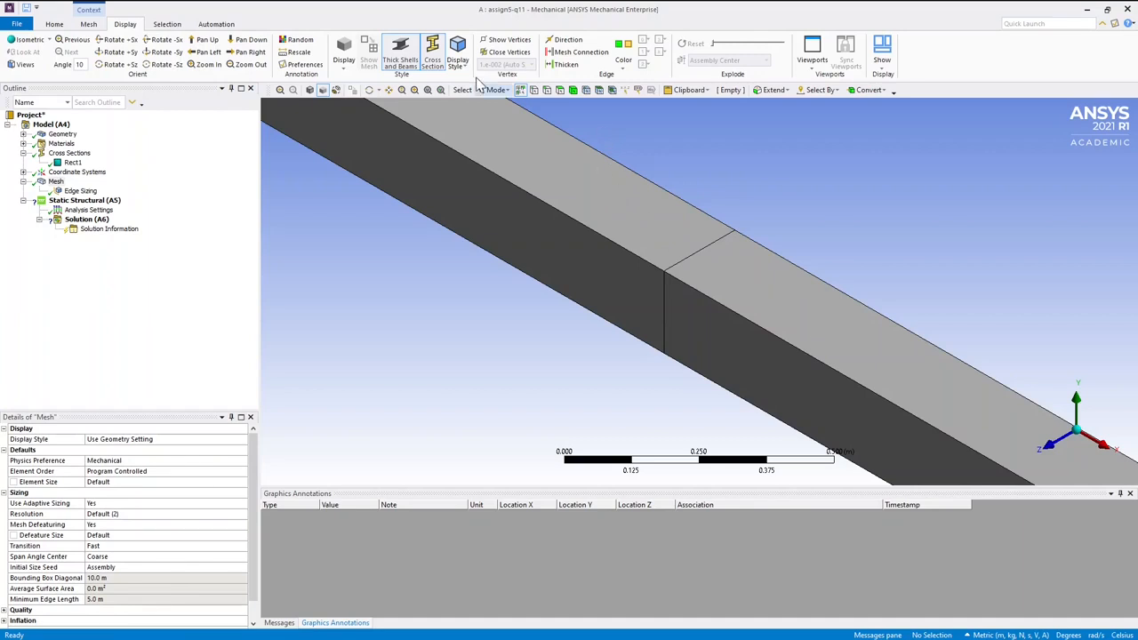
{"action": "left_click", "coordinate": [428, 90]}
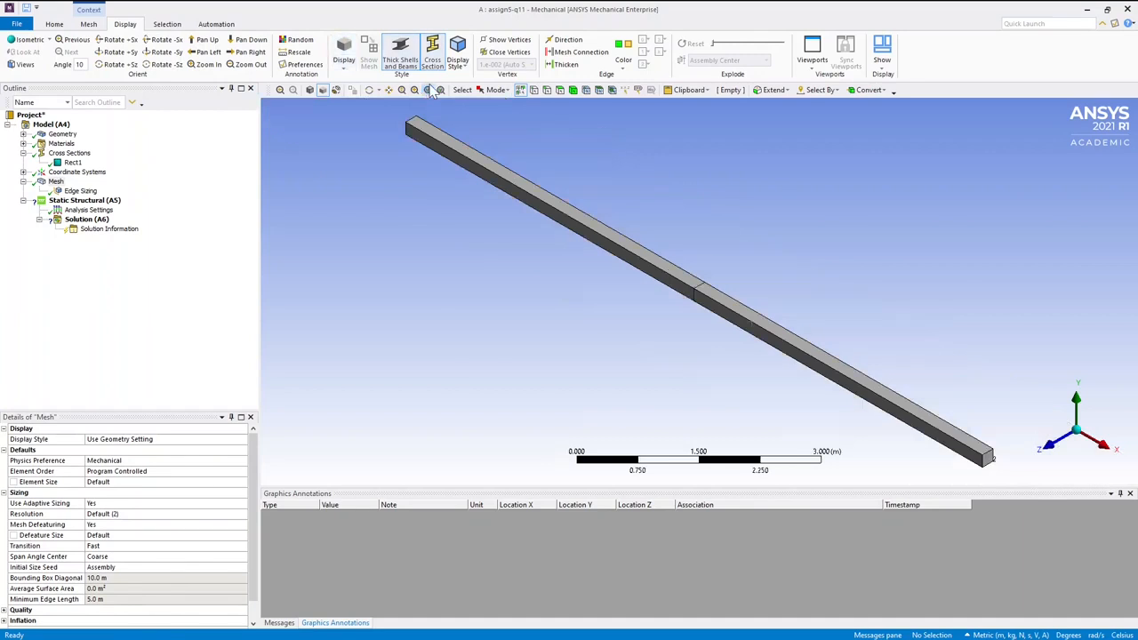
{"action": "left_click", "coordinate": [1051, 449]}
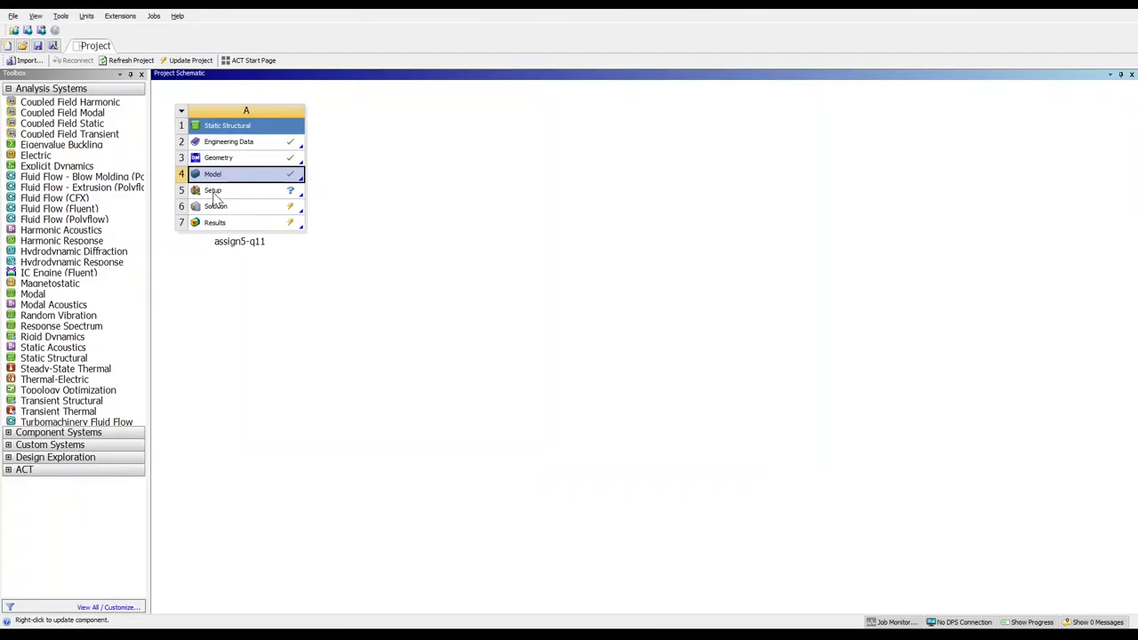
Return to Mechanical from the project schematic and review the Static Structural, Analysis Settings, Solution, Mesh and Edge Sizing entries
{"action": "key", "text": "alt+Tab"}
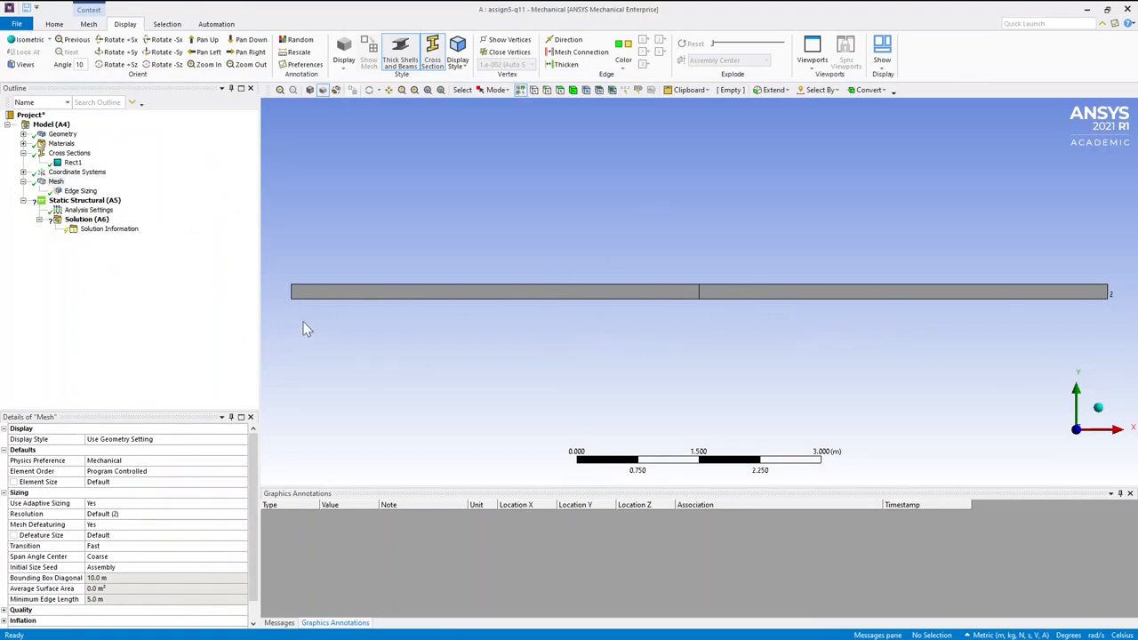
{"action": "left_click", "coordinate": [86, 203]}
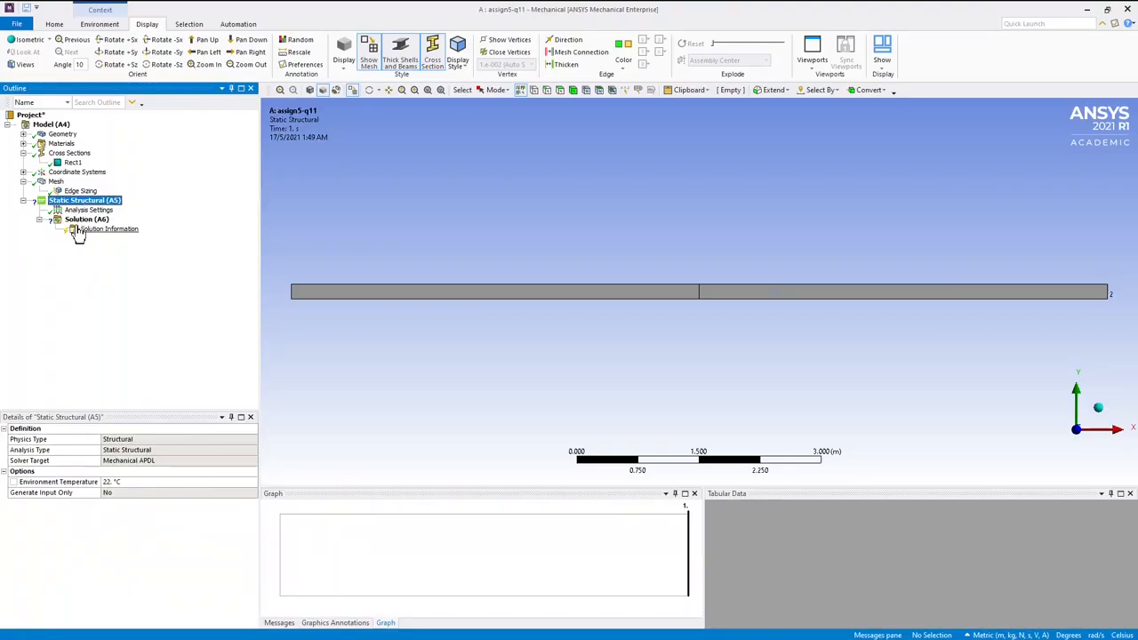
{"action": "left_click", "coordinate": [80, 220]}
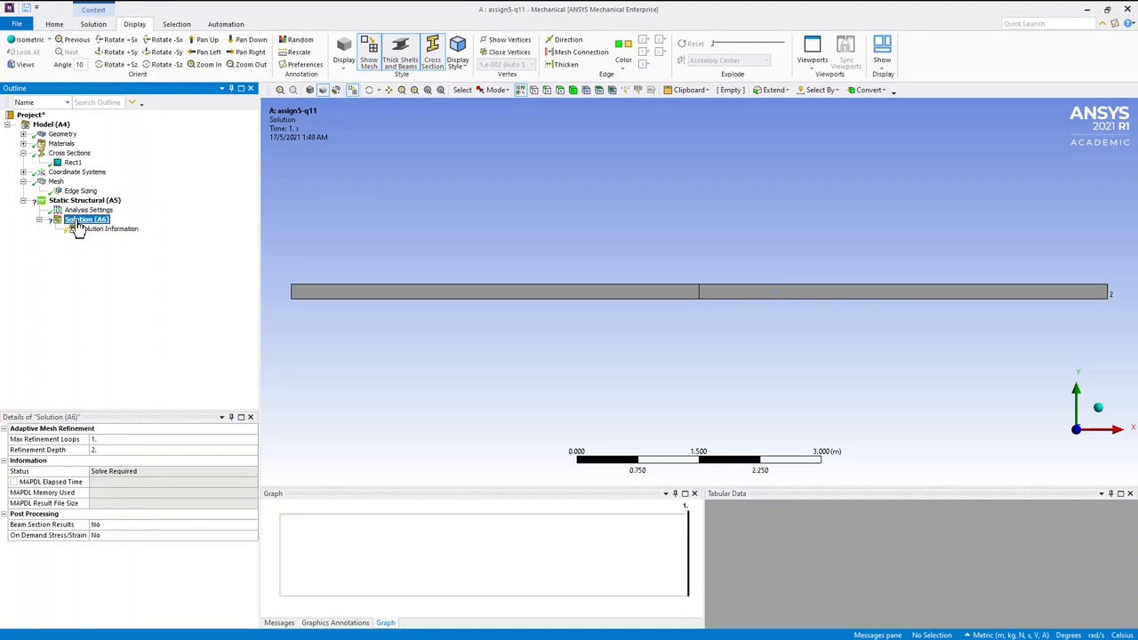
{"action": "left_click", "coordinate": [56, 181]}
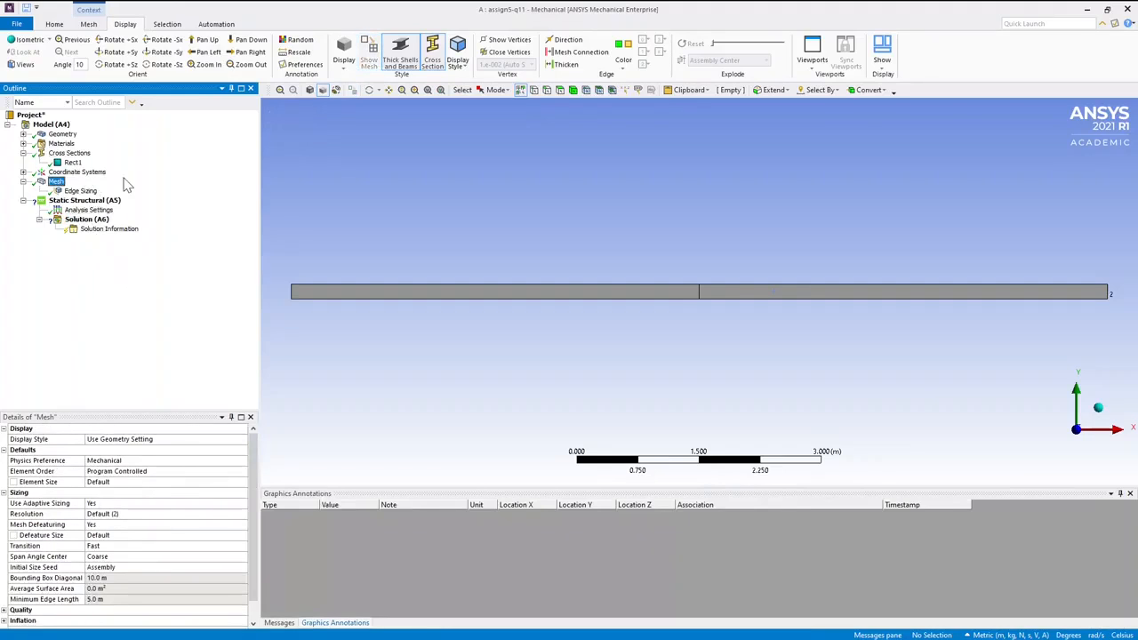
{"action": "left_click", "coordinate": [82, 211]}
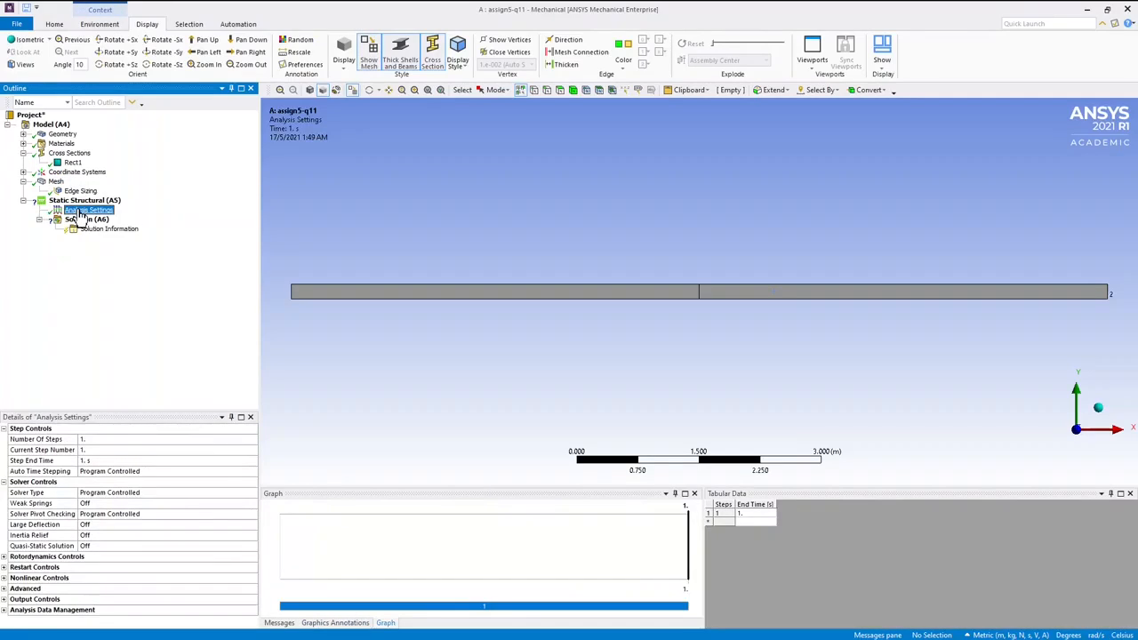
{"action": "left_click", "coordinate": [80, 221]}
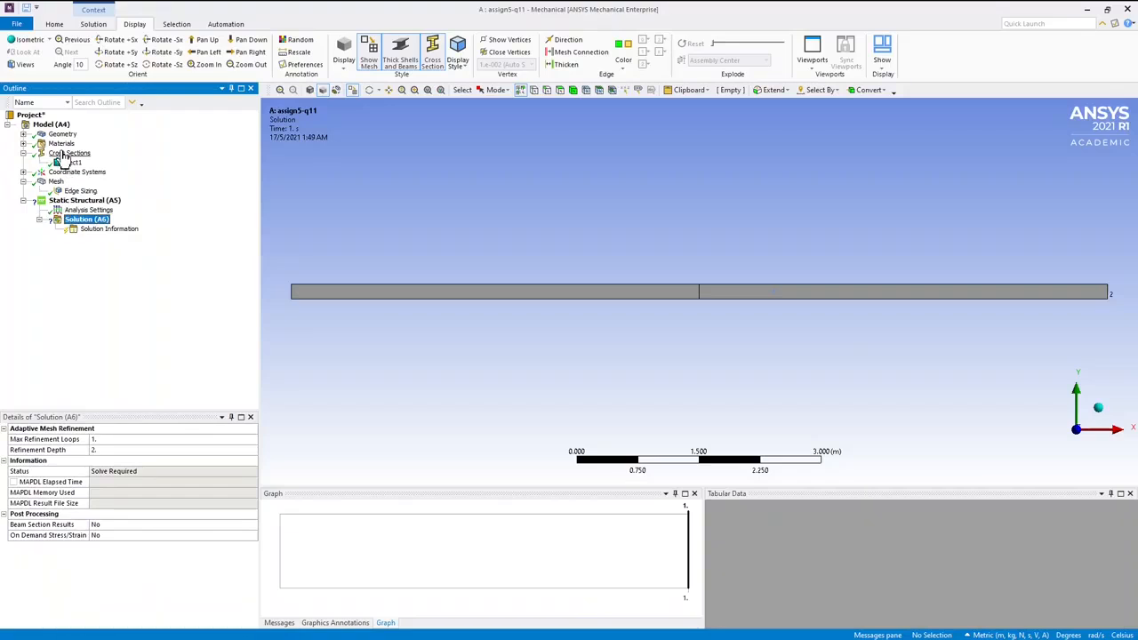
{"action": "left_click", "coordinate": [56, 182]}
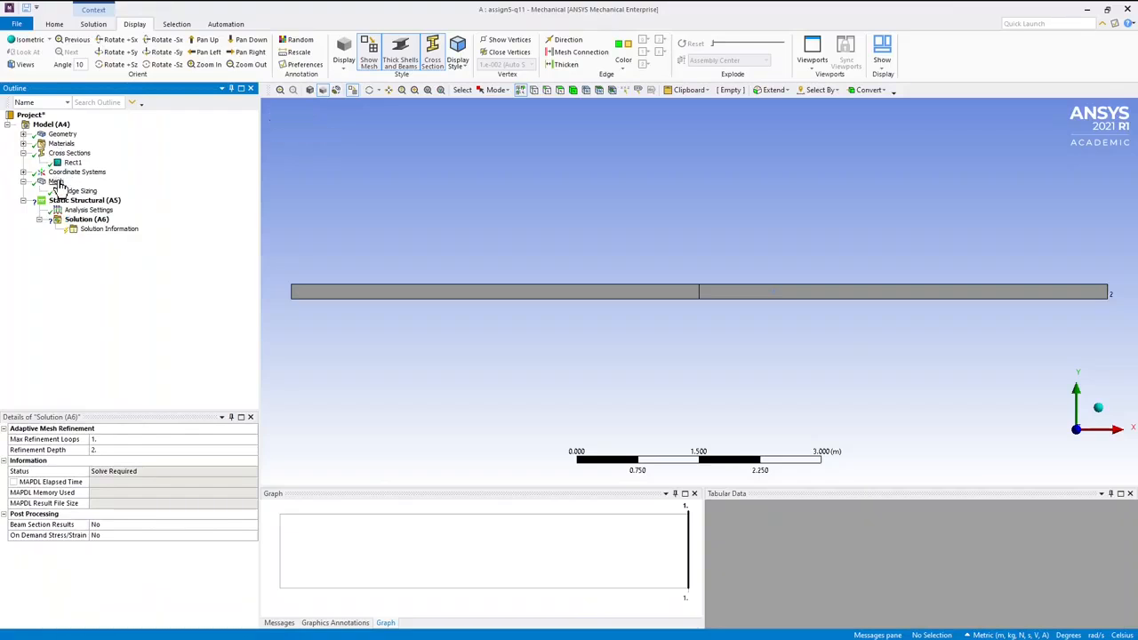
{"action": "left_click", "coordinate": [69, 193]}
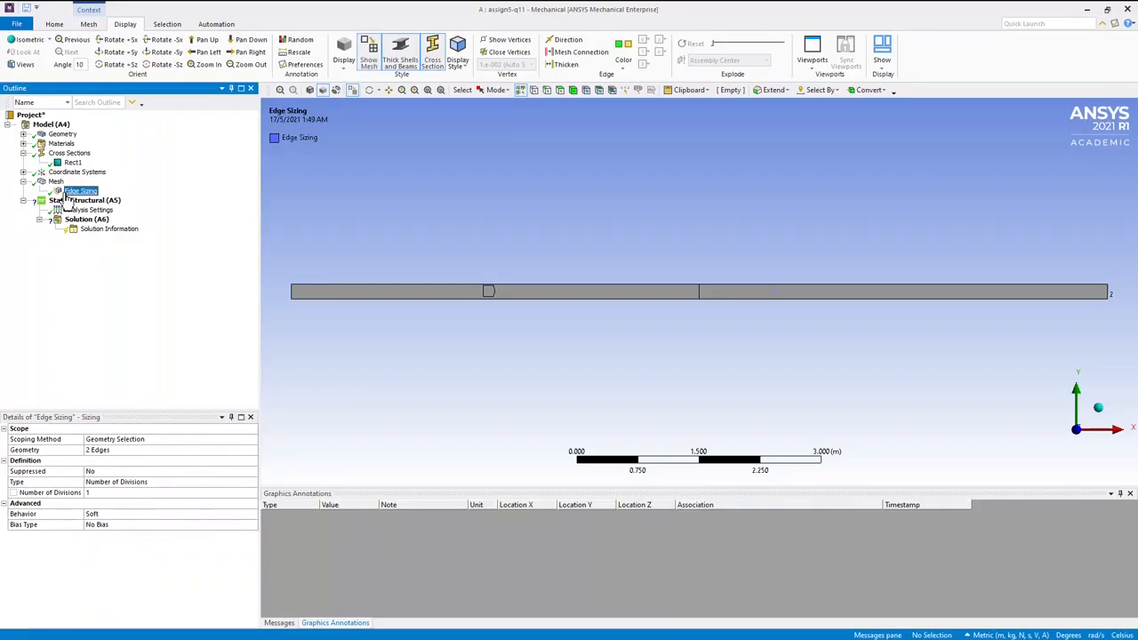
Review the Analysis Settings, Solution, Coordinate Systems and Rect1 cross-section details, plus the geometry's properties and bounding box
{"action": "left_click", "coordinate": [76, 210]}
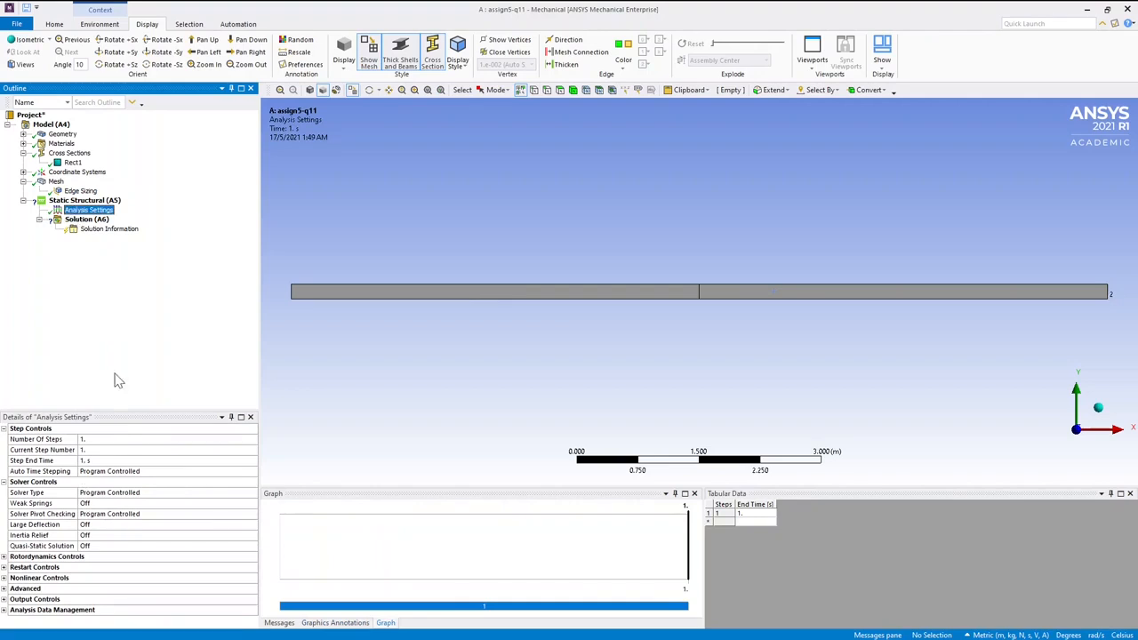
{"action": "left_click", "coordinate": [92, 221]}
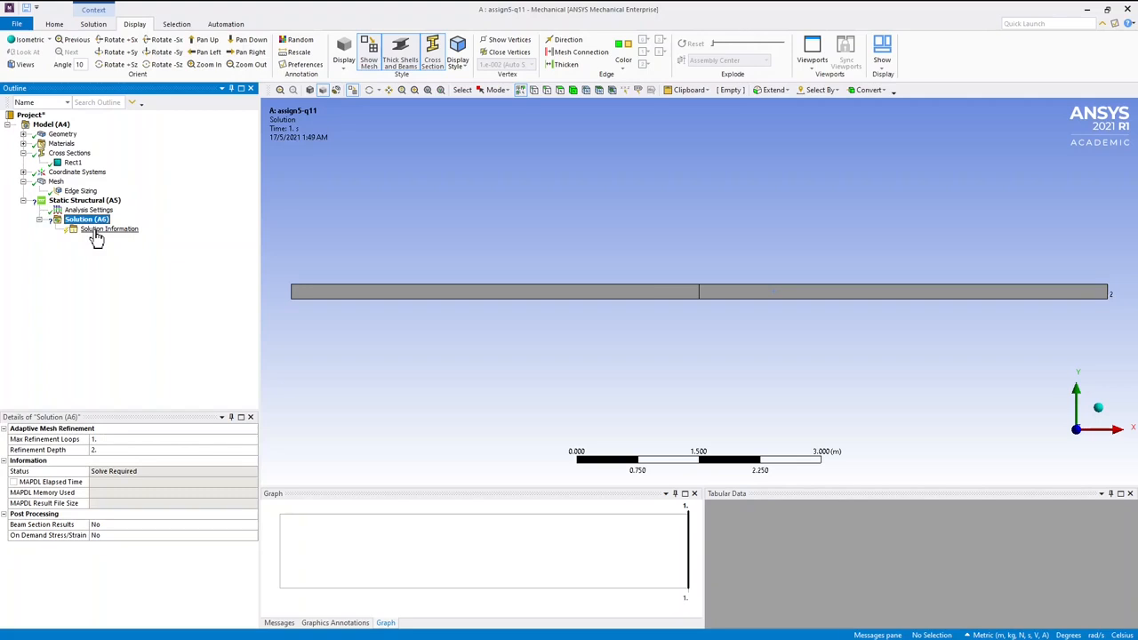
{"action": "left_click", "coordinate": [87, 174]}
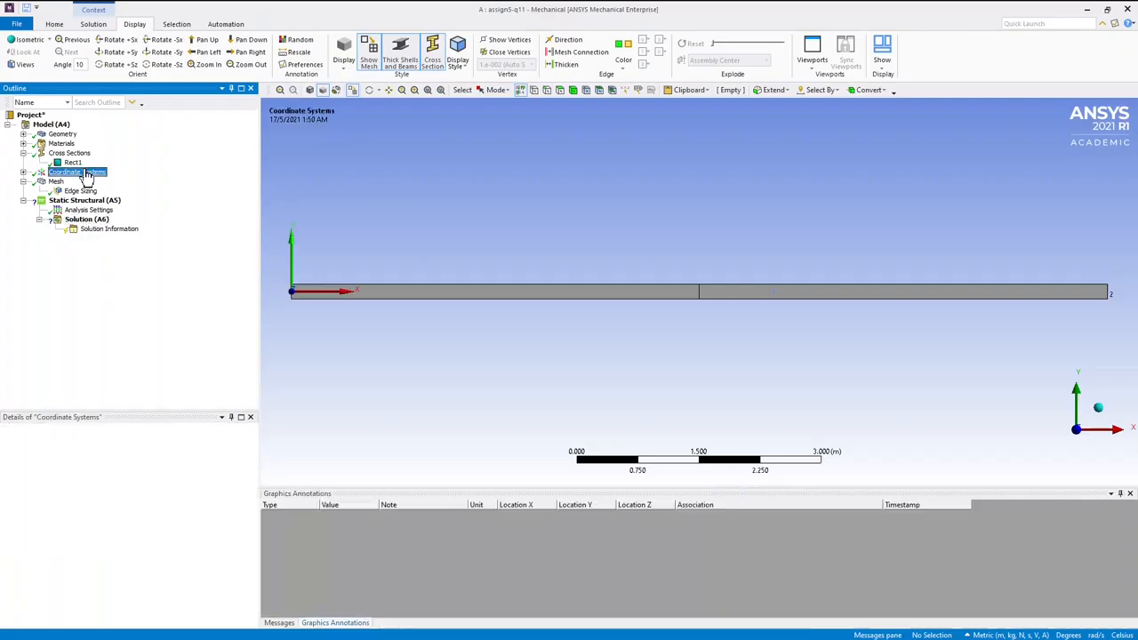
{"action": "left_click", "coordinate": [78, 155]}
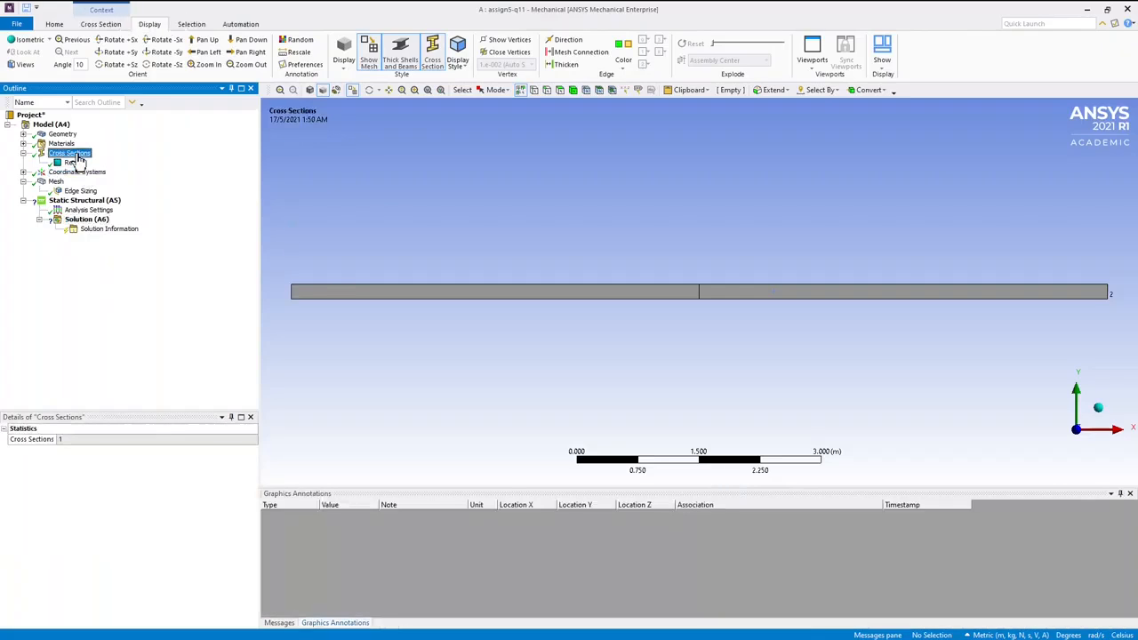
{"action": "left_click", "coordinate": [71, 162]}
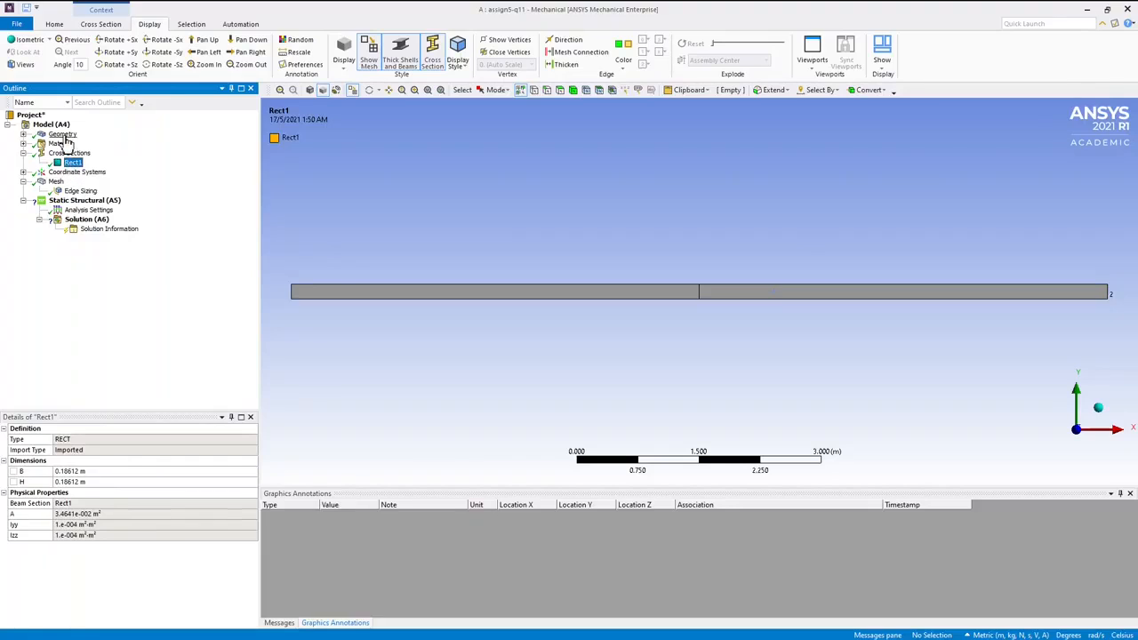
{"action": "left_click", "coordinate": [63, 135]}
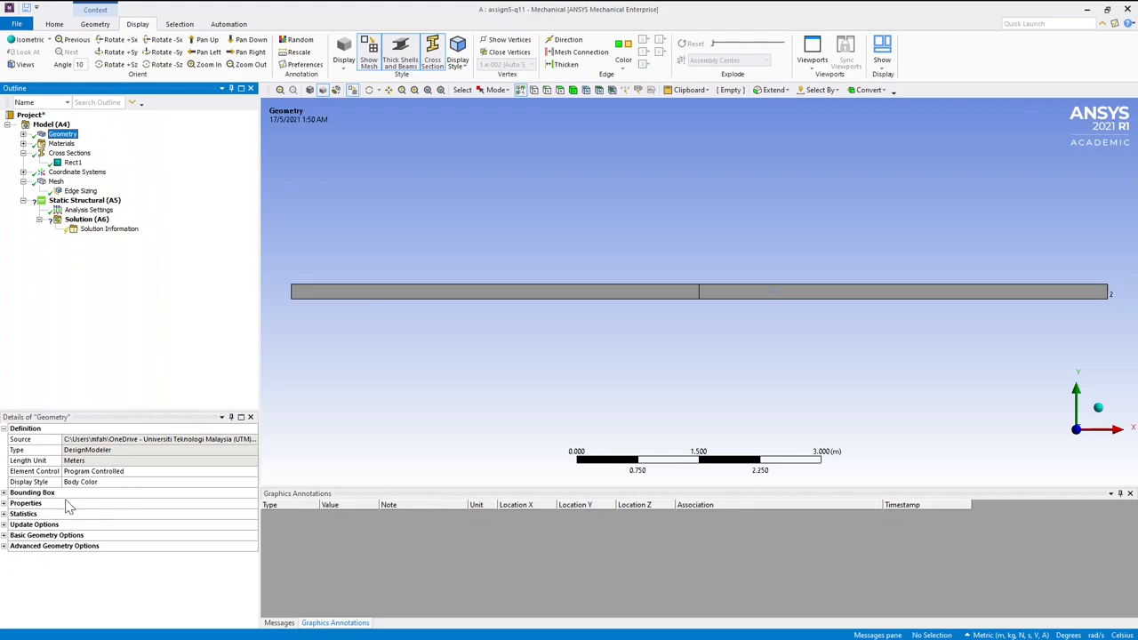
{"action": "left_click", "coordinate": [5, 504]}
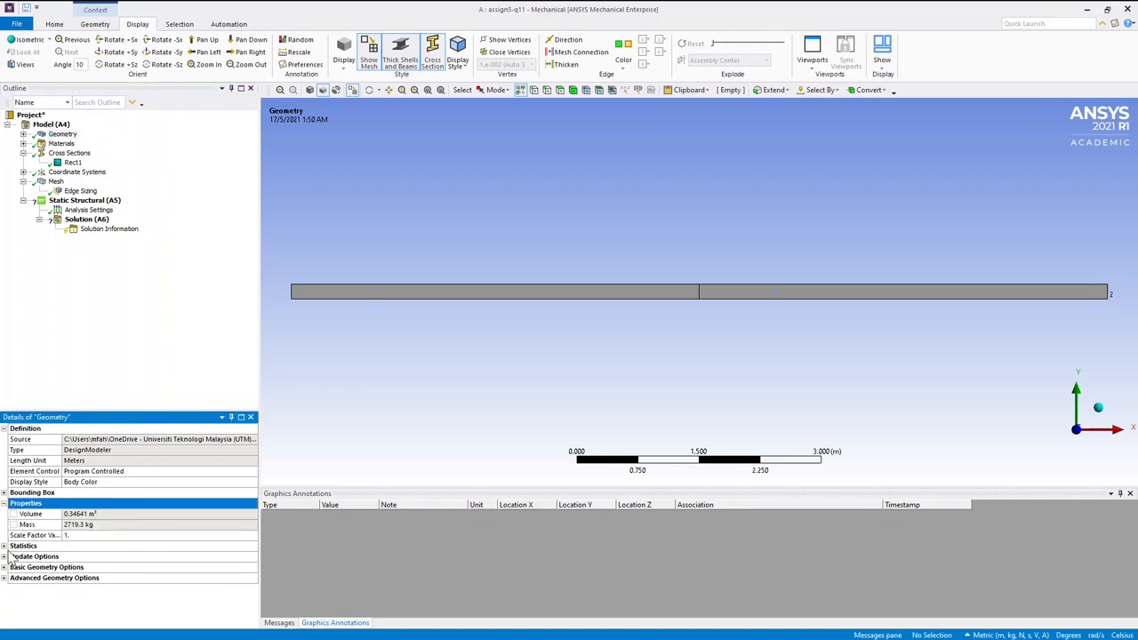
{"action": "left_click", "coordinate": [5, 494]}
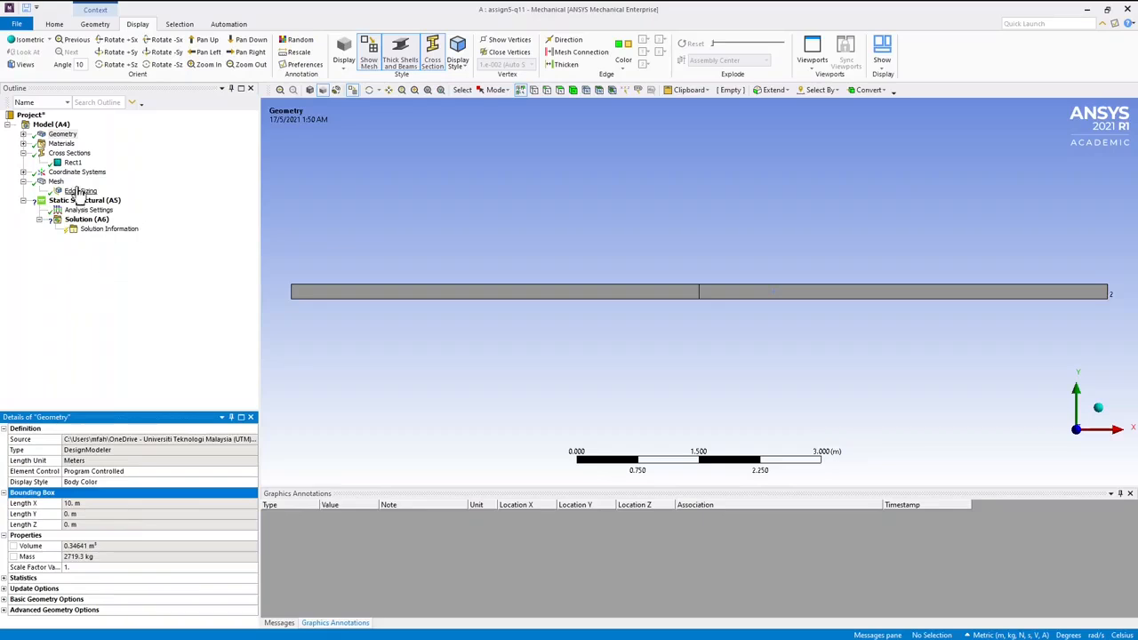
Check the material data and assignments, and review the Model, Geometry and Static Structural details
{"action": "left_click", "coordinate": [54, 145]}
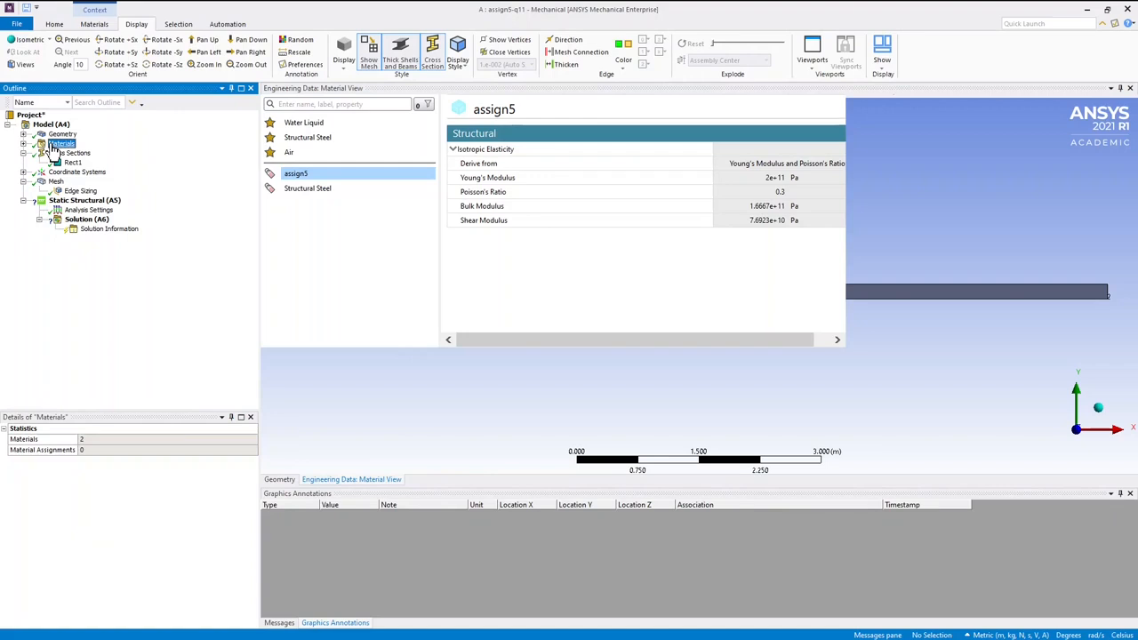
{"action": "left_click", "coordinate": [104, 451]}
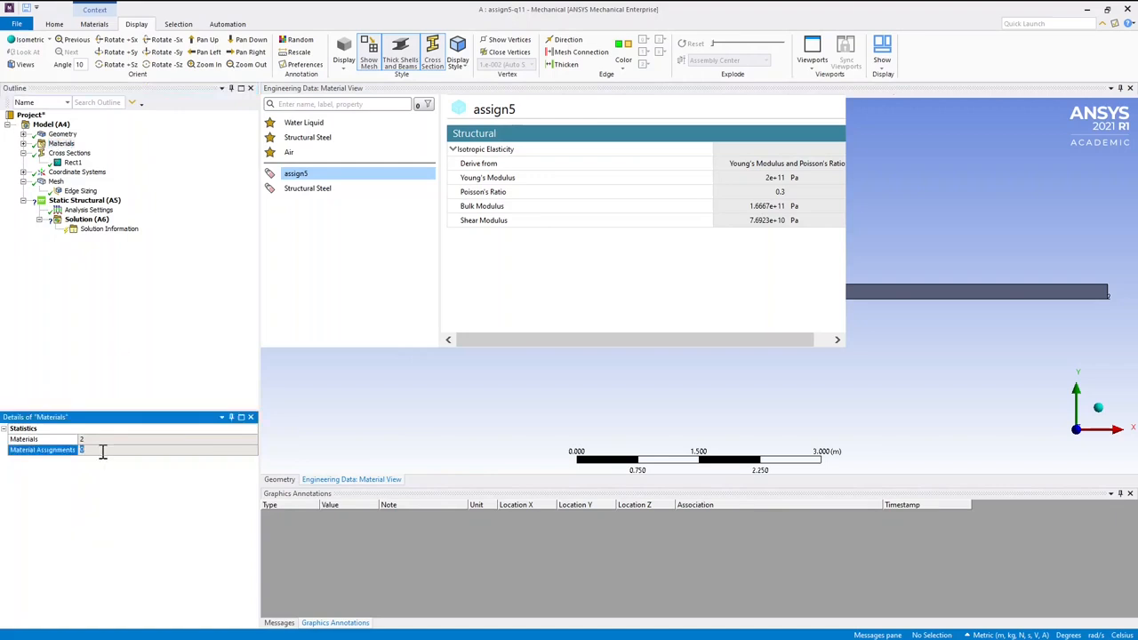
{"action": "left_click", "coordinate": [51, 126]}
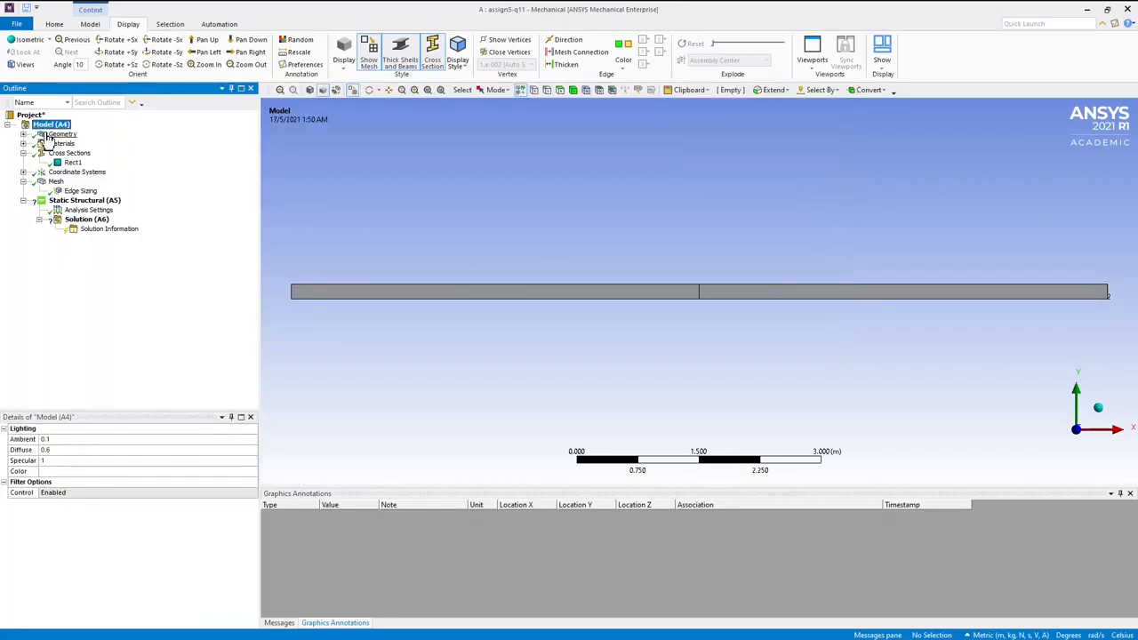
{"action": "left_click", "coordinate": [60, 134]}
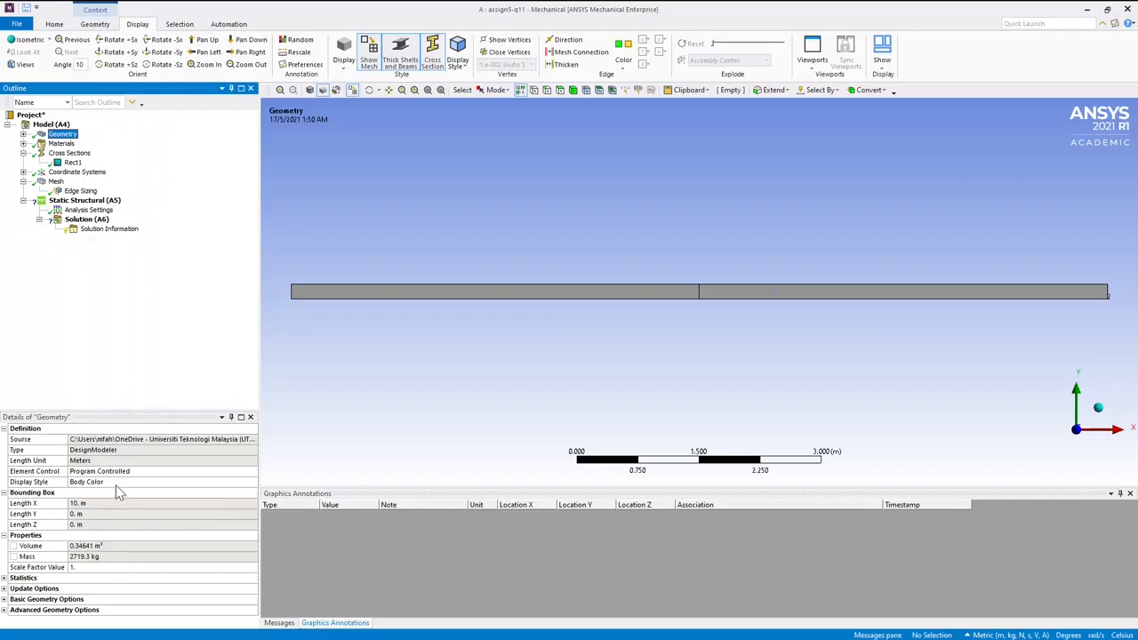
{"action": "left_click", "coordinate": [79, 202]}
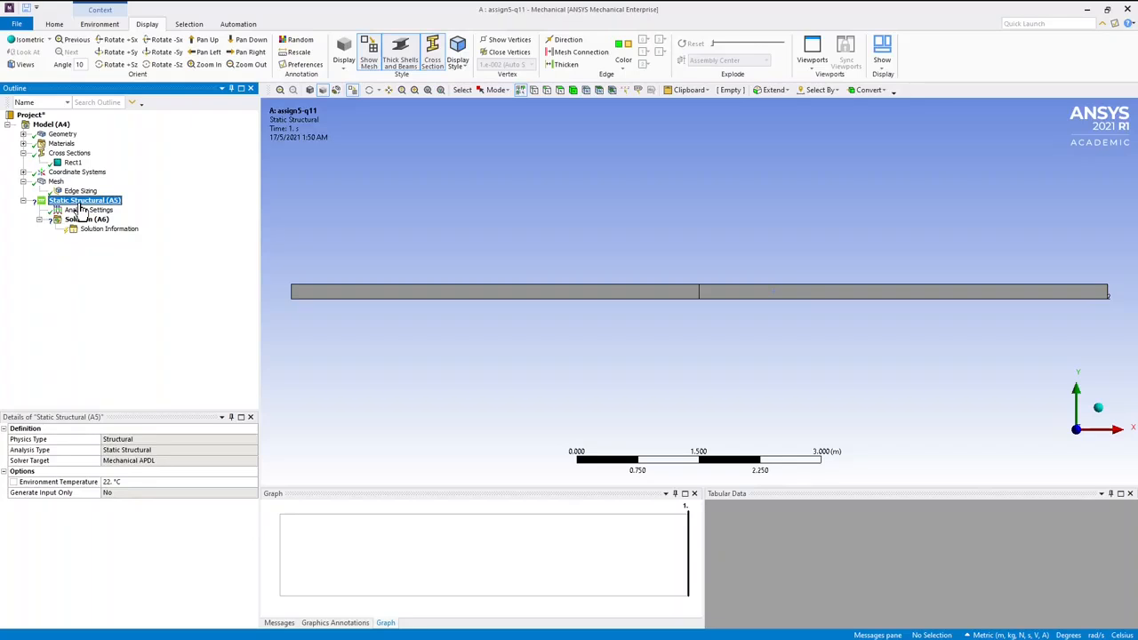
Switch to the assignment notes and circle Q1 and Q5 in the beam's degree-of-freedom sketch
{"action": "key", "text": "alt+Tab"}
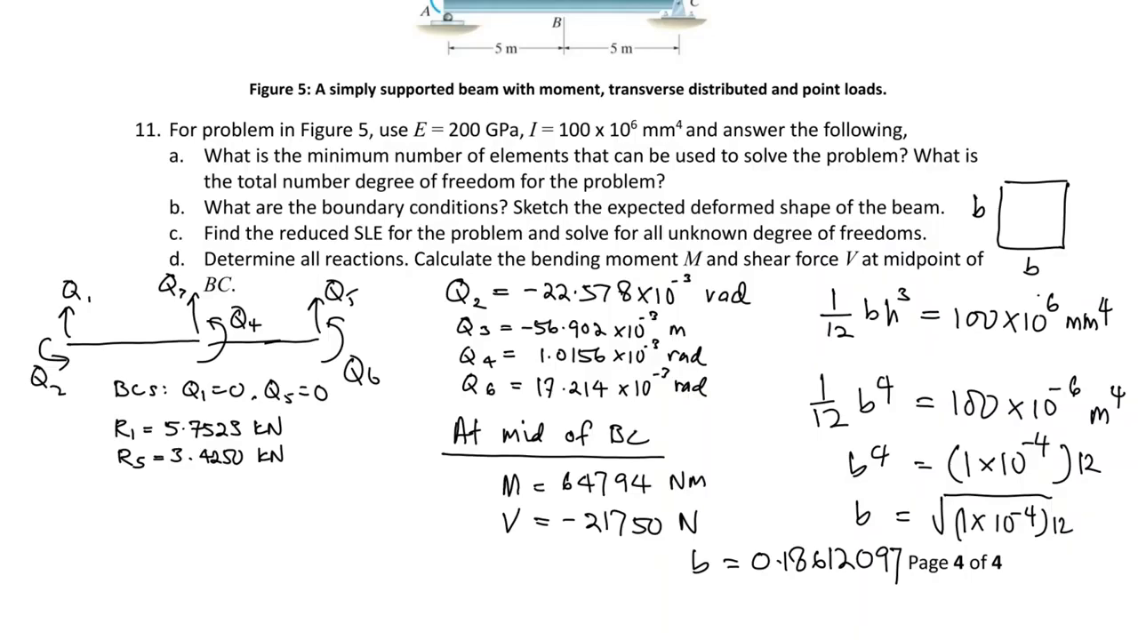
{"action": "mouse_move", "coordinate": [68, 313]}
{"action": "left_mouse_down"}
{"action": "mouse_move", "coordinate": [54, 279]}
{"action": "mouse_move", "coordinate": [100, 312]}
{"action": "mouse_move", "coordinate": [79, 322]}
{"action": "left_mouse_up"}
{"action": "mouse_move", "coordinate": [313, 270]}
{"action": "left_mouse_down"}
{"action": "mouse_move", "coordinate": [315, 311]}
{"action": "mouse_move", "coordinate": [327, 269]}
{"action": "left_mouse_up"}
Sketch the deflected beam with its pin support beside Figure 5, and write Δx = 0, Δy = 0 and Δz = 0 next to the pin
{"action": "scroll", "coordinate": [569, 320], "scroll_direction": "up", "scroll_amount": 4}
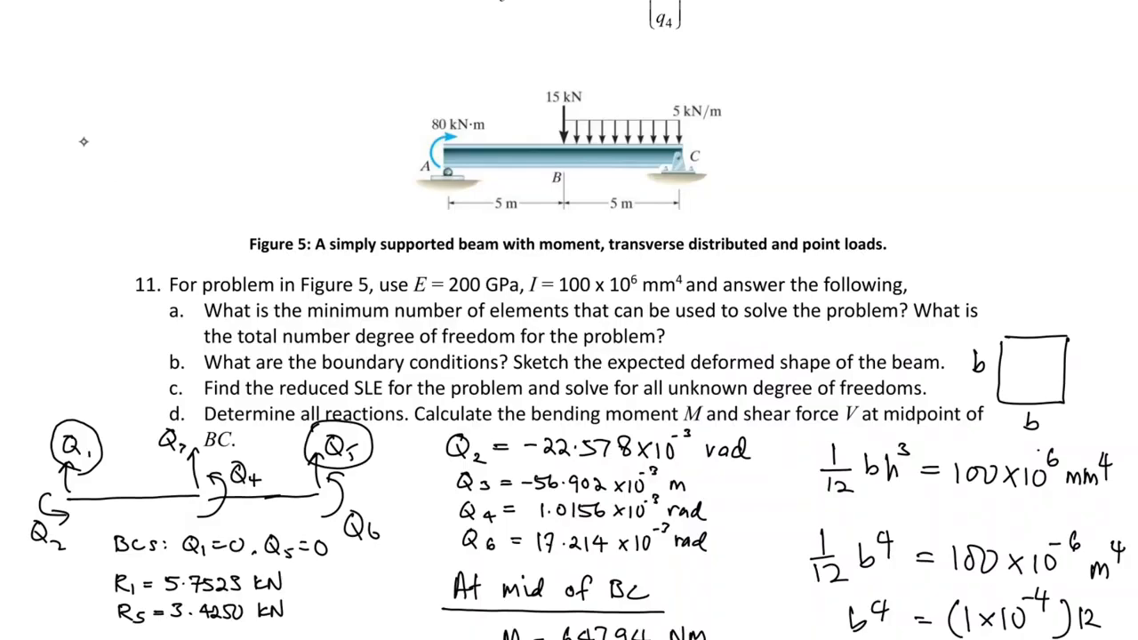
{"action": "mouse_move", "coordinate": [74, 139]}
{"action": "left_mouse_down"}
{"action": "mouse_move", "coordinate": [104, 158]}
{"action": "mouse_move", "coordinate": [176, 161]}
{"action": "mouse_move", "coordinate": [238, 133]}
{"action": "mouse_move", "coordinate": [205, 155]}
{"action": "mouse_move", "coordinate": [141, 162]}
{"action": "mouse_move", "coordinate": [78, 142]}
{"action": "mouse_move", "coordinate": [91, 155]}
{"action": "mouse_move", "coordinate": [182, 160]}
{"action": "mouse_move", "coordinate": [237, 136]}
{"action": "mouse_move", "coordinate": [222, 158]}
{"action": "mouse_move", "coordinate": [236, 134]}
{"action": "left_mouse_up"}
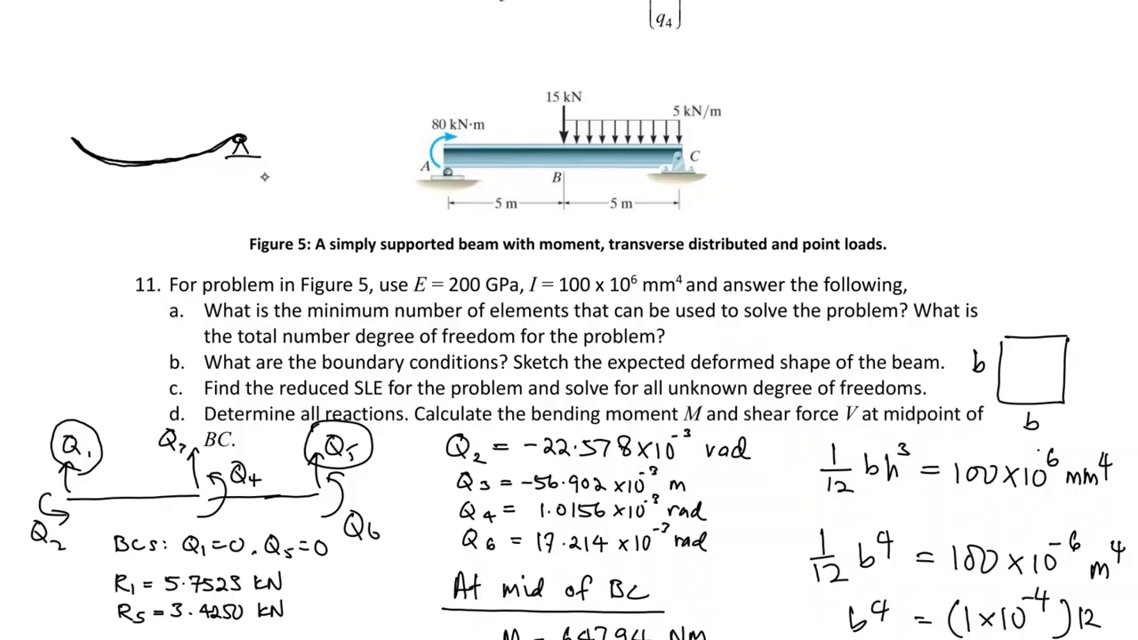
{"action": "mouse_move", "coordinate": [302, 135]}
{"action": "left_mouse_down"}
{"action": "mouse_move", "coordinate": [299, 153]}
{"action": "mouse_move", "coordinate": [340, 149]}
{"action": "left_mouse_up"}
{"action": "left_click_drag", "start_coordinate": [308, 165], "coordinate": [332, 186]}
{"action": "left_click", "coordinate": [342, 151]}
{"action": "left_click", "coordinate": [354, 142]}
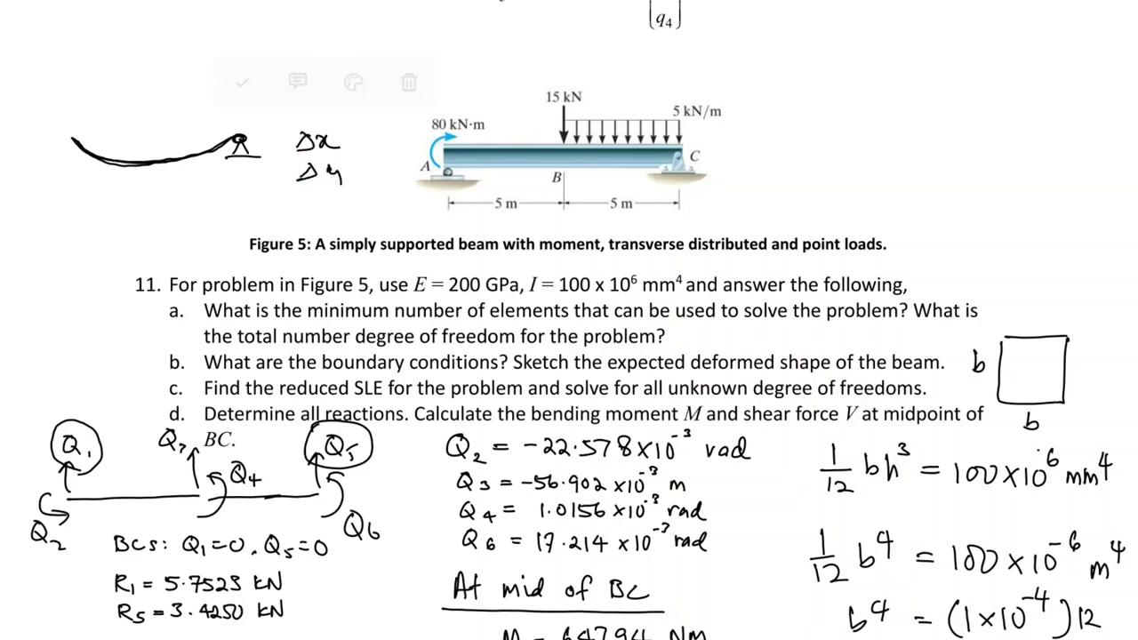
{"action": "left_click_drag", "start_coordinate": [356, 148], "coordinate": [378, 136]}
{"action": "left_click_drag", "start_coordinate": [363, 176], "coordinate": [385, 168]}
{"action": "left_click_drag", "start_coordinate": [308, 198], "coordinate": [323, 210]}
{"action": "mouse_move", "coordinate": [327, 195]}
{"action": "left_mouse_down"}
{"action": "mouse_move", "coordinate": [346, 211]}
{"action": "mouse_move", "coordinate": [390, 190]}
{"action": "left_mouse_up"}
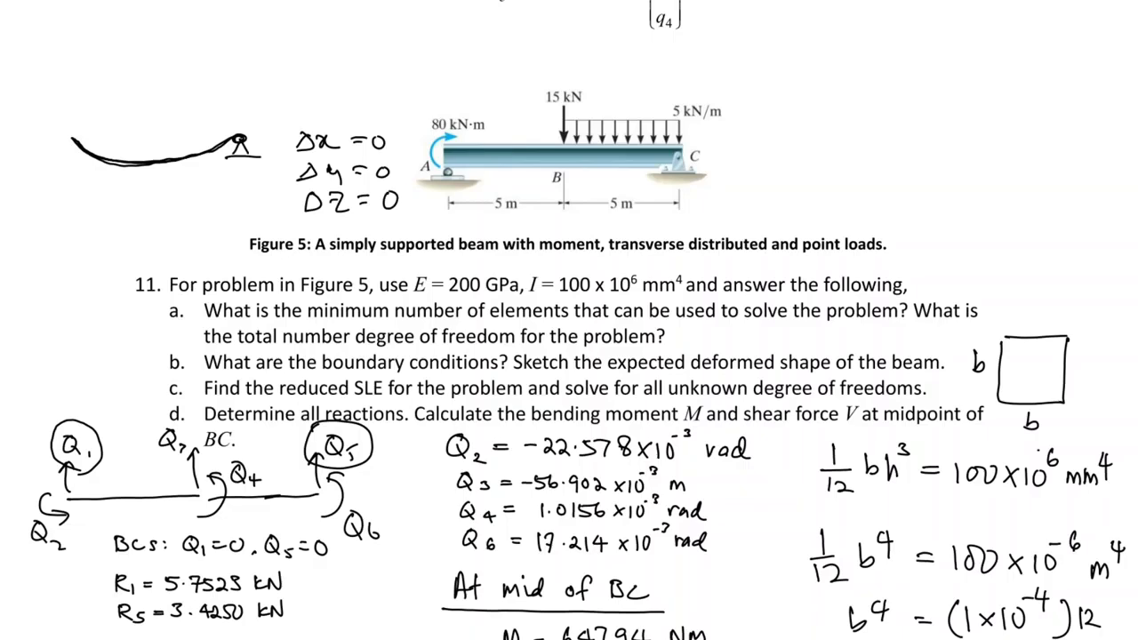
Draw the beam's slope at the pin support, label its angle θ and note that θ ≠ 0
{"action": "left_click_drag", "start_coordinate": [244, 140], "coordinate": [274, 109]}
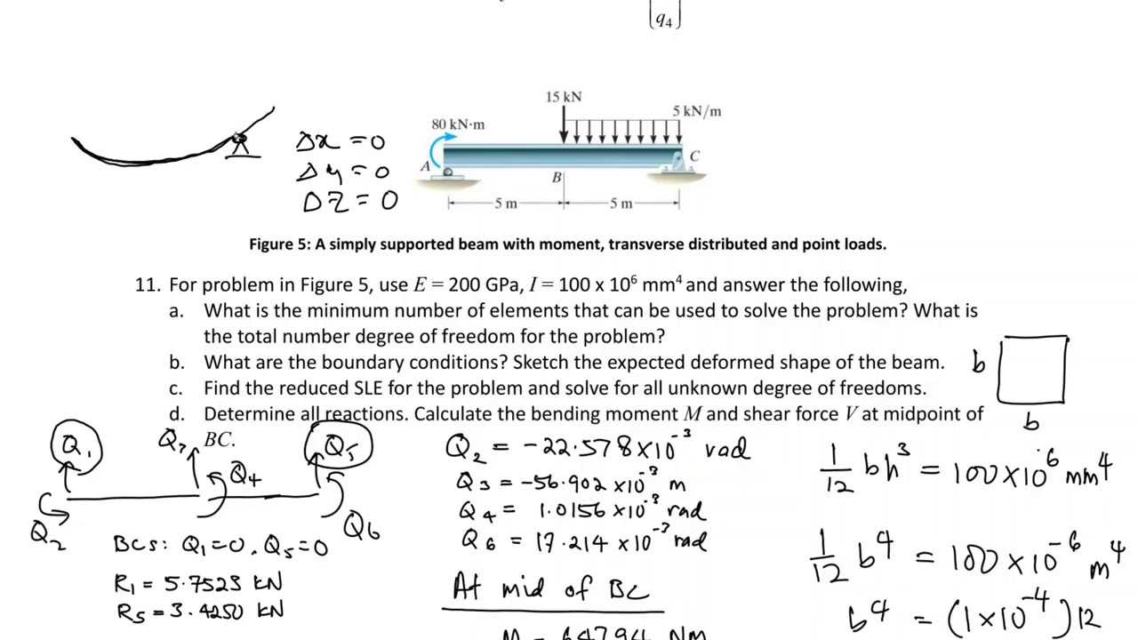
{"action": "mouse_move", "coordinate": [210, 136]}
{"action": "left_mouse_down"}
{"action": "mouse_move", "coordinate": [276, 134]}
{"action": "mouse_move", "coordinate": [267, 123]}
{"action": "mouse_move", "coordinate": [258, 135]}
{"action": "mouse_move", "coordinate": [281, 126]}
{"action": "mouse_move", "coordinate": [274, 108]}
{"action": "left_mouse_up"}
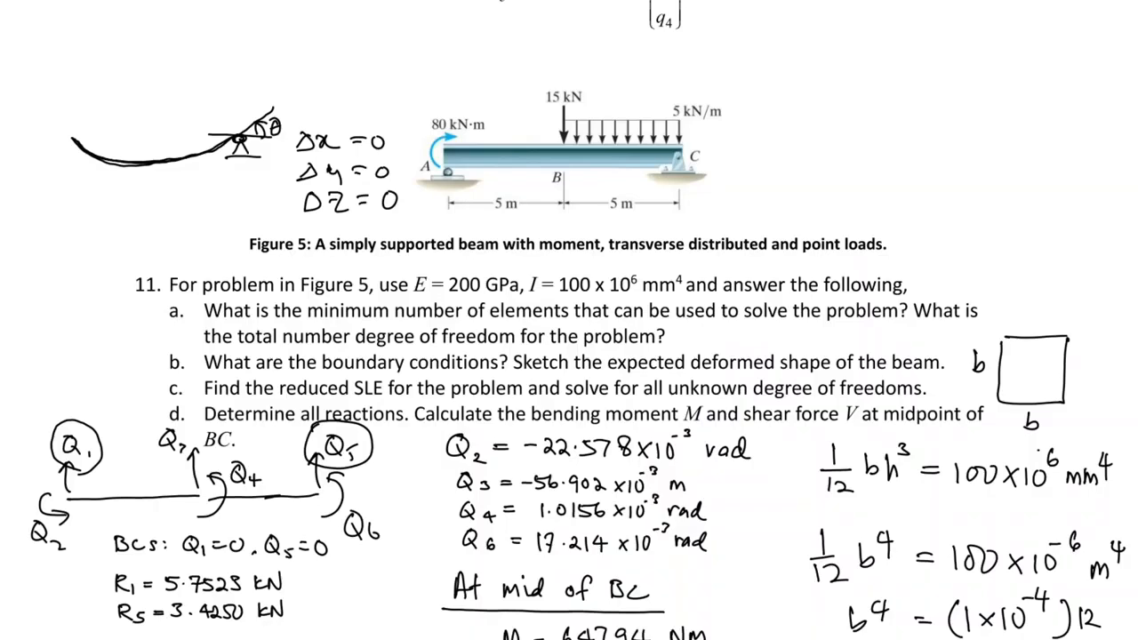
{"action": "mouse_move", "coordinate": [289, 120]}
{"action": "left_mouse_down"}
{"action": "mouse_move", "coordinate": [300, 119]}
{"action": "mouse_move", "coordinate": [293, 133]}
{"action": "mouse_move", "coordinate": [319, 114]}
{"action": "left_mouse_up"}
Draw the roller at the other end of the deflected beam, write Δy = 0 below it and annotate the area above it
{"action": "left_click_drag", "start_coordinate": [71, 139], "coordinate": [67, 140]}
{"action": "left_click_drag", "start_coordinate": [34, 178], "coordinate": [35, 180]}
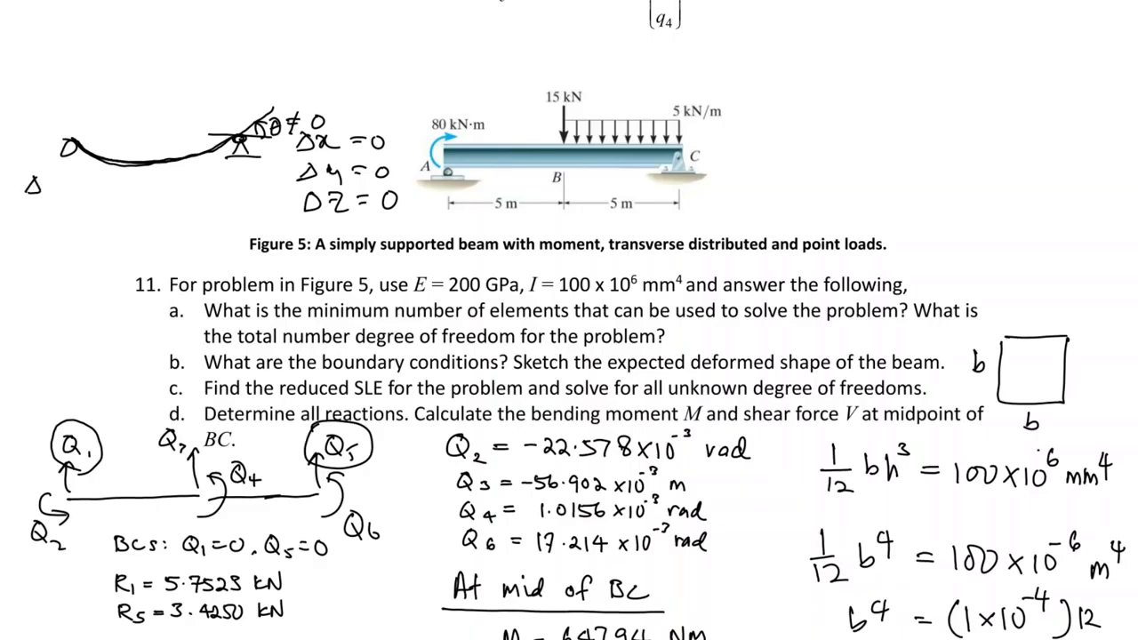
{"action": "mouse_move", "coordinate": [41, 183]}
{"action": "left_mouse_down"}
{"action": "mouse_move", "coordinate": [18, 190]}
{"action": "mouse_move", "coordinate": [50, 206]}
{"action": "mouse_move", "coordinate": [85, 181]}
{"action": "mouse_move", "coordinate": [90, 190]}
{"action": "mouse_move", "coordinate": [108, 182]}
{"action": "left_mouse_up"}
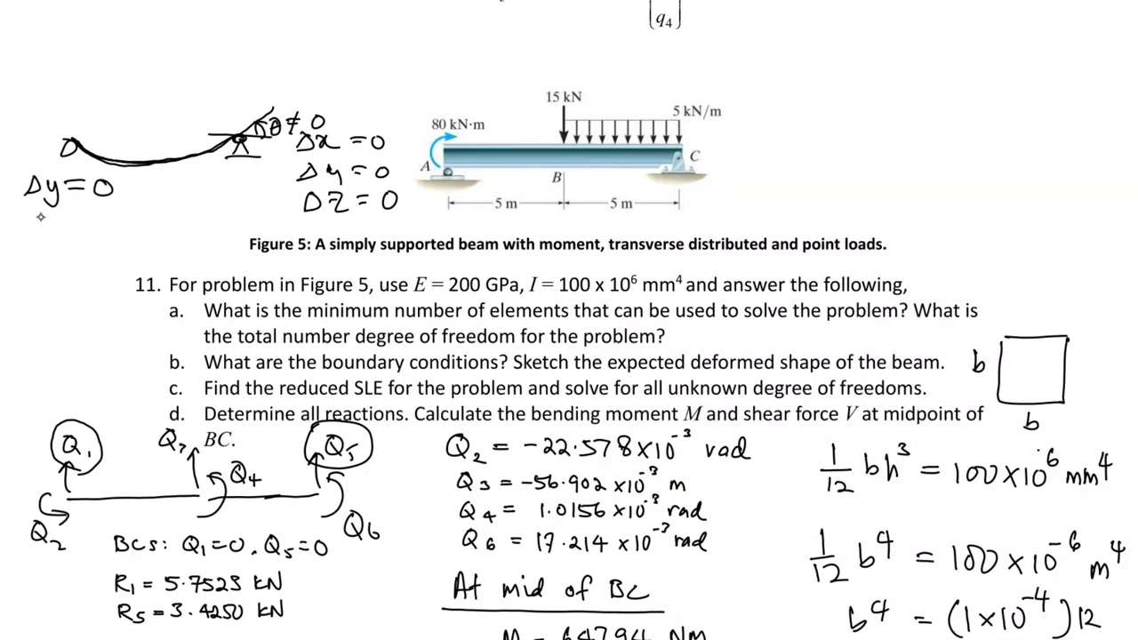
{"action": "mouse_move", "coordinate": [48, 118]}
{"action": "left_mouse_down"}
{"action": "mouse_move", "coordinate": [77, 141]}
{"action": "mouse_move", "coordinate": [42, 142]}
{"action": "left_mouse_up"}
{"action": "left_click_drag", "start_coordinate": [53, 126], "coordinate": [61, 137]}
{"action": "mouse_move", "coordinate": [24, 93]}
{"action": "left_mouse_down"}
{"action": "mouse_move", "coordinate": [22, 114]}
{"action": "mouse_move", "coordinate": [30, 103]}
{"action": "left_mouse_up"}
{"action": "left_click_drag", "start_coordinate": [39, 99], "coordinate": [55, 107]}
{"action": "mouse_move", "coordinate": [69, 92]}
{"action": "left_mouse_down"}
{"action": "mouse_move", "coordinate": [61, 105]}
{"action": "mouse_move", "coordinate": [70, 93]}
{"action": "left_mouse_up"}
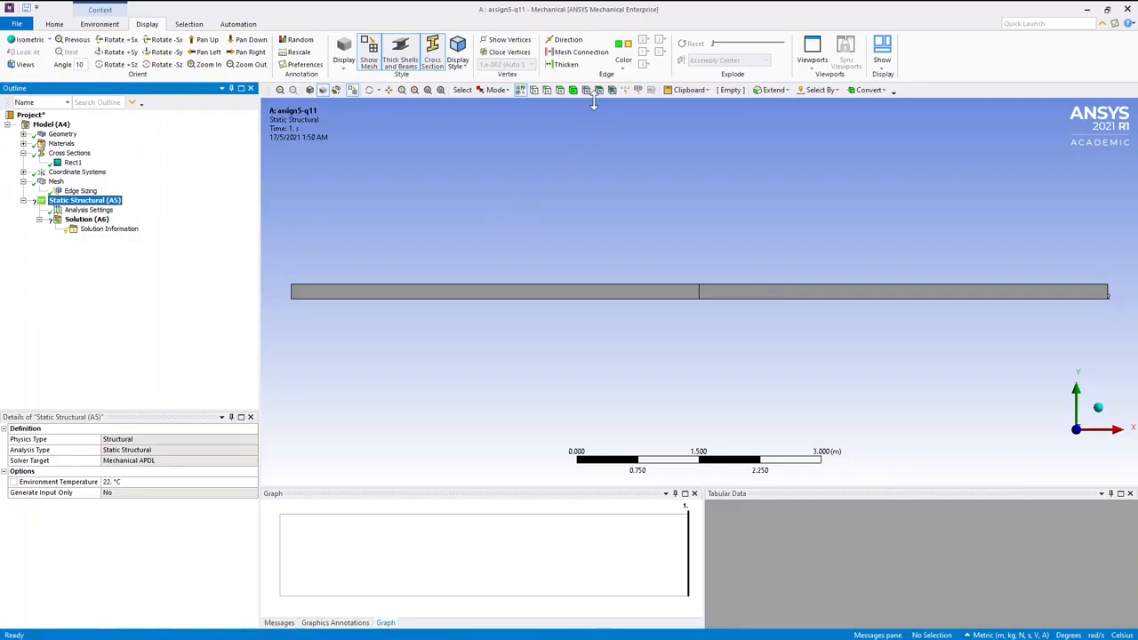
Return to Mechanical and add a Remote Displacement to the static structural analysis, scoped to the beam's end vertex at x = 10 m
{"action": "key", "text": "alt+Tab"}
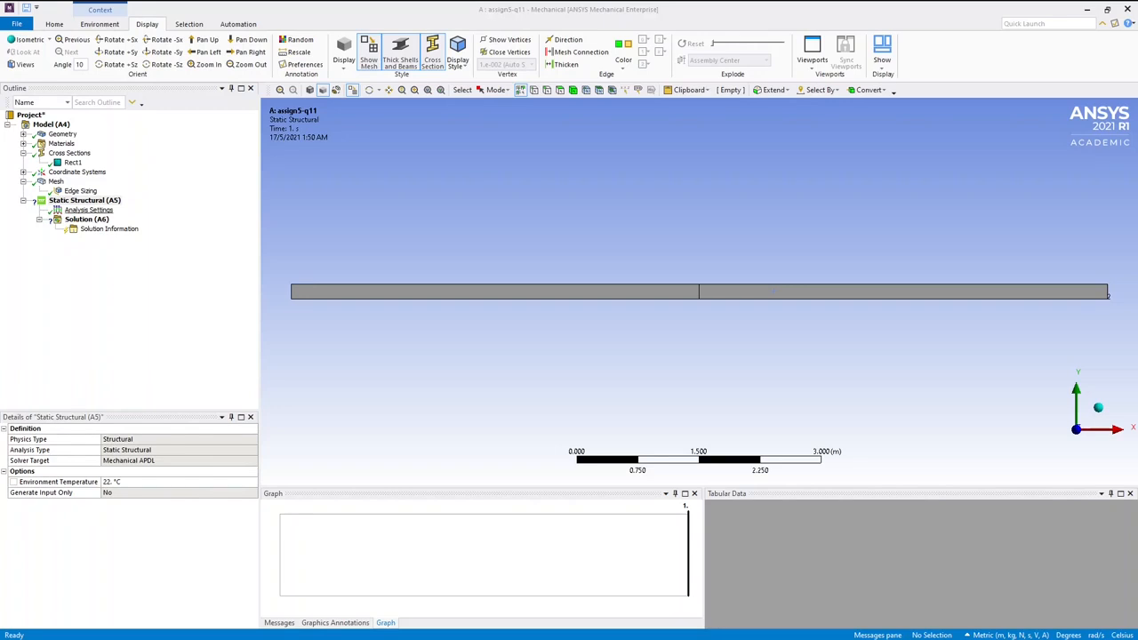
{"action": "left_click", "coordinate": [96, 203]}
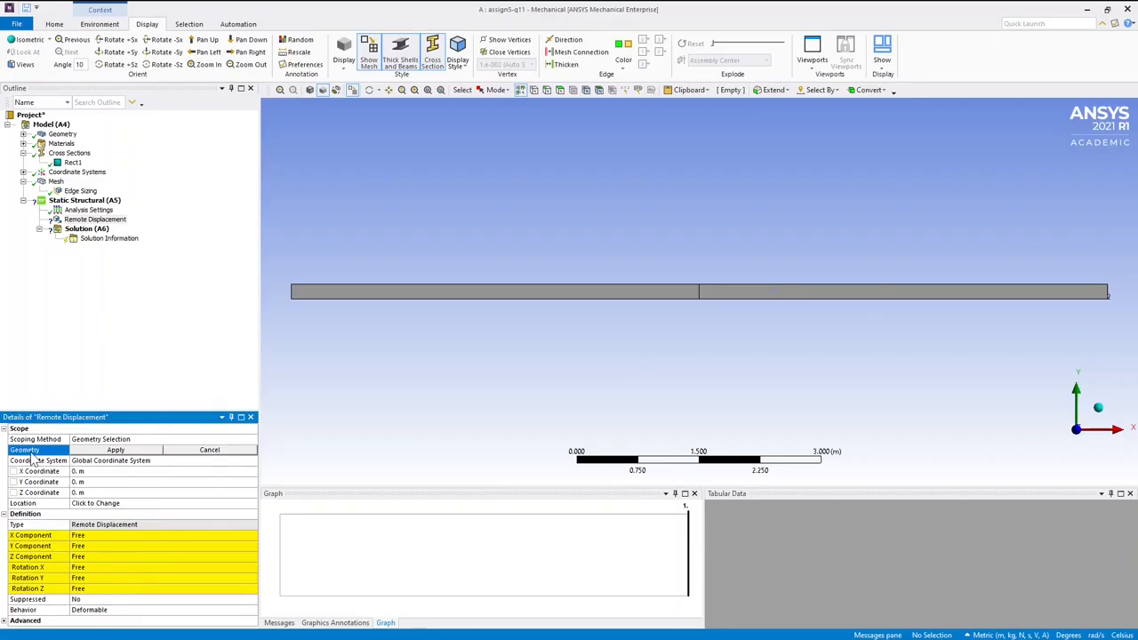
{"action": "left_click", "coordinate": [1109, 297]}
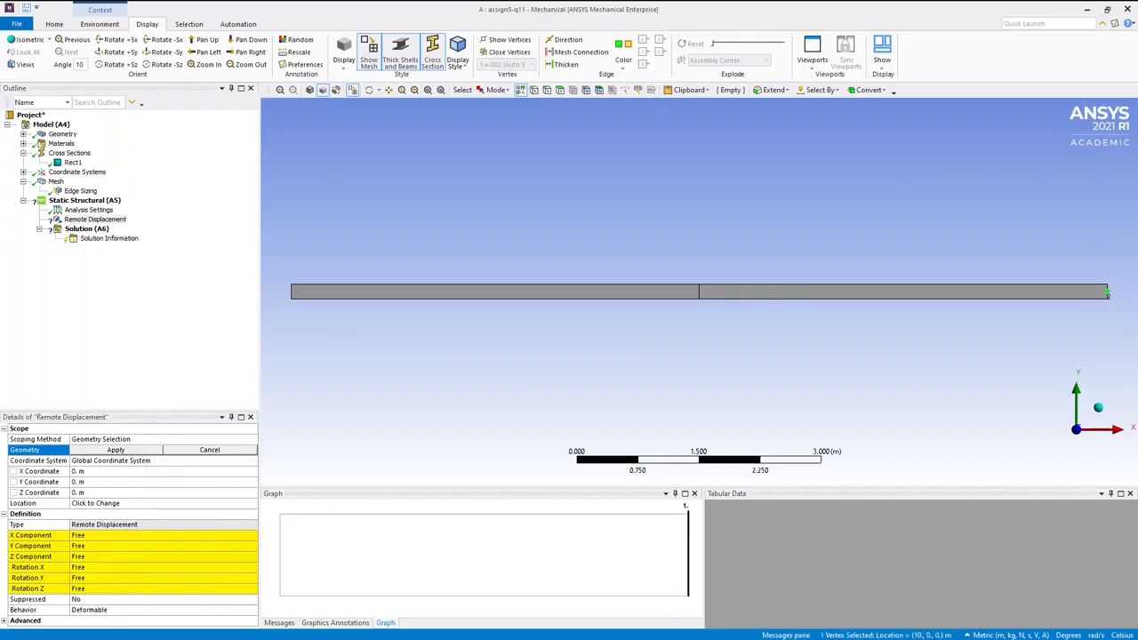
{"action": "left_click", "coordinate": [117, 450]}
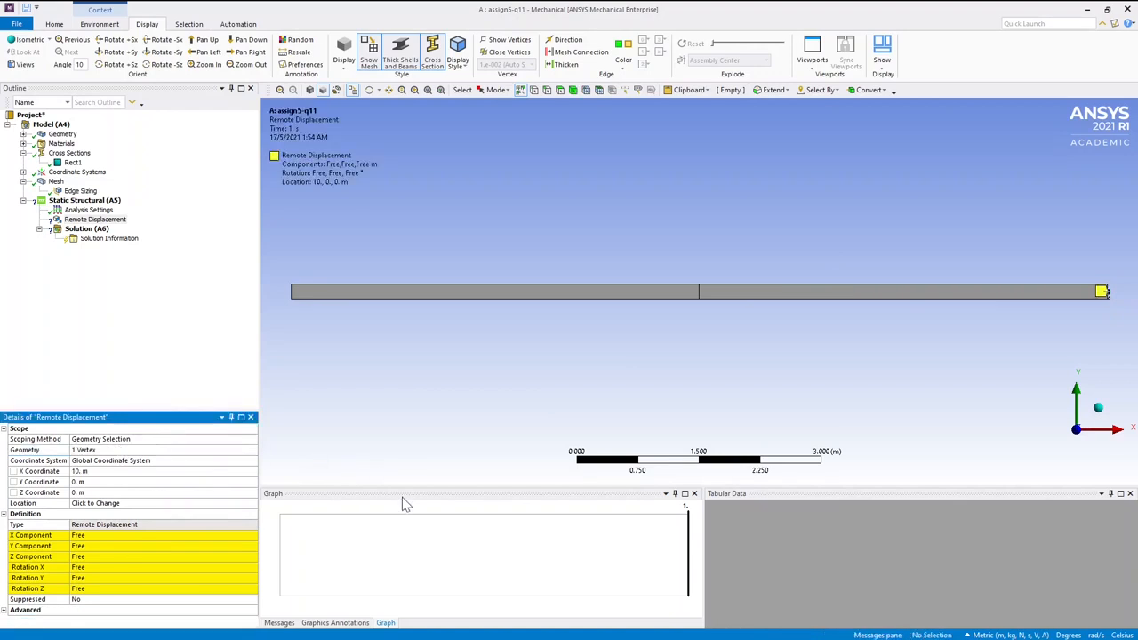
Set the remote displacement's X, Y and Z Components to 0 m
{"action": "left_click", "coordinate": [105, 537]}
{"action": "type", "text": "0"}
{"action": "key", "text": "Return"}
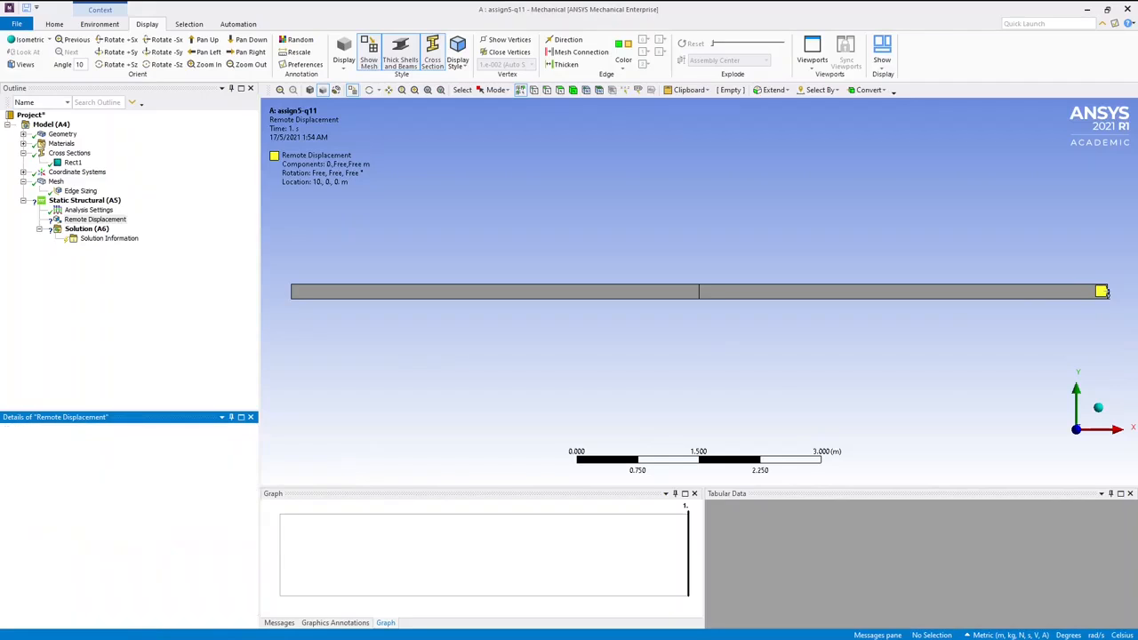
{"action": "left_click", "coordinate": [97, 548]}
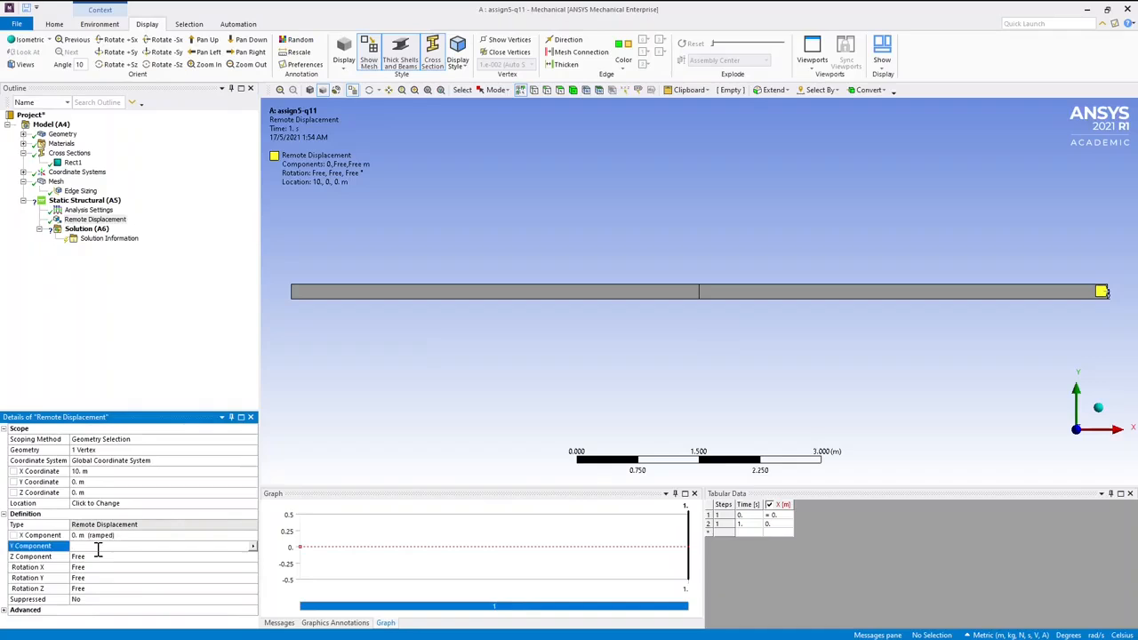
{"action": "type", "text": "0"}
{"action": "left_click", "coordinate": [80, 557]}
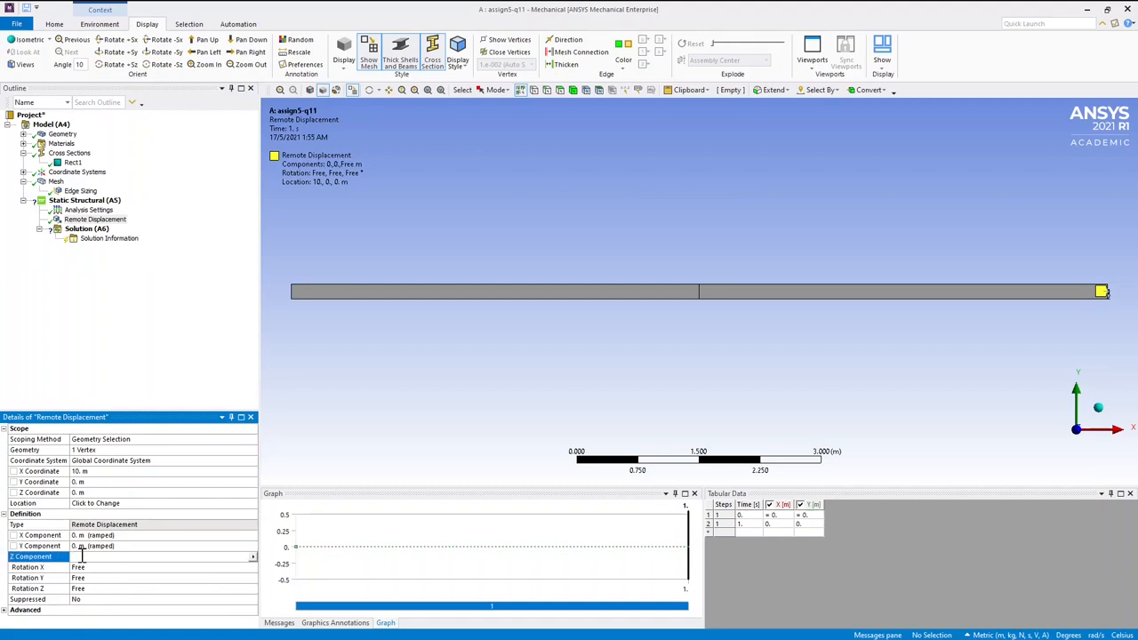
{"action": "type", "text": "0"}
{"action": "key", "text": "Return"}
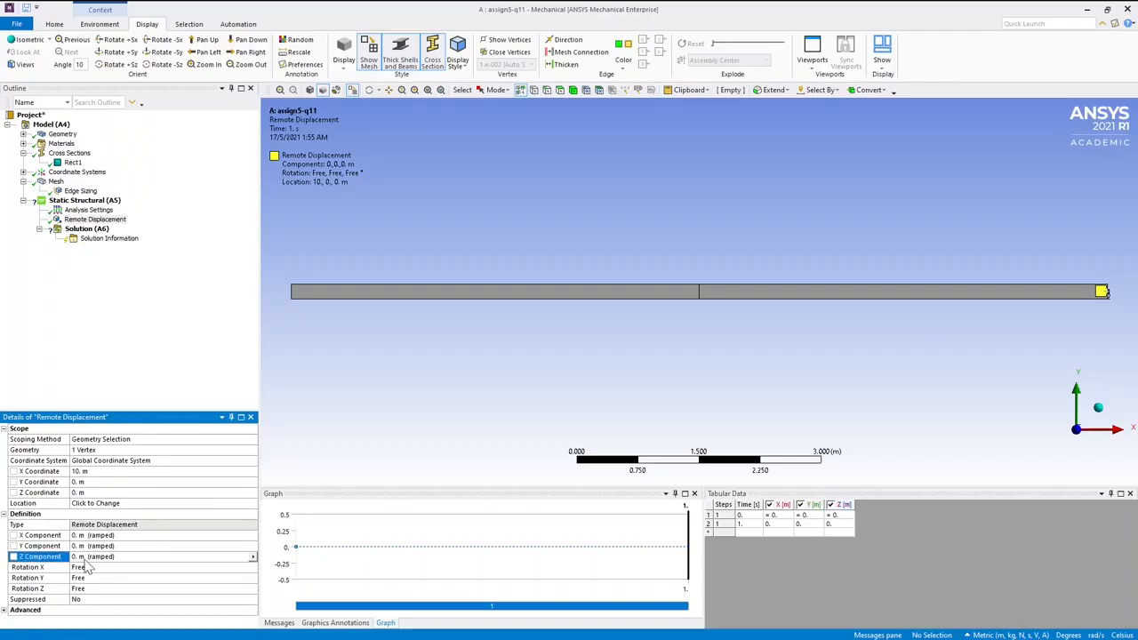
Set the Rotation X and Rotation Y of the remote displacement at x = 10 m to 0°
{"action": "left_click", "coordinate": [89, 570]}
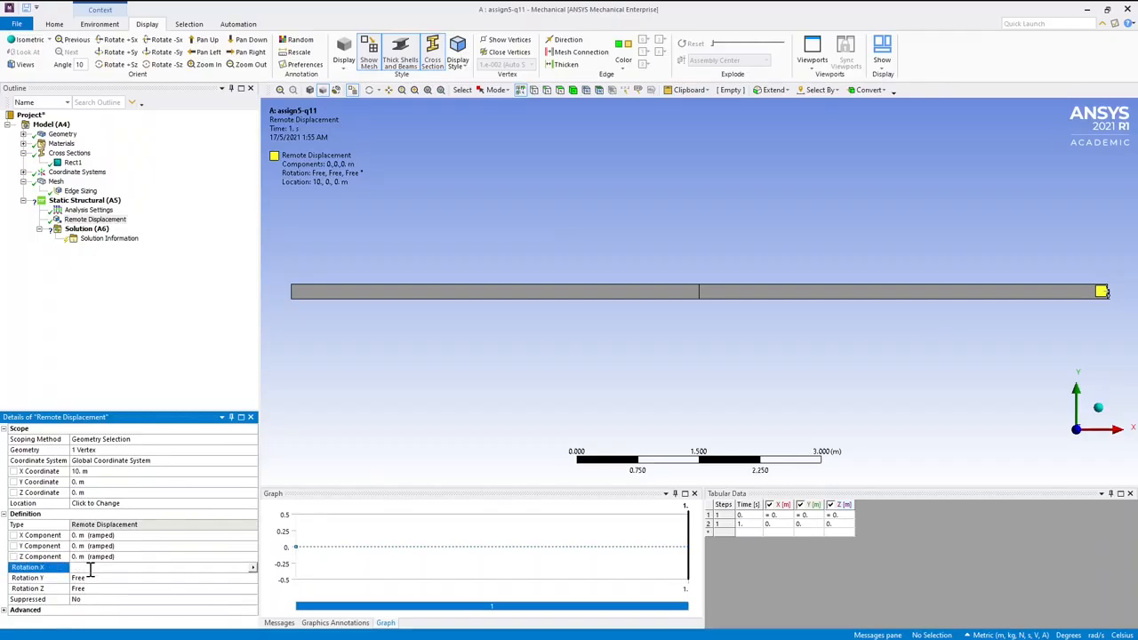
{"action": "type", "text": "0"}
{"action": "left_click", "coordinate": [90, 579]}
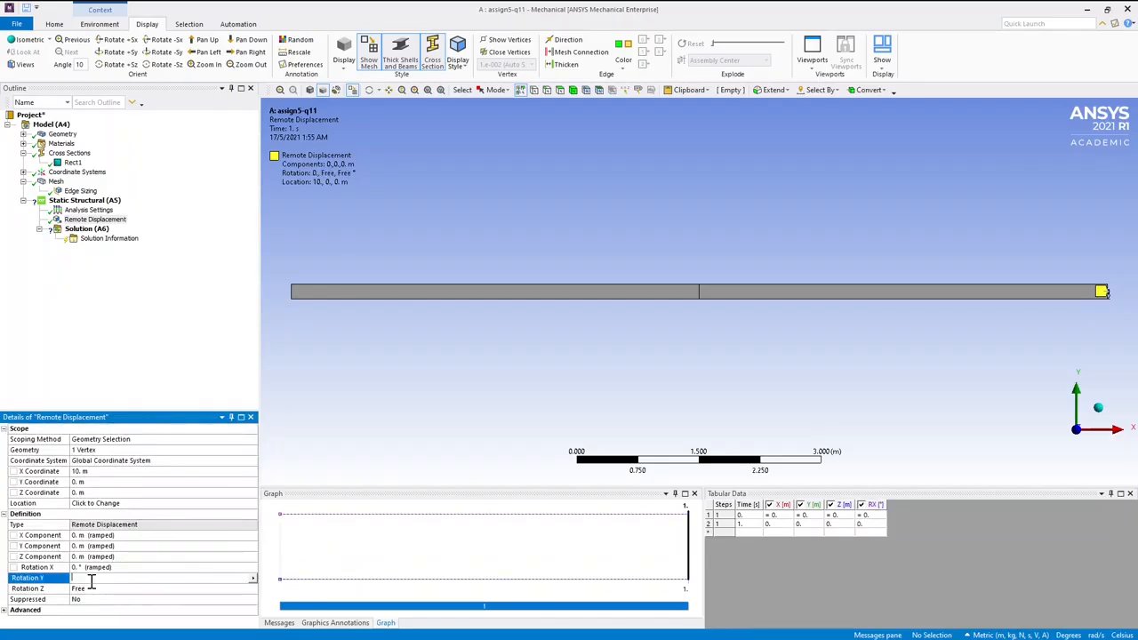
{"action": "type", "text": "0"}
{"action": "key", "text": "Return"}
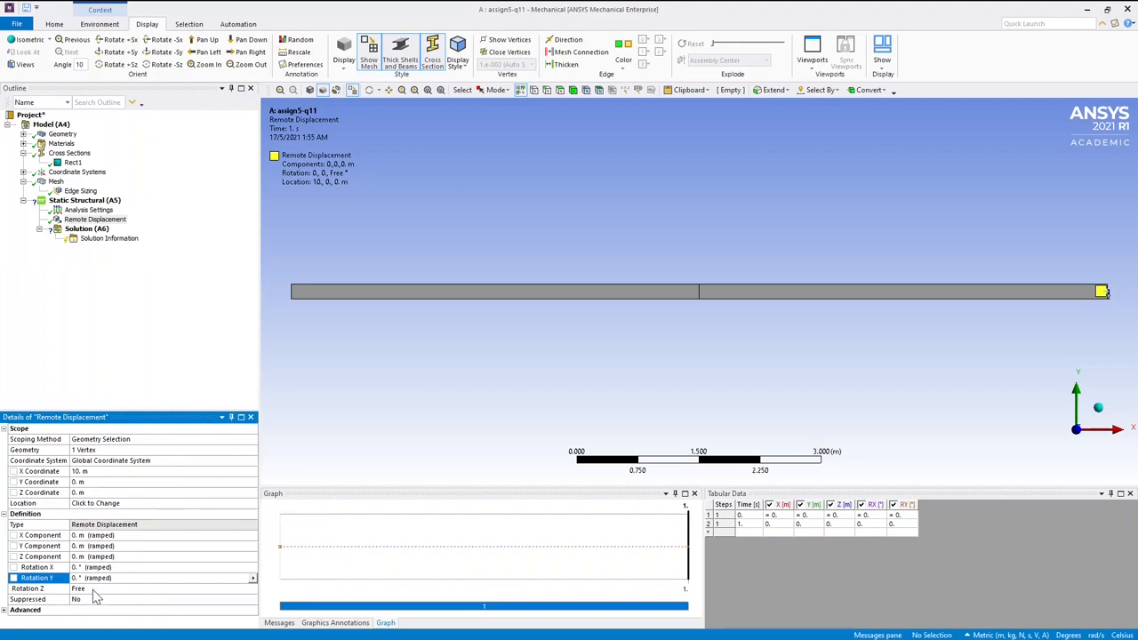
{"action": "left_click", "coordinate": [93, 589]}
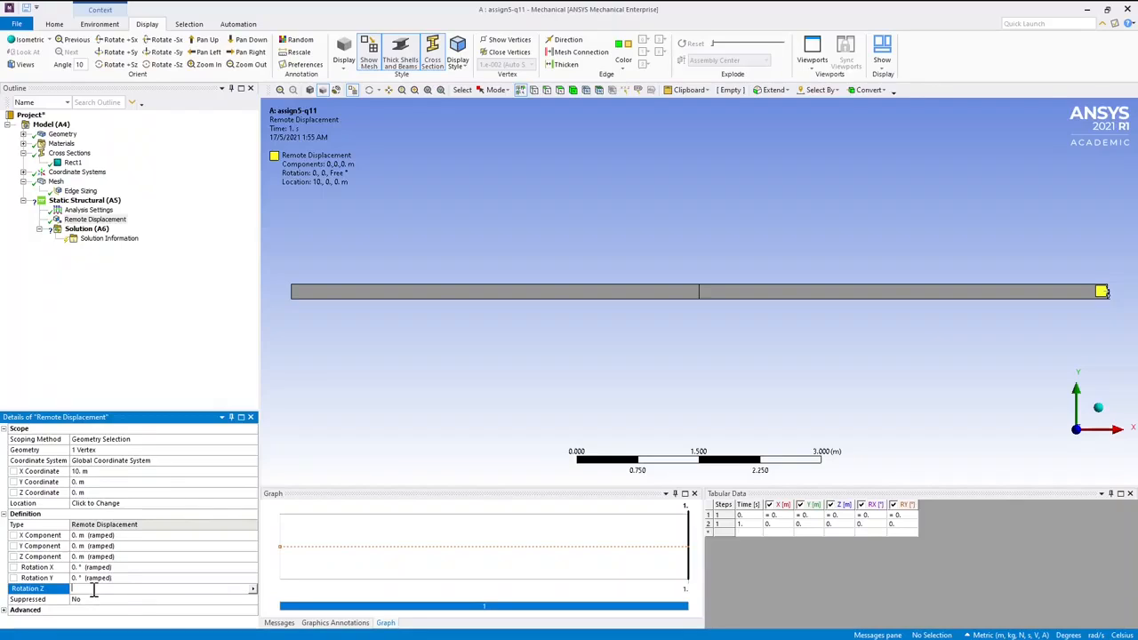
{"action": "left_click", "coordinate": [330, 210]}
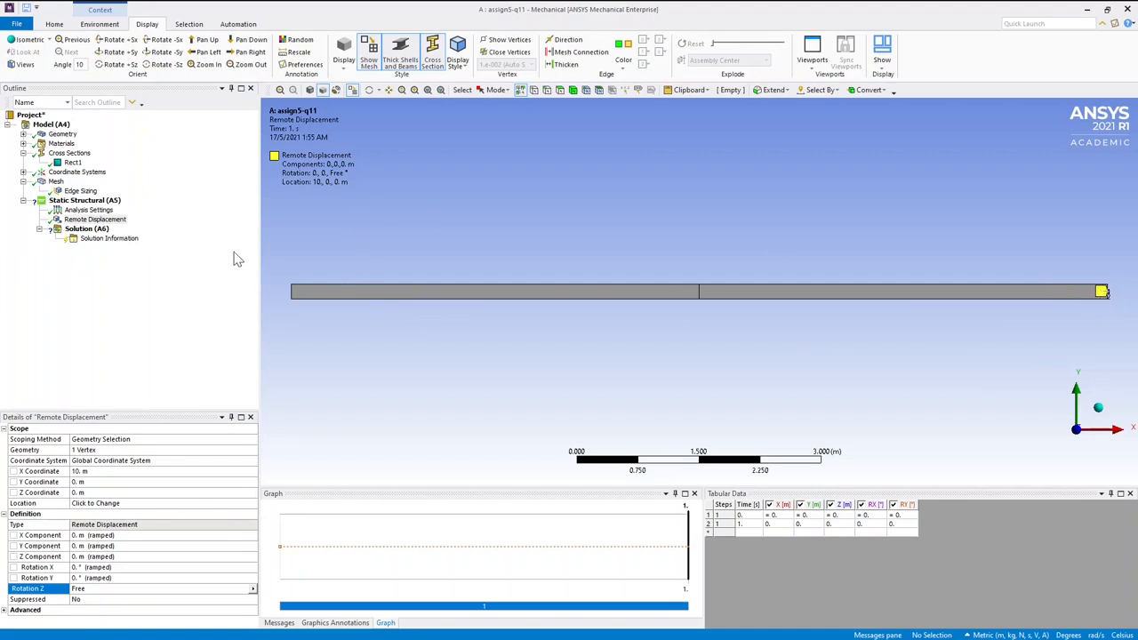
Rename the remote displacement at x = 10 m as Pin Joint
{"action": "left_click", "coordinate": [114, 222]}
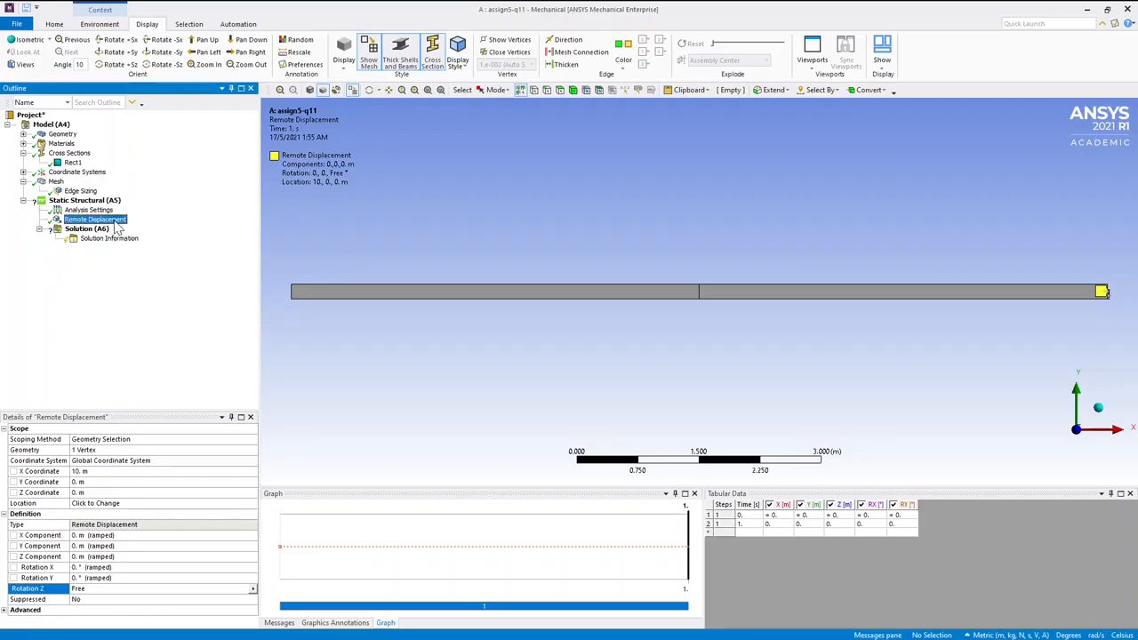
{"action": "key", "text": "F2"}
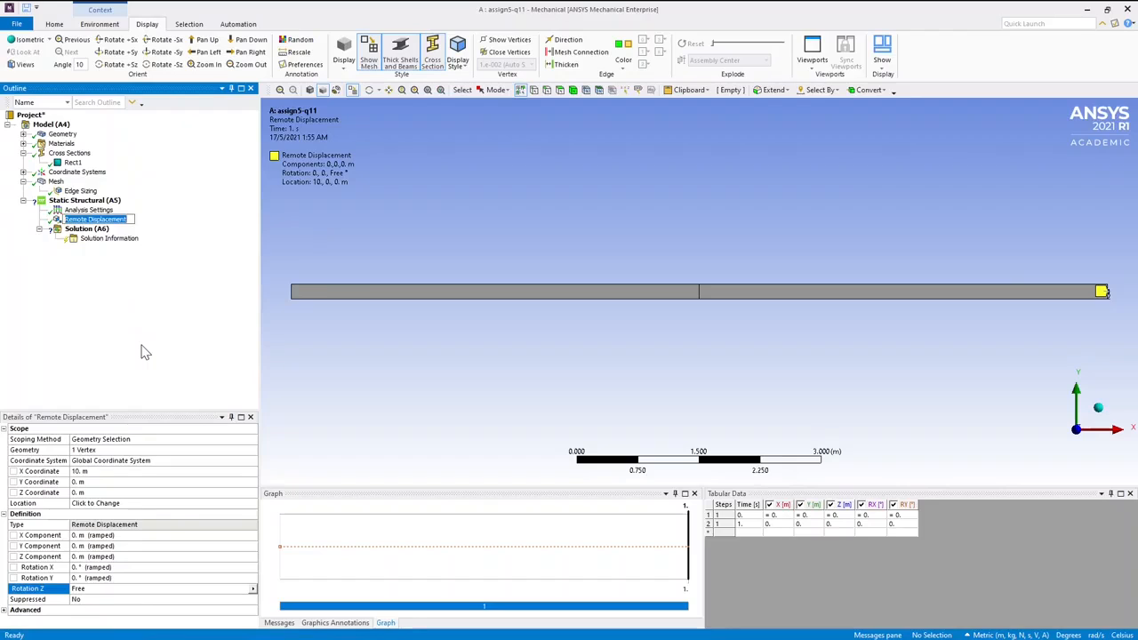
{"action": "type", "text": "Pin Joint"}
{"action": "key", "text": "Escape"}
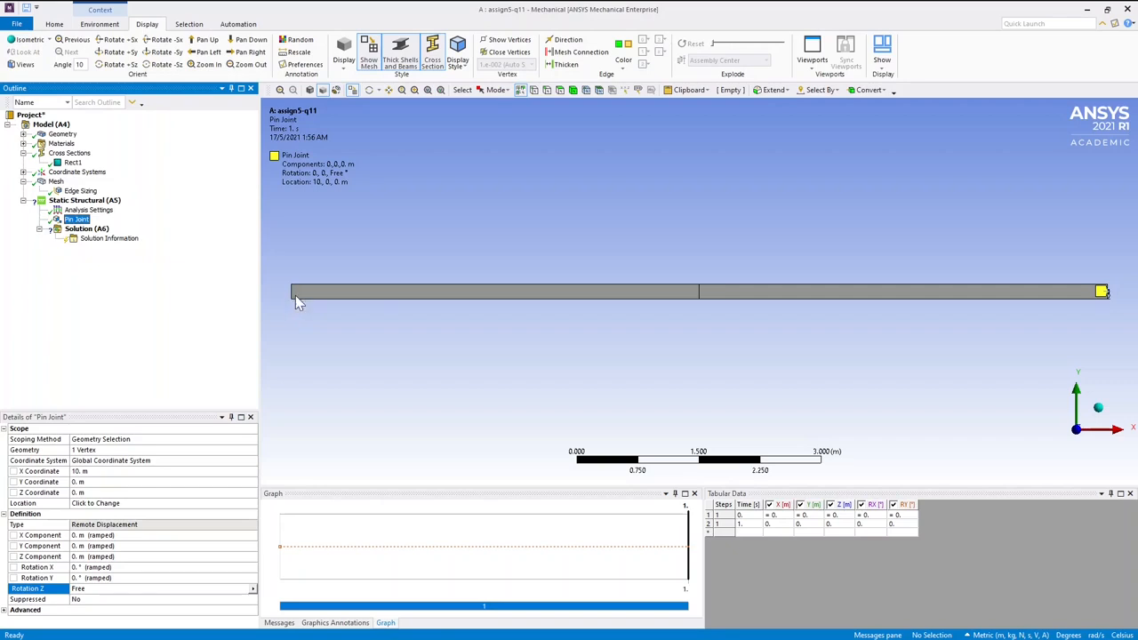
Add a second Remote Displacement to the static structural analysis, scoped to the beam's end vertex at x = 0 m
{"action": "left_click", "coordinate": [76, 201]}
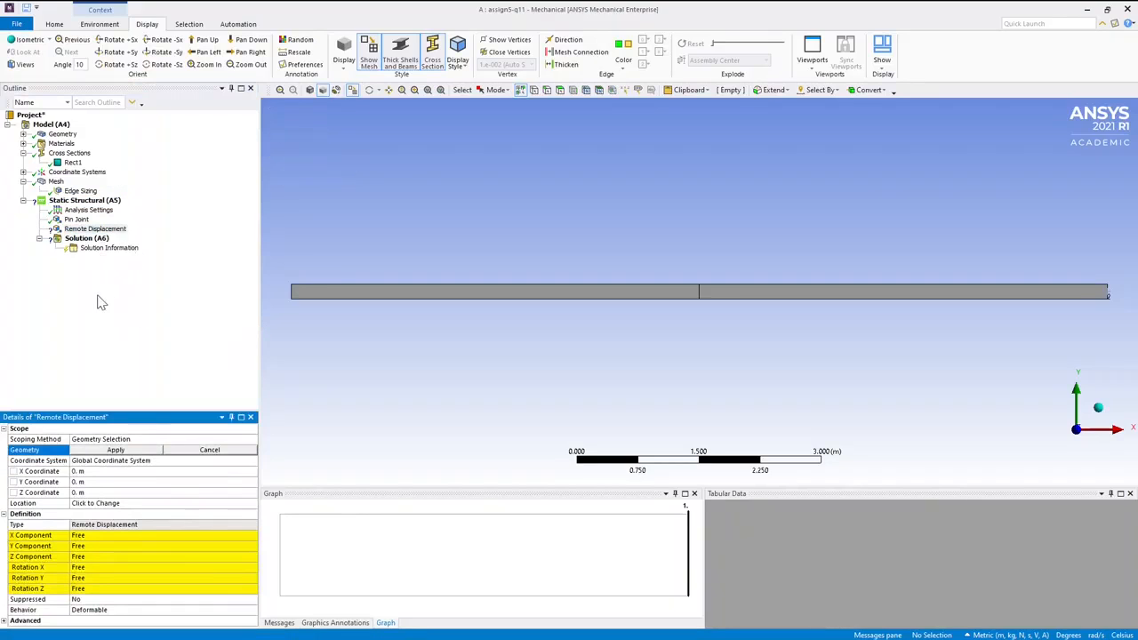
{"action": "left_click", "coordinate": [86, 538]}
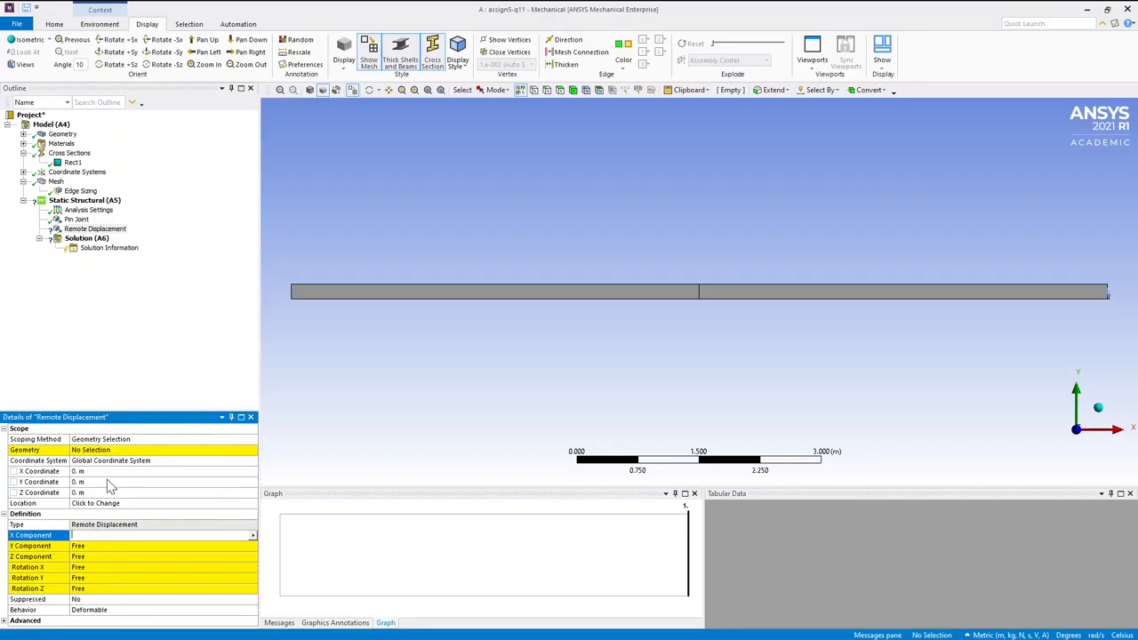
{"action": "left_click", "coordinate": [116, 451]}
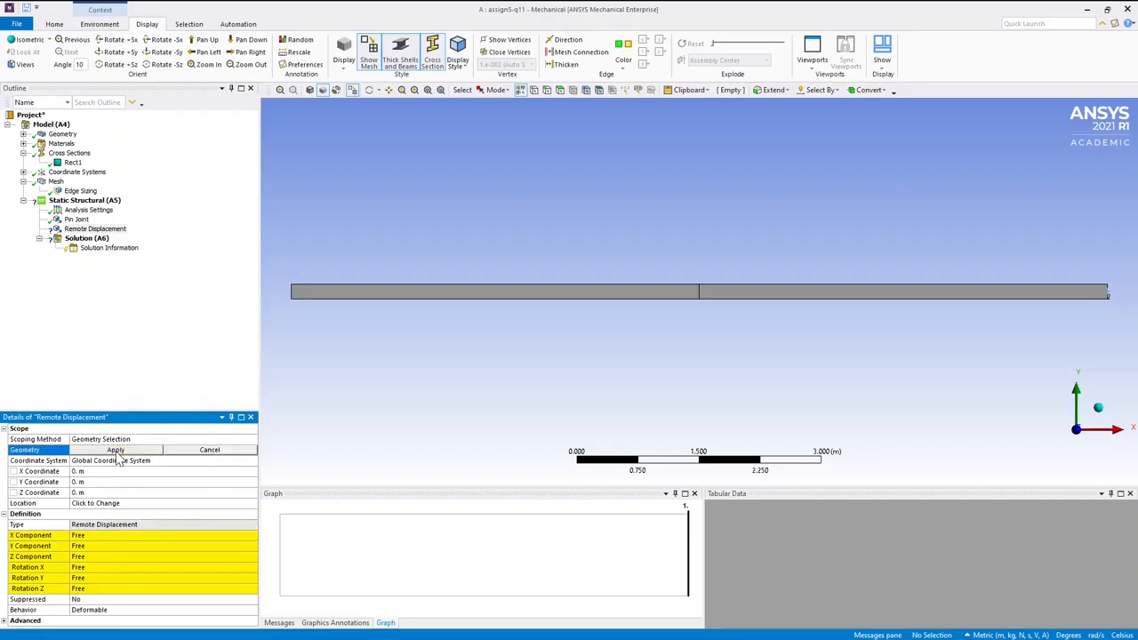
{"action": "left_click", "coordinate": [293, 296]}
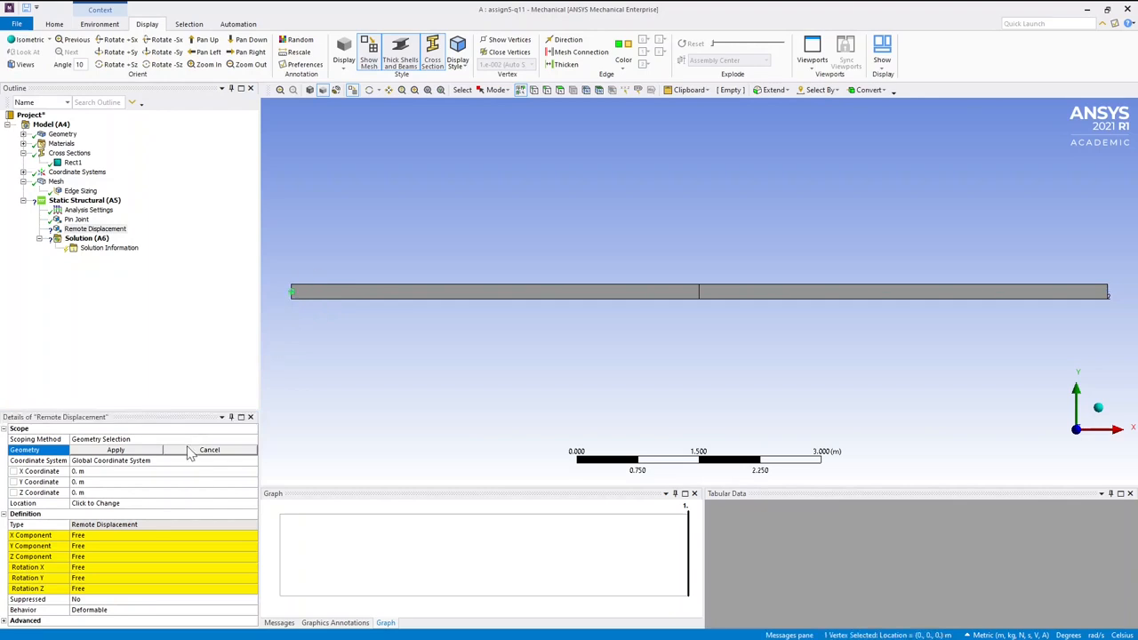
{"action": "left_click", "coordinate": [137, 451]}
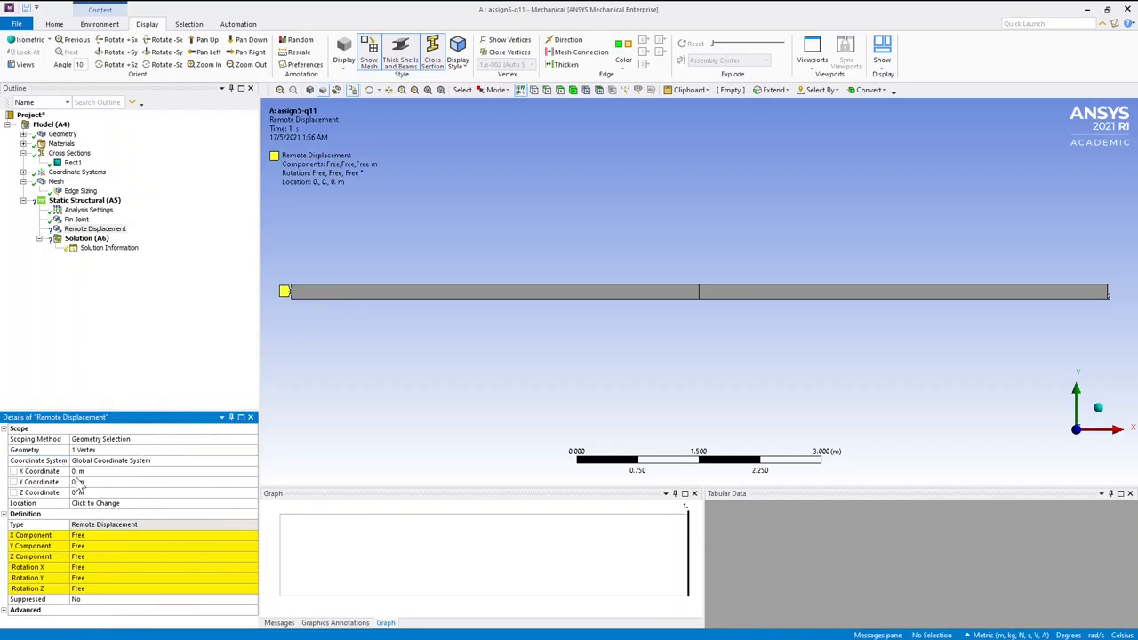
Set the new remote displacement's Y and Z Components to 0 m and its Rotation X and Rotation Y to 0°
{"action": "left_click", "coordinate": [96, 546]}
{"action": "type", "text": "0"}
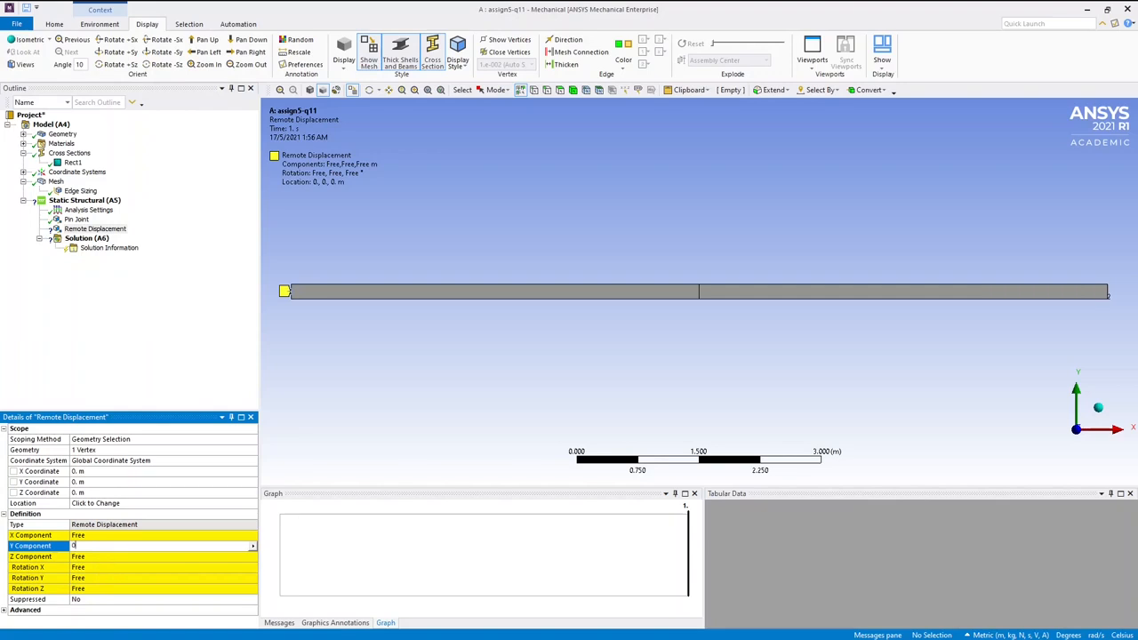
{"action": "left_click", "coordinate": [97, 557]}
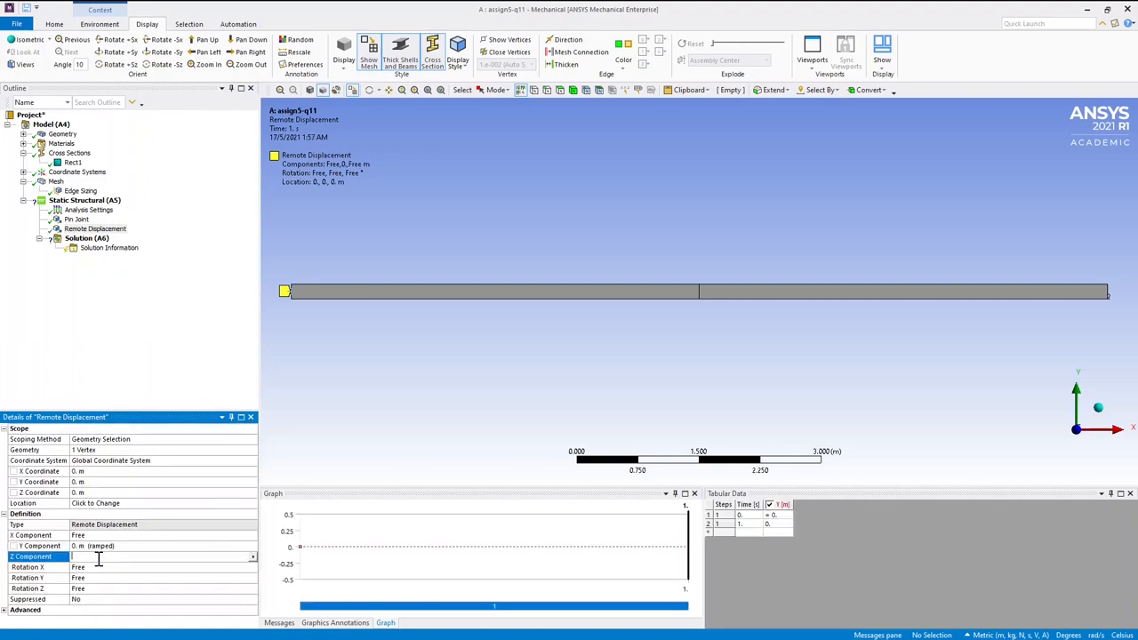
{"action": "type", "text": "0"}
{"action": "left_click", "coordinate": [102, 569]}
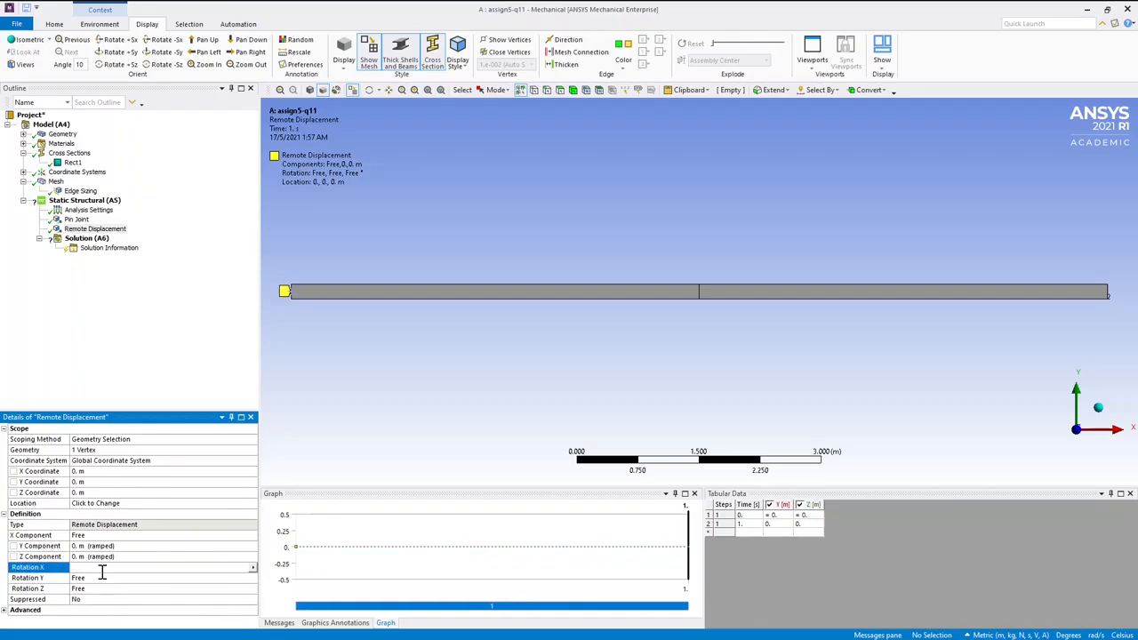
{"action": "type", "text": "0"}
{"action": "key", "text": "Return"}
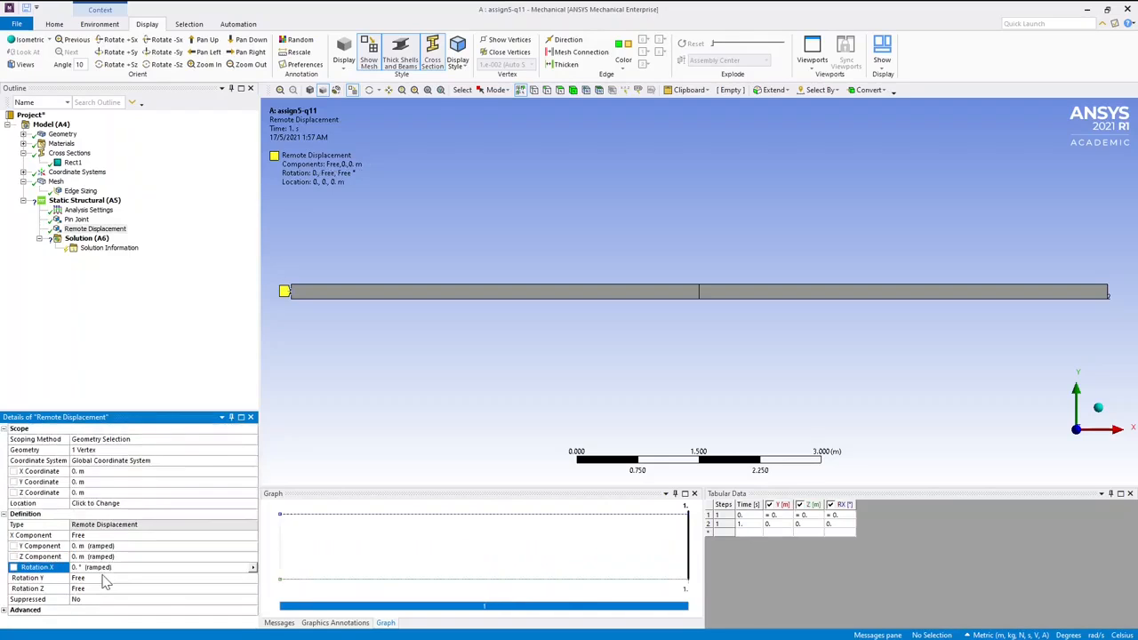
{"action": "left_click", "coordinate": [102, 579]}
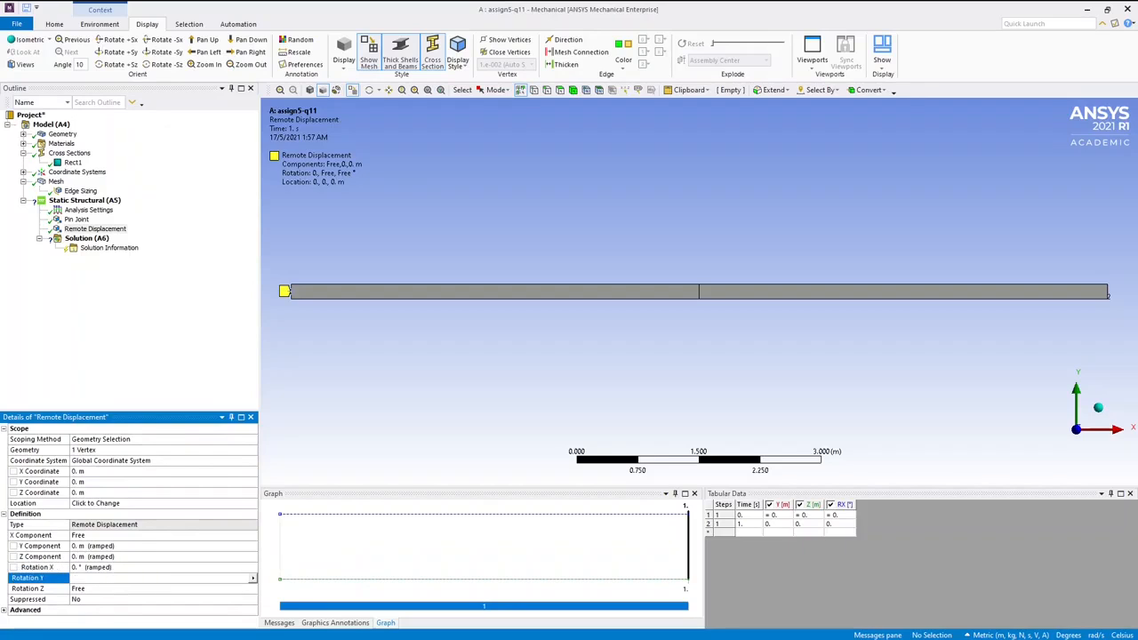
{"action": "key", "text": "Return"}
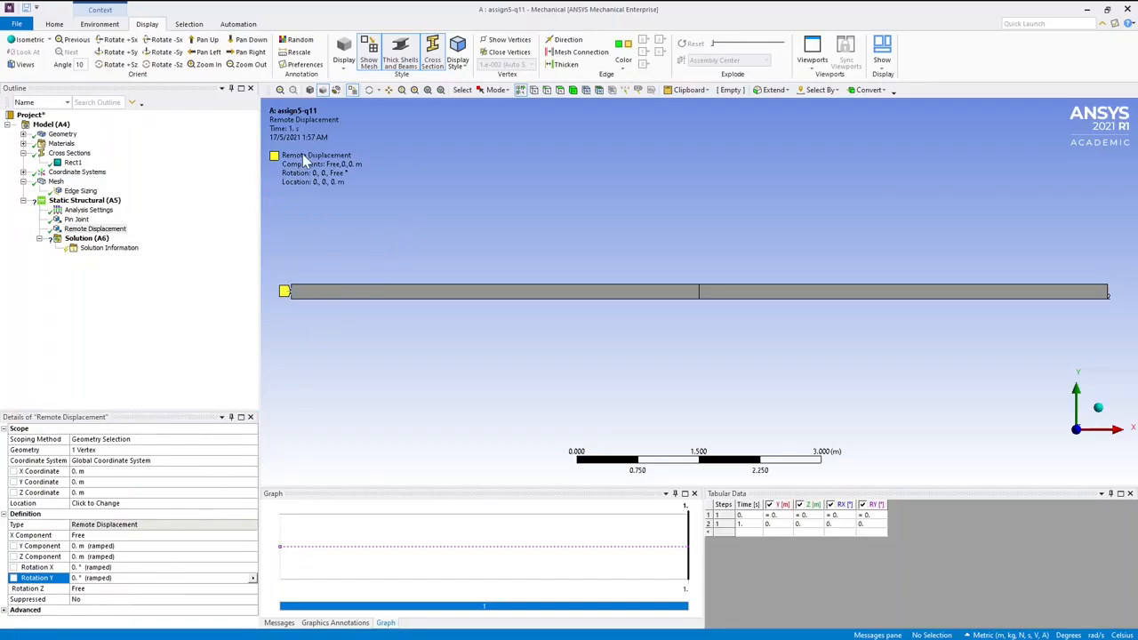
Rename the remote displacement at x = 0 m as Roller Support
{"action": "left_click", "coordinate": [97, 229]}
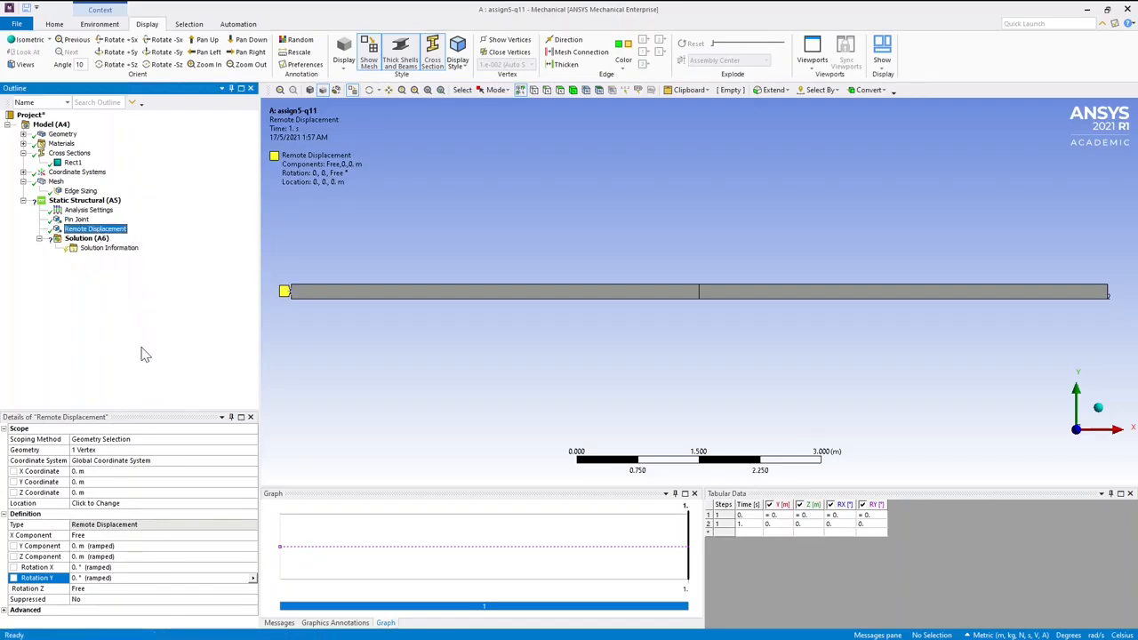
{"action": "key", "text": "F2"}
{"action": "type", "text": "Roller"}
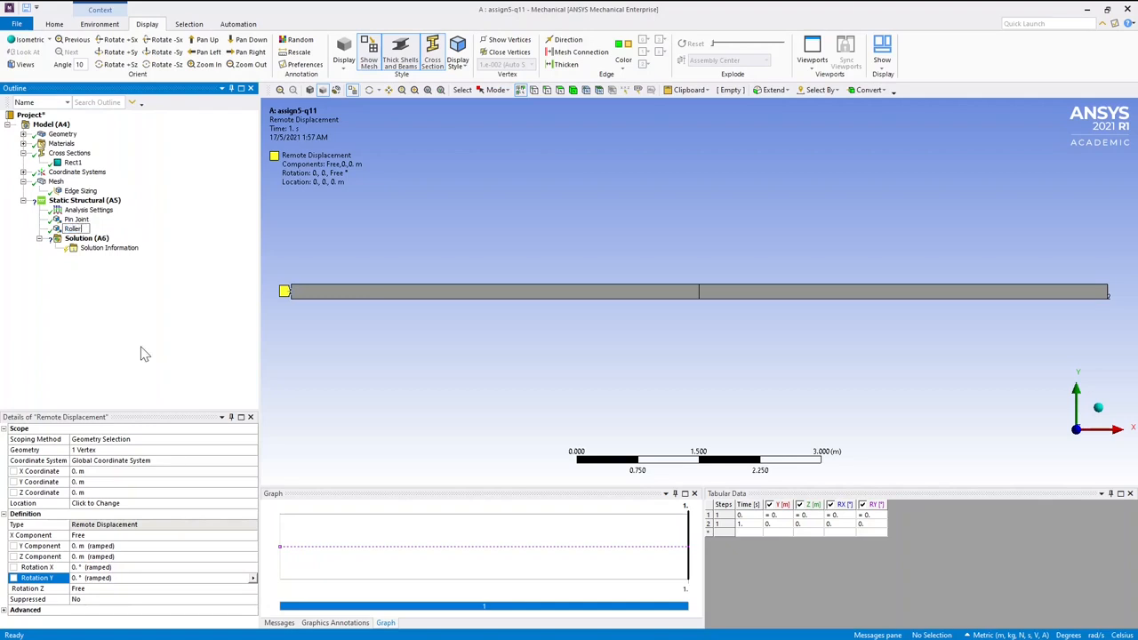
{"action": "type", "text": " Support"}
{"action": "key", "text": "Return"}
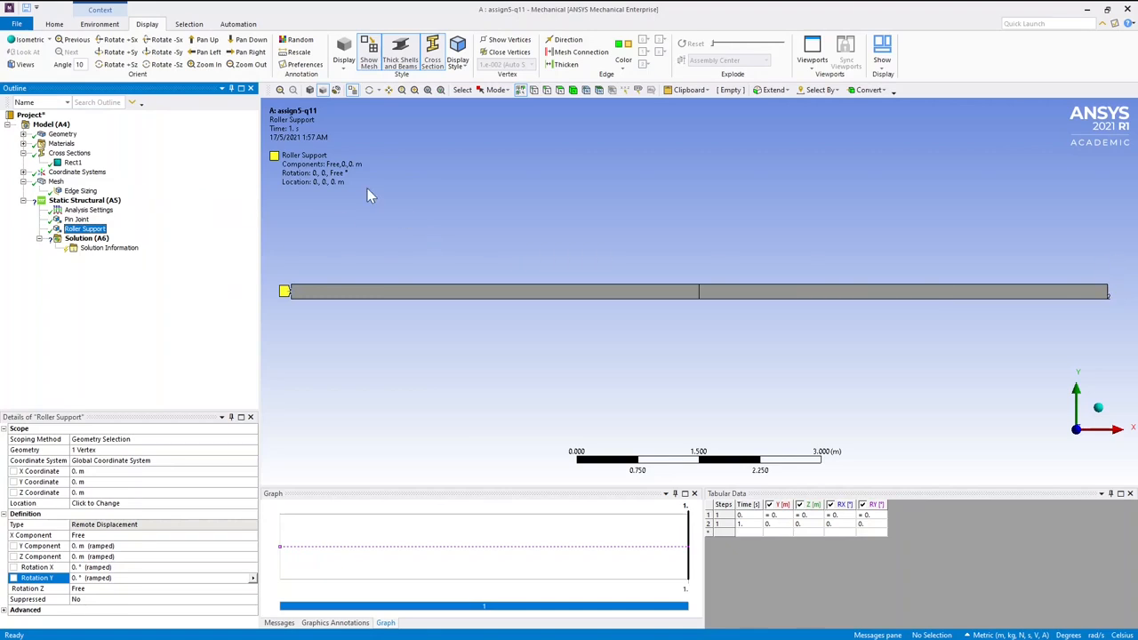
Add a Force to the static structural analysis, scoped to the beam's midspan vertex at x = 5 m
{"action": "left_click", "coordinate": [80, 202]}
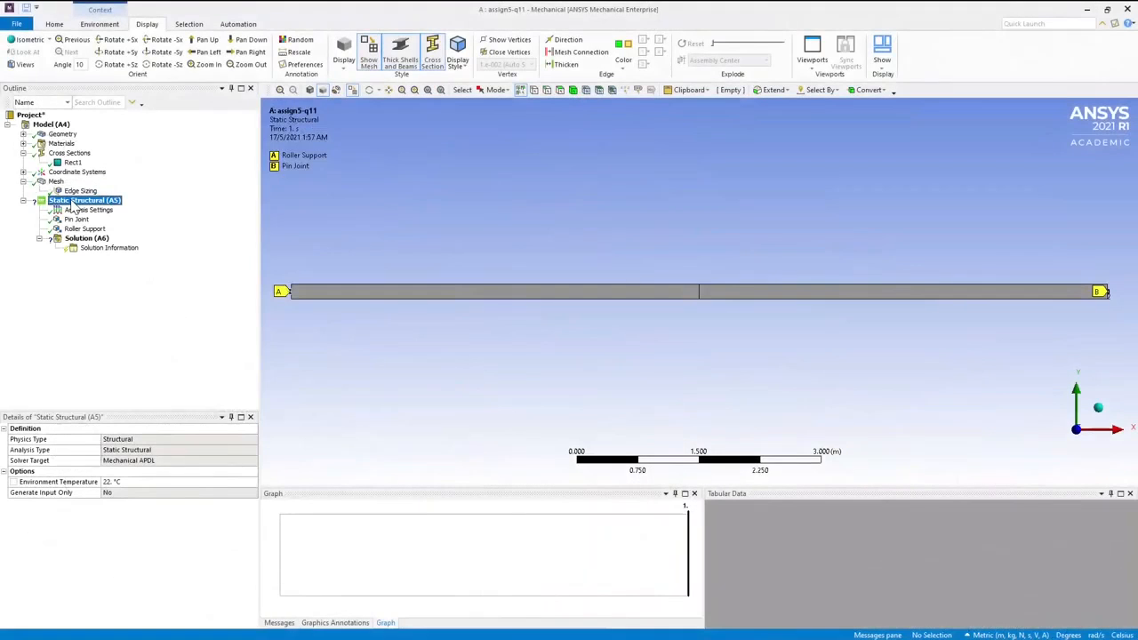
{"action": "left_click", "coordinate": [73, 203]}
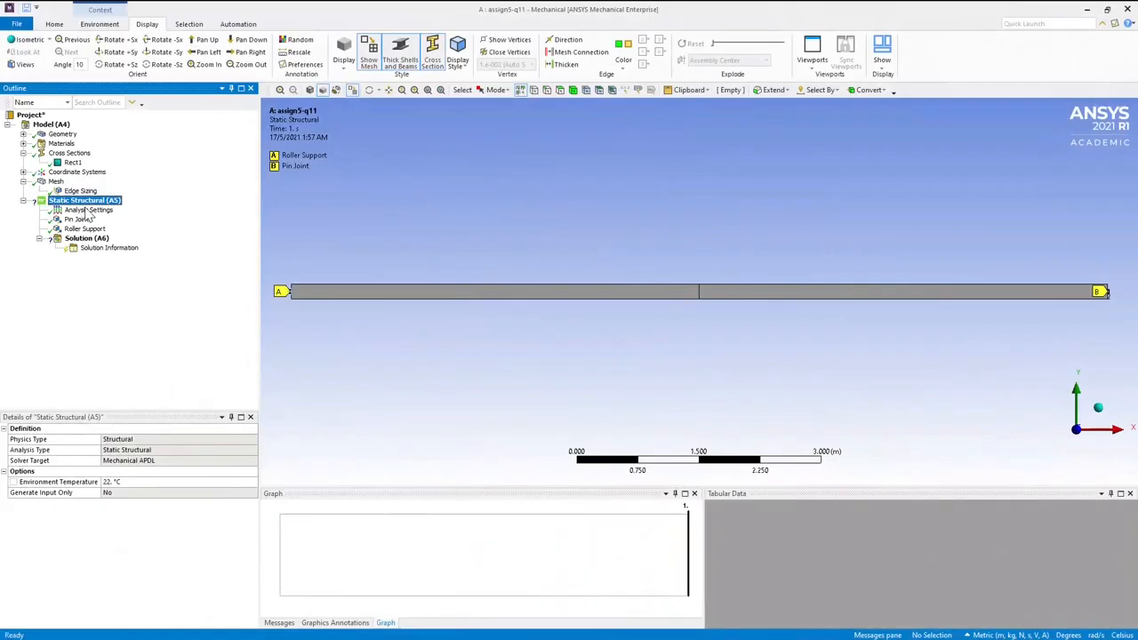
{"action": "left_click", "coordinate": [211, 198]}
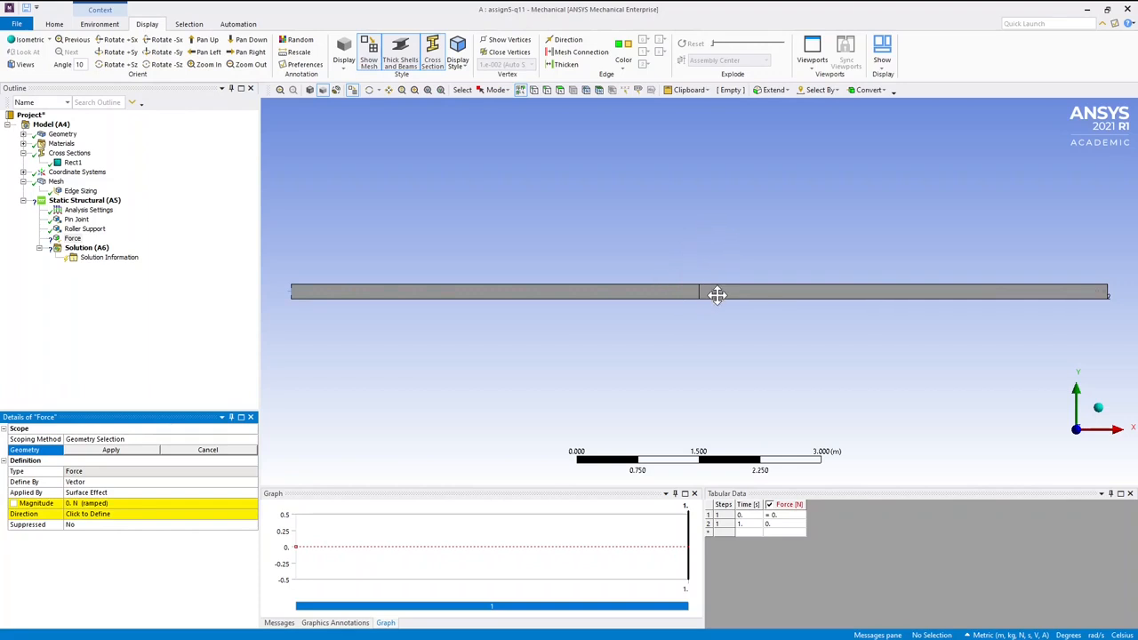
{"action": "left_click", "coordinate": [533, 91]}
{"action": "left_click", "coordinate": [71, 240]}
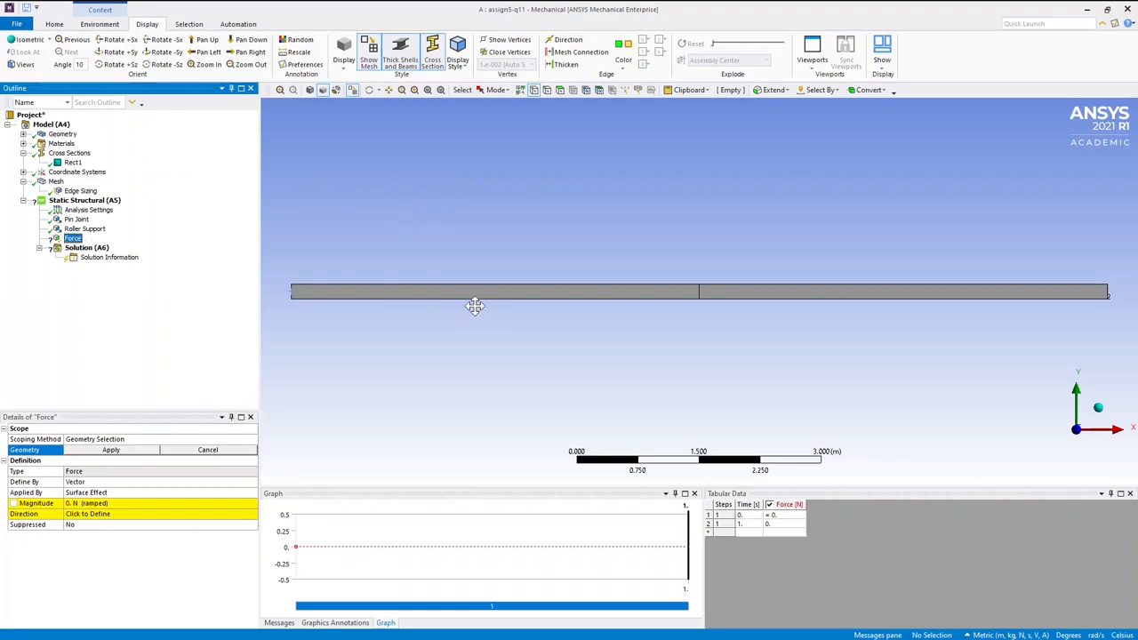
{"action": "left_click", "coordinate": [531, 91]}
{"action": "left_click", "coordinate": [188, 460]}
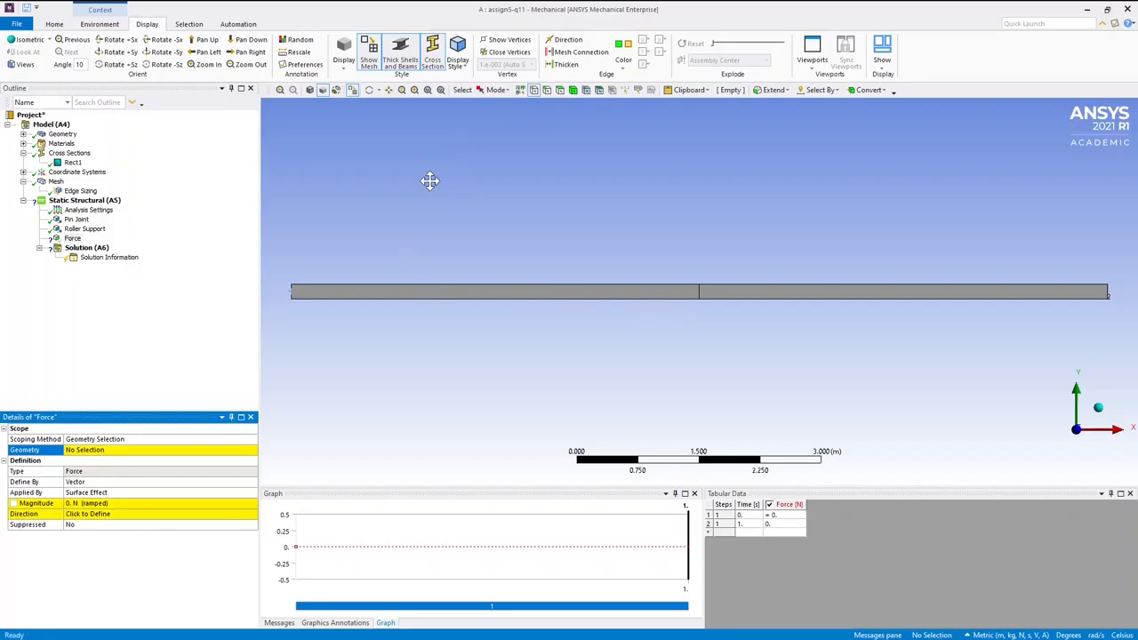
{"action": "left_click", "coordinate": [521, 90]}
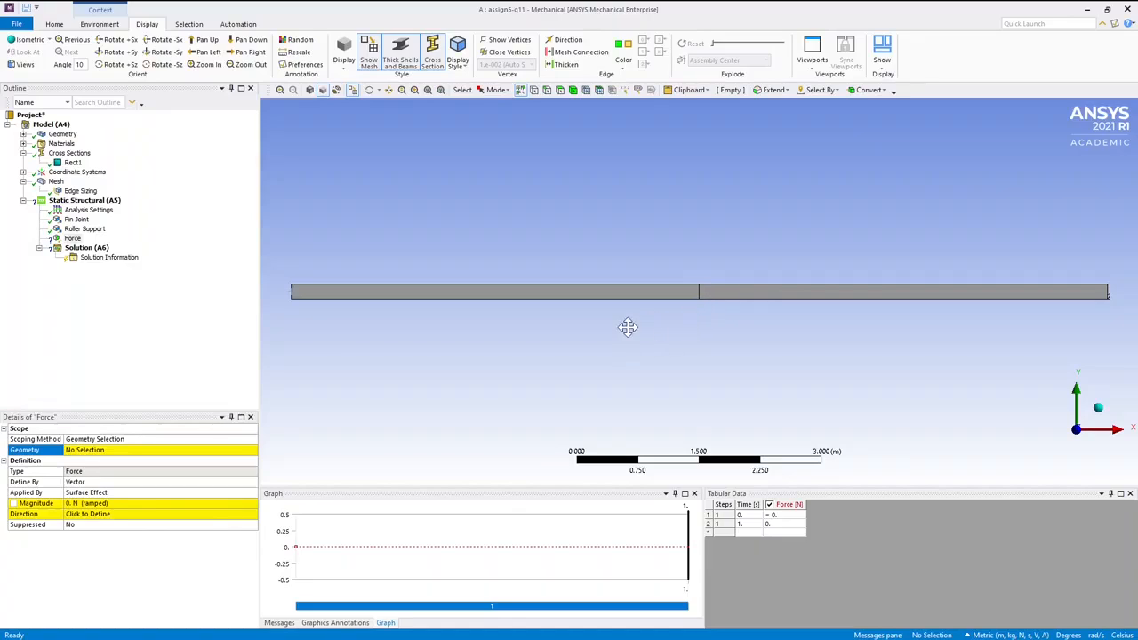
{"action": "left_click", "coordinate": [533, 90]}
{"action": "left_click", "coordinate": [699, 291]}
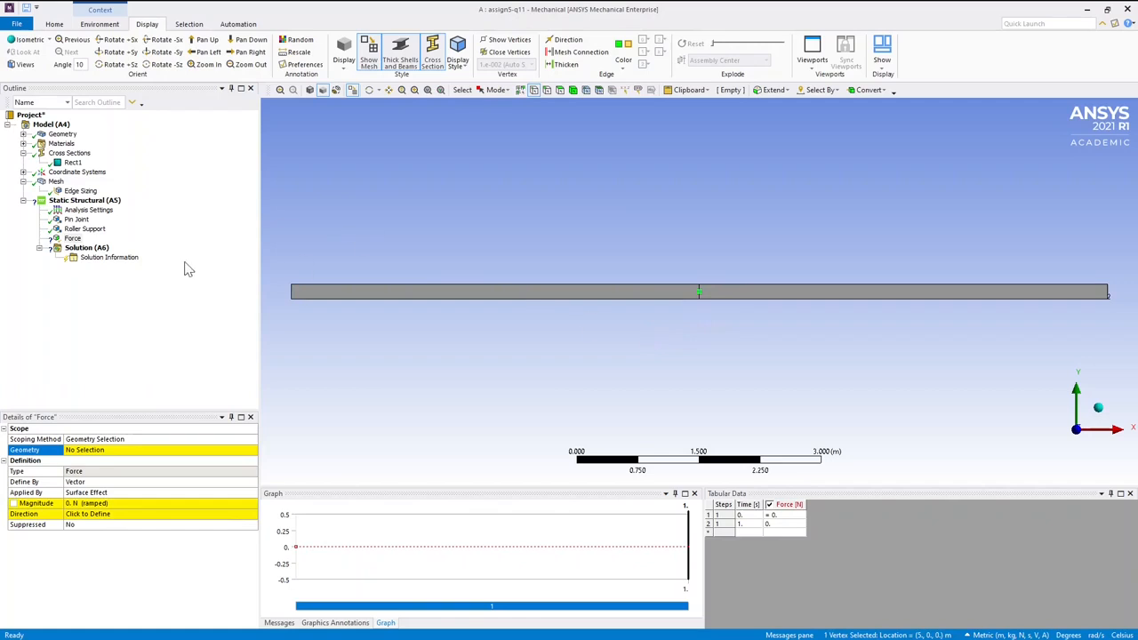
{"action": "left_click", "coordinate": [100, 451]}
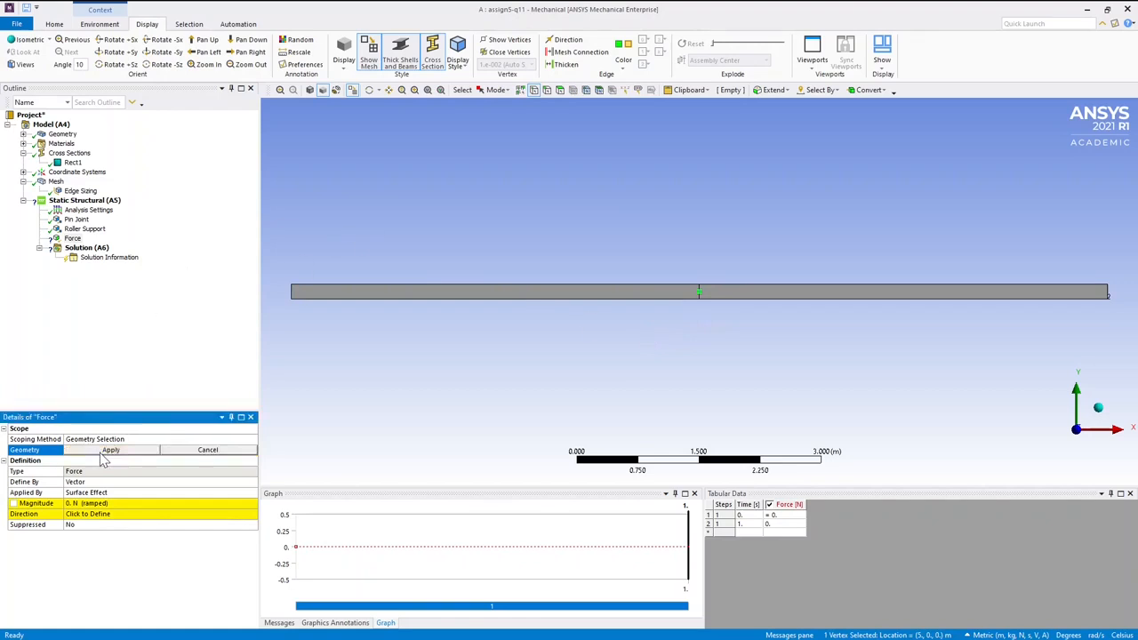
{"action": "left_click", "coordinate": [108, 451]}
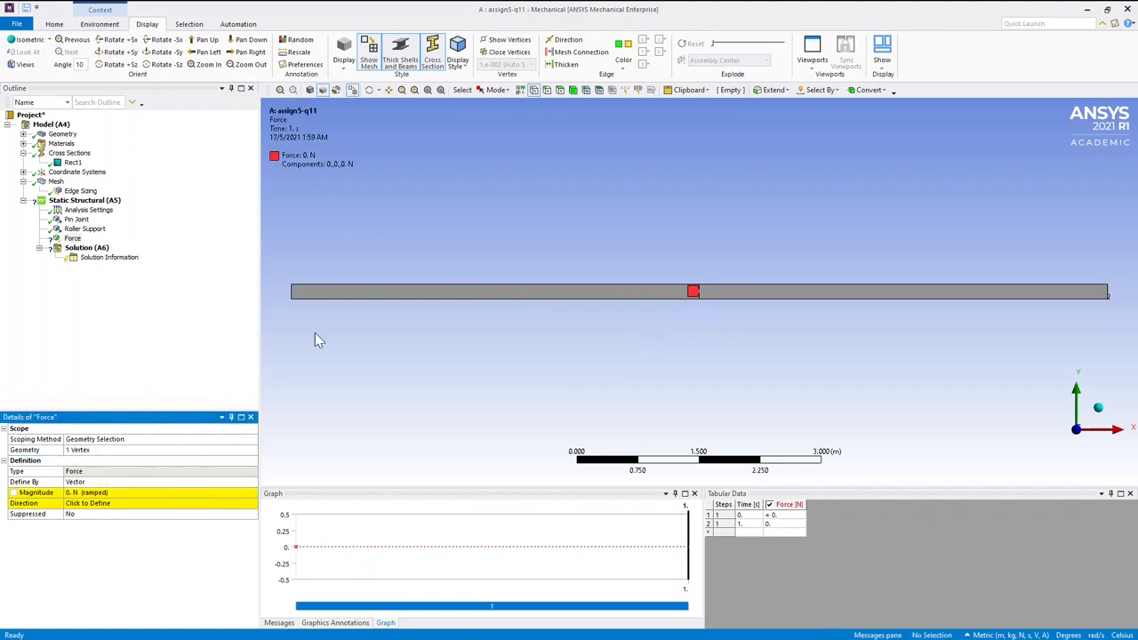
Define the midspan force by components and set its Y Component to -15000 N
{"action": "left_click", "coordinate": [109, 482]}
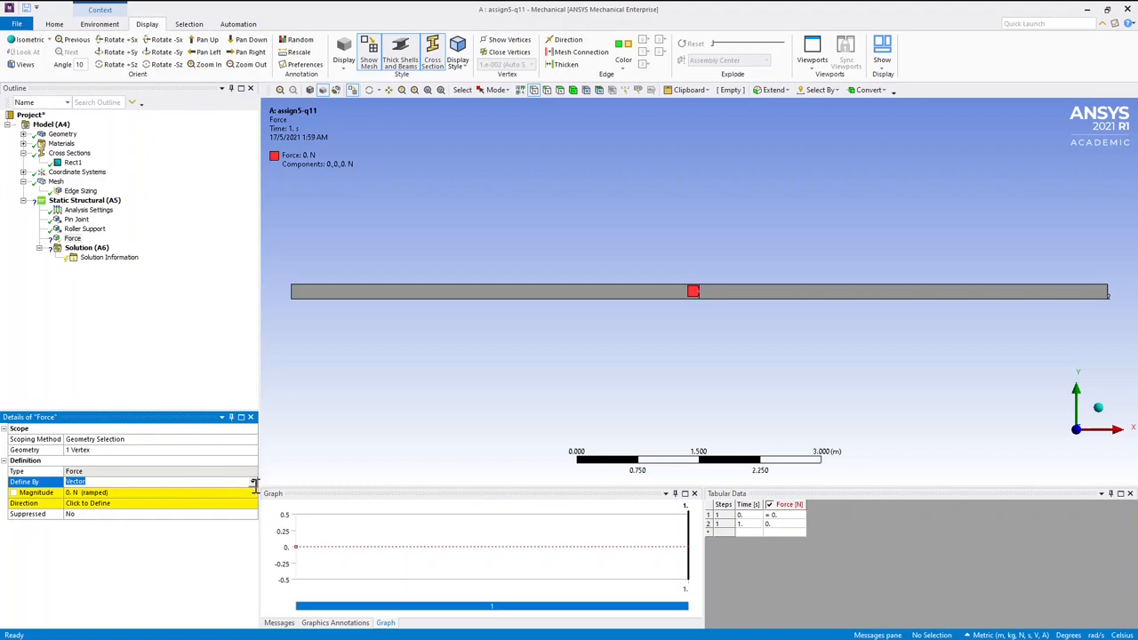
{"action": "left_click", "coordinate": [254, 483]}
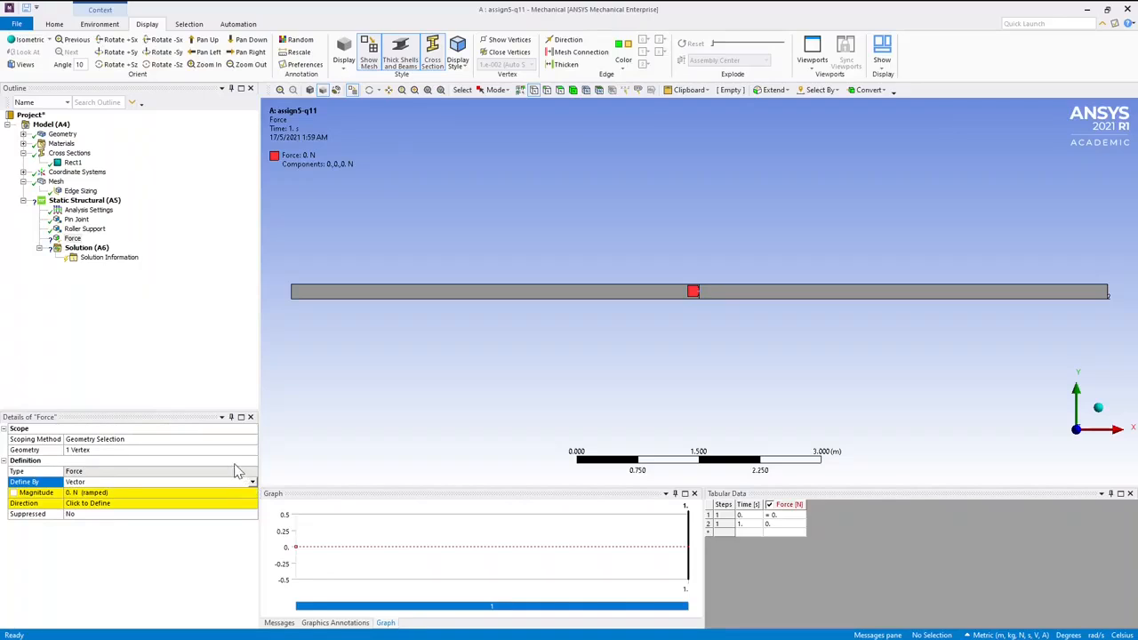
{"action": "left_click", "coordinate": [234, 465]}
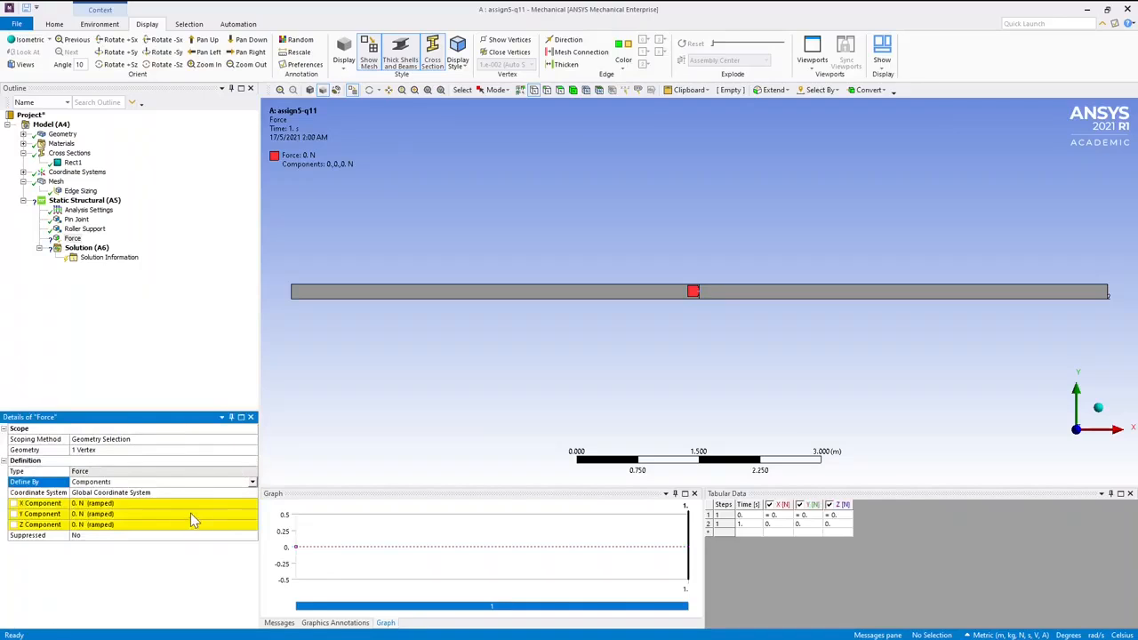
{"action": "left_click", "coordinate": [98, 514]}
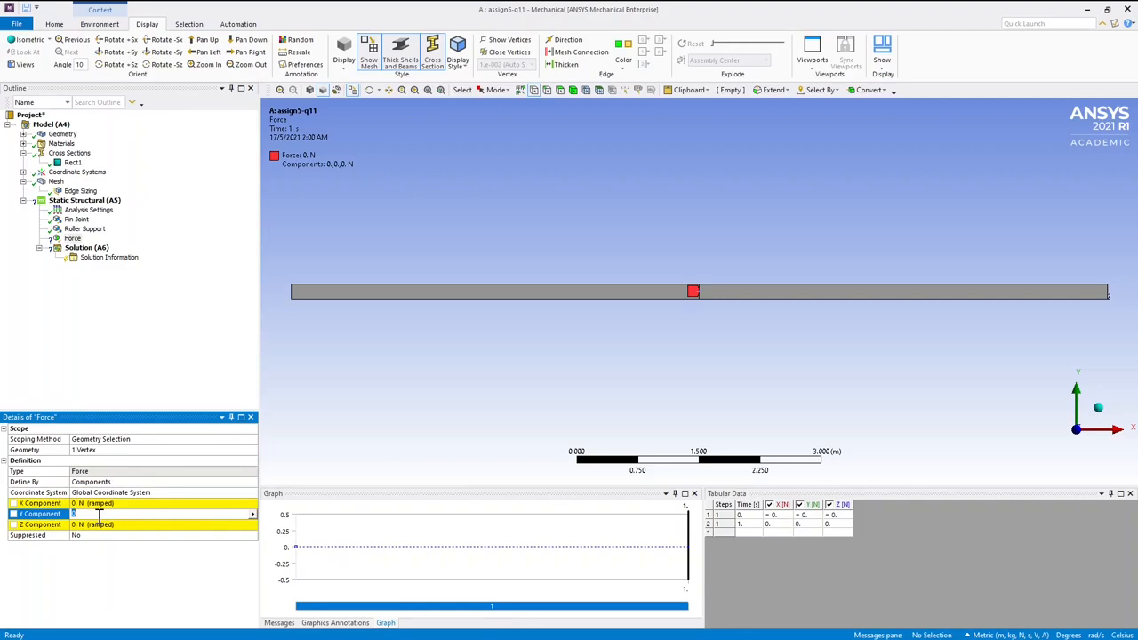
{"action": "key", "text": "Return"}
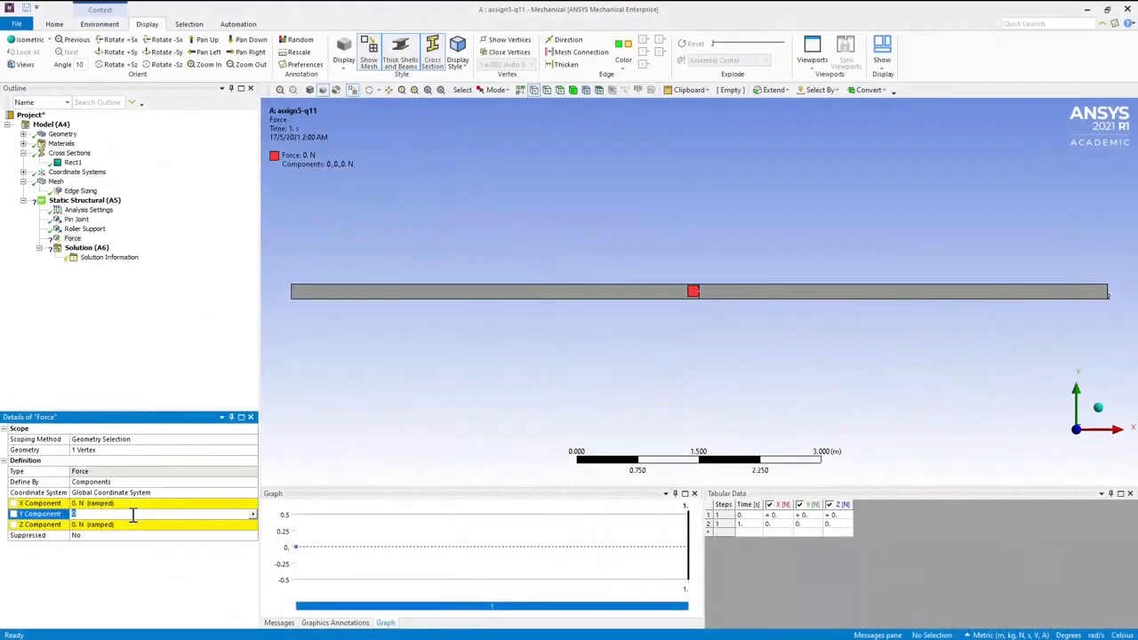
{"action": "type", "text": "-15000 N (ramped"}
{"action": "key", "text": "Return"}
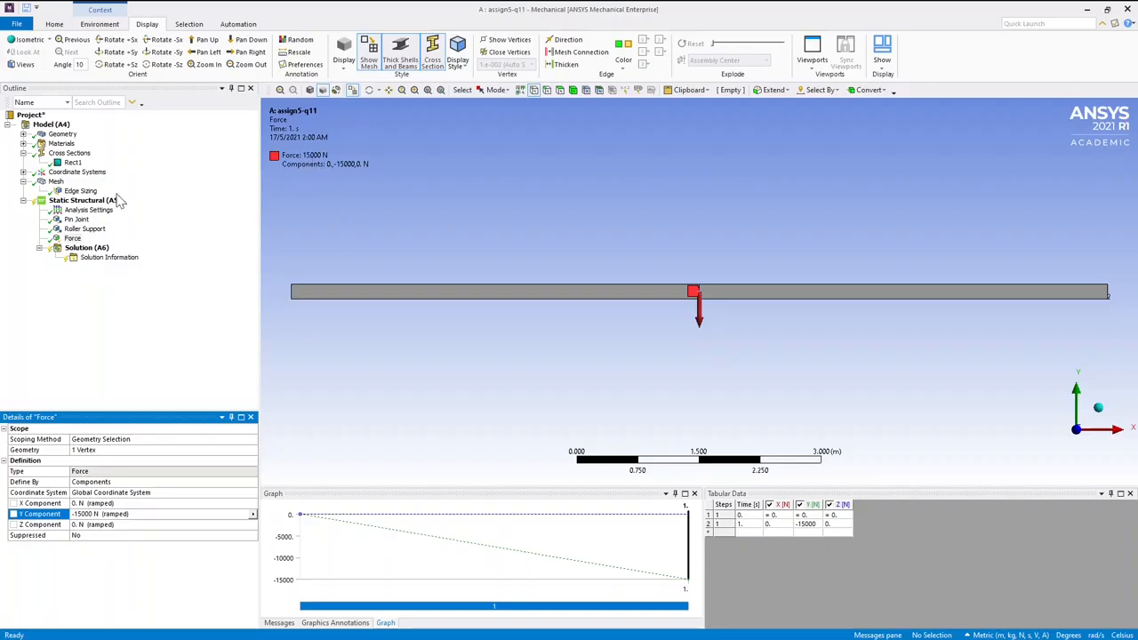
Add a Line Pressure to the static structural analysis, scoped to the beam edge from x = 5 m to x = 10 m
{"action": "left_click", "coordinate": [89, 202]}
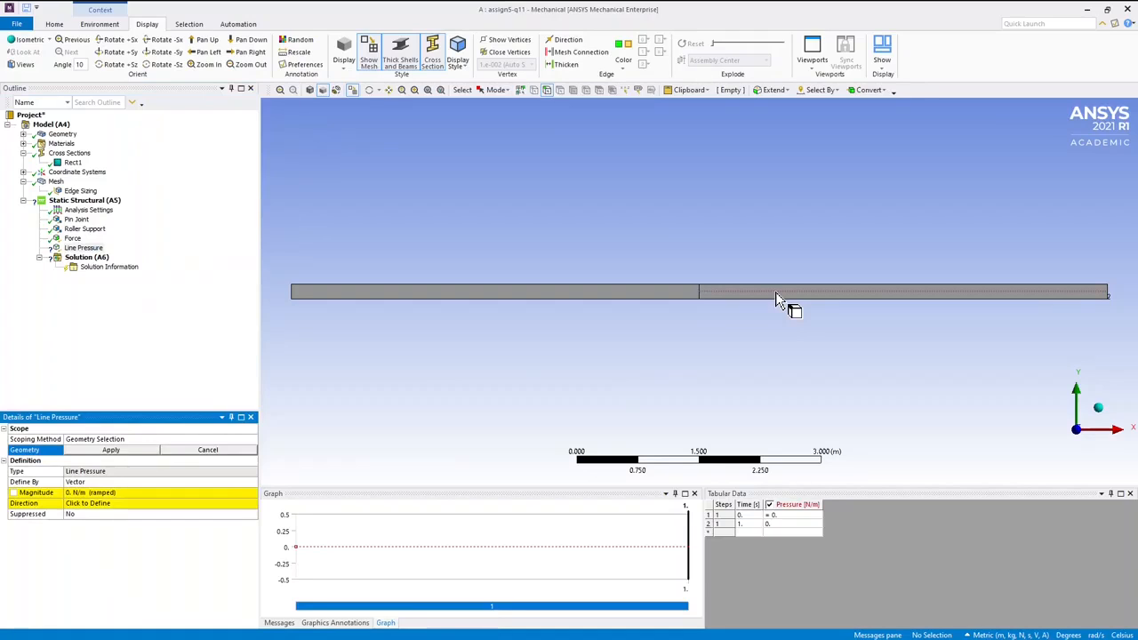
{"action": "left_click", "coordinate": [925, 301]}
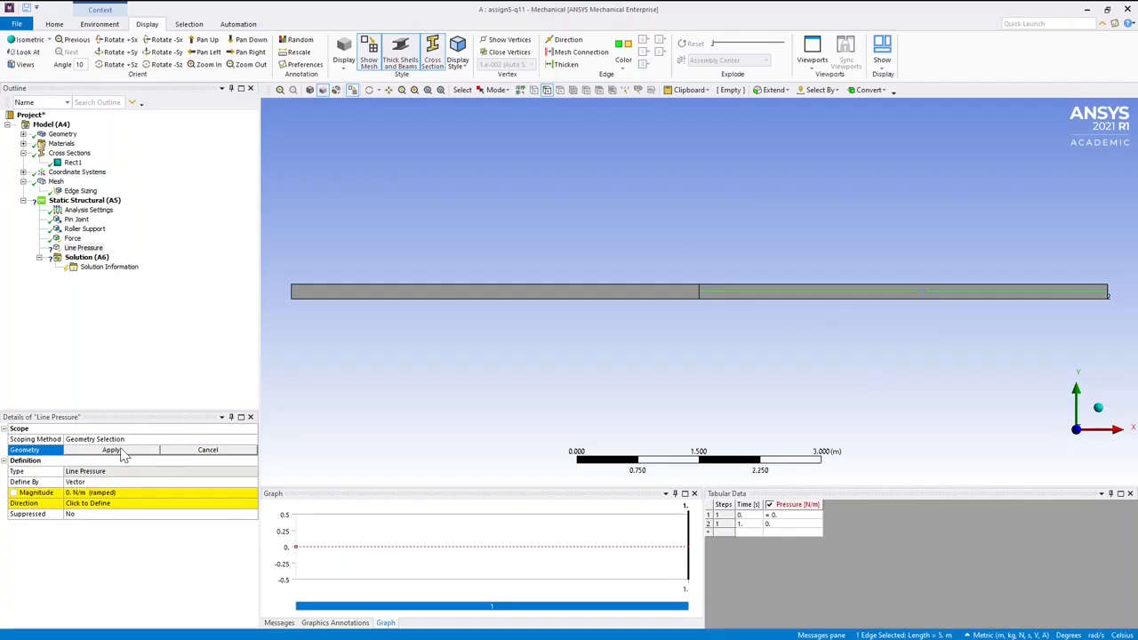
{"action": "left_click", "coordinate": [119, 451]}
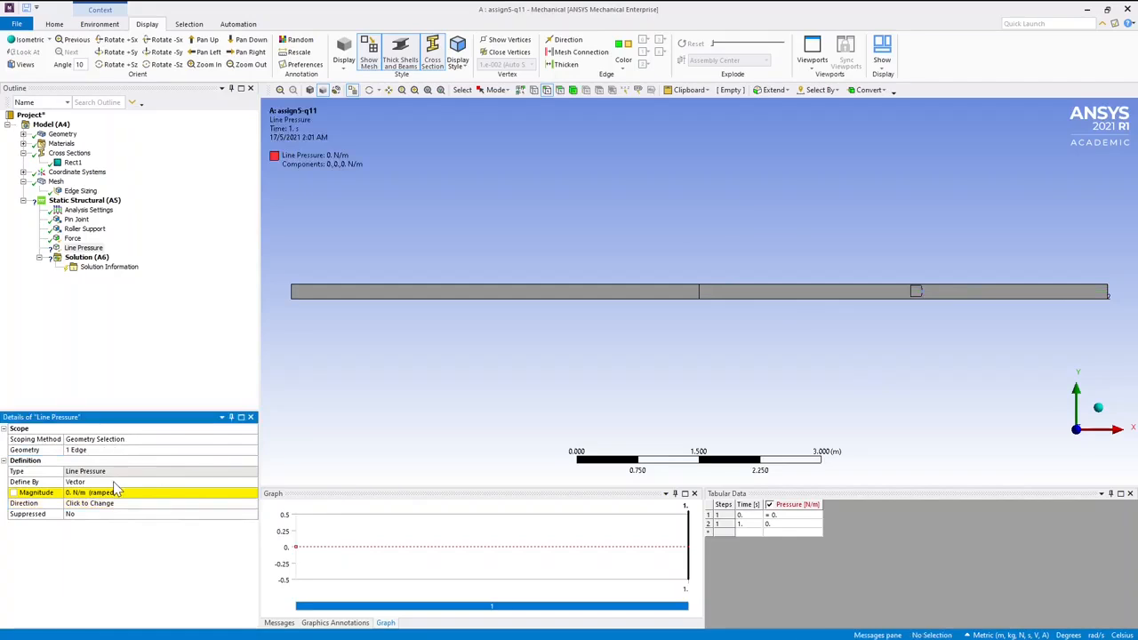
Define the line pressure by components and set its Y Component to -5000 N/m
{"action": "left_click", "coordinate": [116, 482]}
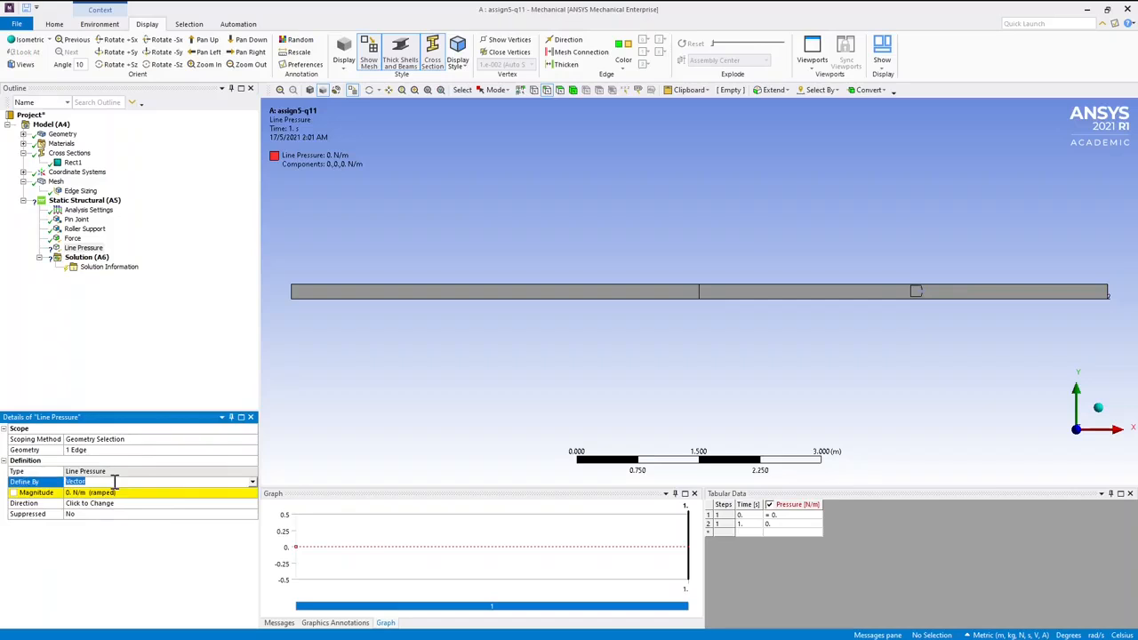
{"action": "left_click", "coordinate": [253, 483]}
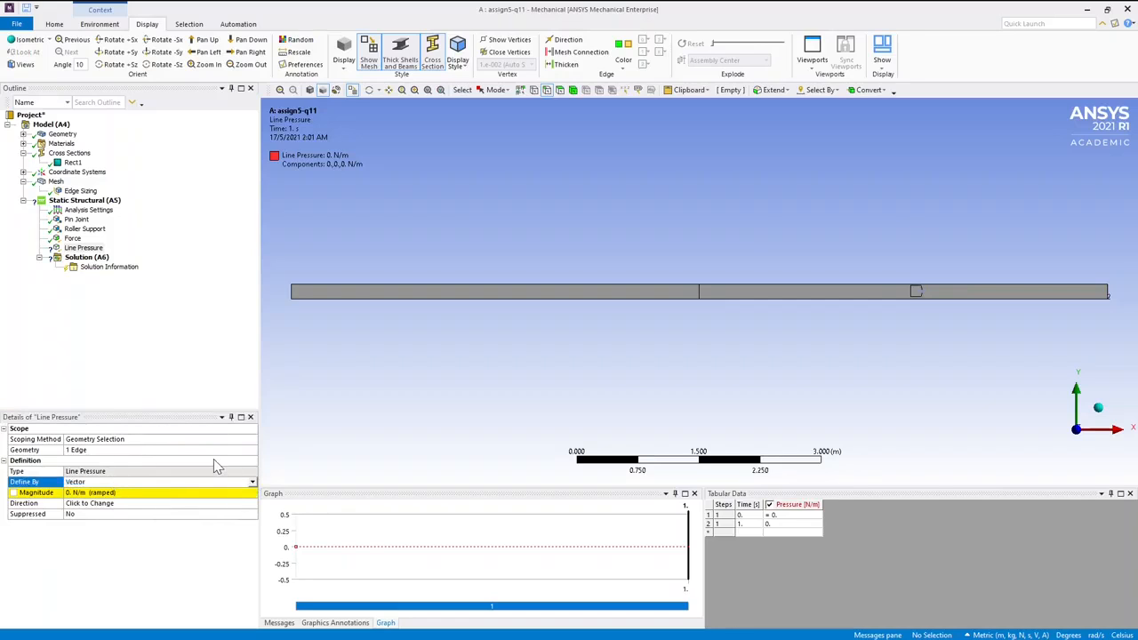
{"action": "left_click", "coordinate": [213, 459]}
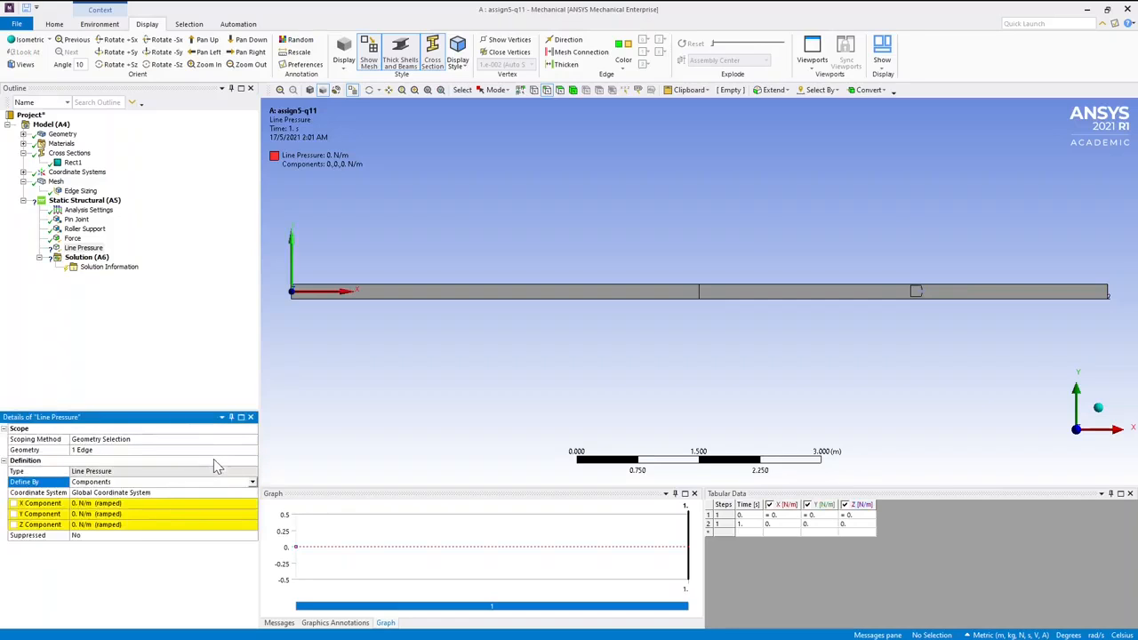
{"action": "left_click", "coordinate": [109, 514]}
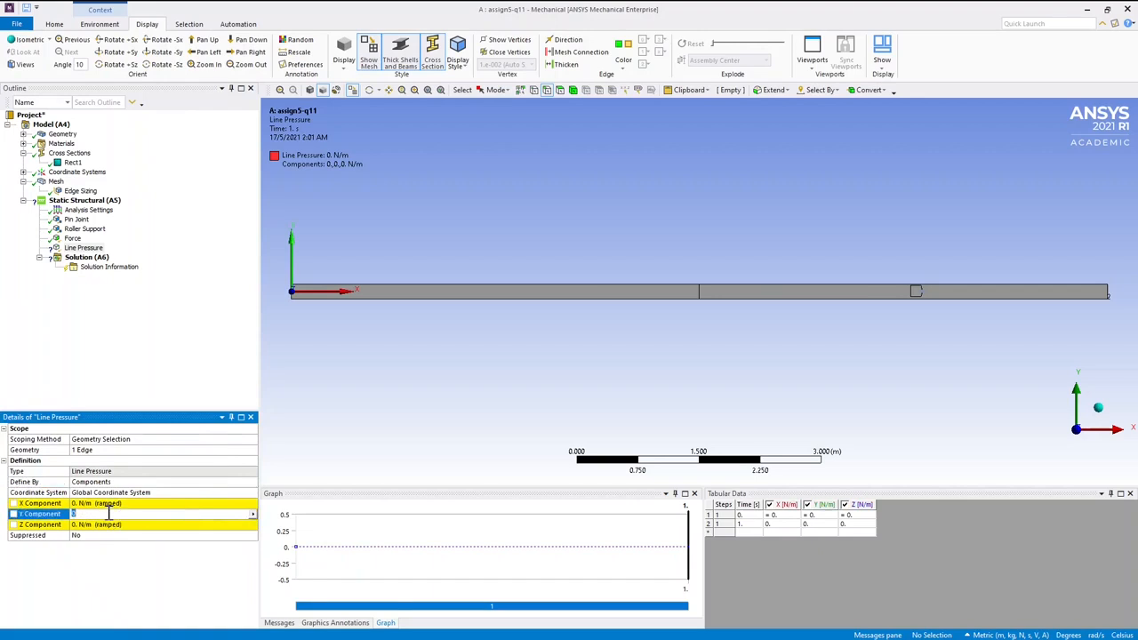
{"action": "type", "text": "-"}
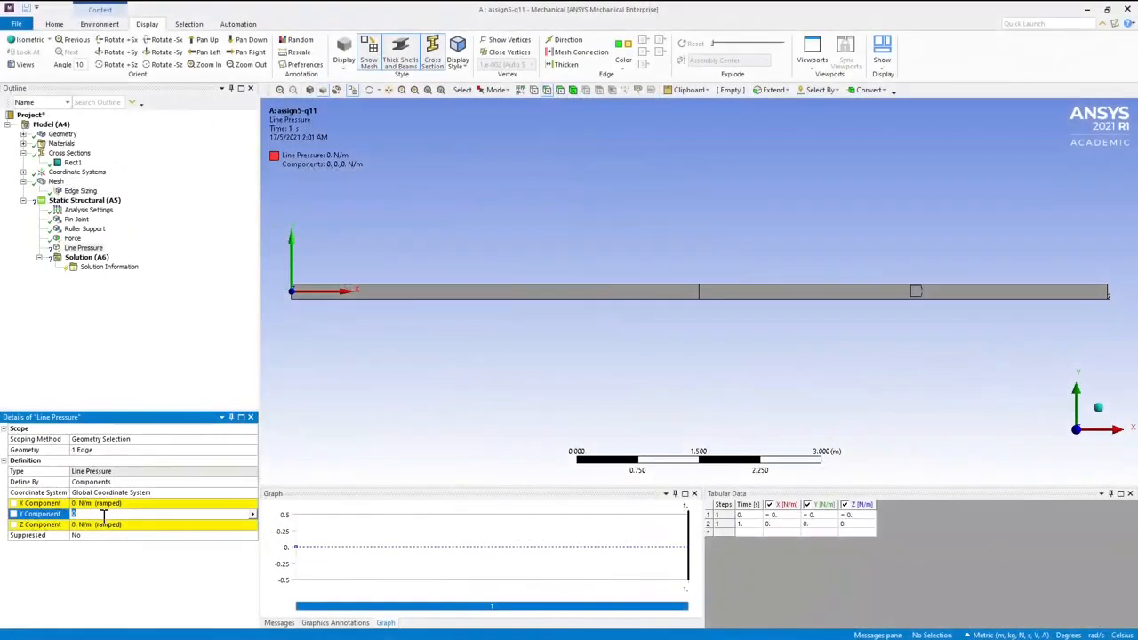
{"action": "type", "text": "-5"}
{"action": "type", "text": "ed)"}
{"action": "left_click", "coordinate": [151, 571]}
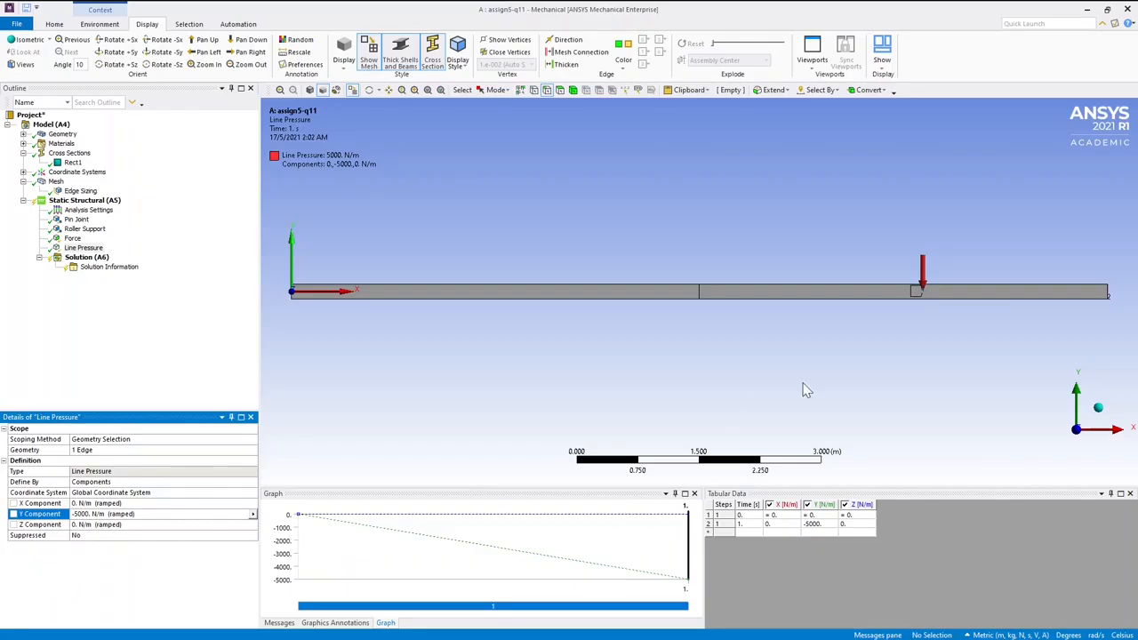
Add a Moment to the static structural analysis, scoped to the beam's end vertex at x = 0 m
{"action": "left_click", "coordinate": [85, 200]}
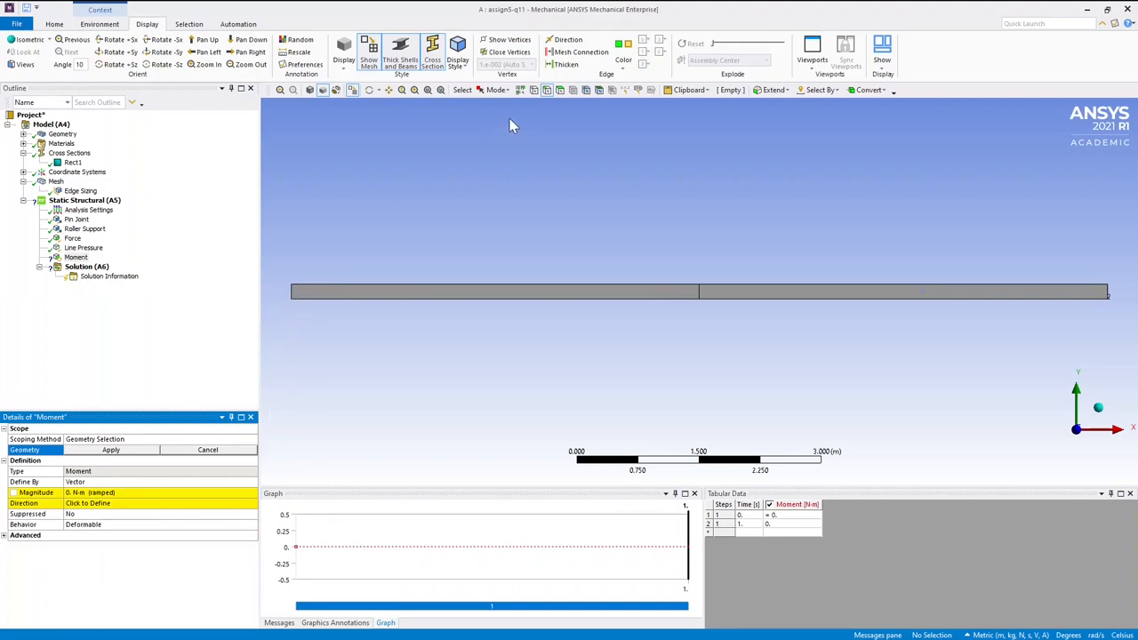
{"action": "left_click", "coordinate": [532, 92]}
{"action": "left_click", "coordinate": [293, 295]}
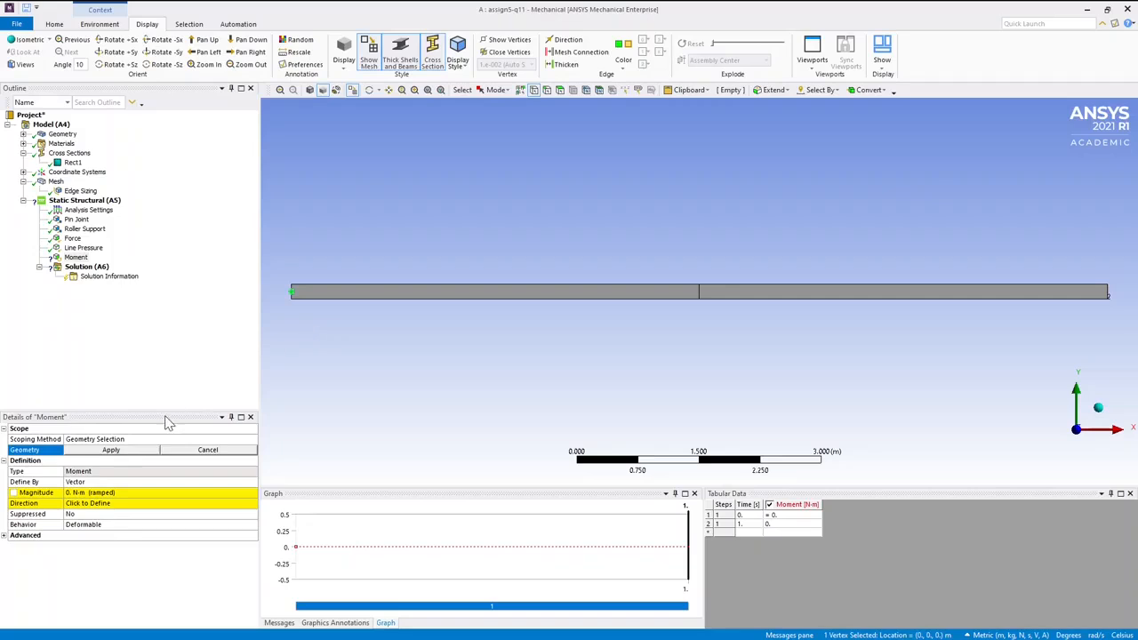
{"action": "left_click", "coordinate": [125, 450]}
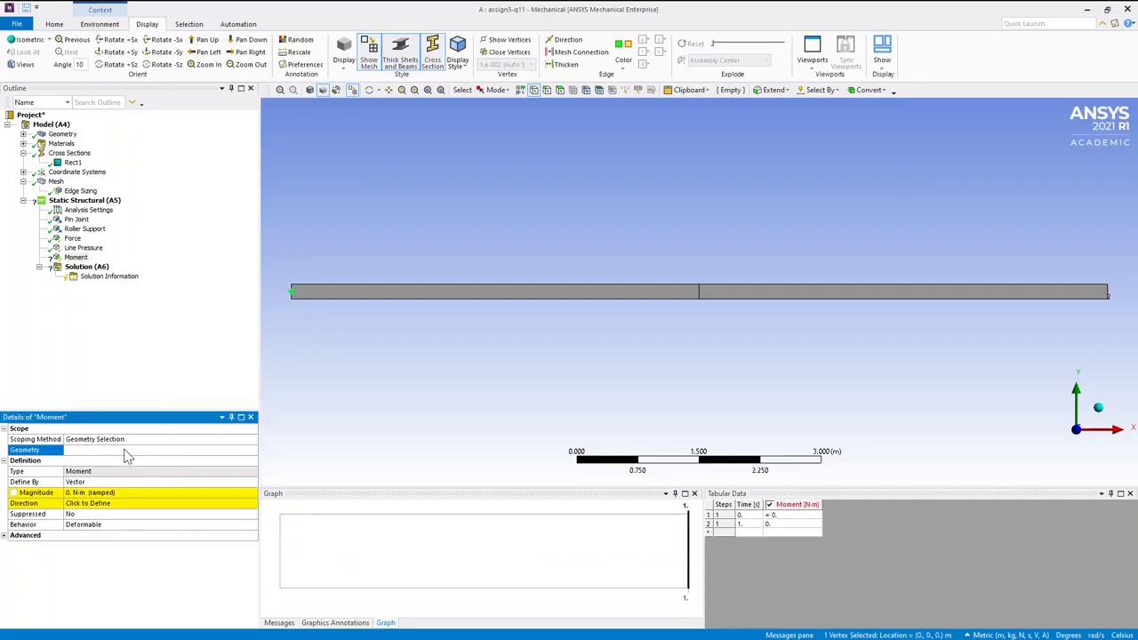
Define the moment by components and set its Z Component to 80000 N·m
{"action": "left_click", "coordinate": [211, 482]}
{"action": "left_click", "coordinate": [254, 482]}
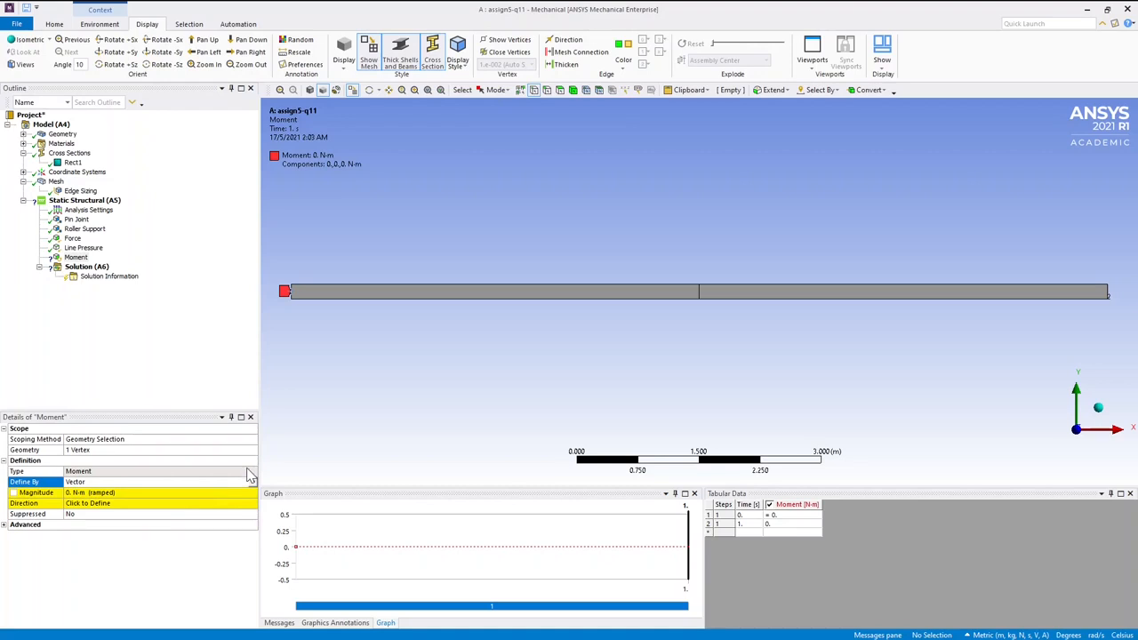
{"action": "left_click", "coordinate": [249, 476]}
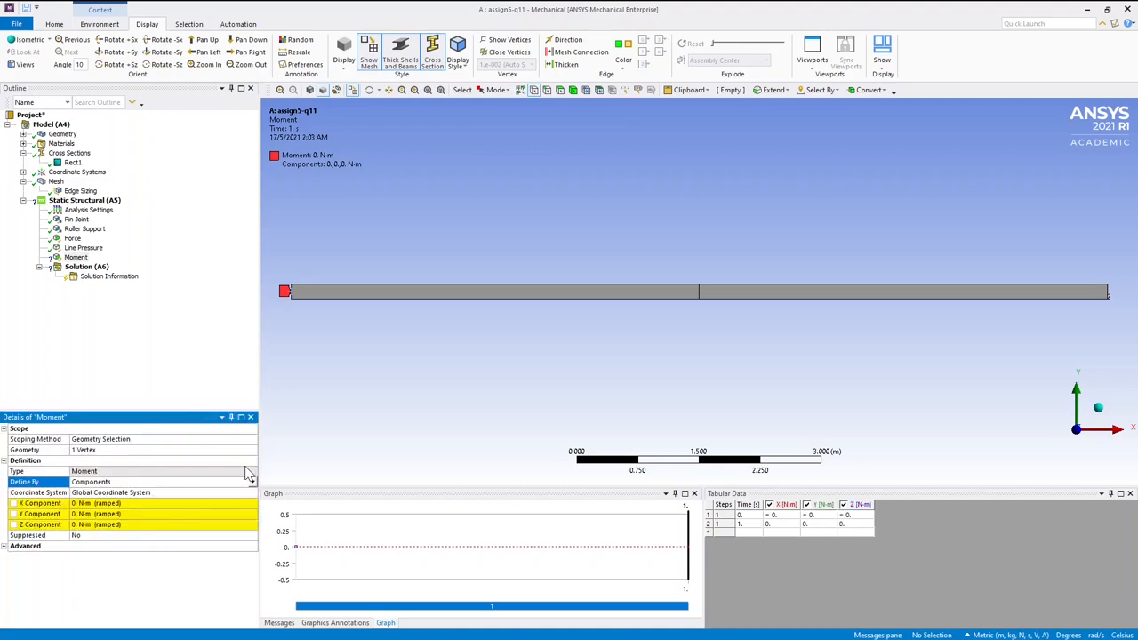
{"action": "left_click", "coordinate": [86, 525]}
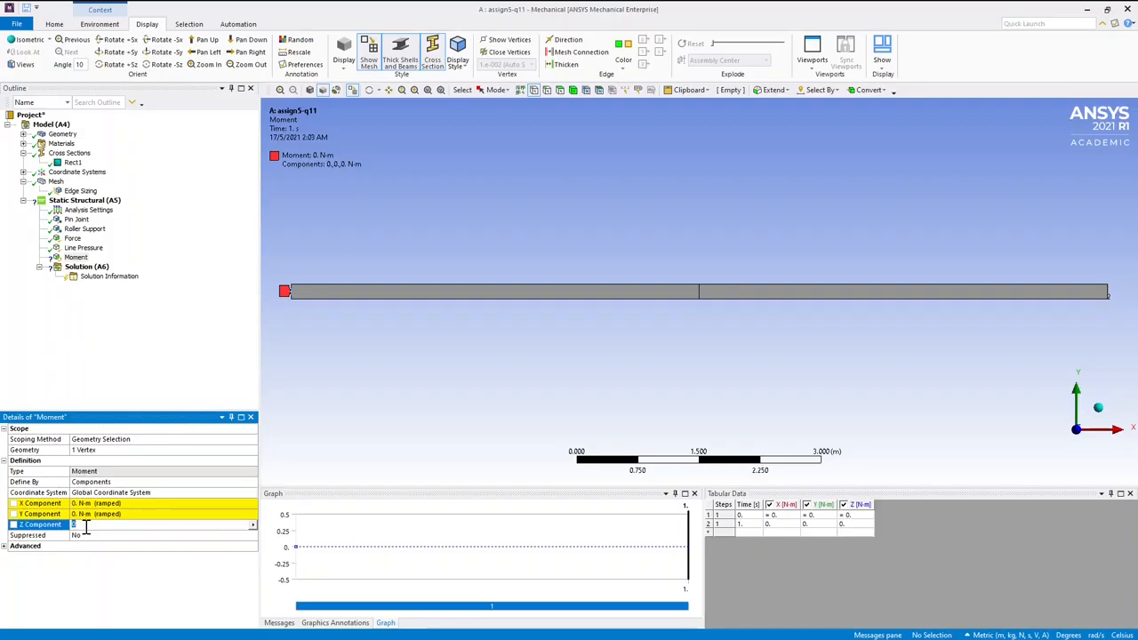
{"action": "type", "text": "80"}
{"action": "key", "text": "Return"}
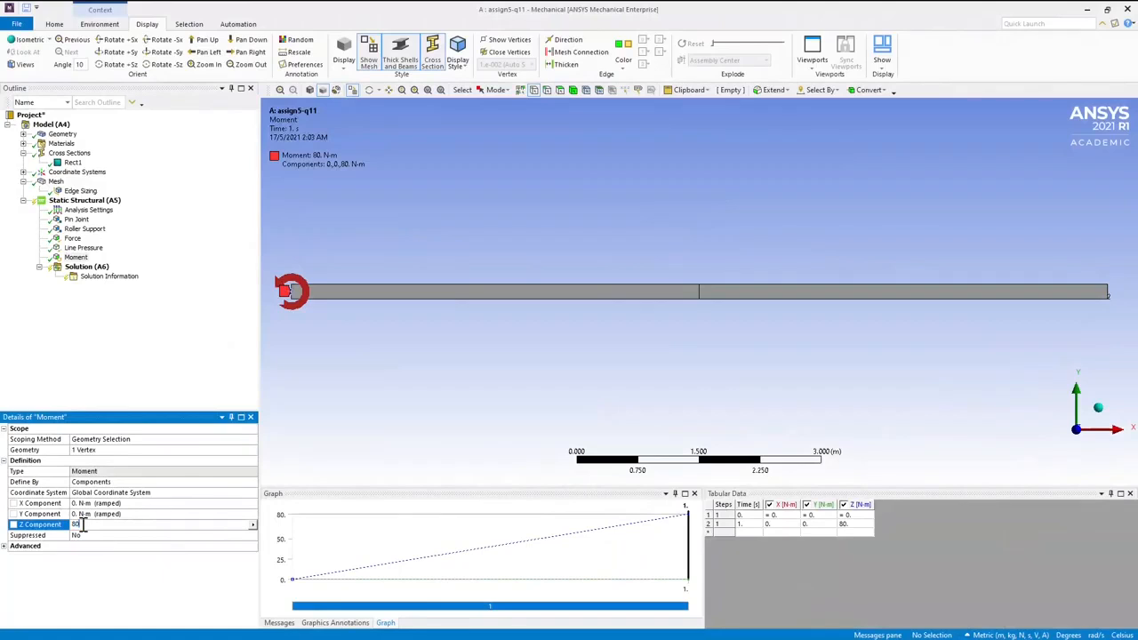
{"action": "type", "text": "ed)"}
{"action": "left_click", "coordinate": [138, 565]}
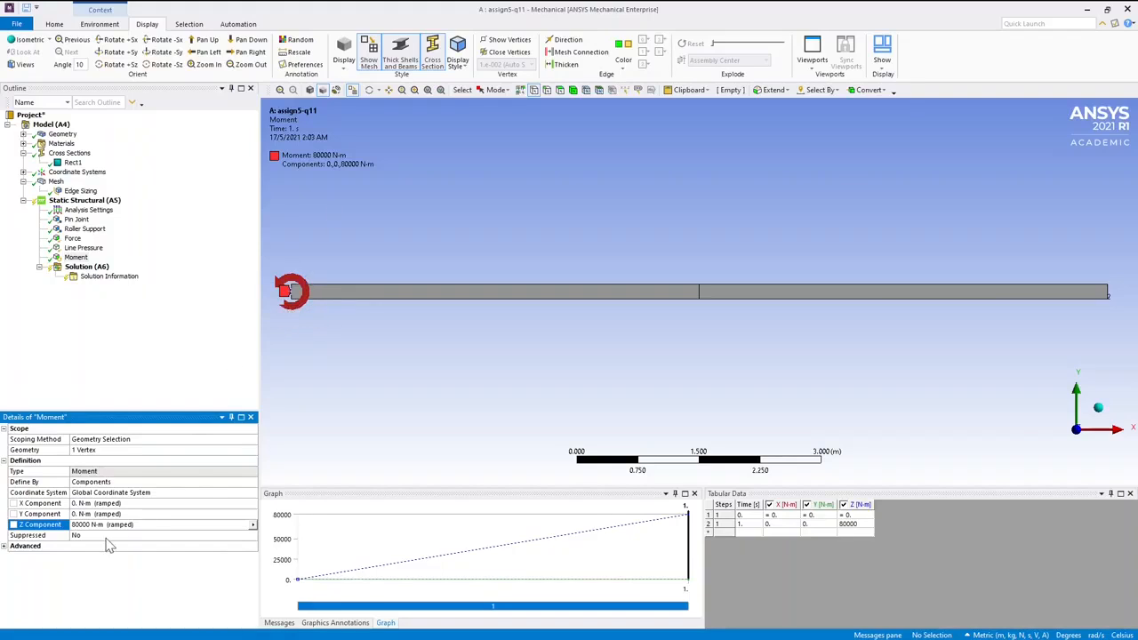
Reverse the moment's direction by setting its Z Component to -80000 N·m
{"action": "left_click", "coordinate": [76, 525]}
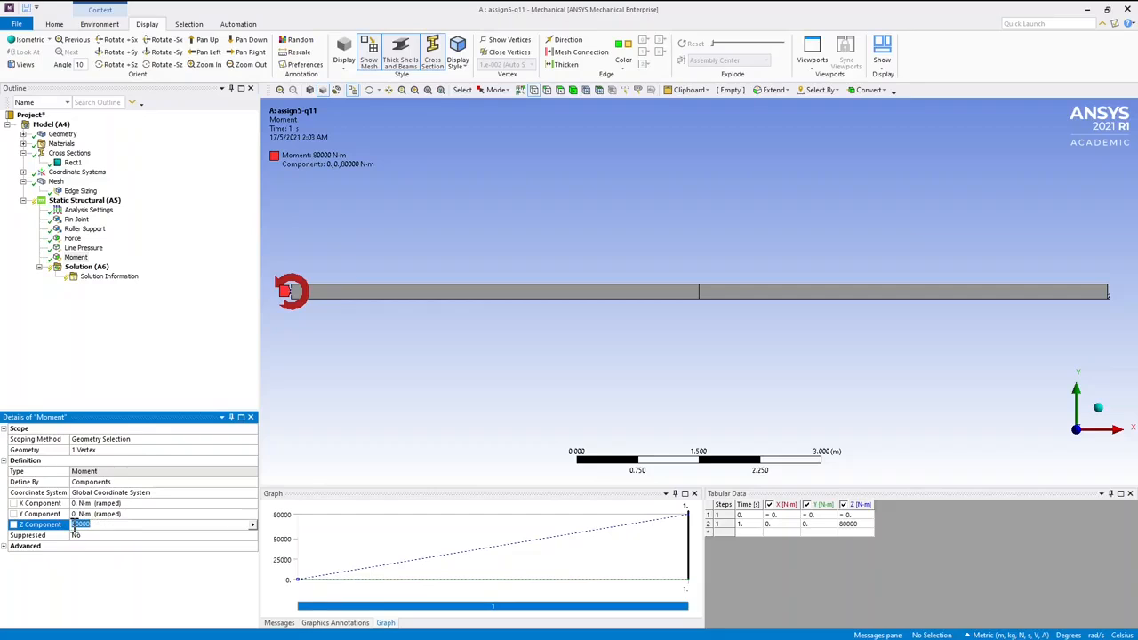
{"action": "left_click", "coordinate": [76, 527]}
{"action": "type", "text": "-"}
{"action": "key", "text": "Return"}
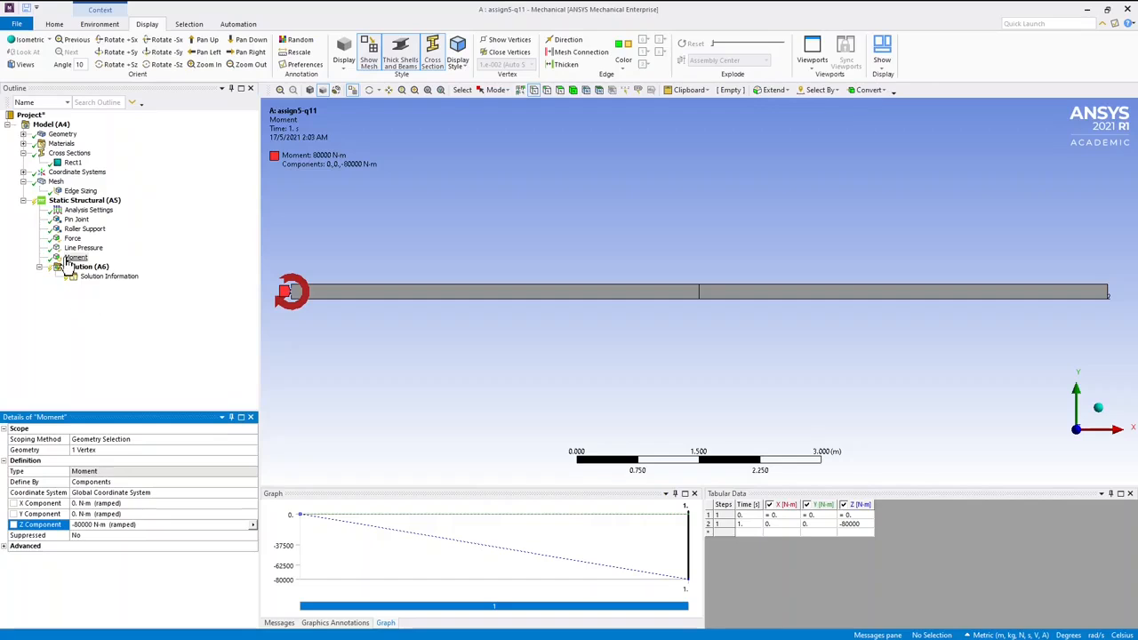
Review all loads and supports on the beam, the geometry details with their basic options, and the assign5 material properties
{"action": "left_click", "coordinate": [80, 202]}
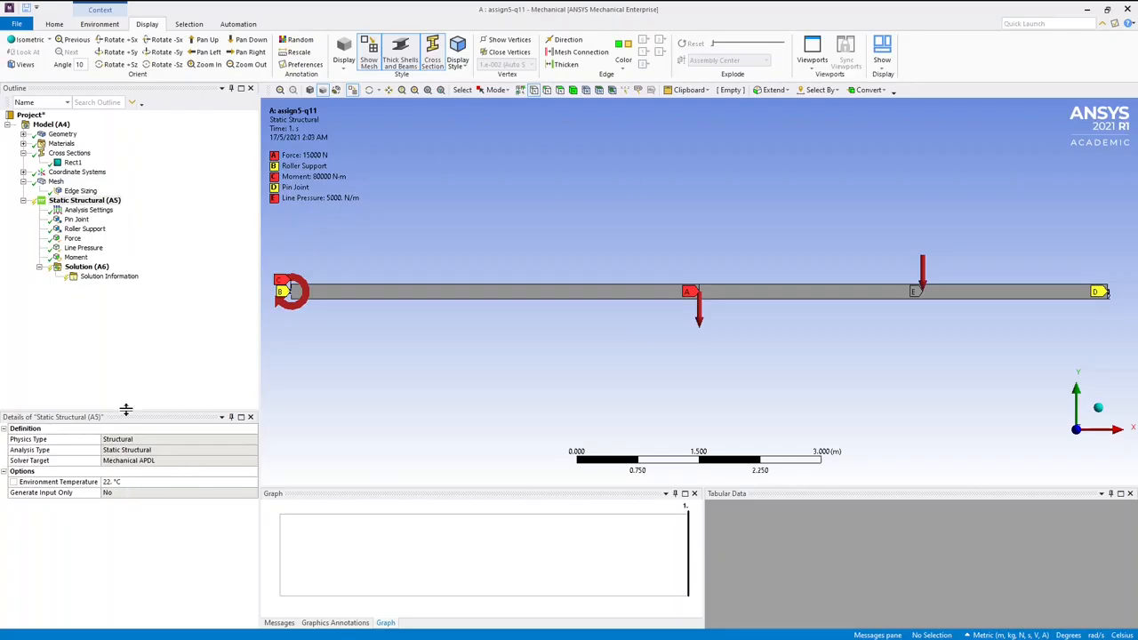
{"action": "left_click", "coordinate": [52, 125]}
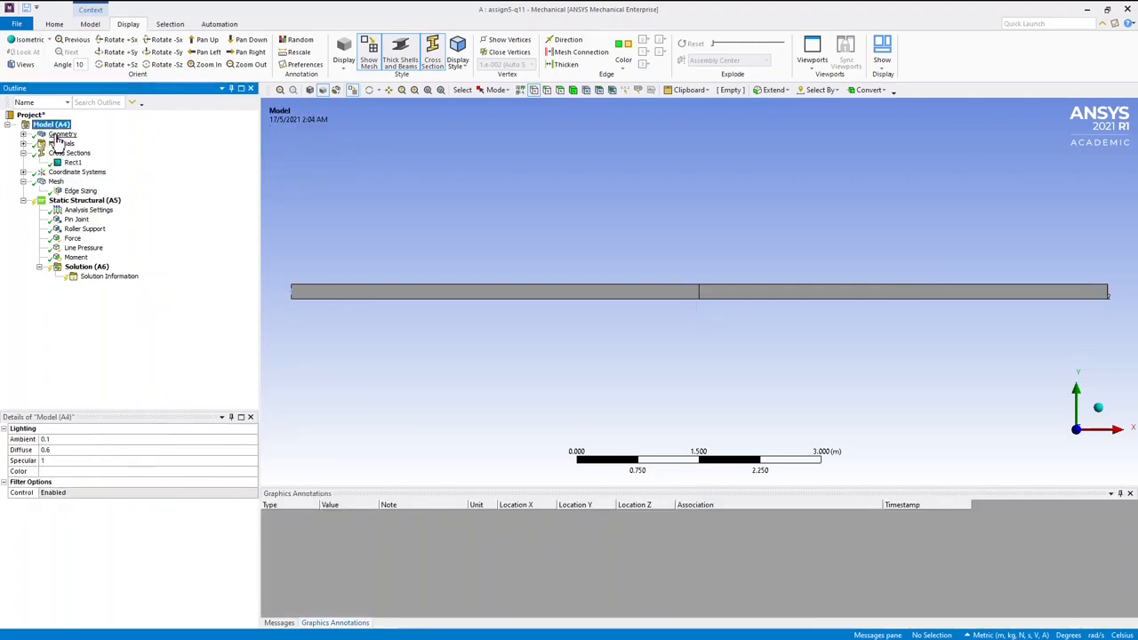
{"action": "left_click", "coordinate": [56, 136]}
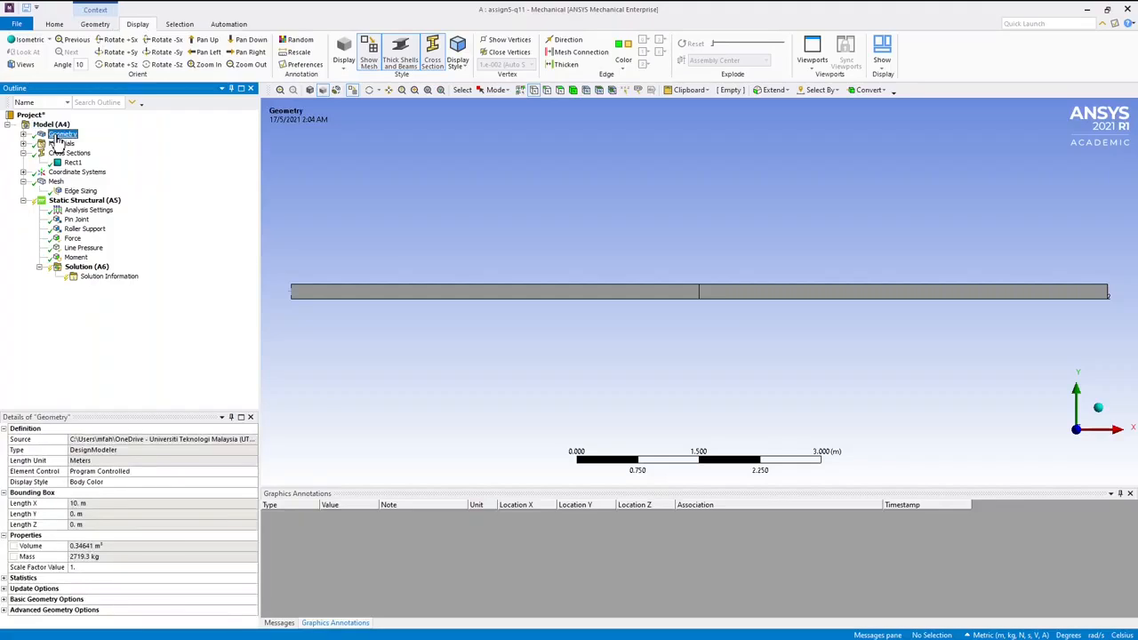
{"action": "left_click", "coordinate": [4, 600]}
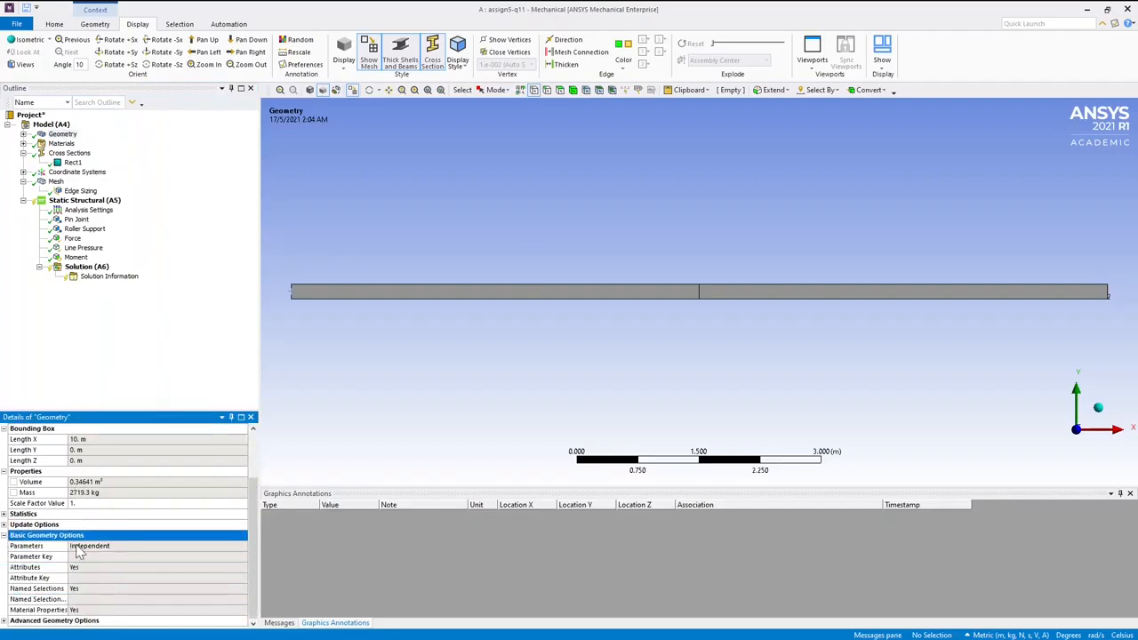
{"action": "left_click", "coordinate": [94, 610]}
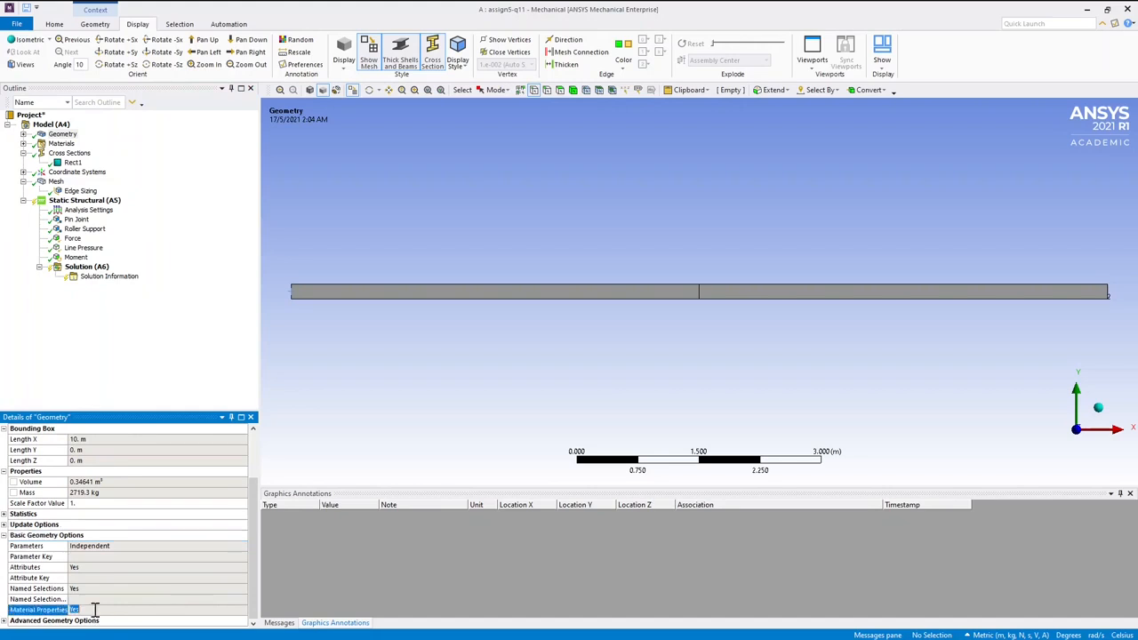
{"action": "scroll", "coordinate": [84, 538], "scroll_direction": "up", "scroll_amount": 2}
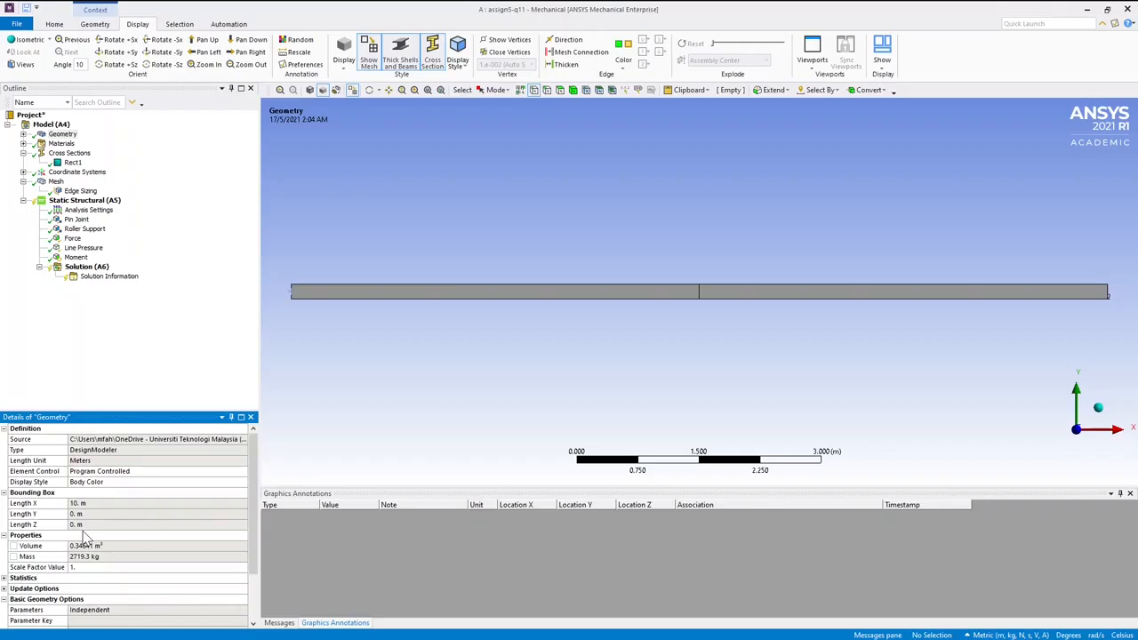
{"action": "scroll", "coordinate": [137, 539], "scroll_direction": "down", "scroll_amount": 1}
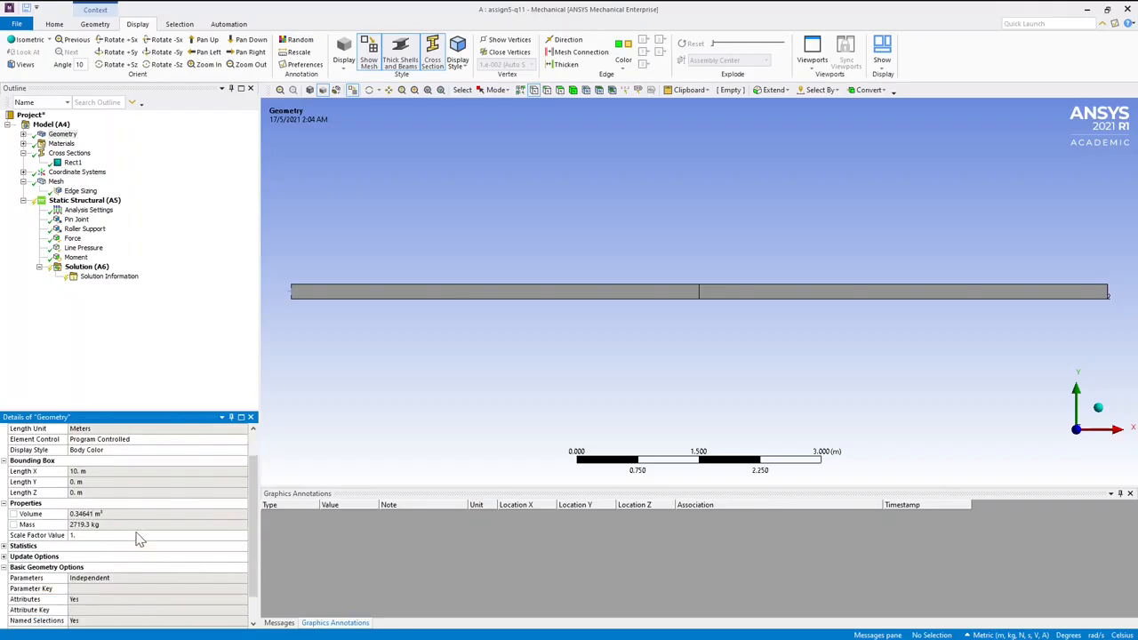
{"action": "scroll", "coordinate": [138, 539], "scroll_direction": "up", "scroll_amount": 1}
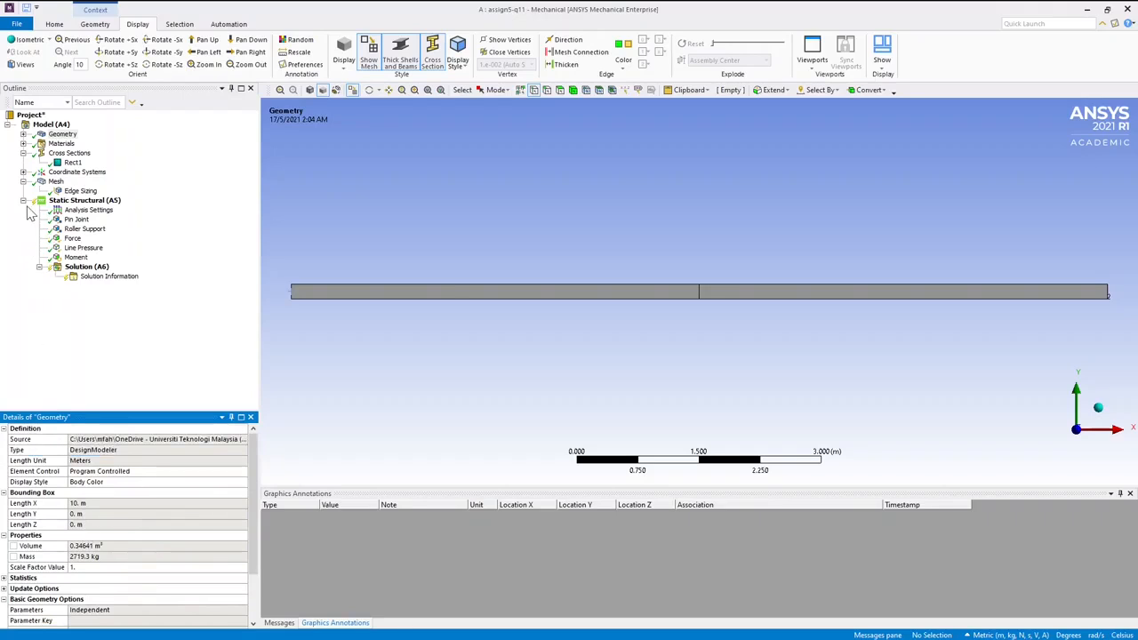
{"action": "left_click", "coordinate": [61, 143]}
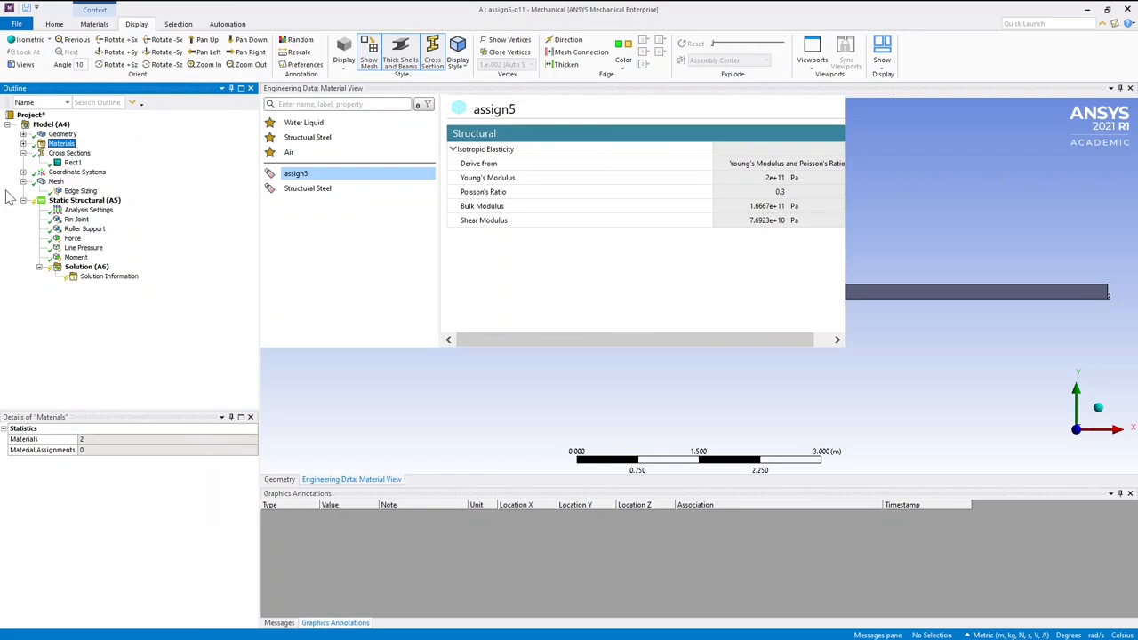
{"action": "left_click", "coordinate": [23, 153]}
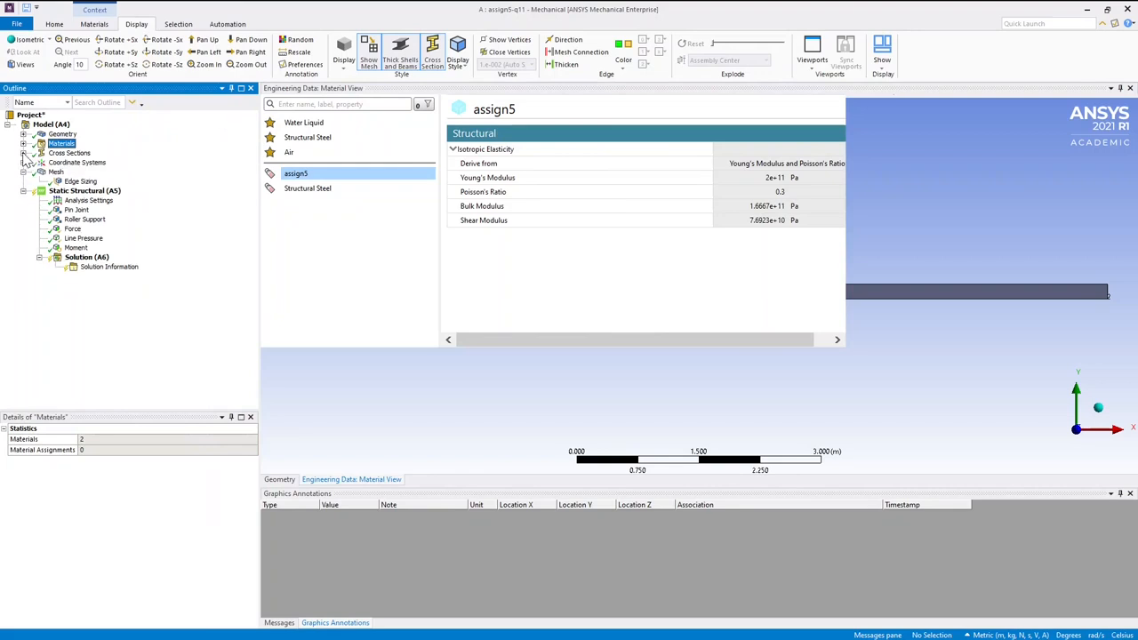
Review the model's Rect1 cross section dimensions and physical properties, and the type and origin of the Global Coordinate System
{"action": "left_click", "coordinate": [24, 144]}
{"action": "left_click", "coordinate": [24, 144]}
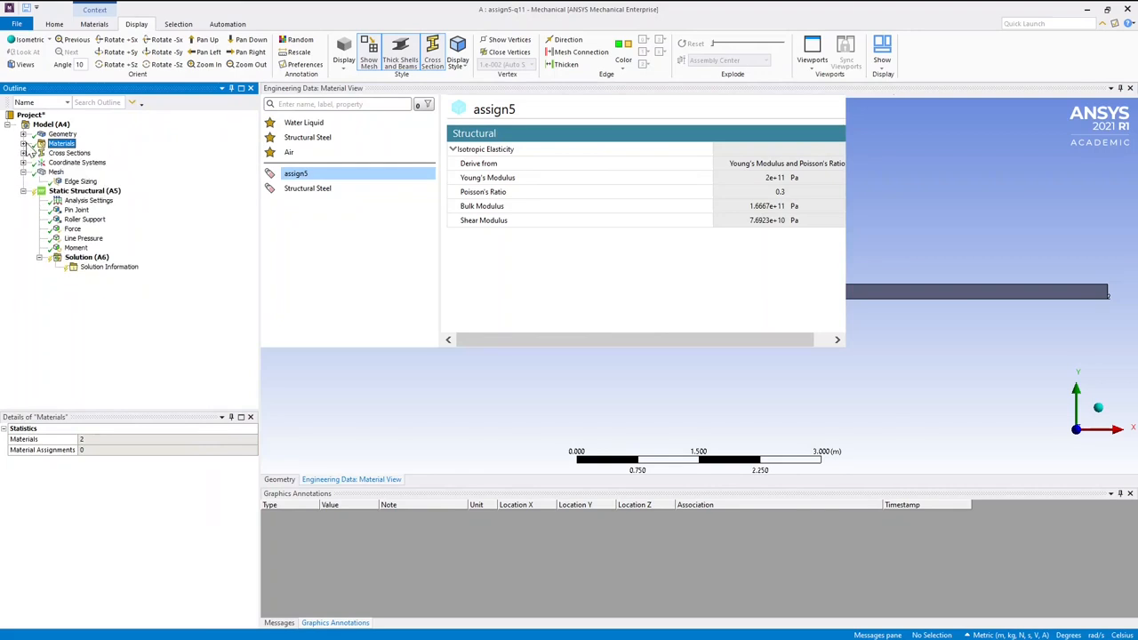
{"action": "left_click", "coordinate": [68, 153]}
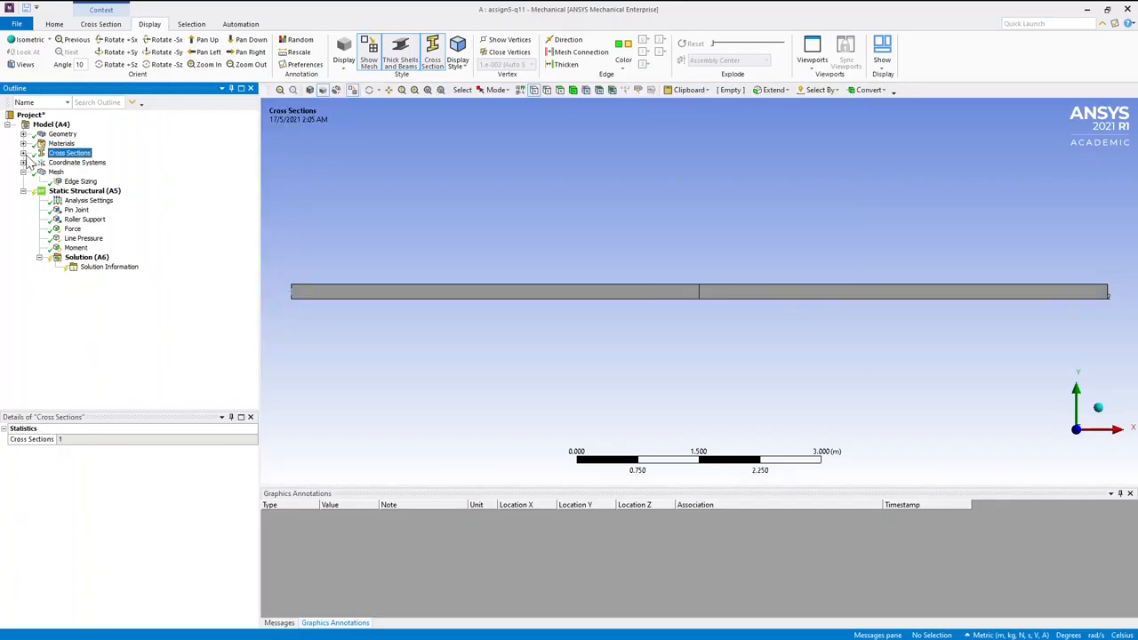
{"action": "left_click", "coordinate": [23, 153]}
{"action": "left_click", "coordinate": [72, 163]}
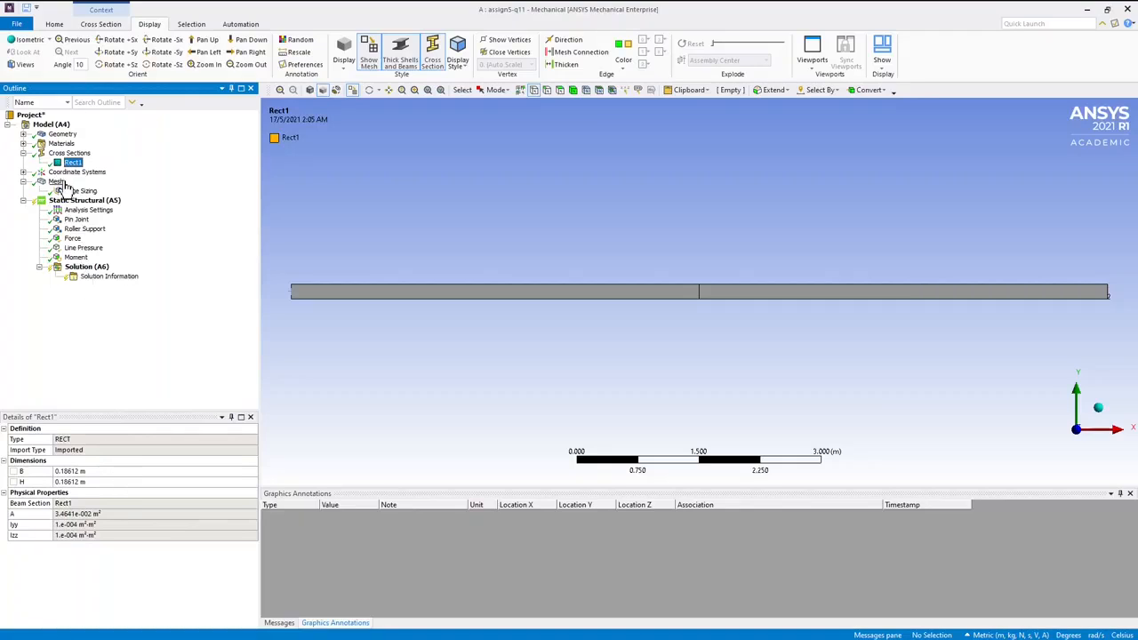
{"action": "left_click", "coordinate": [64, 172]}
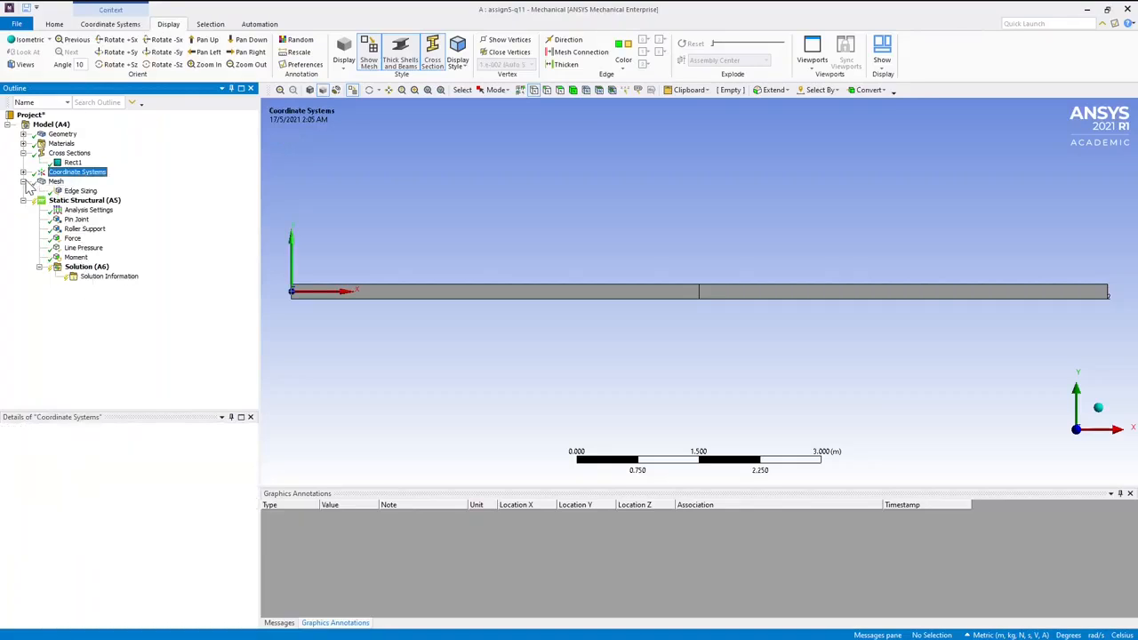
{"action": "left_click", "coordinate": [23, 173]}
{"action": "left_click", "coordinate": [80, 182]}
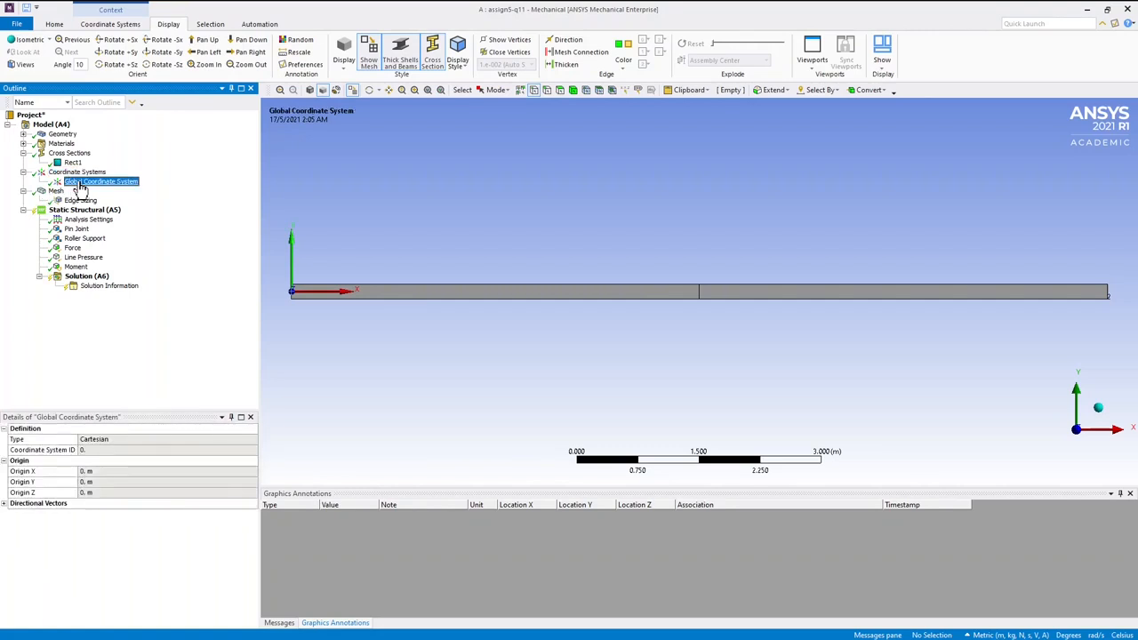
Examine the mesh's sizing, quality, inflation, advanced and statistics details, along with the Edge Sizing definition
{"action": "left_click", "coordinate": [46, 192]}
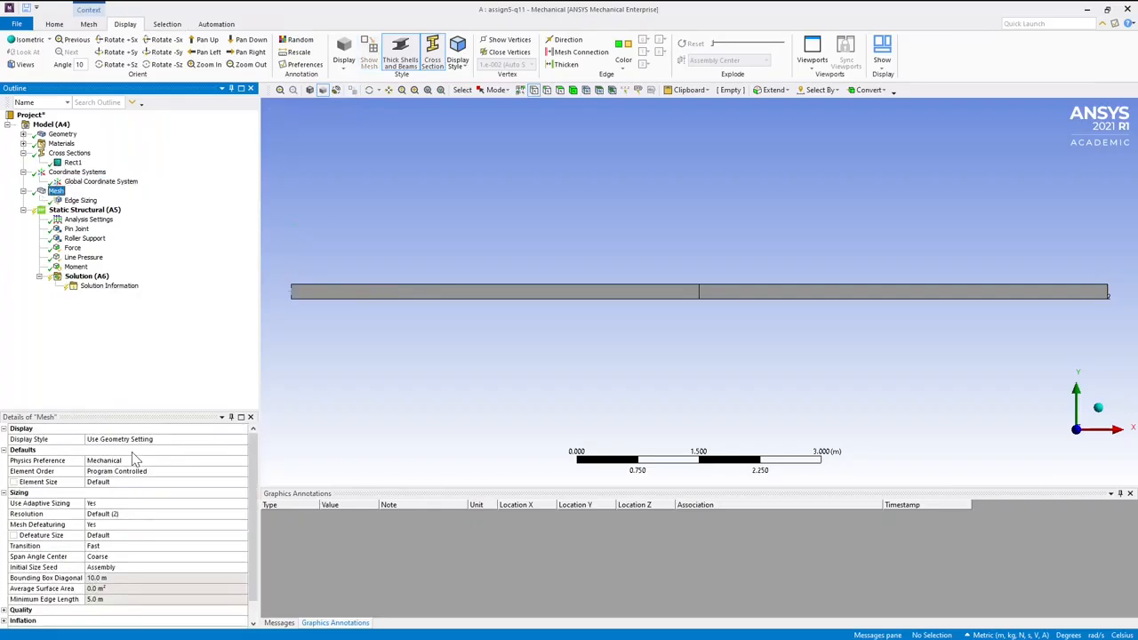
{"action": "scroll", "coordinate": [132, 457], "scroll_direction": "down", "scroll_amount": 1}
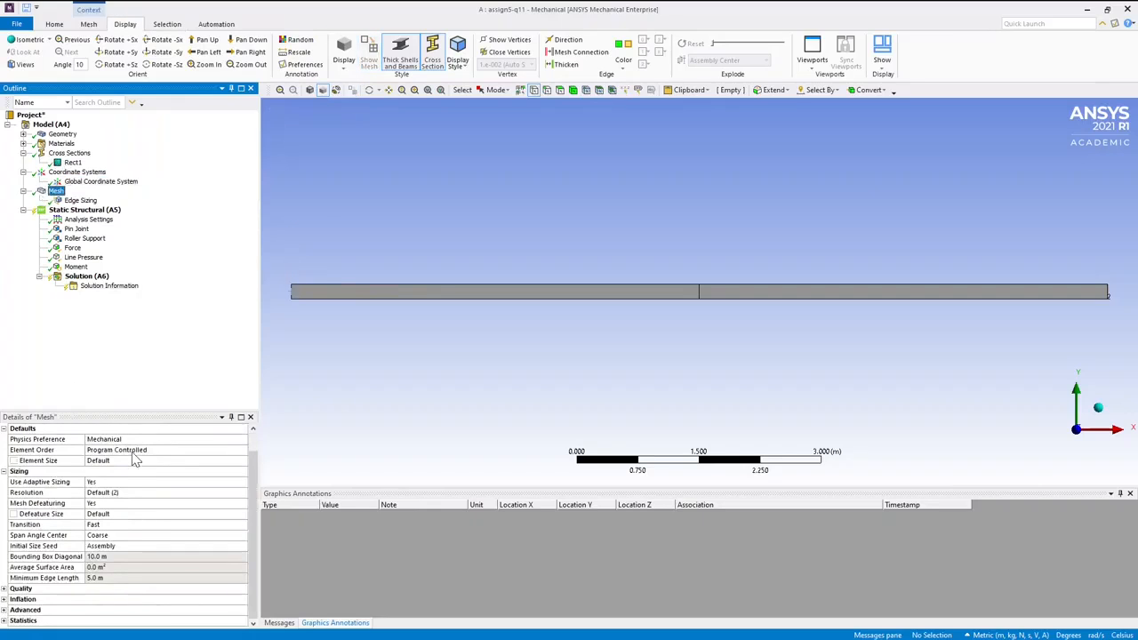
{"action": "left_click", "coordinate": [5, 591]}
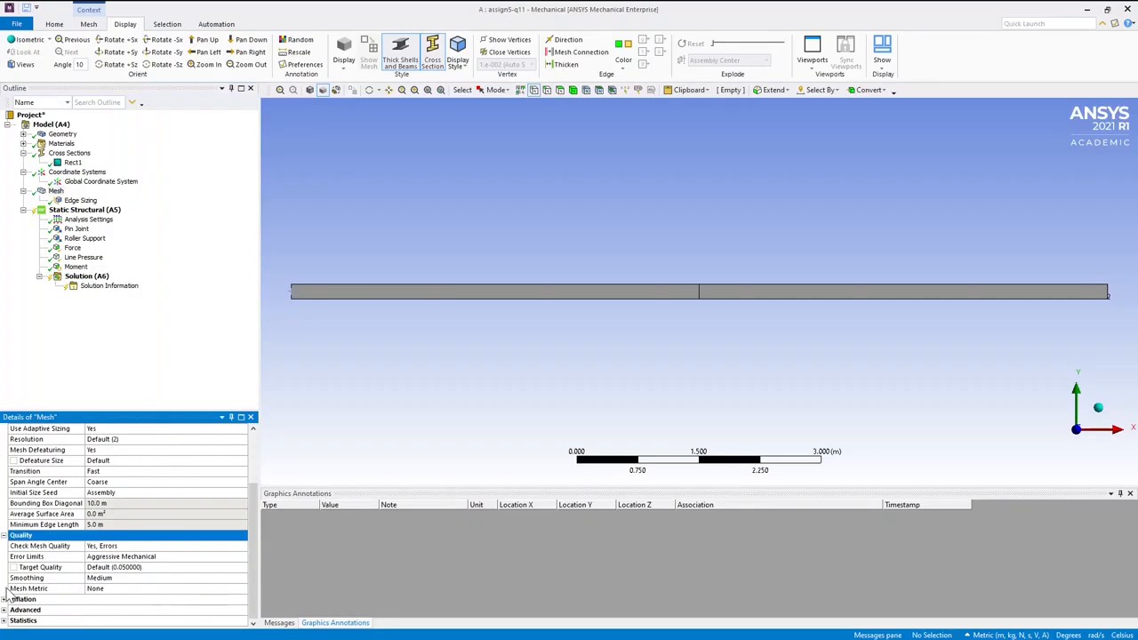
{"action": "left_click", "coordinate": [5, 601]}
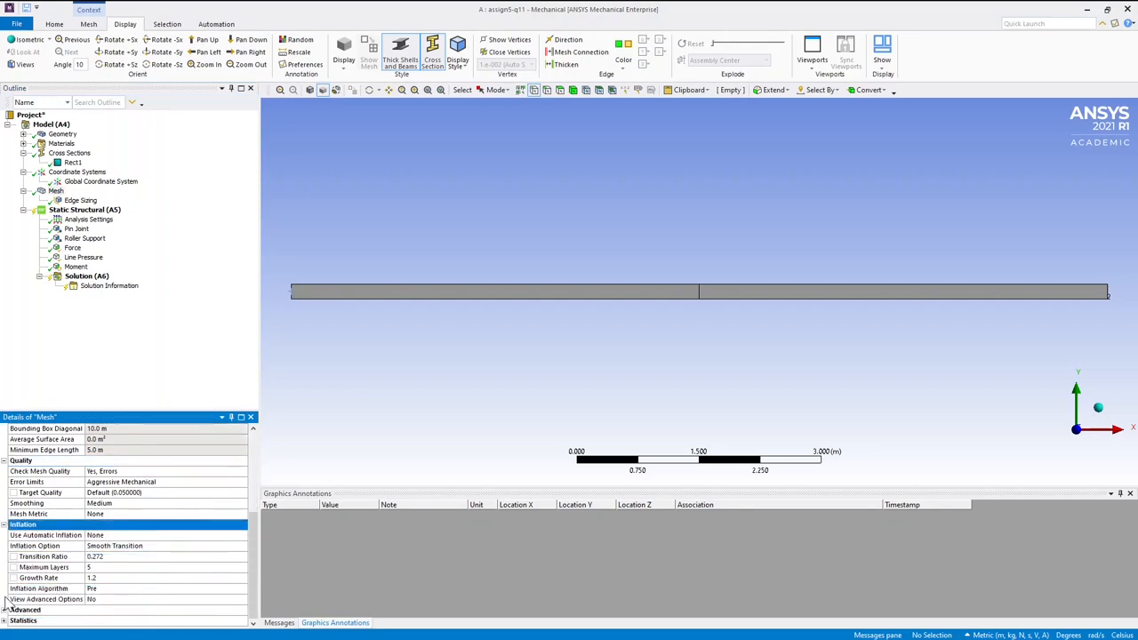
{"action": "left_click", "coordinate": [5, 610]}
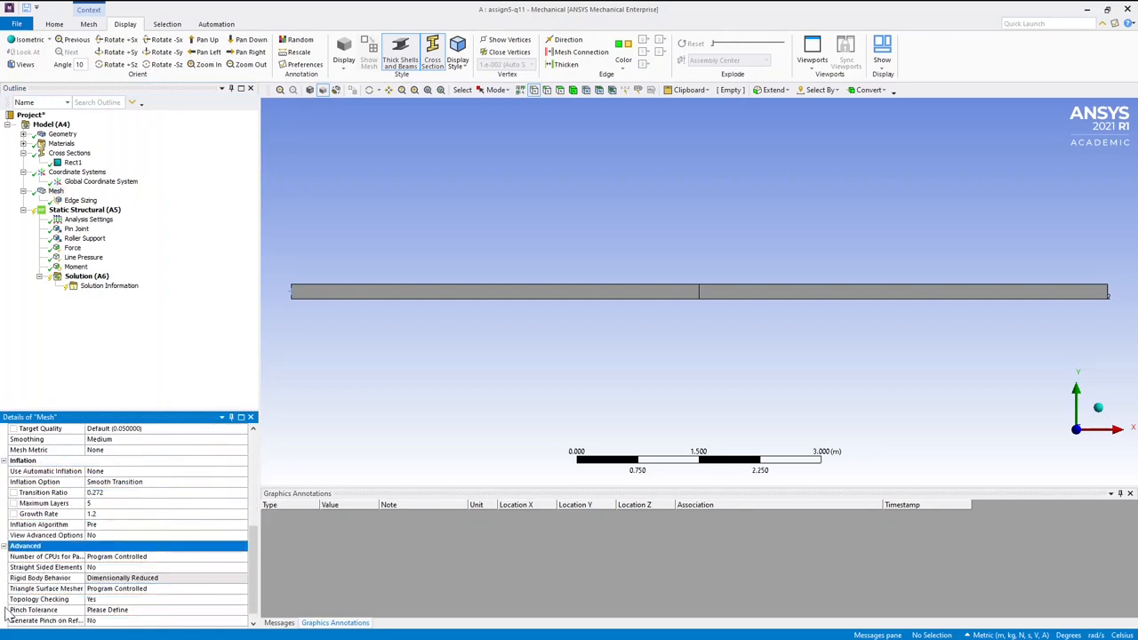
{"action": "left_click", "coordinate": [6, 620]}
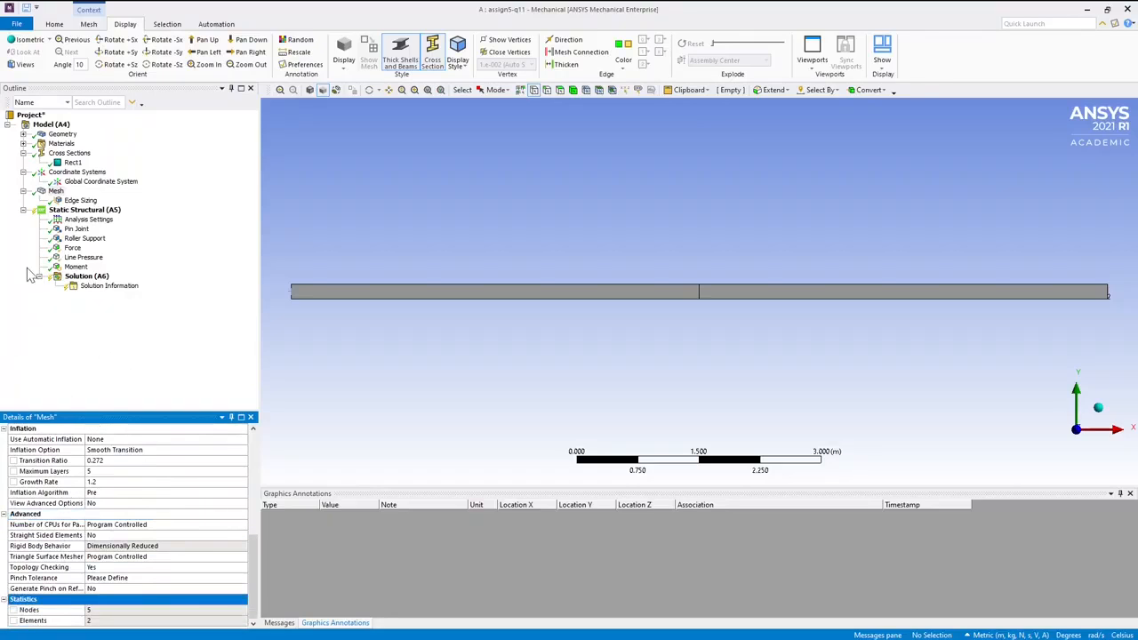
{"action": "left_click", "coordinate": [78, 201]}
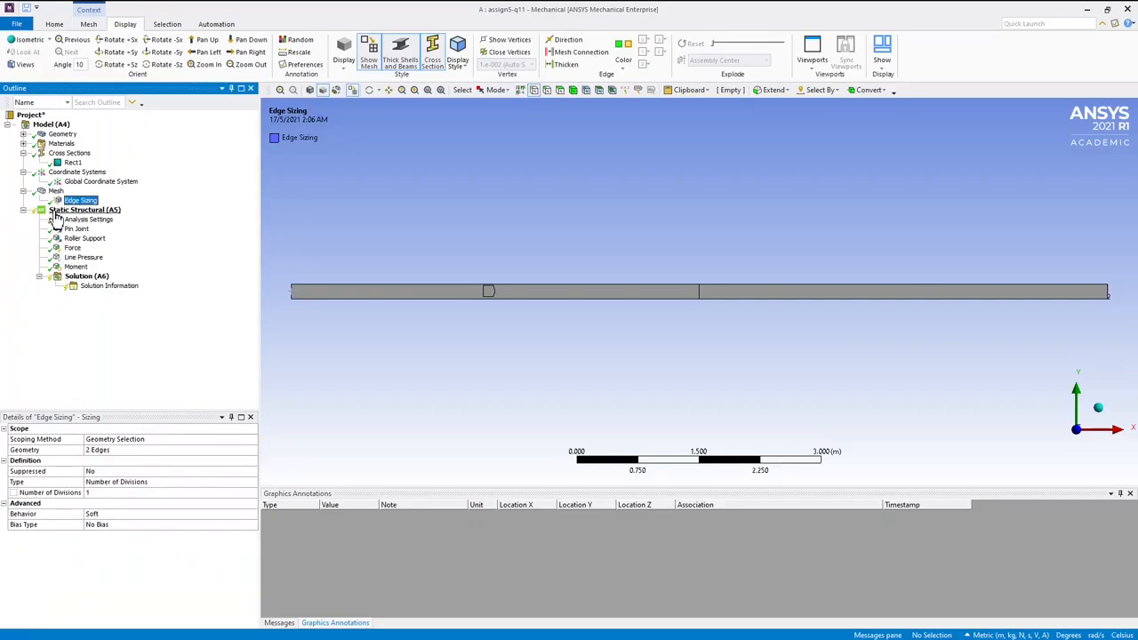
Review the Static Structural environment, its Analysis Settings and Pin Joint, and the Solution and Solution Information details
{"action": "left_click", "coordinate": [85, 210]}
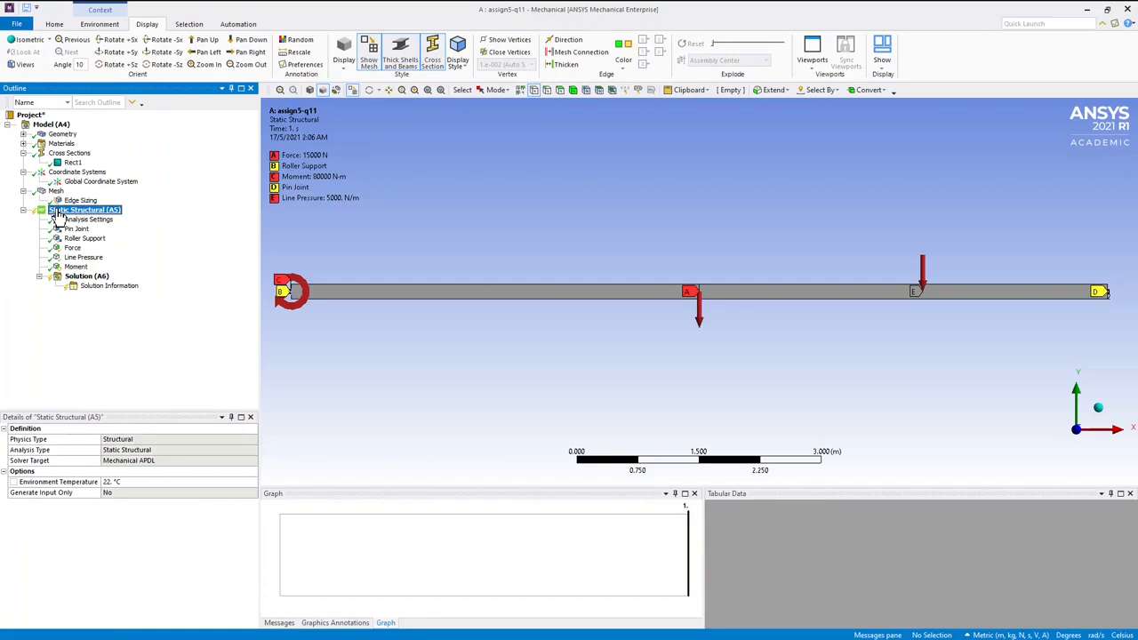
{"action": "left_click", "coordinate": [59, 220]}
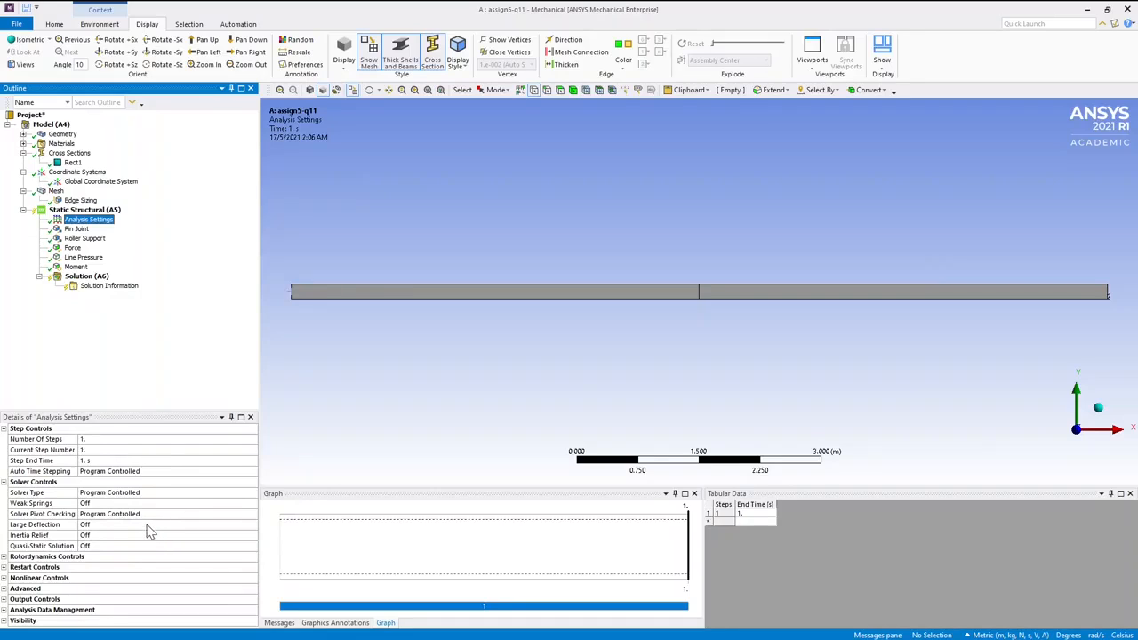
{"action": "left_click", "coordinate": [76, 229]}
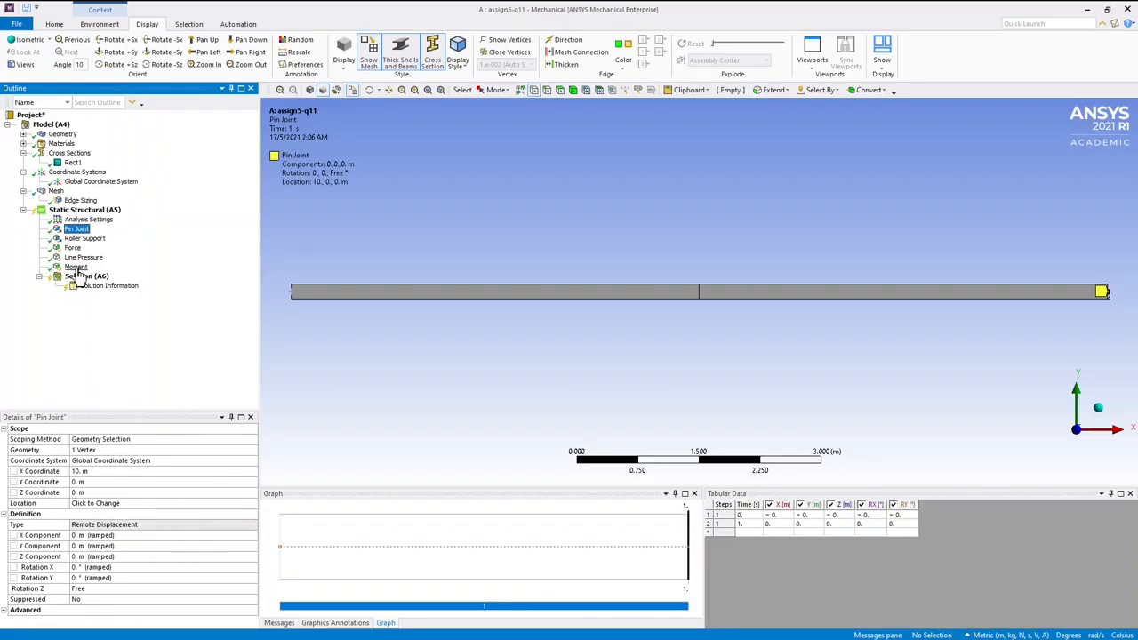
{"action": "left_click", "coordinate": [80, 279]}
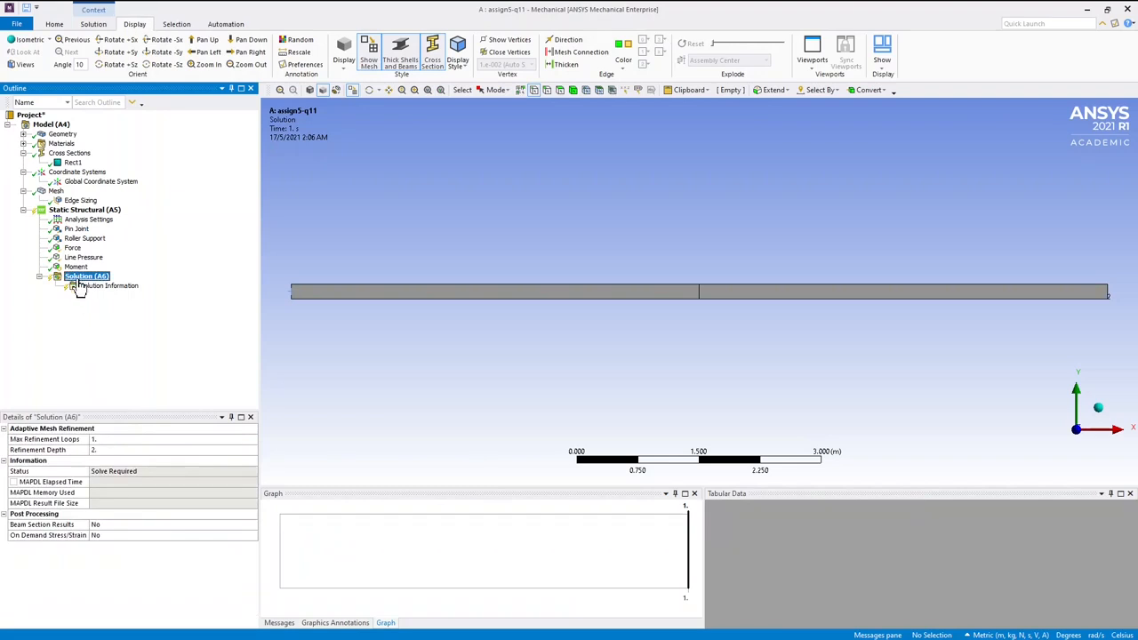
{"action": "left_click", "coordinate": [82, 288]}
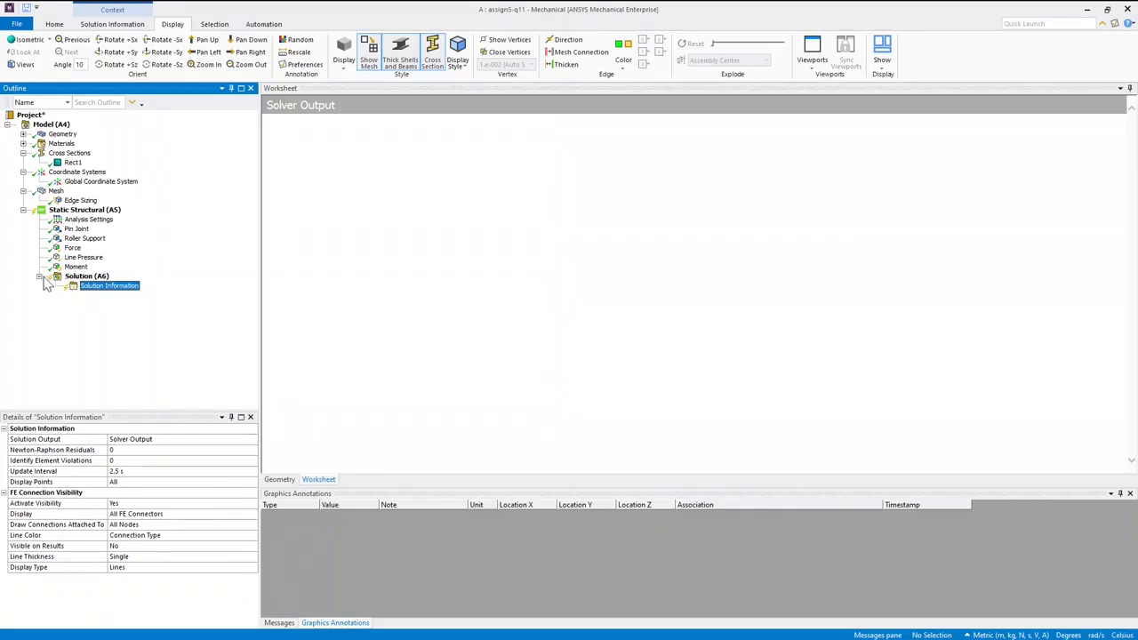
{"action": "left_click", "coordinate": [40, 277]}
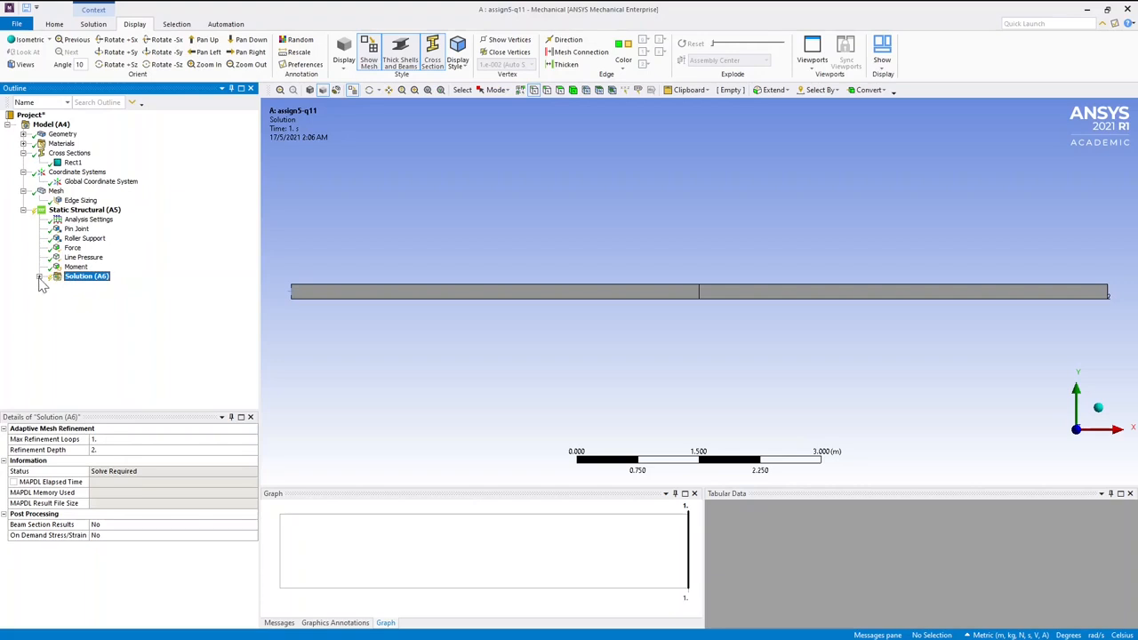
{"action": "left_click", "coordinate": [40, 278]}
Add a Directional Deformation result for all bodies to the solution and set its orientation to Y Axis
{"action": "left_click", "coordinate": [96, 278]}
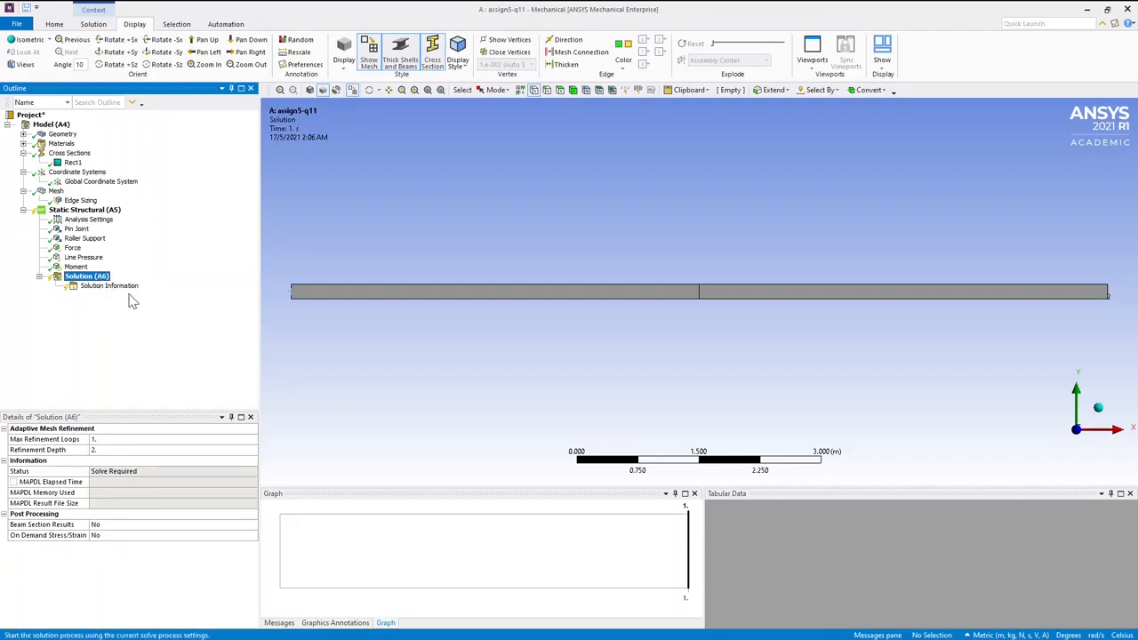
{"action": "left_click", "coordinate": [351, 307]}
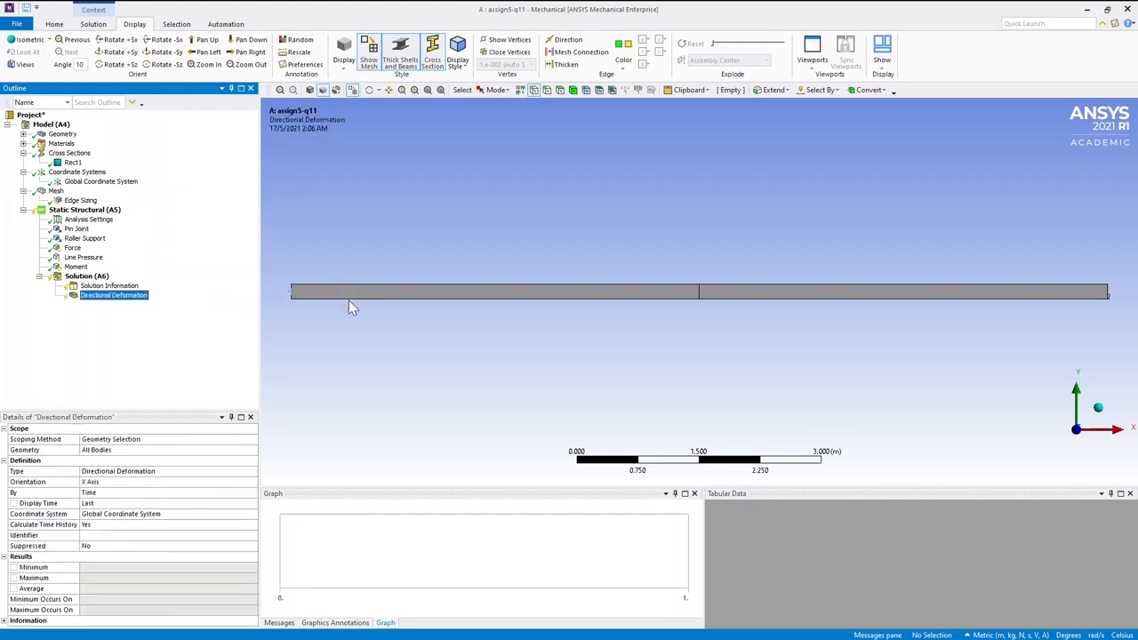
{"action": "left_click", "coordinate": [172, 481]}
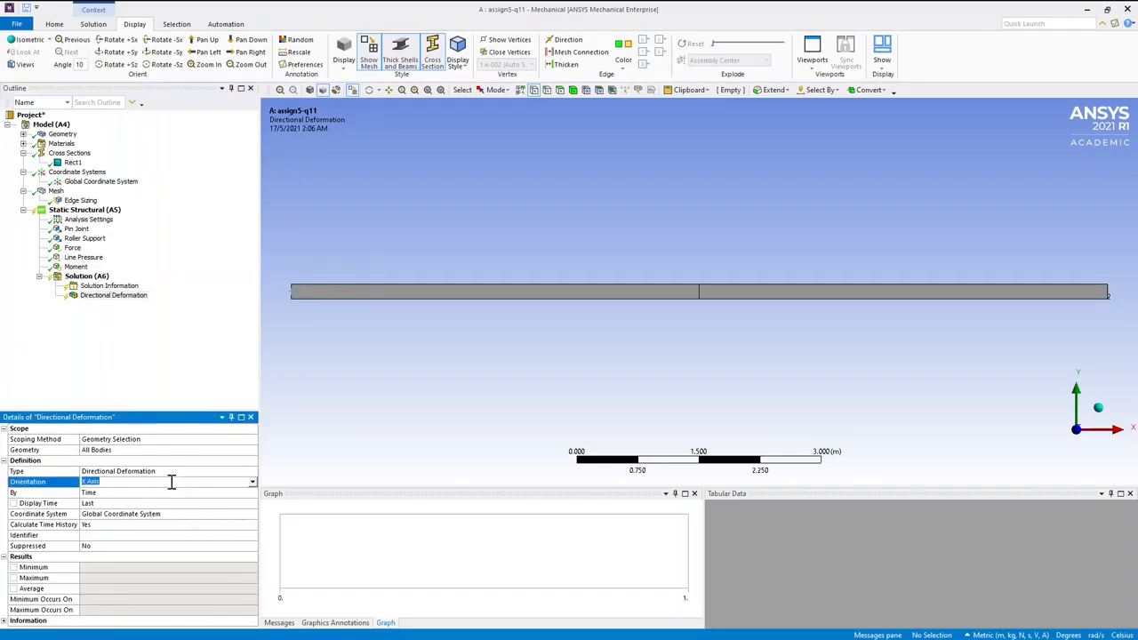
{"action": "left_click", "coordinate": [254, 483]}
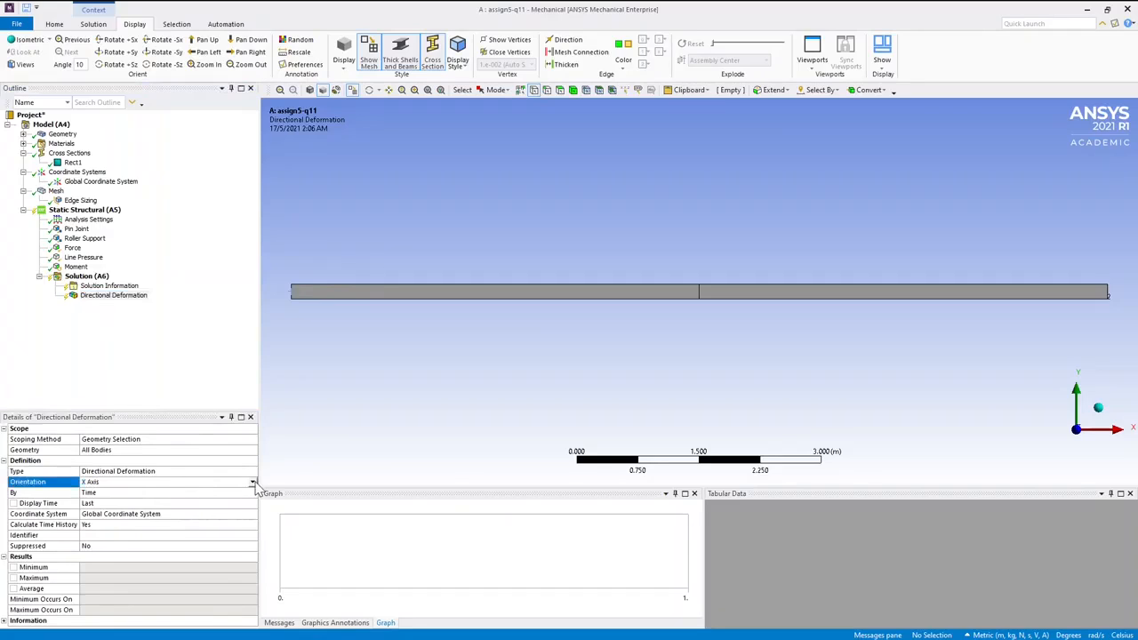
{"action": "left_click", "coordinate": [214, 472]}
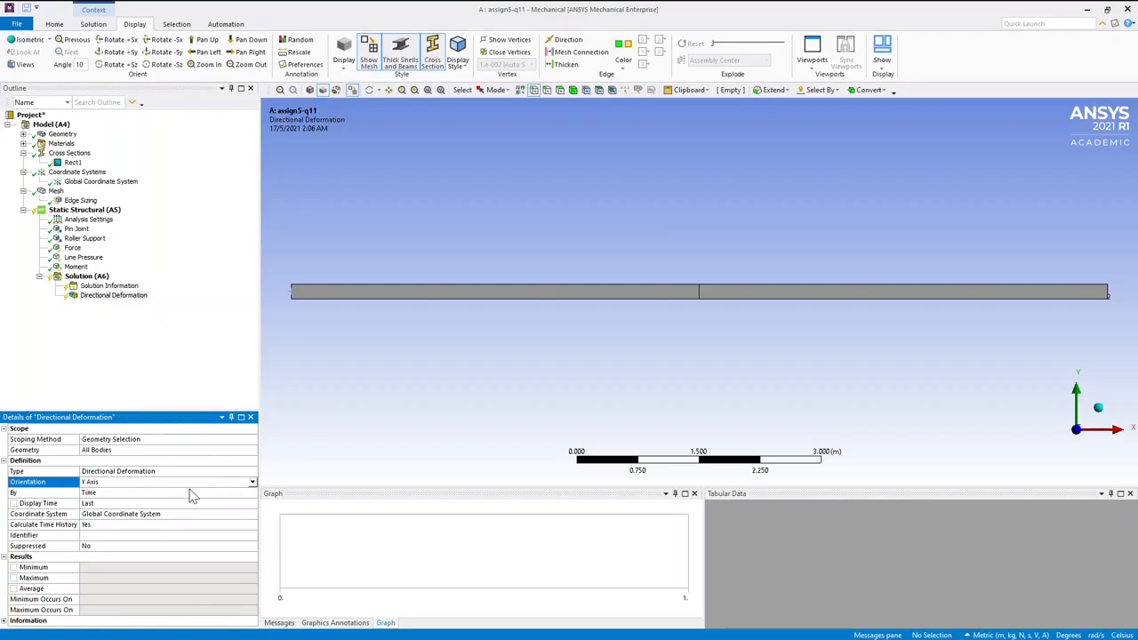
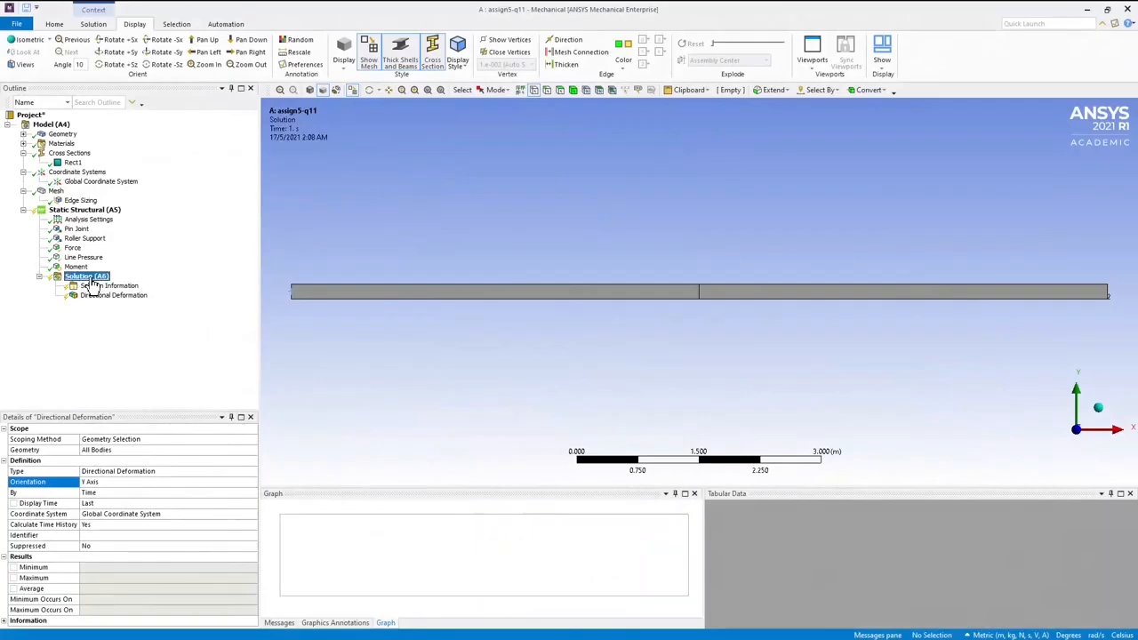
Add a Force Reaction probe for the Pin Joint boundary condition and rename it "Force Reaction at Pin Joint"
{"action": "left_click", "coordinate": [87, 277]}
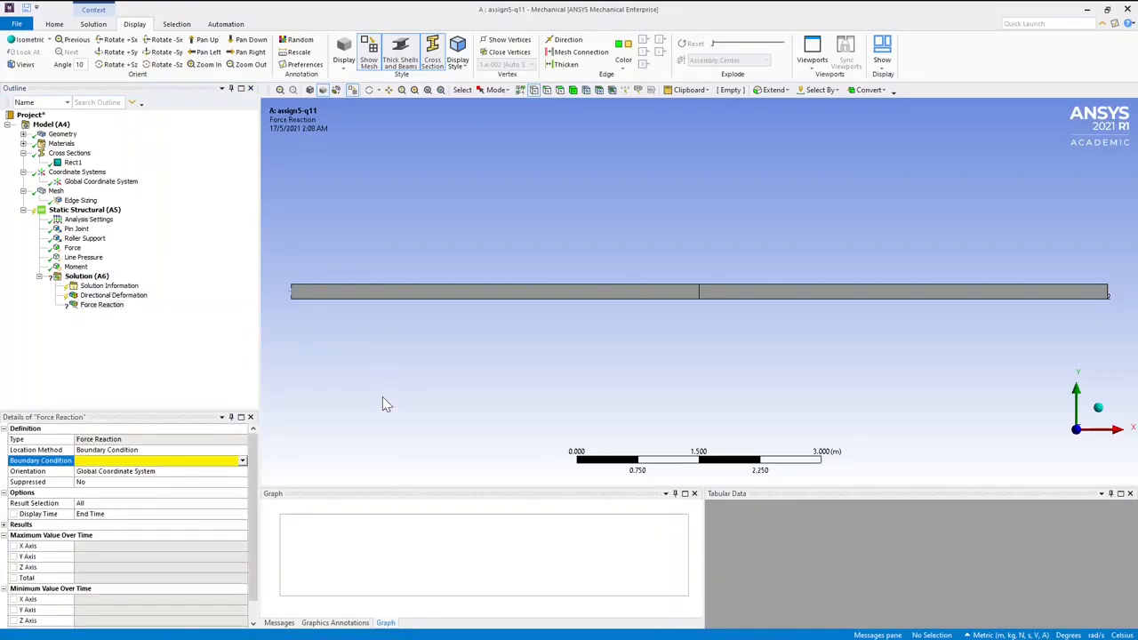
{"action": "left_click", "coordinate": [156, 437]}
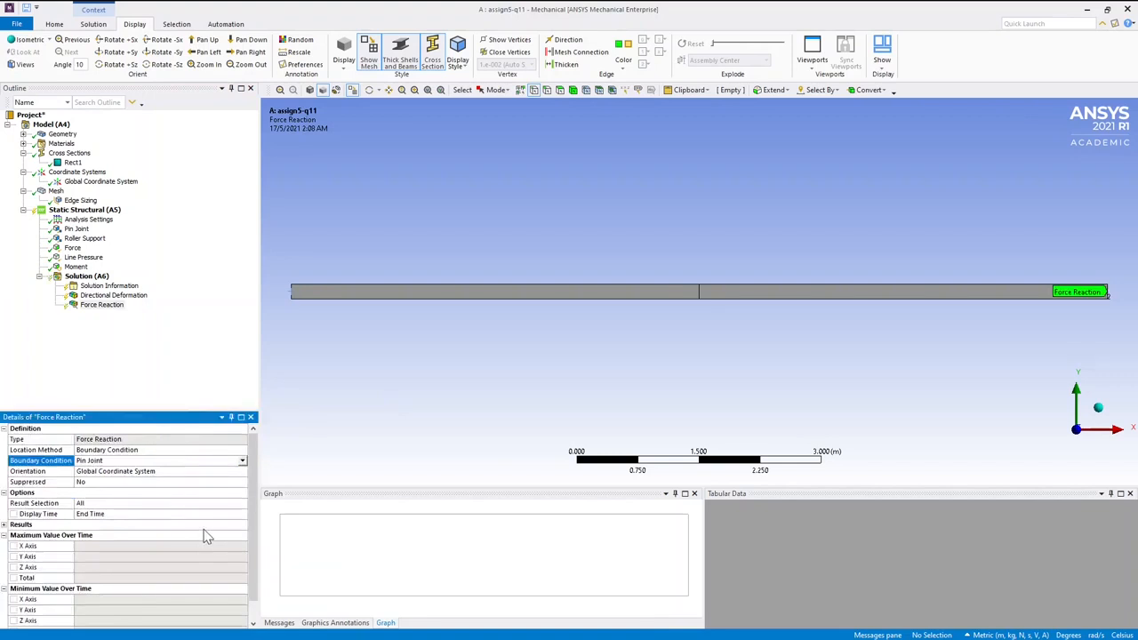
{"action": "left_click", "coordinate": [103, 312]}
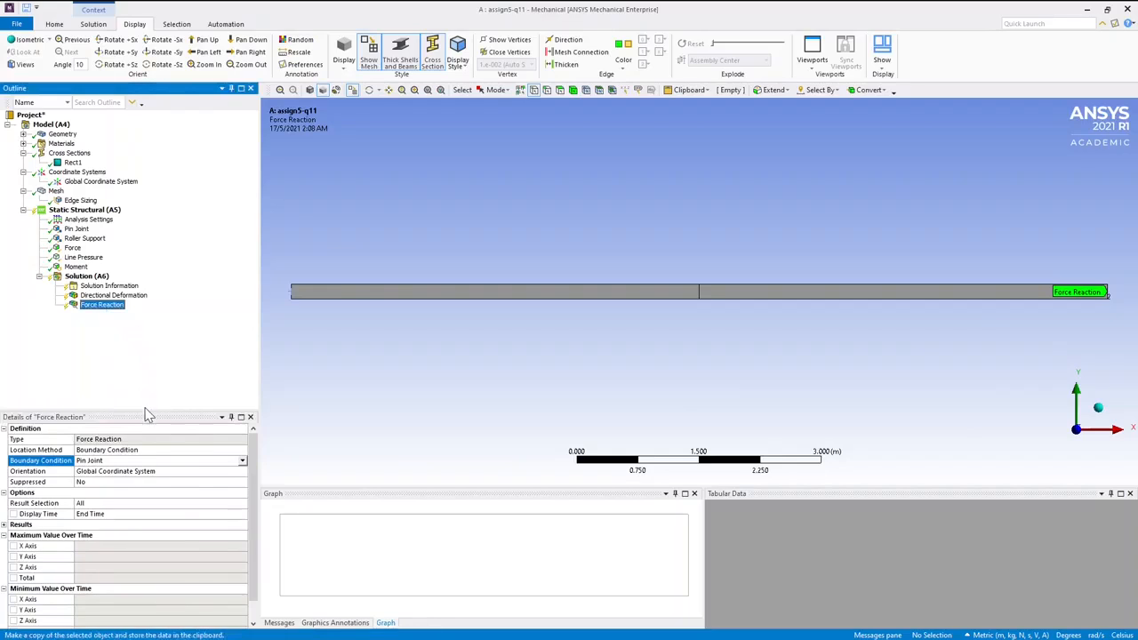
{"action": "left_click", "coordinate": [129, 308]}
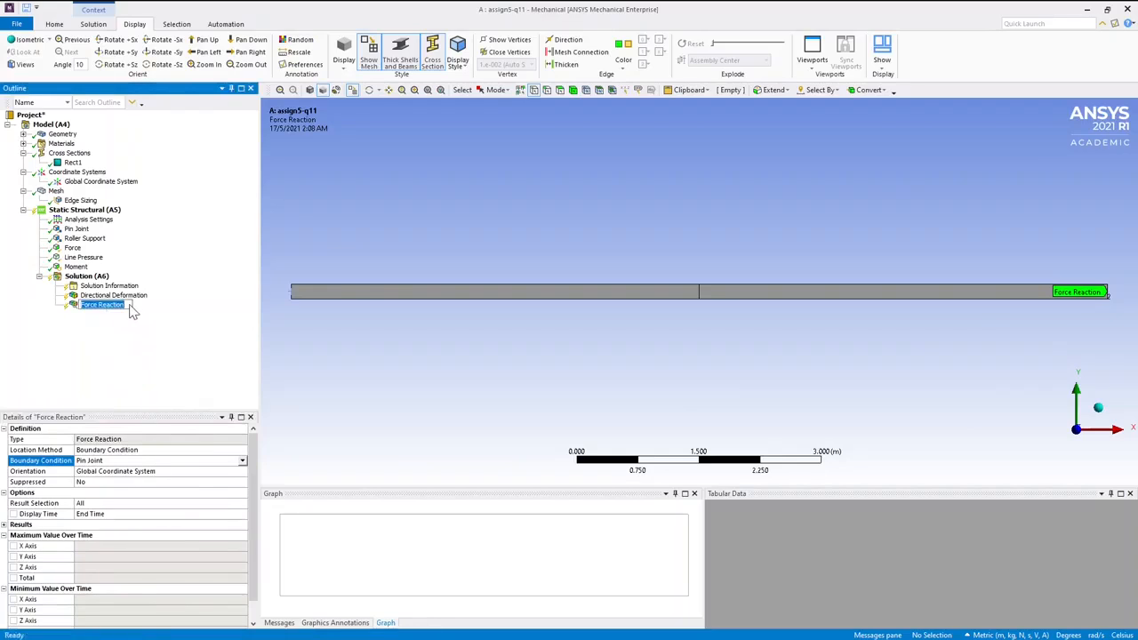
{"action": "left_click", "coordinate": [129, 308]}
{"action": "type", "text": "at Pin Jo"}
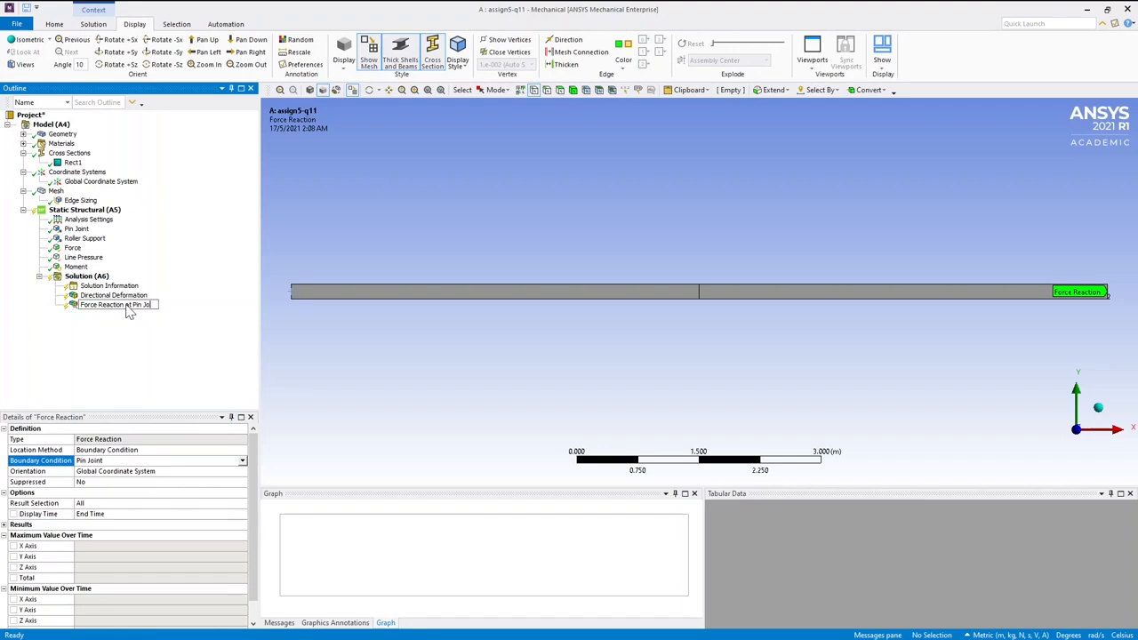
{"action": "type", "text": "int"}
{"action": "key", "text": "Escape"}
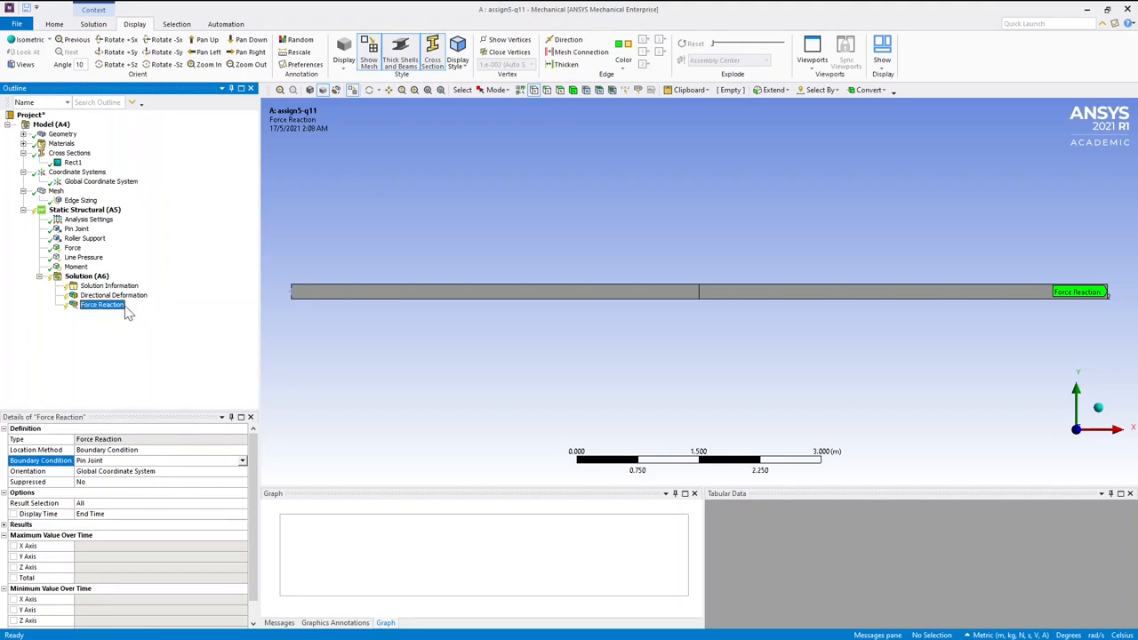
Add a Force Reaction probe for the Roller Support boundary condition and rename it "Force Reaction at Roller Support"
{"action": "left_click", "coordinate": [87, 277]}
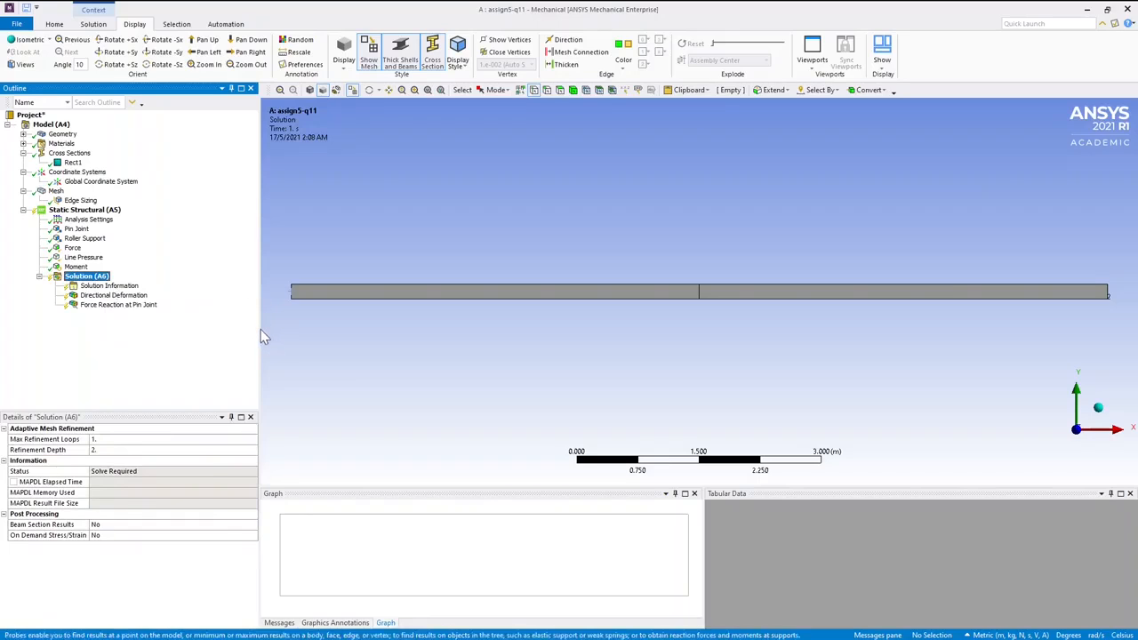
{"action": "left_click", "coordinate": [365, 401]}
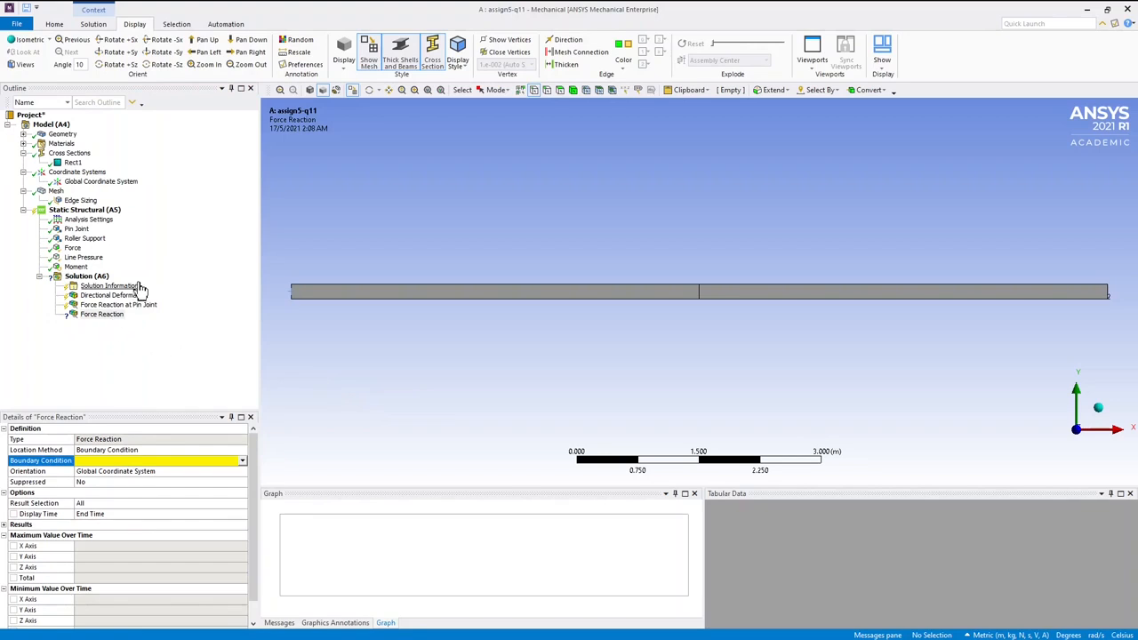
{"action": "left_click", "coordinate": [134, 445]}
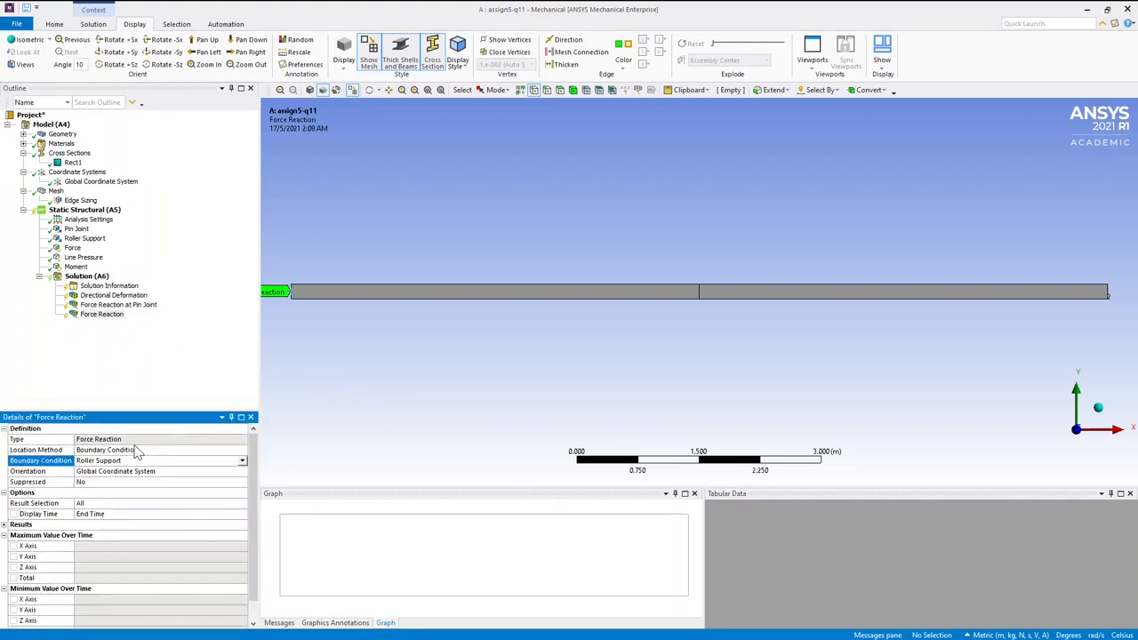
{"action": "left_click", "coordinate": [121, 315]}
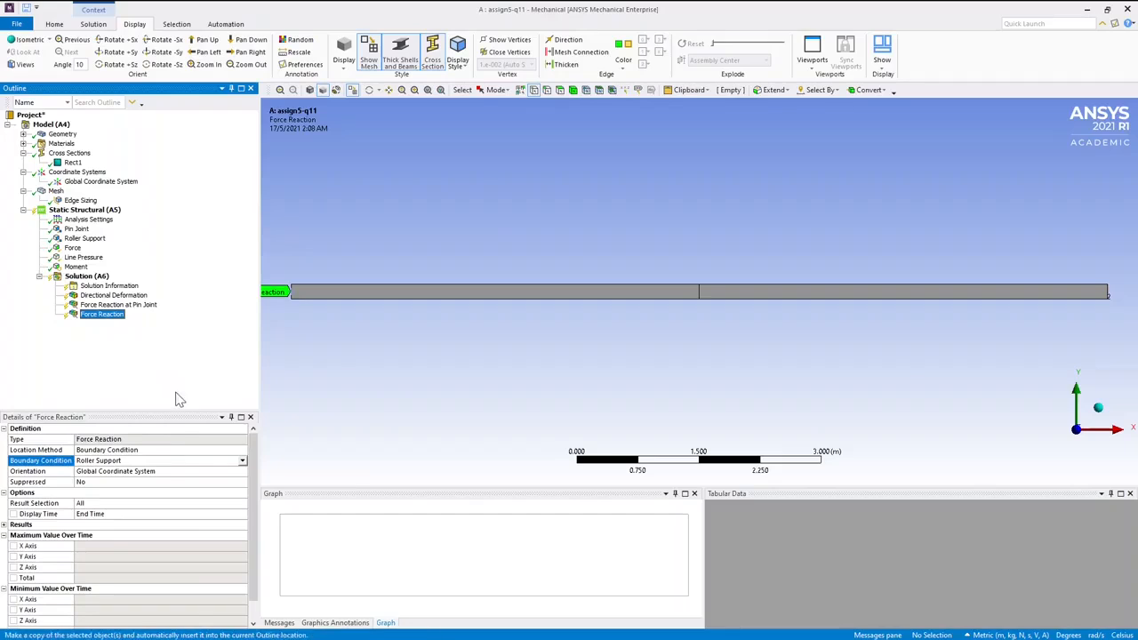
{"action": "key", "text": "F2"}
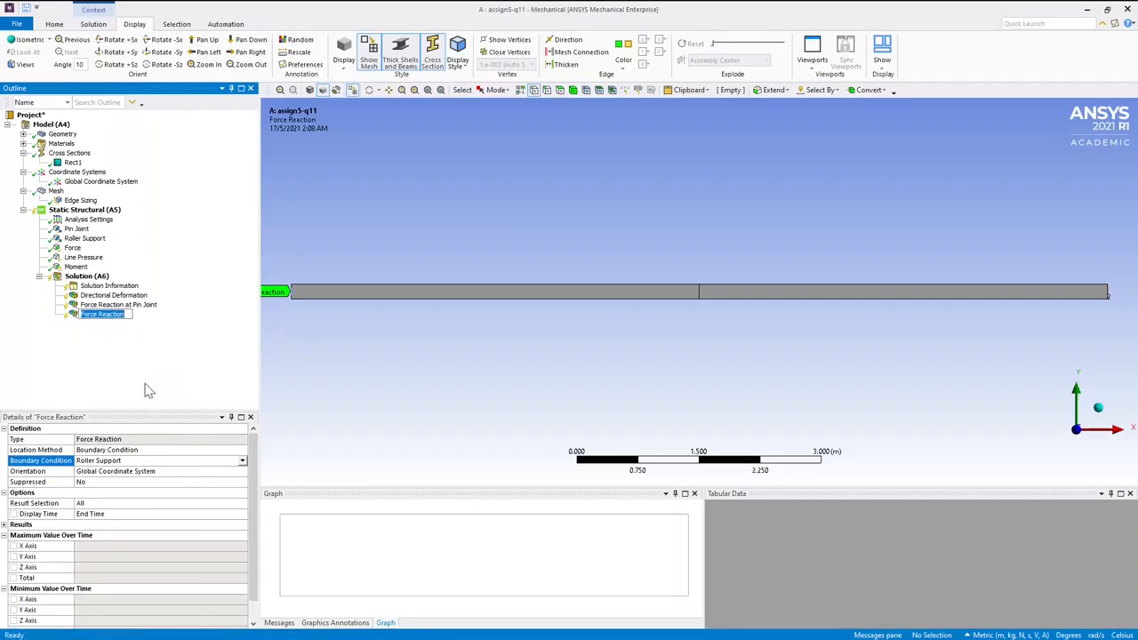
{"action": "left_click", "coordinate": [127, 315]}
{"action": "type", "text": "at Roller"}
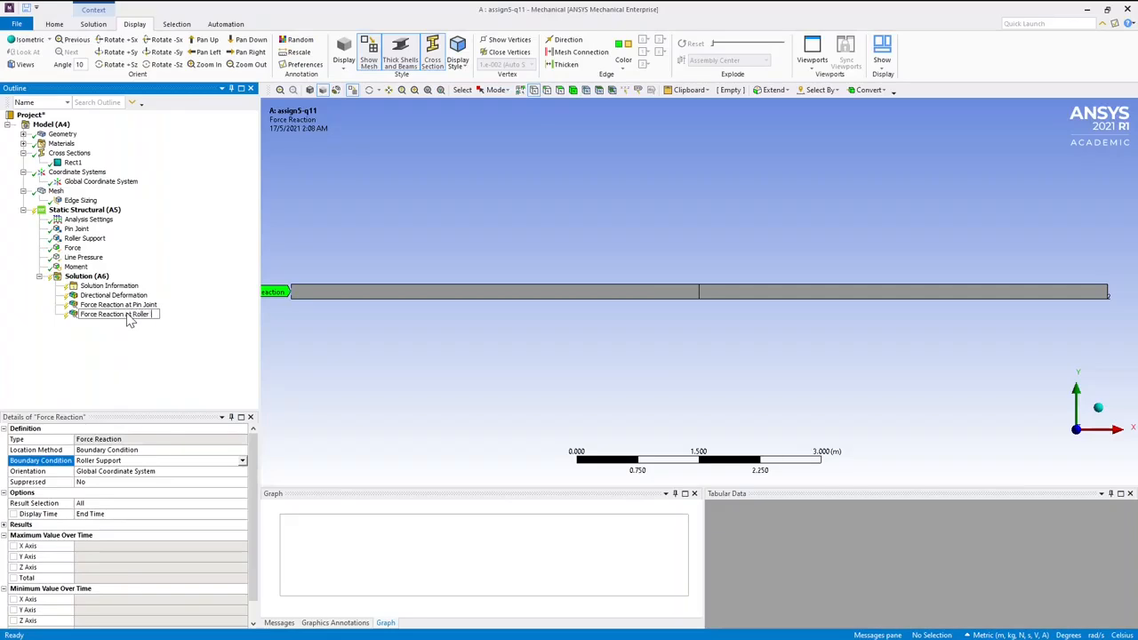
{"action": "type", "text": " Support"}
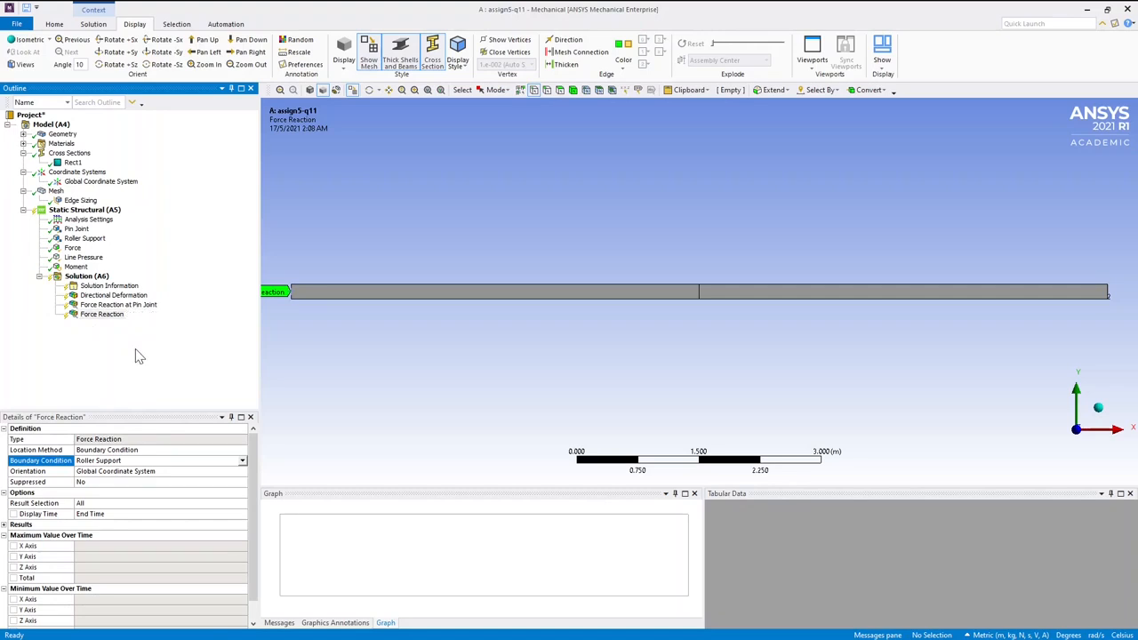
{"action": "key", "text": "Return"}
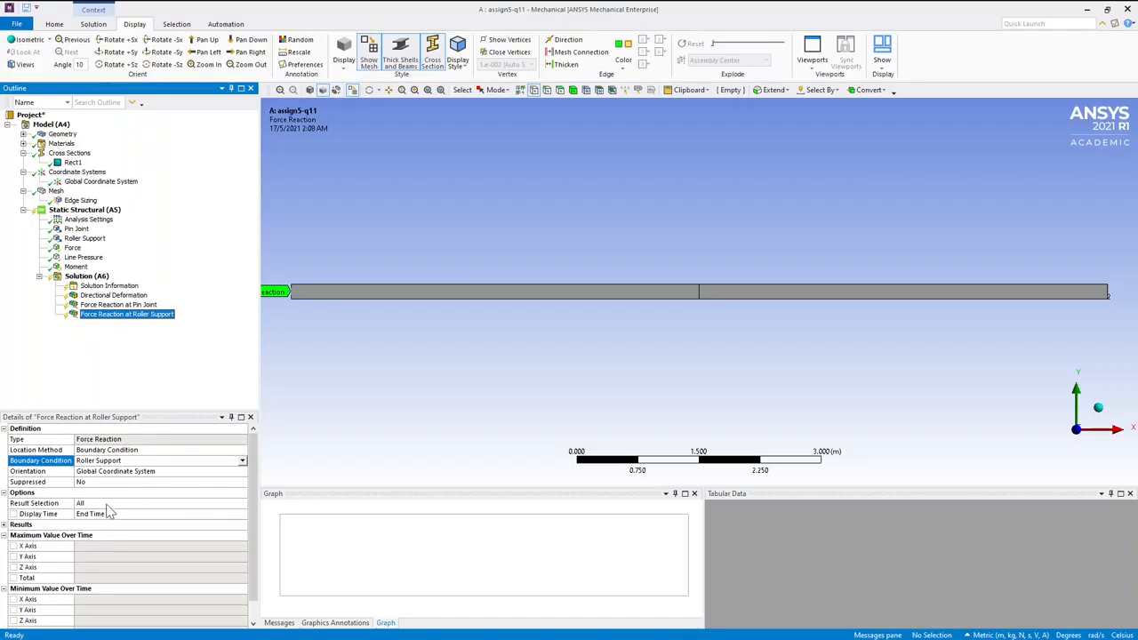
Enlarge the details view of the Roller Support force reaction probe and examine its value-over-time and information entries
{"action": "scroll", "coordinate": [108, 510], "scroll_direction": "down", "scroll_amount": 1}
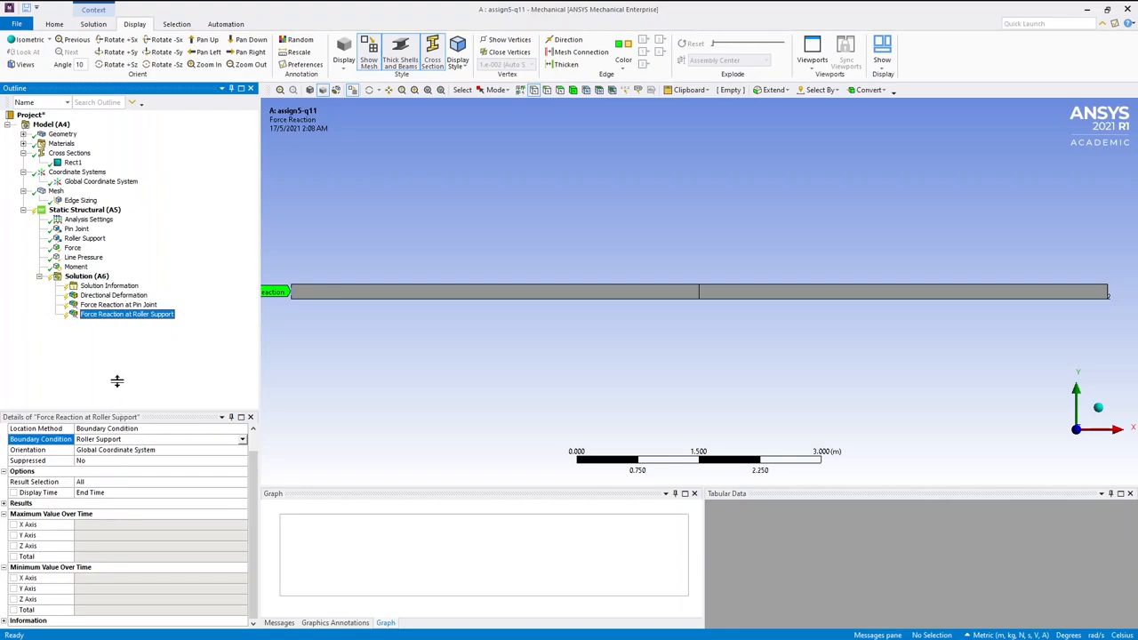
{"action": "left_click_drag", "start_coordinate": [116, 380], "coordinate": [120, 368]}
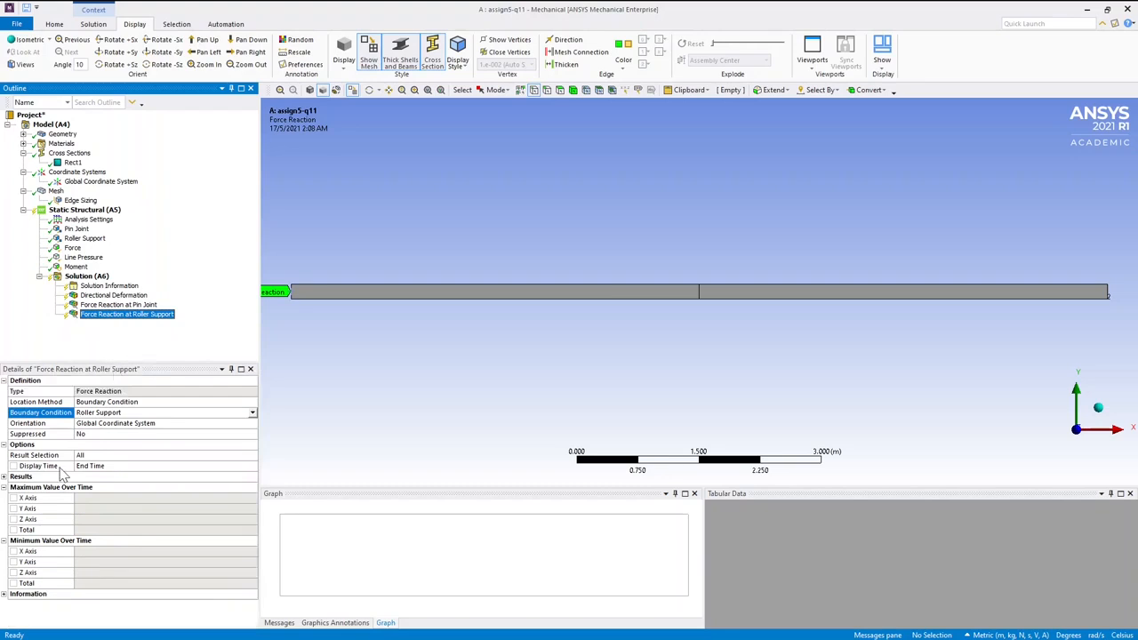
{"action": "left_click", "coordinate": [3, 595]}
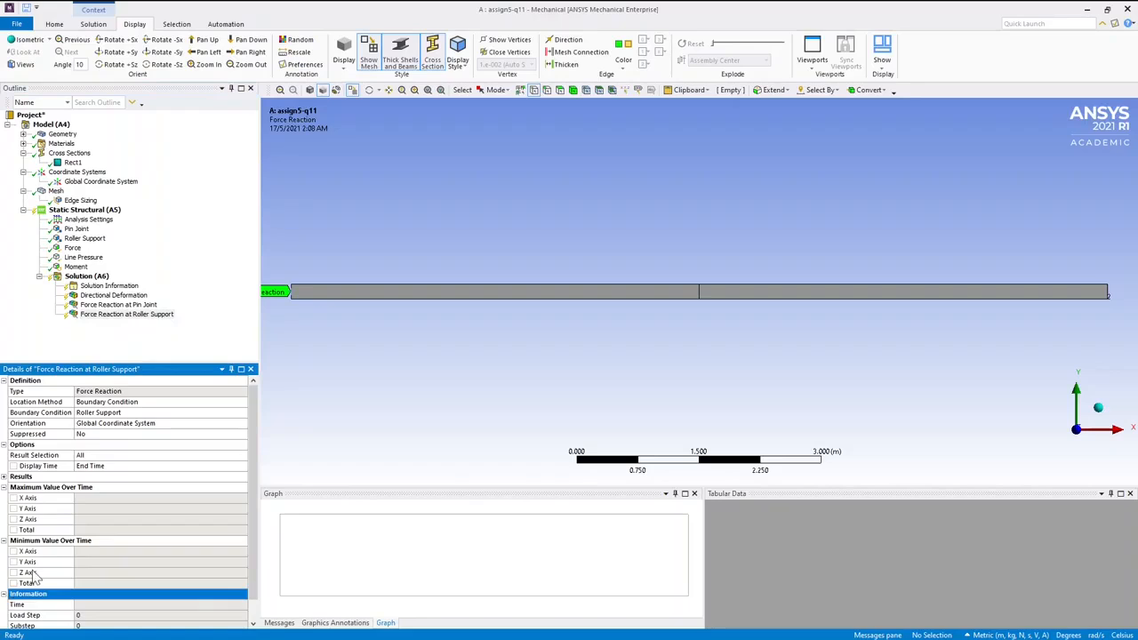
{"action": "scroll", "coordinate": [54, 547], "scroll_direction": "down", "scroll_amount": 1}
{"action": "scroll", "coordinate": [54, 546], "scroll_direction": "up", "scroll_amount": 1}
Check the Static Structural environment with its Analysis Settings and solve the analysis
{"action": "left_click", "coordinate": [59, 124]}
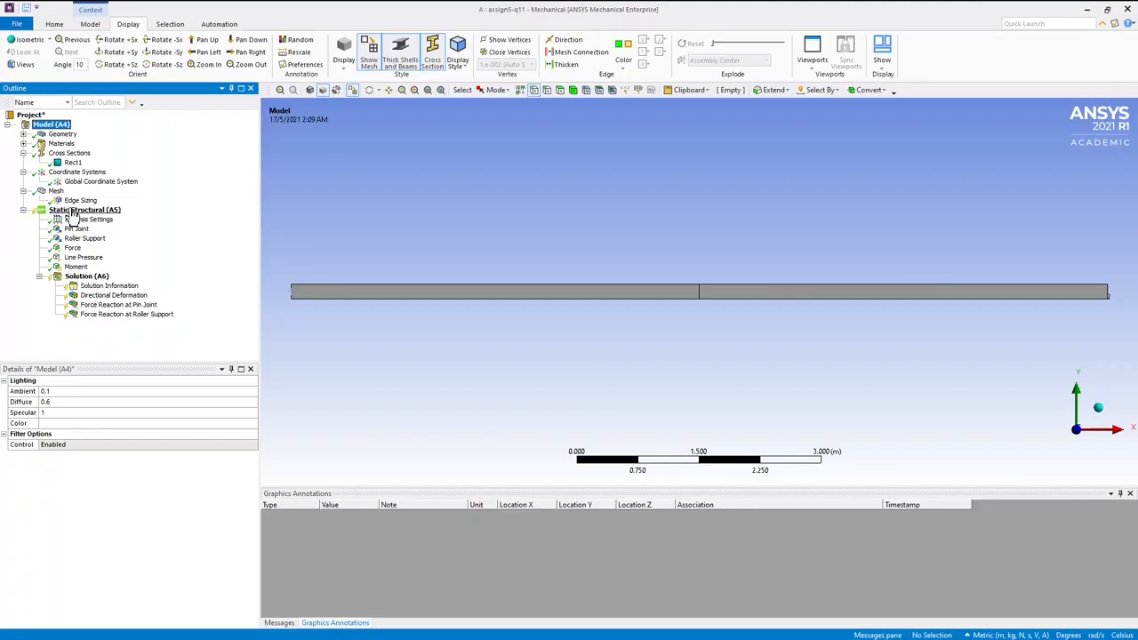
{"action": "left_click", "coordinate": [72, 212]}
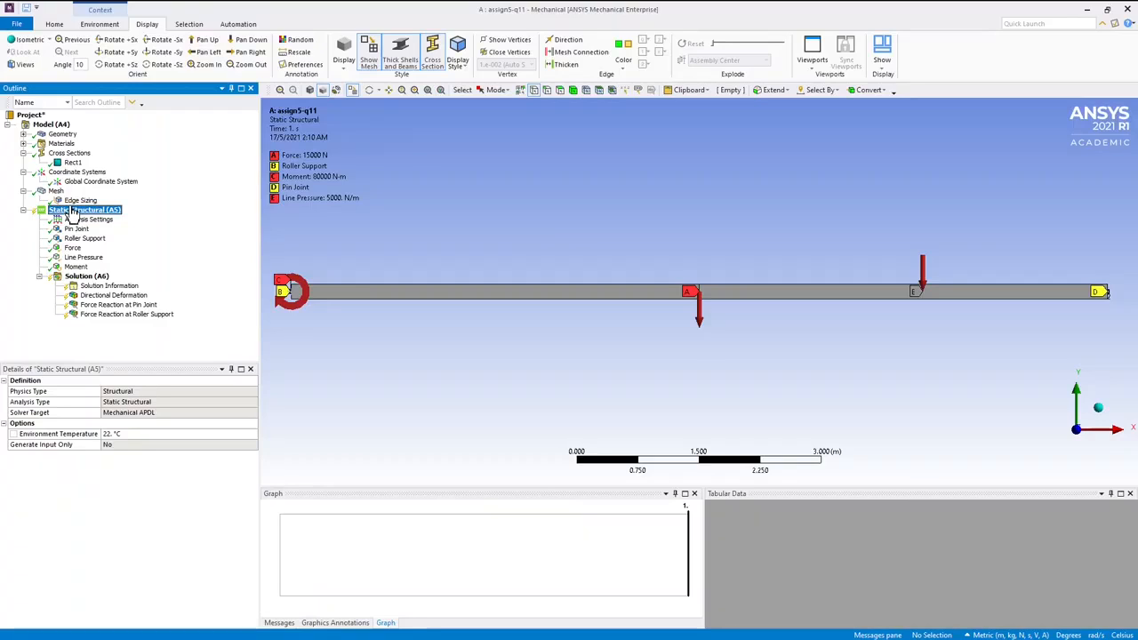
{"action": "left_click", "coordinate": [78, 220]}
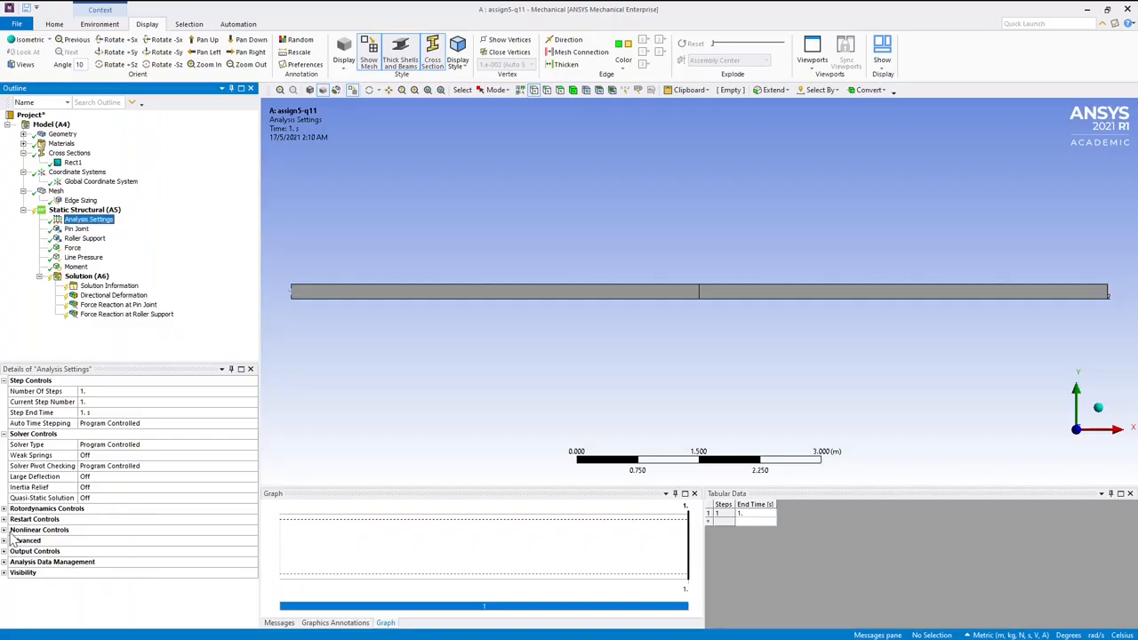
{"action": "left_click", "coordinate": [74, 210]}
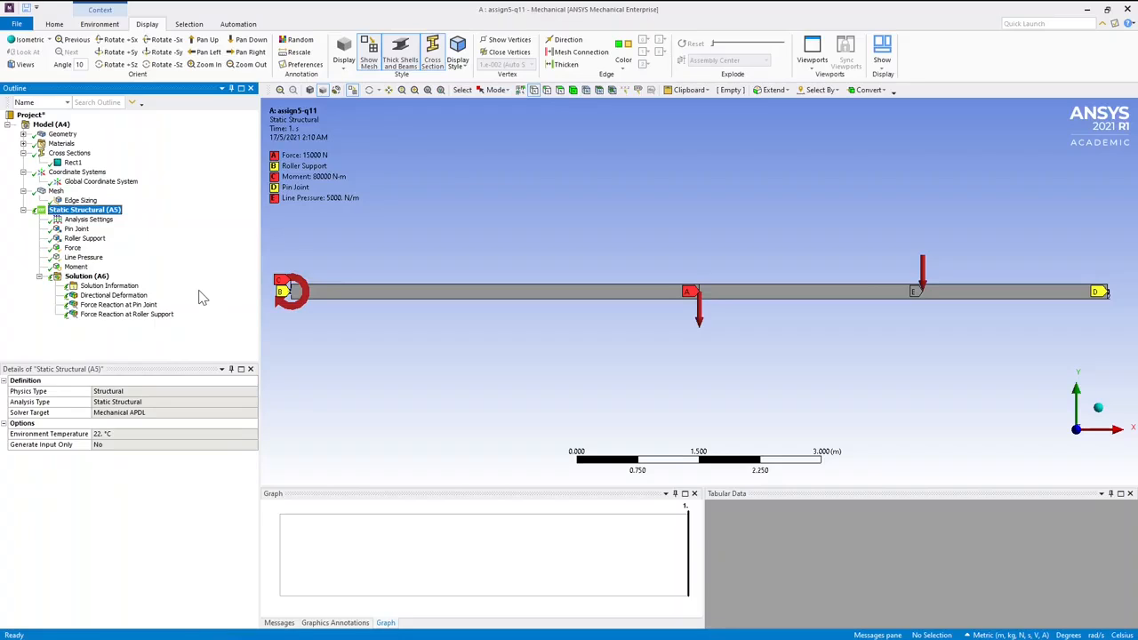
{"action": "key", "text": "F5"}
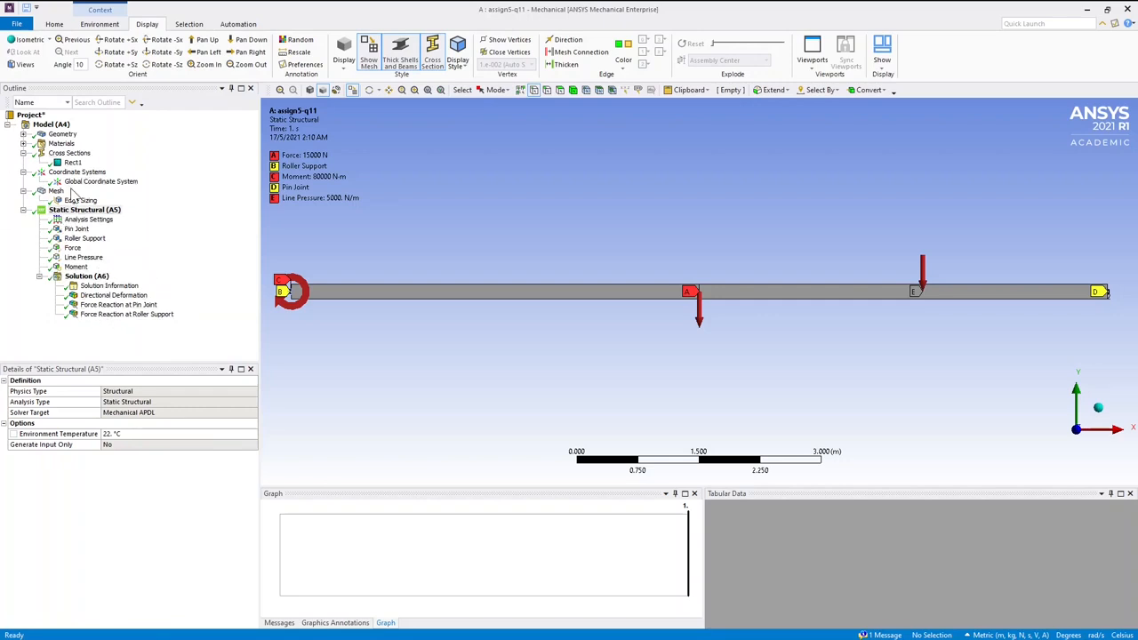
Examine the Geometry details, including the advanced geometry options, statistics and bounding box
{"action": "left_click", "coordinate": [55, 135]}
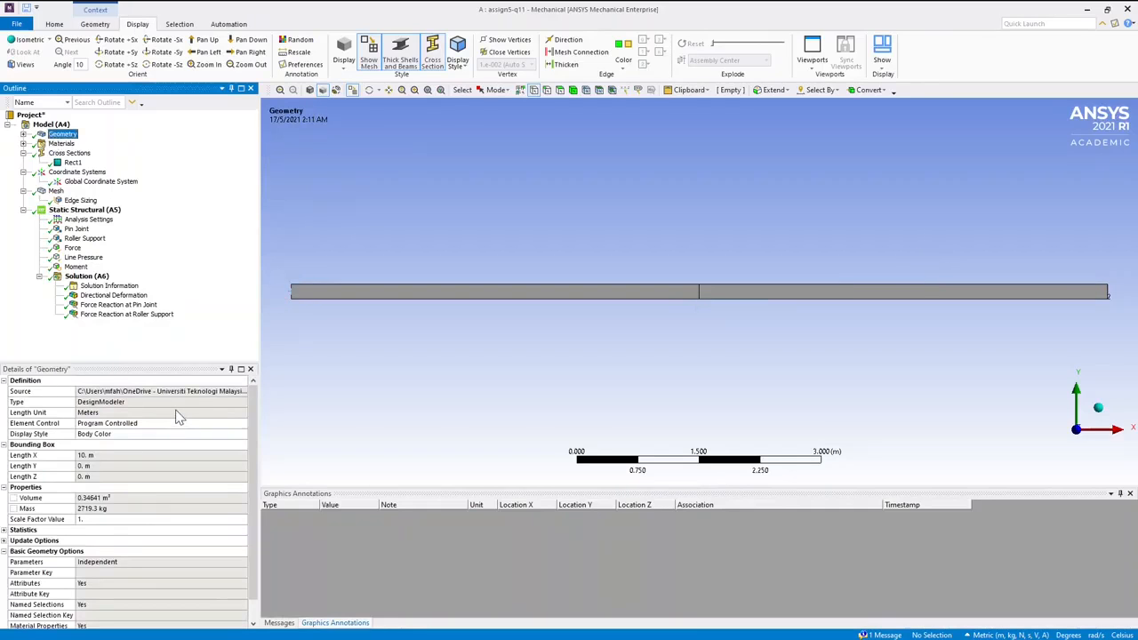
{"action": "scroll", "coordinate": [178, 418], "scroll_direction": "down", "scroll_amount": 1}
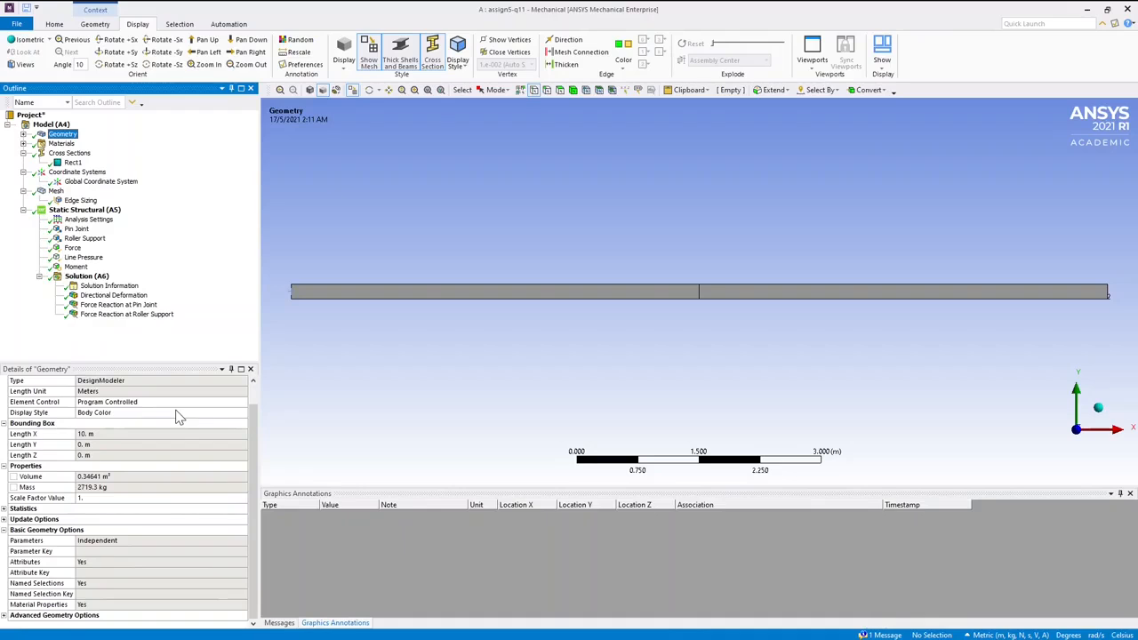
{"action": "left_click", "coordinate": [11, 617]}
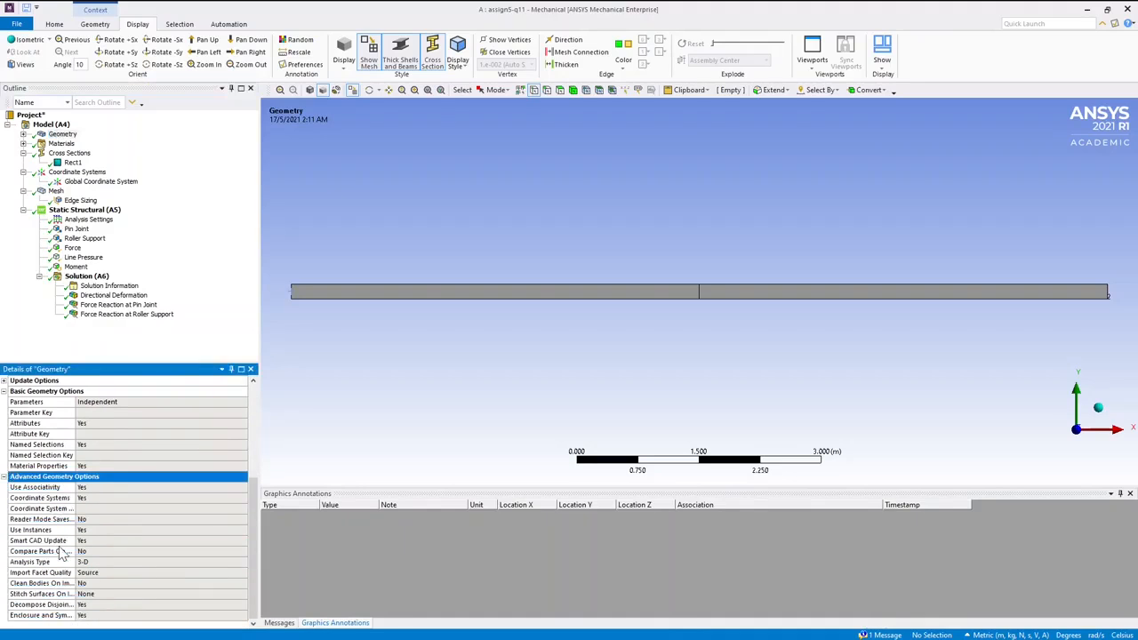
{"action": "scroll", "coordinate": [60, 554], "scroll_direction": "up", "scroll_amount": 4}
{"action": "scroll", "coordinate": [60, 553], "scroll_direction": "up", "scroll_amount": 1}
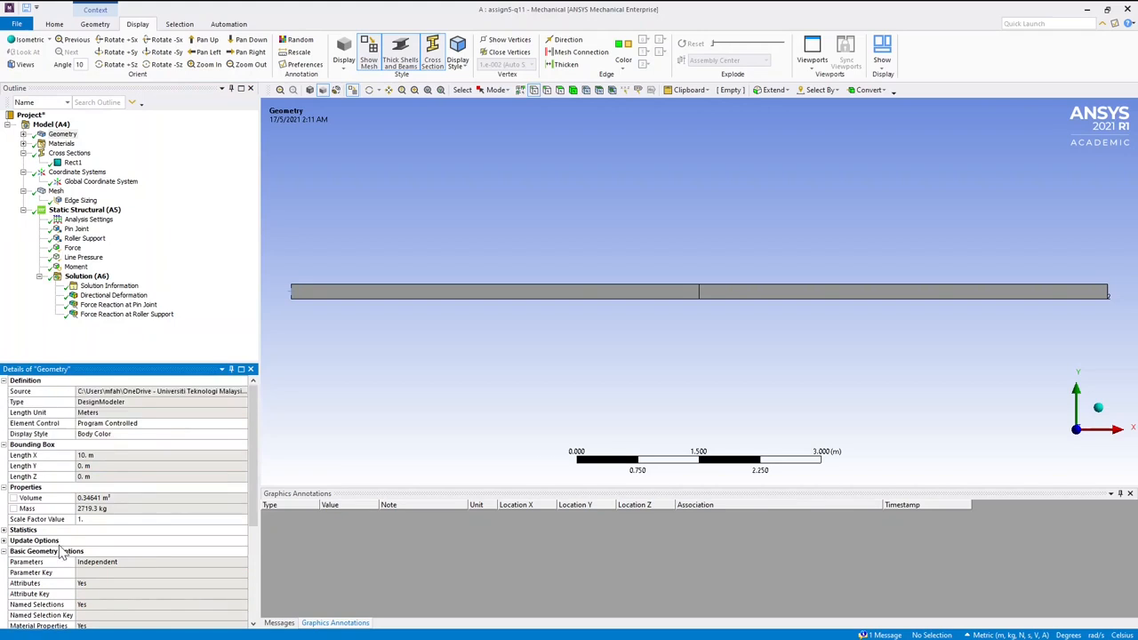
{"action": "left_click", "coordinate": [5, 529]}
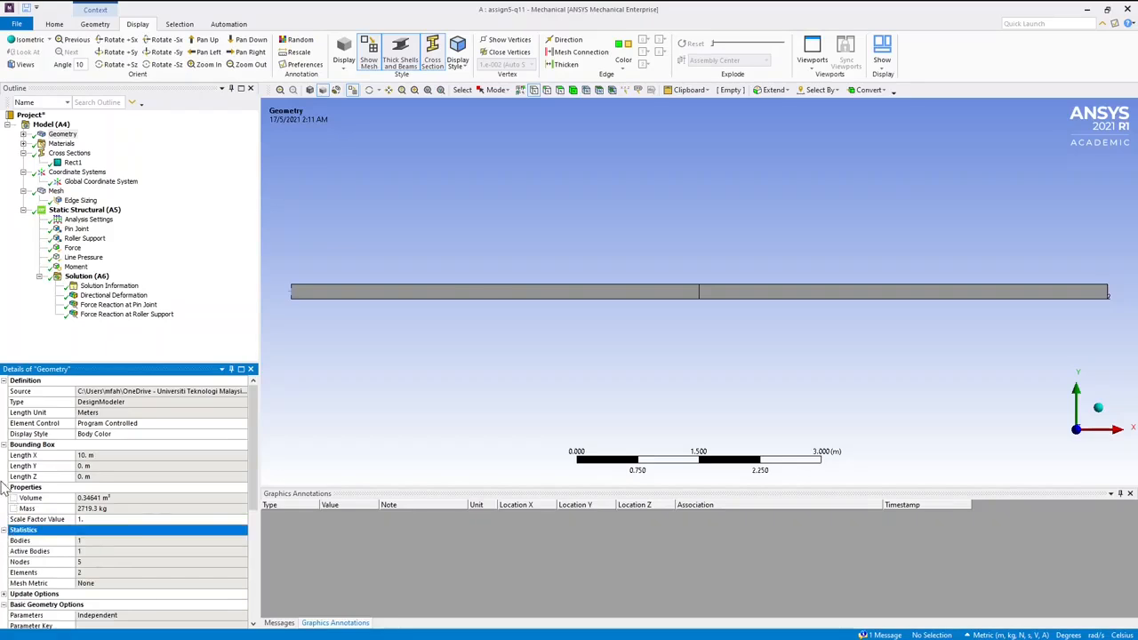
{"action": "left_click", "coordinate": [4, 445]}
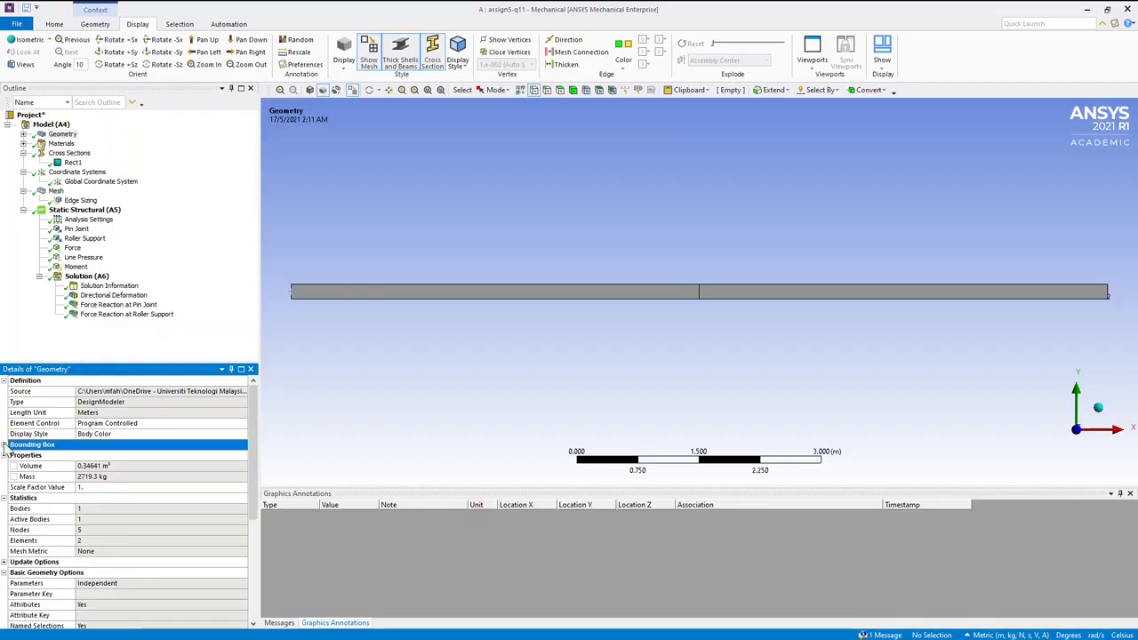
Show the Directional Deformation result and place a probe annotation at the beam's midspan
{"action": "left_click", "coordinate": [138, 296]}
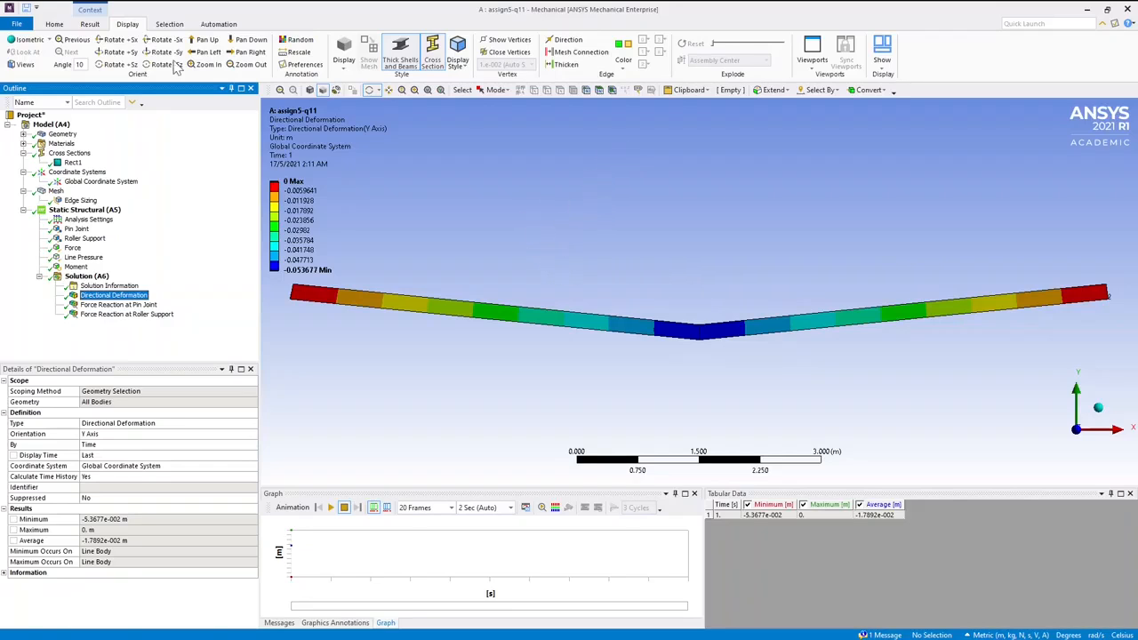
{"action": "left_click", "coordinate": [86, 26]}
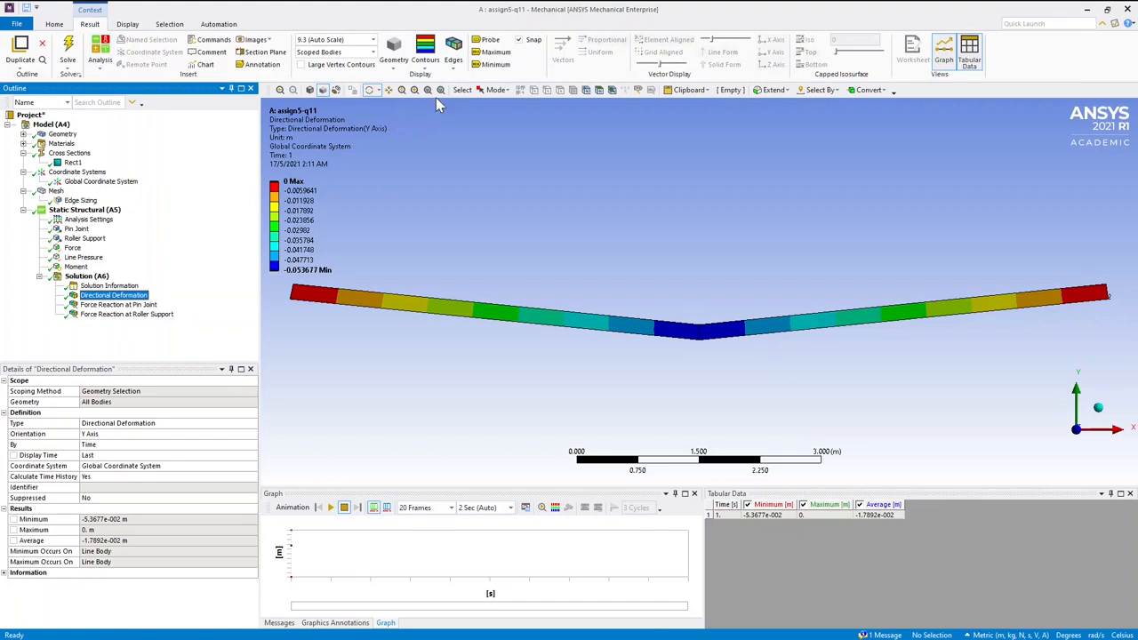
{"action": "left_click", "coordinate": [488, 42]}
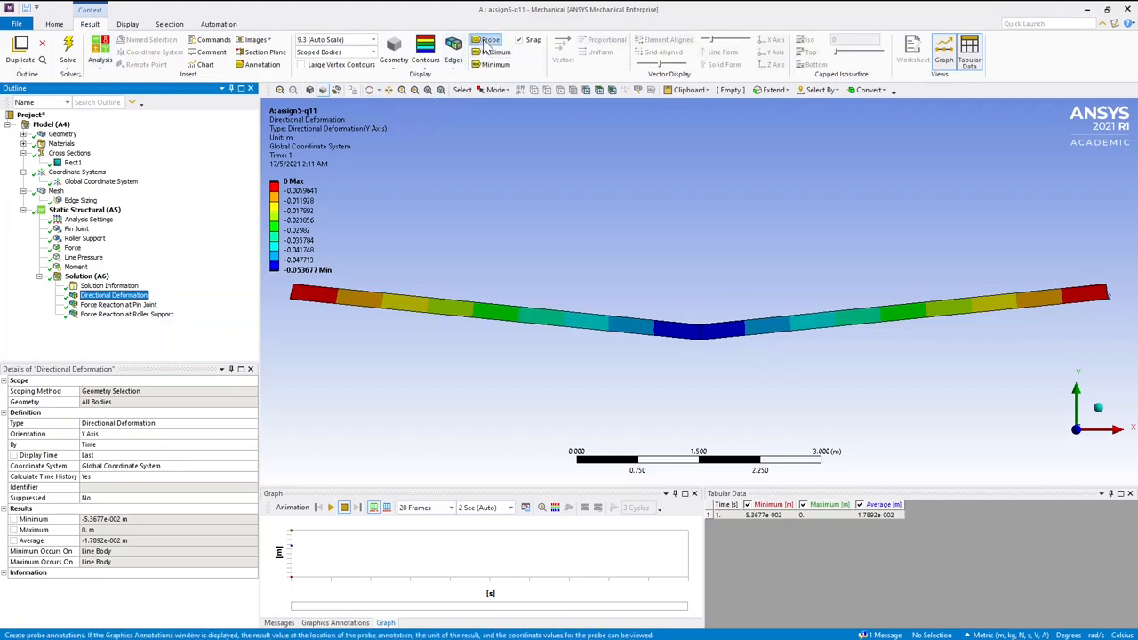
{"action": "left_click", "coordinate": [700, 331]}
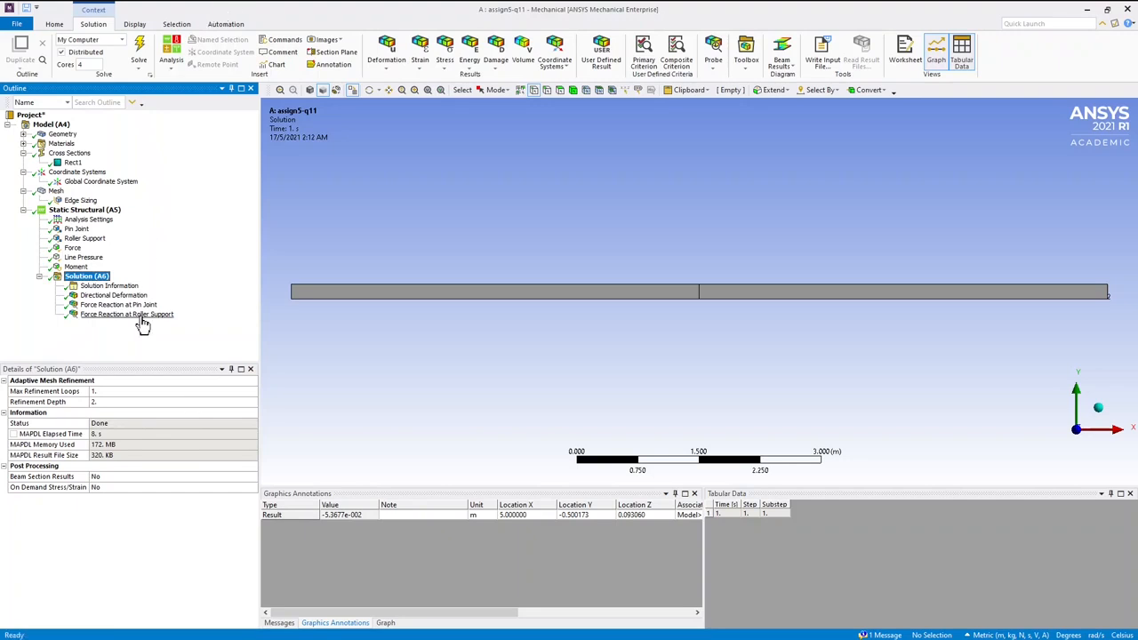
Review the probed Directional Deformation result and the Force Reaction at Pin Joint result
{"action": "left_click", "coordinate": [114, 296]}
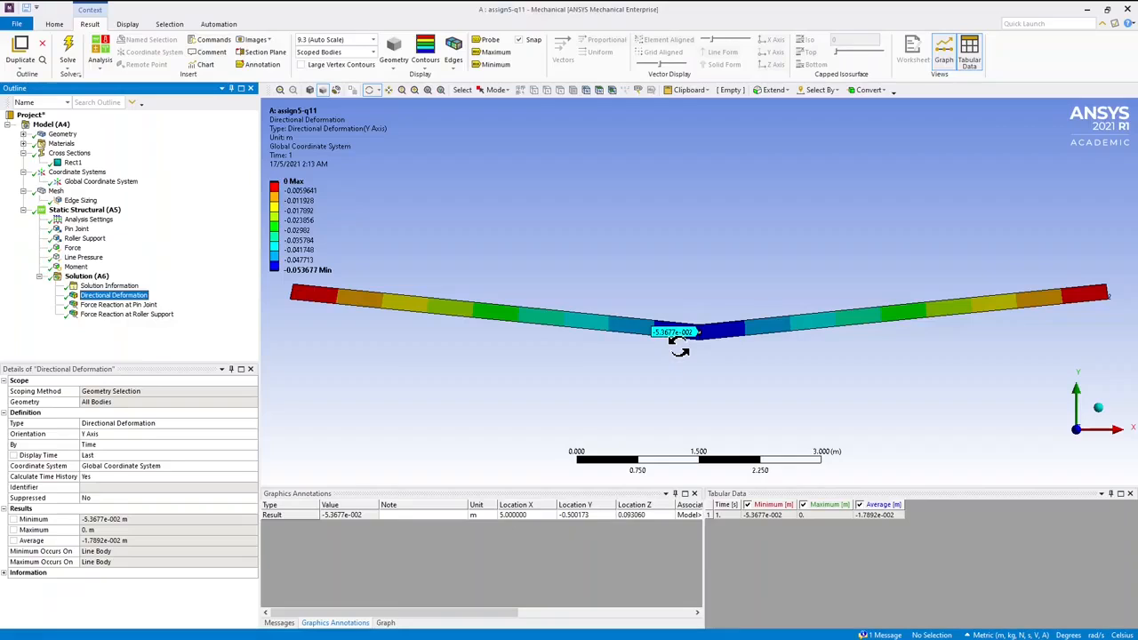
{"action": "left_click", "coordinate": [118, 306]}
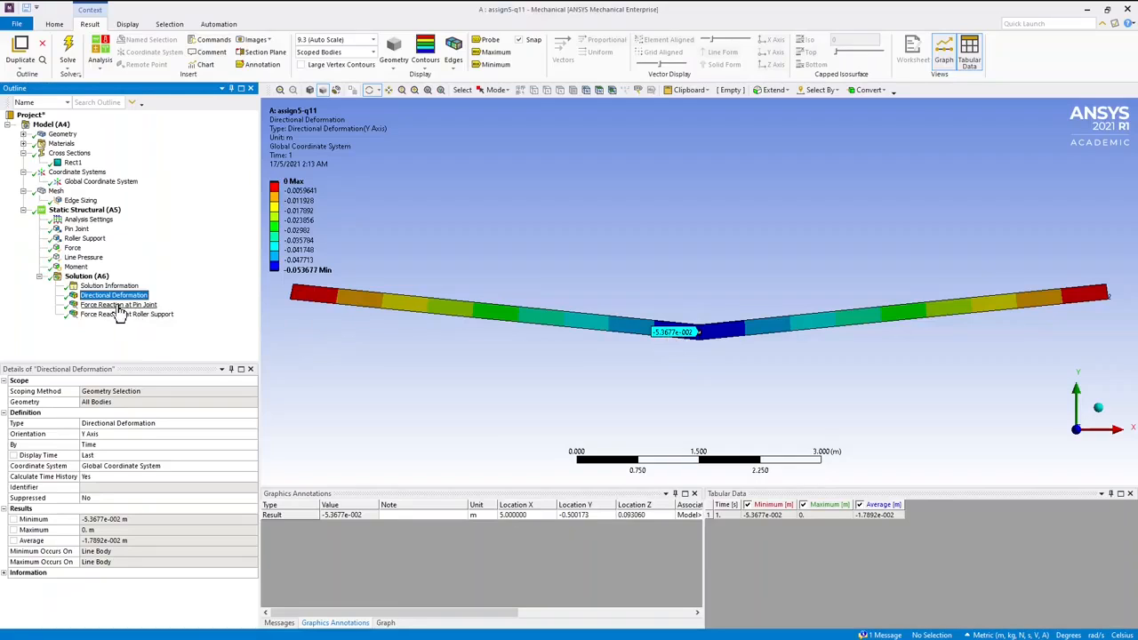
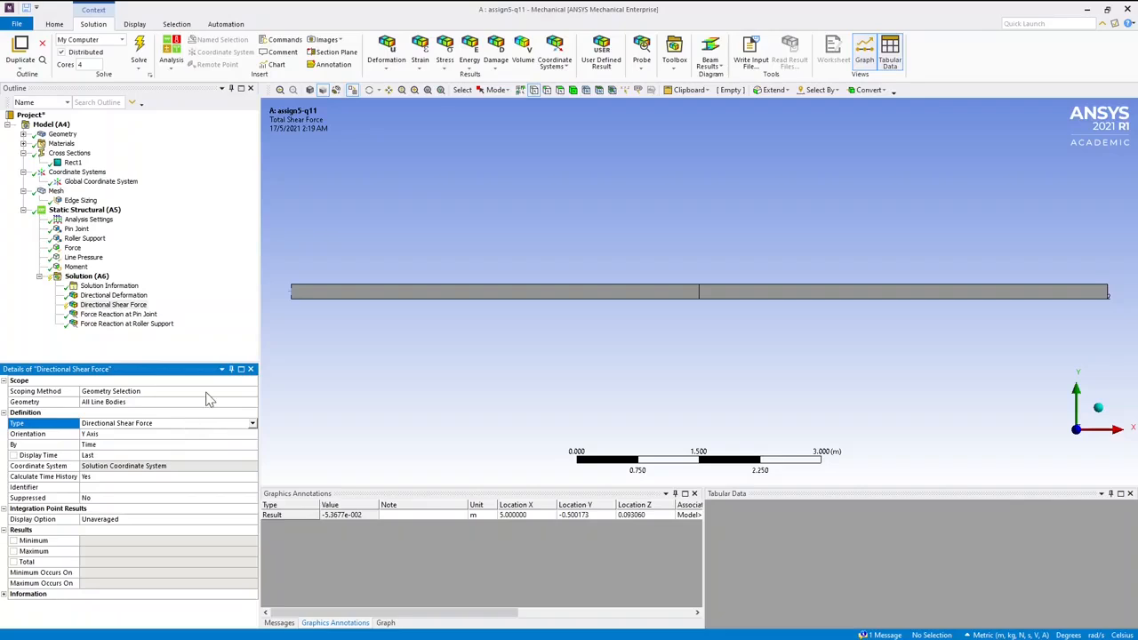
Add a beam bending moment result for all line bodies and set its type to Directional Bending Moment
{"action": "left_click", "coordinate": [111, 306]}
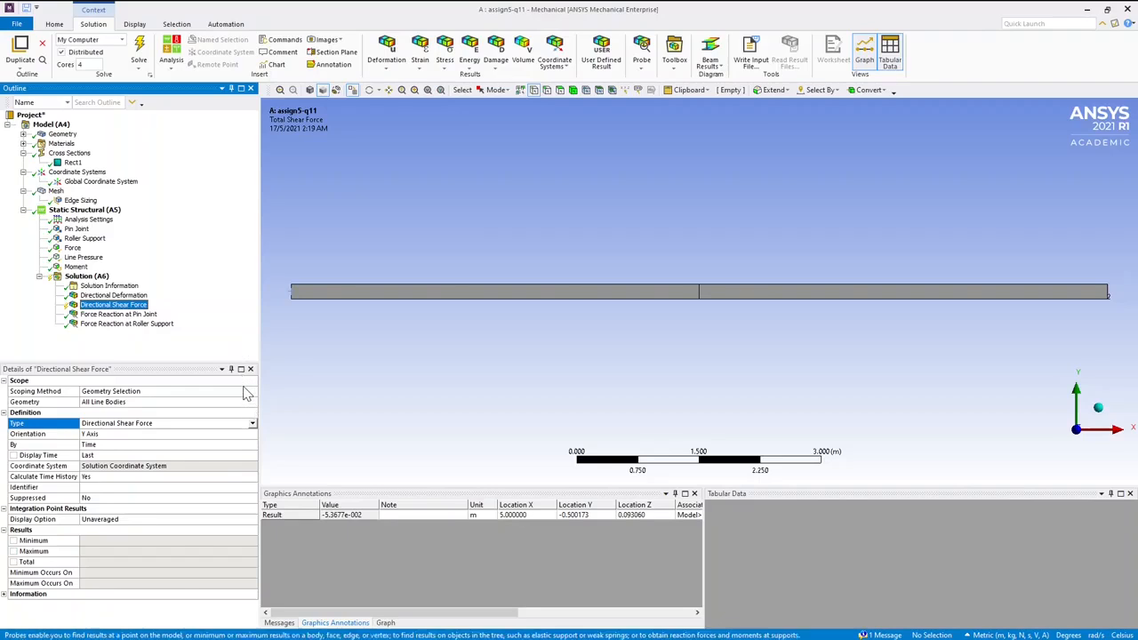
{"action": "left_click", "coordinate": [357, 433]}
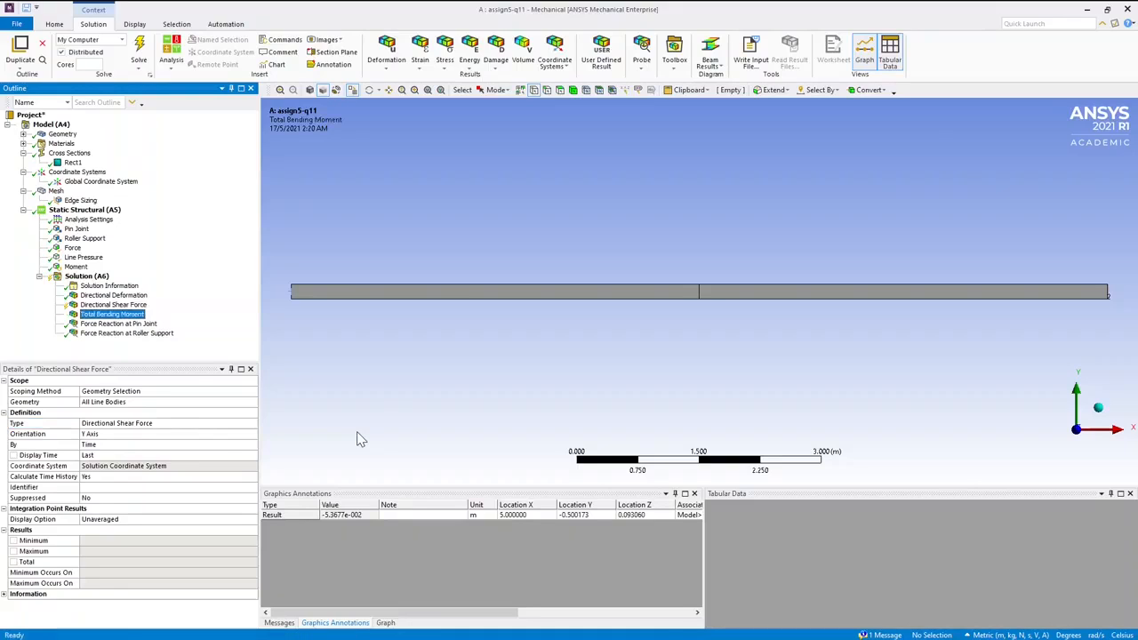
{"action": "left_click", "coordinate": [127, 425]}
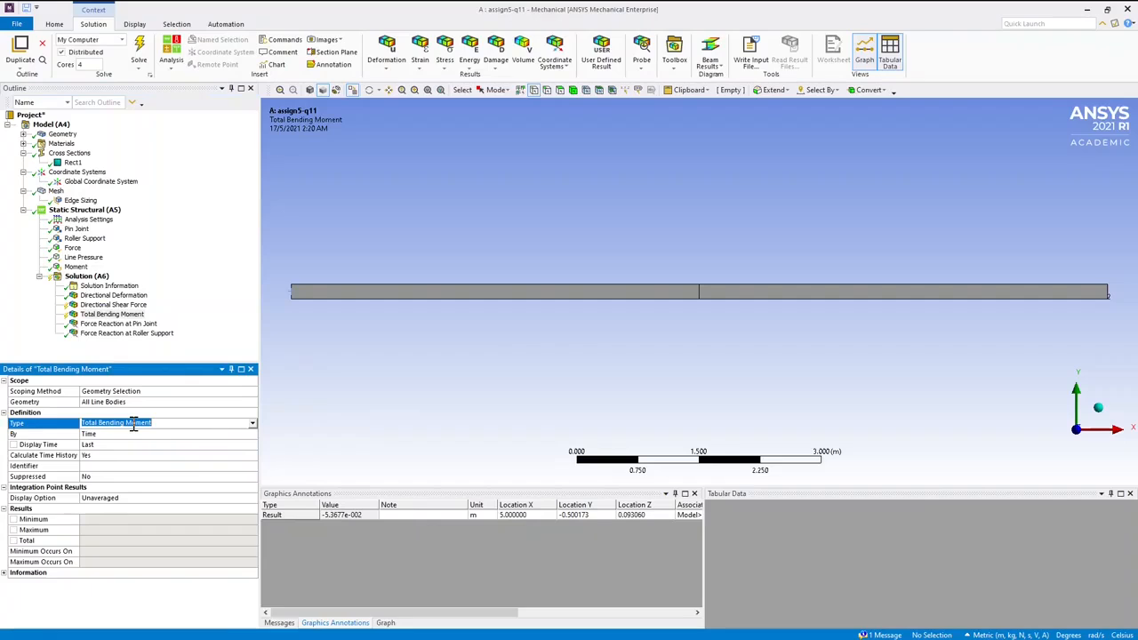
{"action": "left_click", "coordinate": [251, 425]}
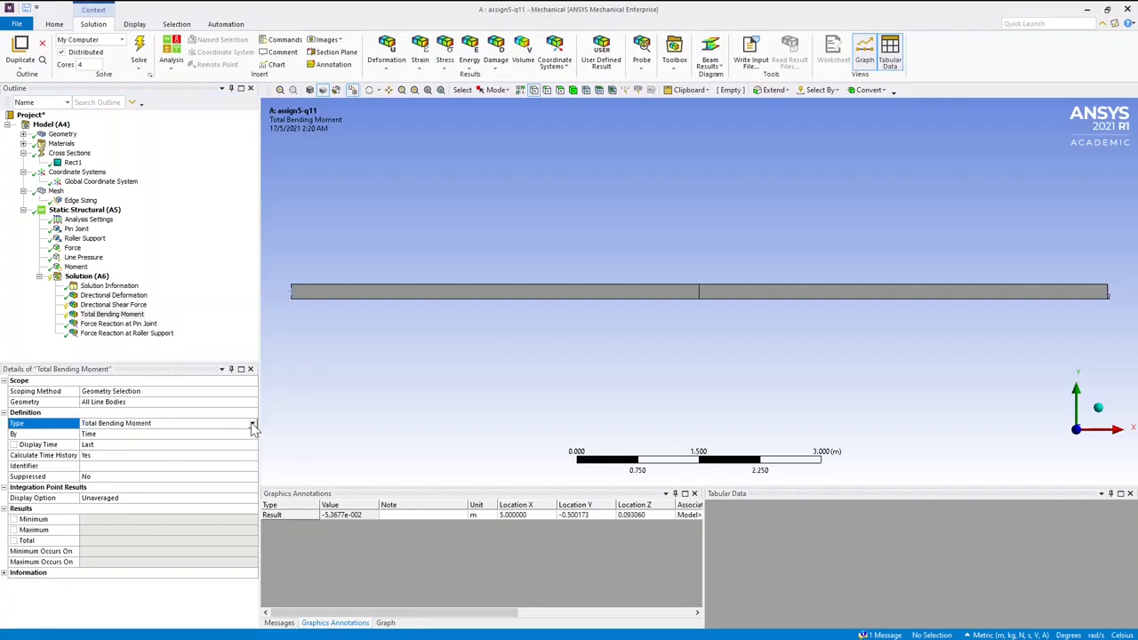
{"action": "left_click", "coordinate": [252, 430]}
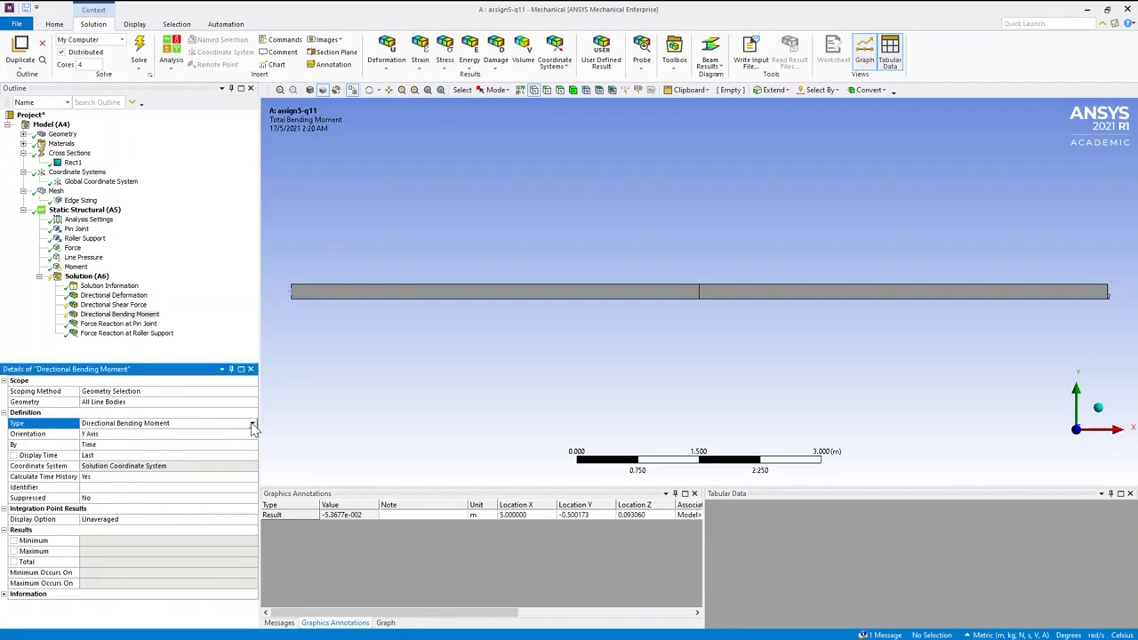
Orient the Directional Bending Moment result along the Z Axis and evaluate all results of the solution
{"action": "left_click", "coordinate": [176, 435]}
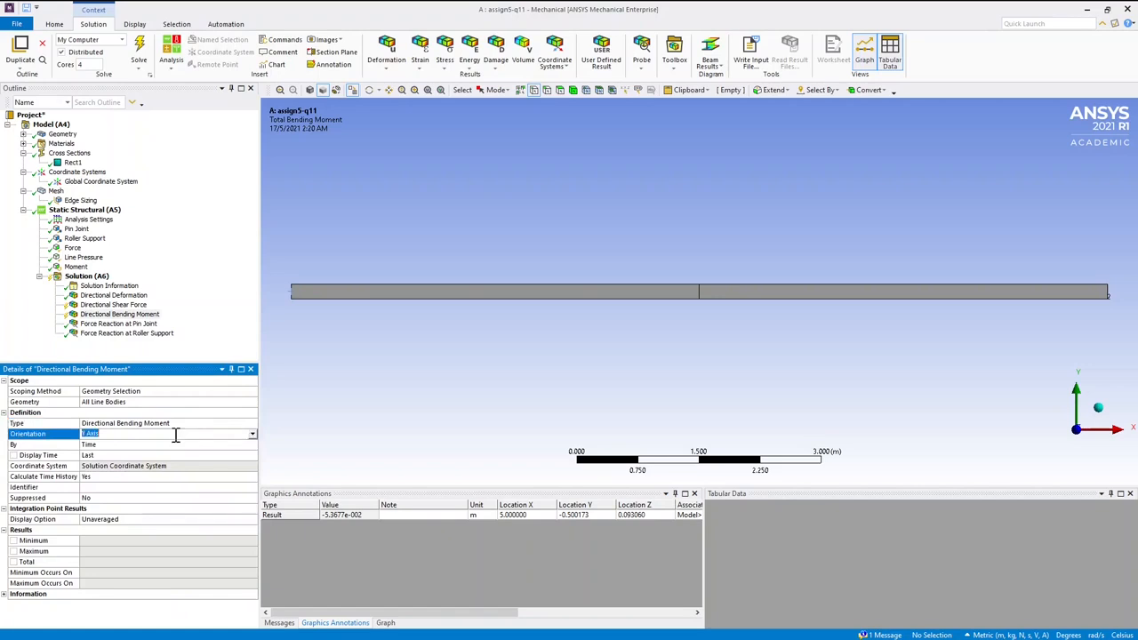
{"action": "left_click", "coordinate": [252, 436]}
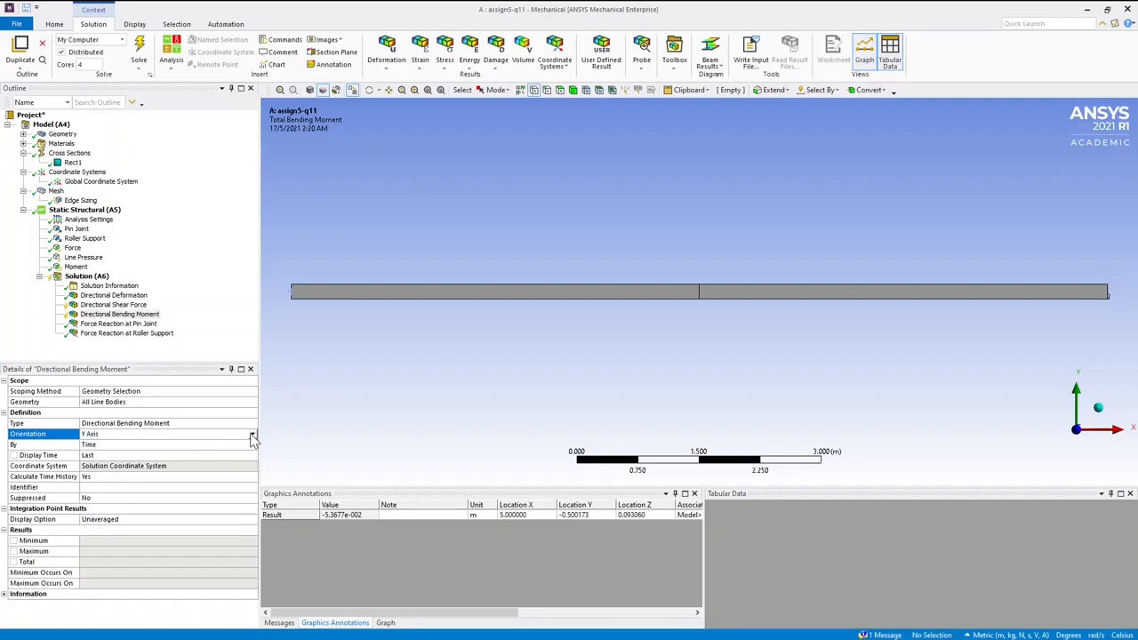
{"action": "left_click", "coordinate": [253, 435]}
{"action": "left_click", "coordinate": [190, 454]}
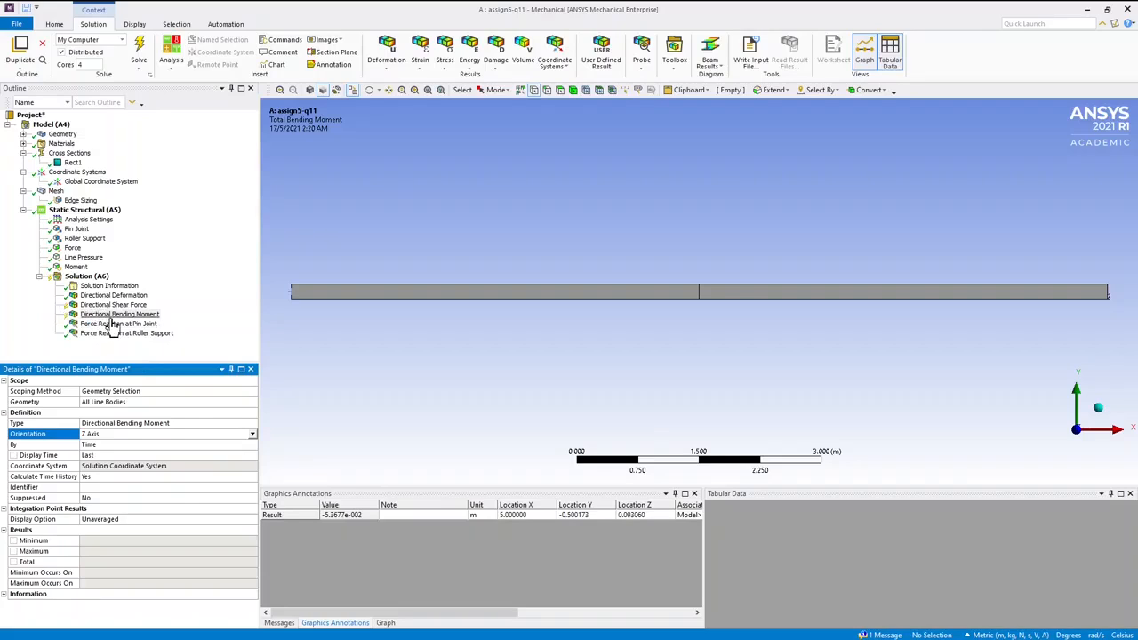
{"action": "left_click", "coordinate": [69, 282]}
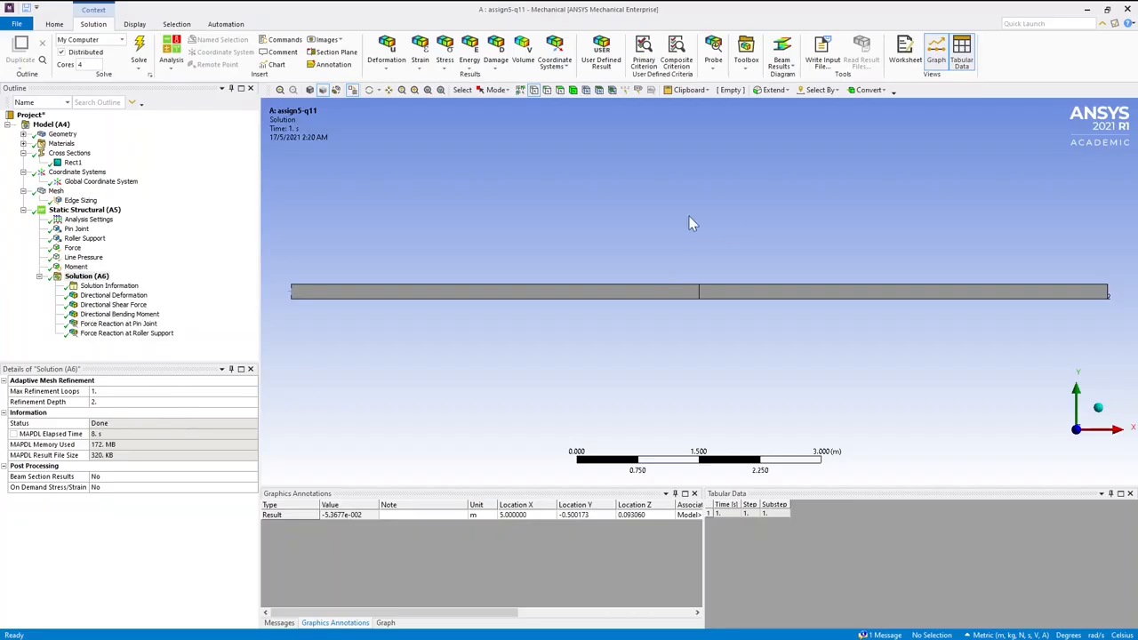
Show the Directional Shear Force result and probe it at the beam's pin joint end and at midspan
{"action": "left_click", "coordinate": [128, 307]}
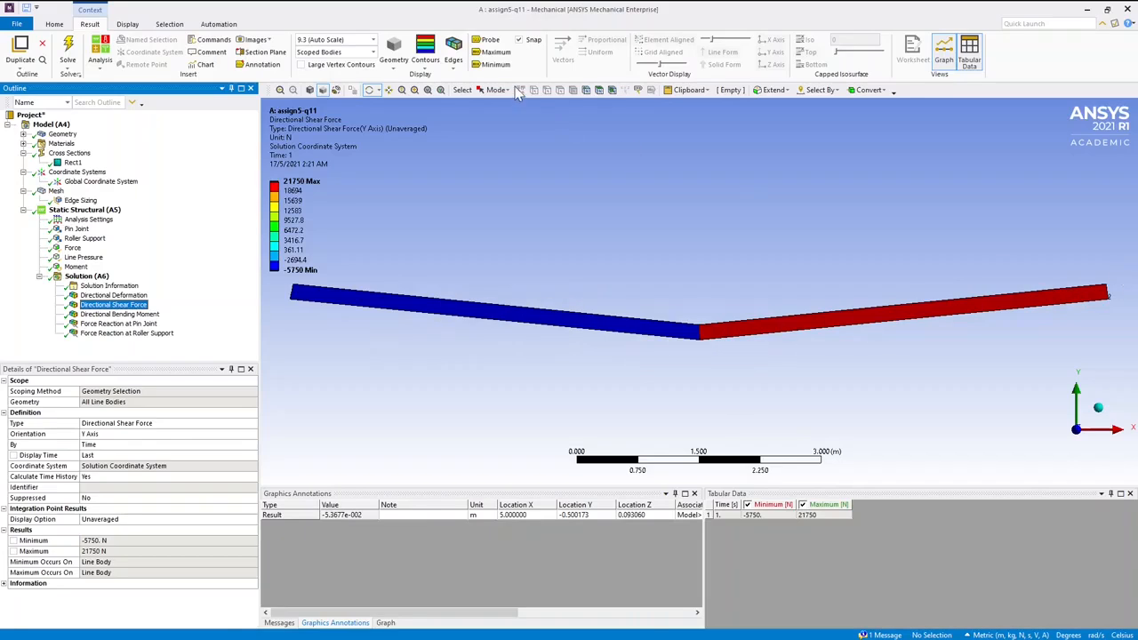
{"action": "left_click", "coordinate": [487, 40]}
{"action": "left_click", "coordinate": [702, 331]}
{"action": "left_click", "coordinate": [1103, 296]}
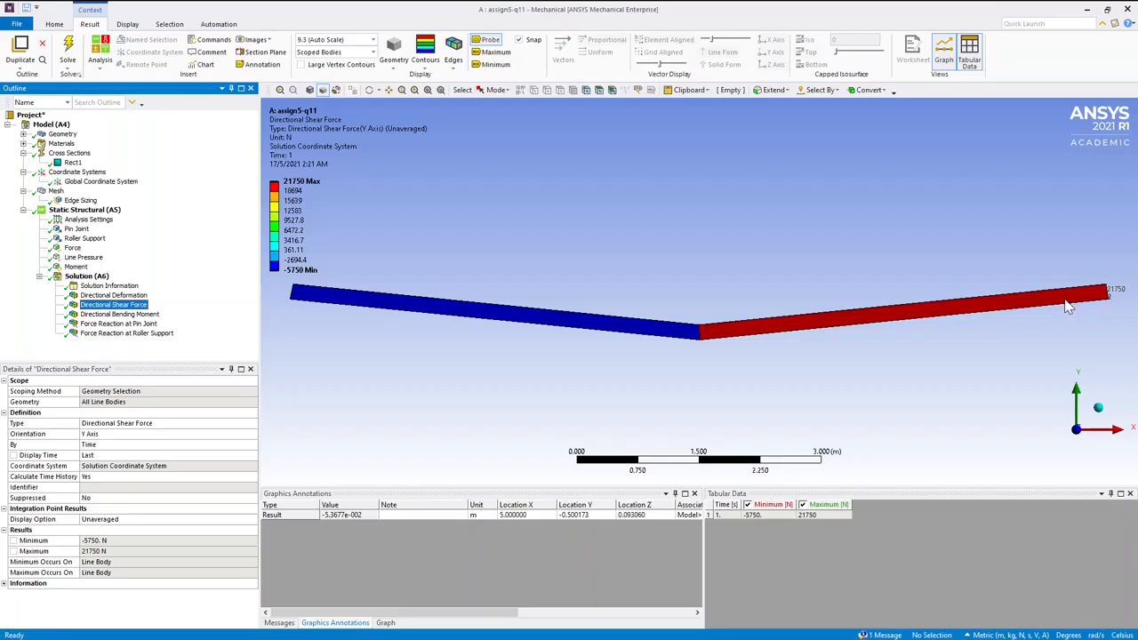
{"action": "left_click", "coordinate": [1095, 299]}
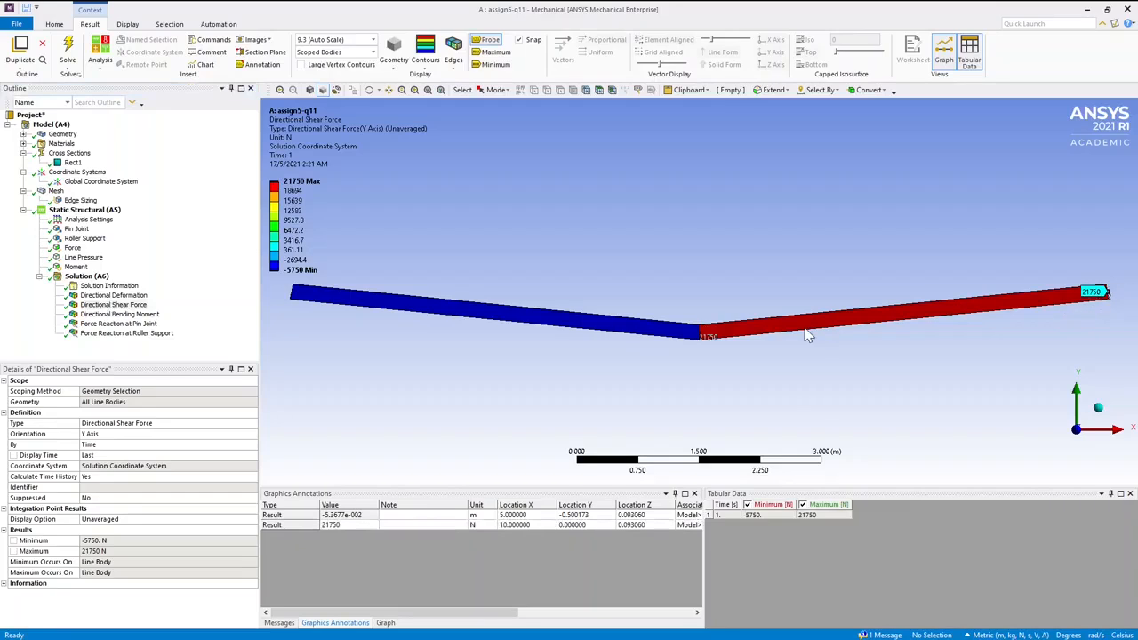
{"action": "left_click", "coordinate": [730, 328]}
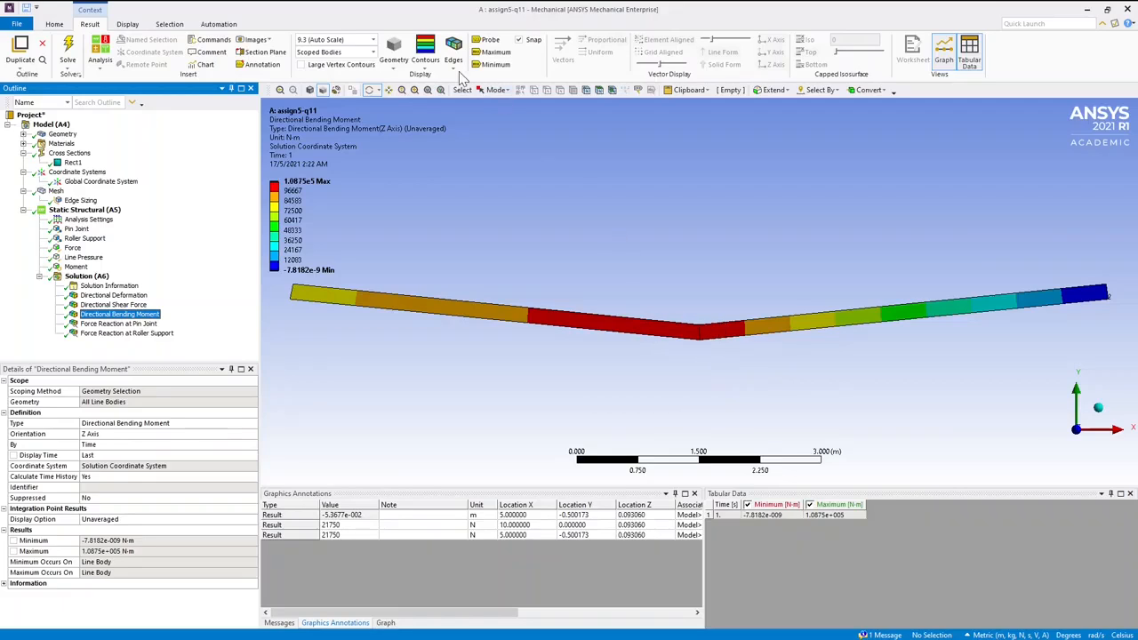
Probe the Directional Bending Moment result at the beam's pin joint end and at midspan
{"action": "left_click", "coordinate": [488, 40]}
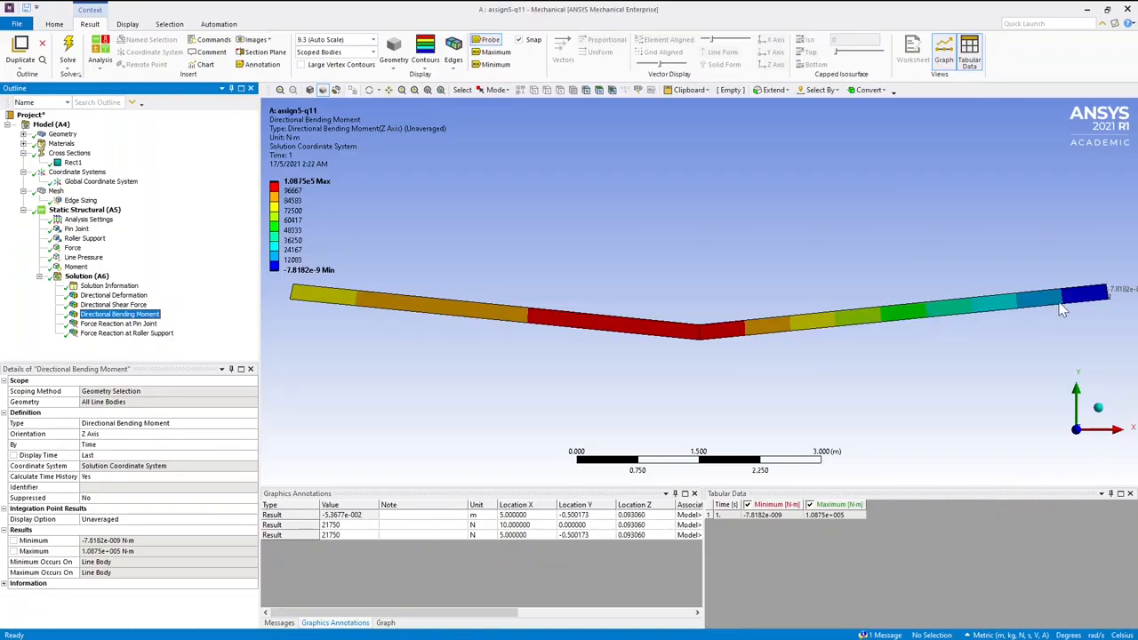
{"action": "left_click", "coordinate": [1107, 298]}
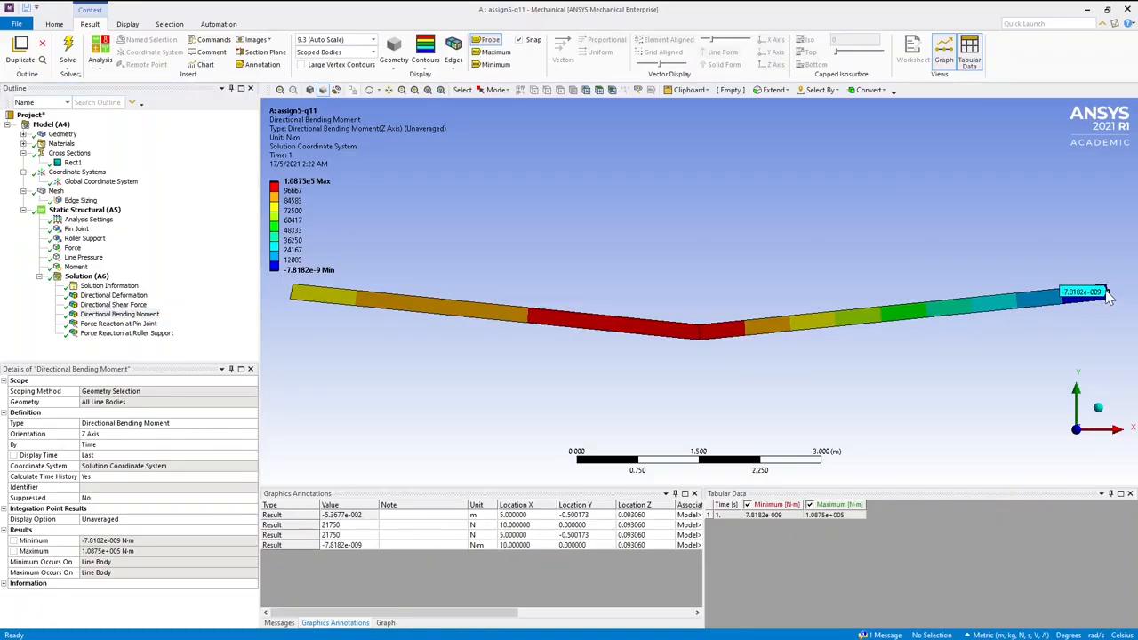
{"action": "left_click", "coordinate": [700, 331]}
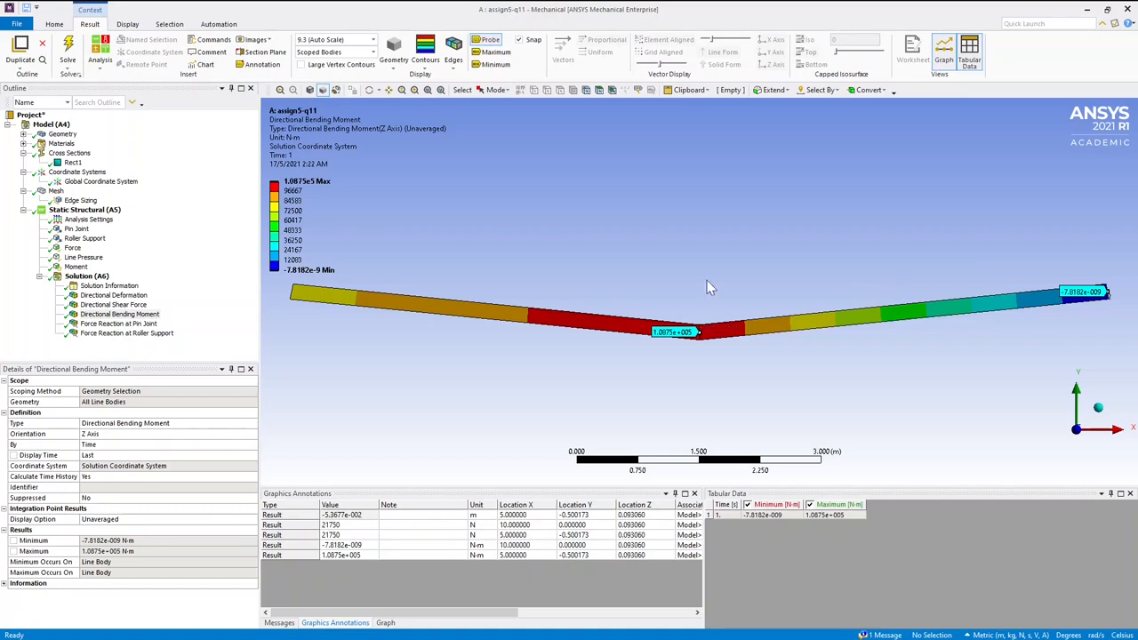
Set the Edge Sizing's number of divisions to 2 and generate the mesh
{"action": "left_click", "coordinate": [82, 201]}
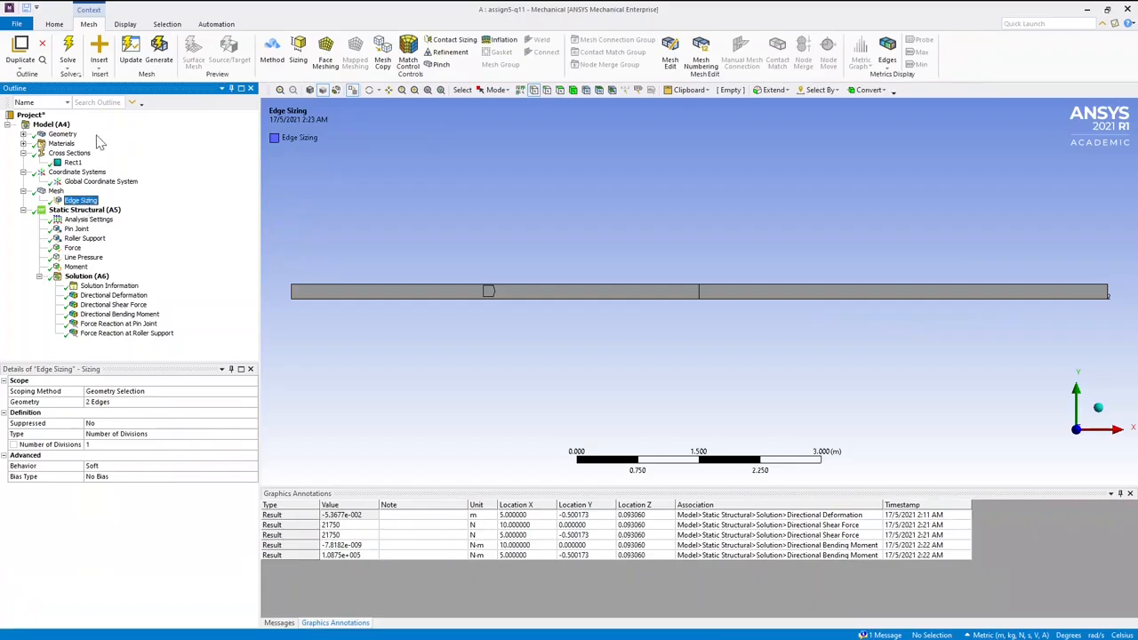
{"action": "left_click", "coordinate": [98, 446]}
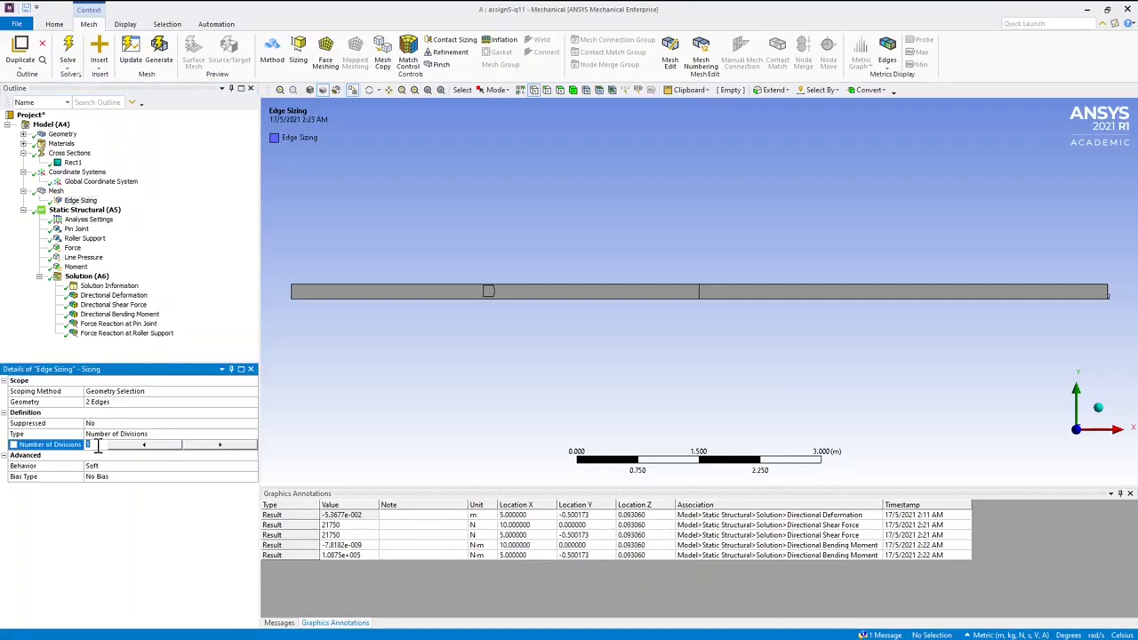
{"action": "type", "text": "2"}
{"action": "key", "text": "Return"}
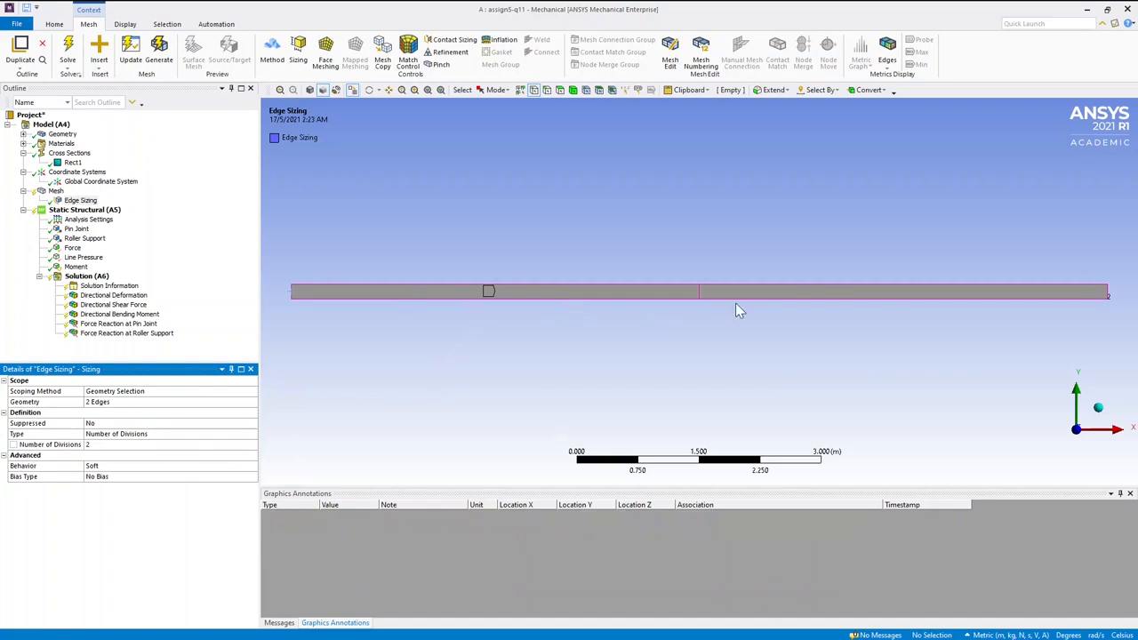
{"action": "left_click", "coordinate": [55, 192]}
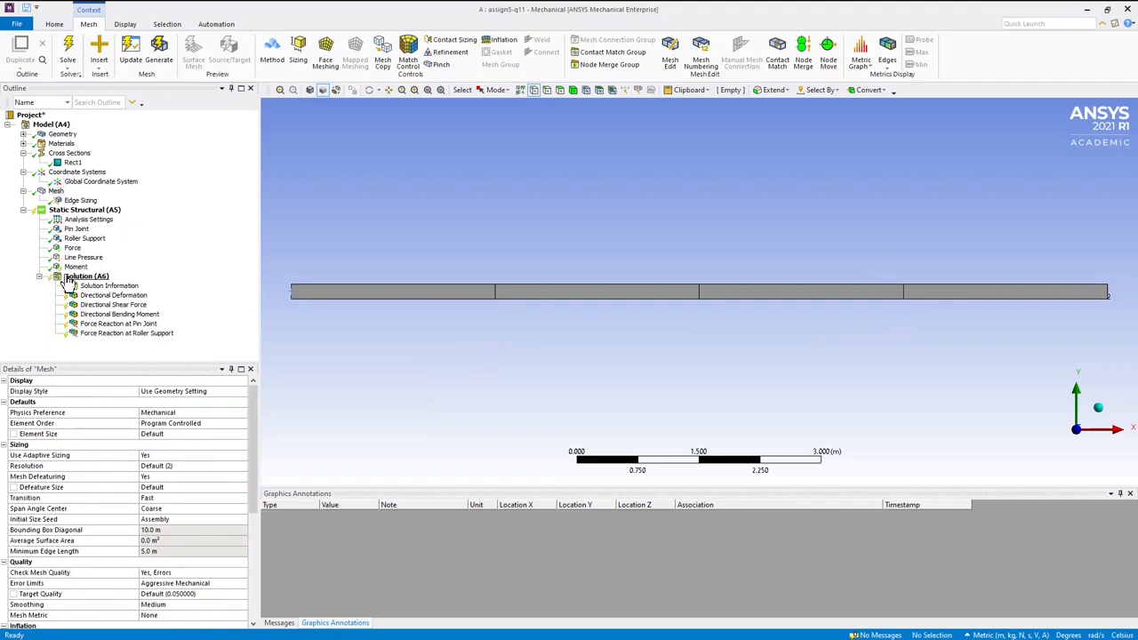
Solve the analysis with two divisions per edge and probe the Directional Bending Moment result
{"action": "left_click", "coordinate": [56, 213]}
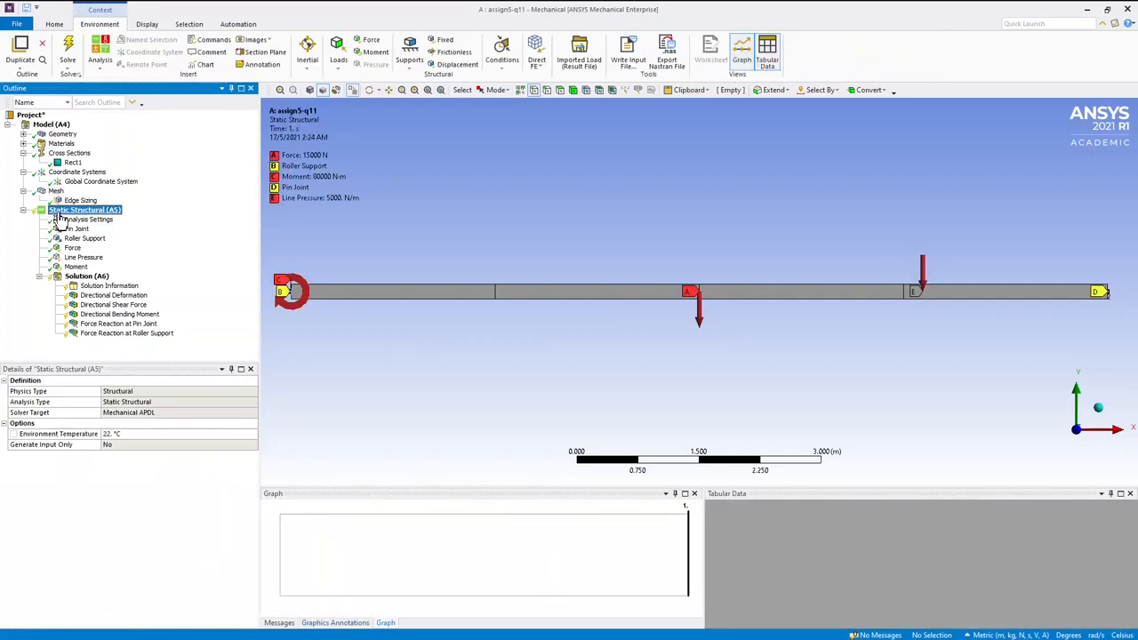
{"action": "left_click", "coordinate": [76, 232]}
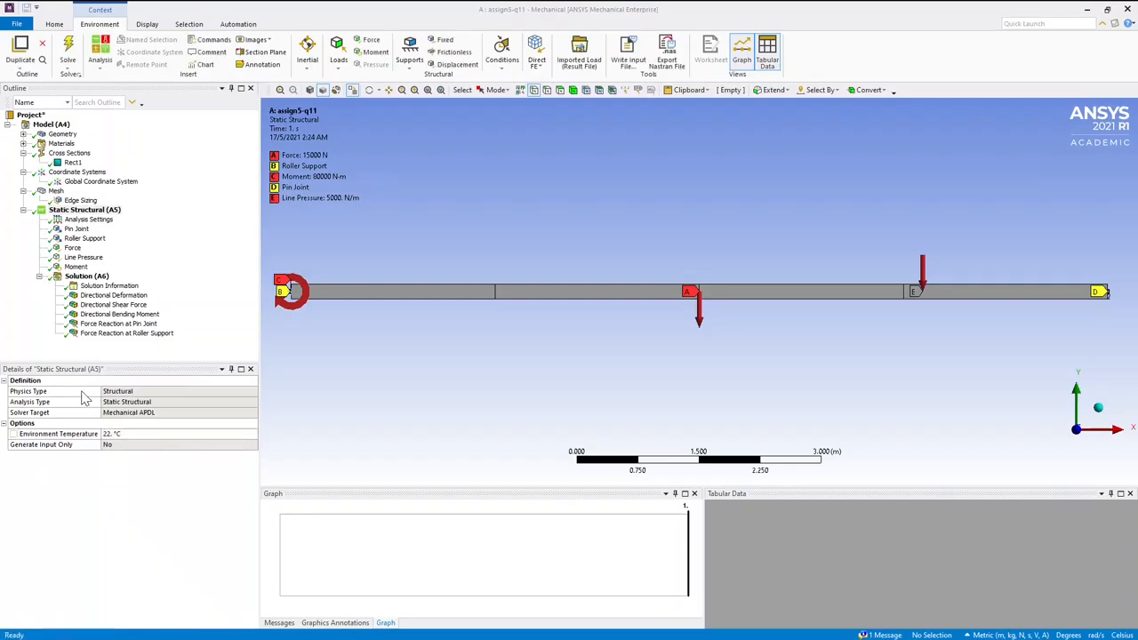
{"action": "left_click", "coordinate": [102, 316]}
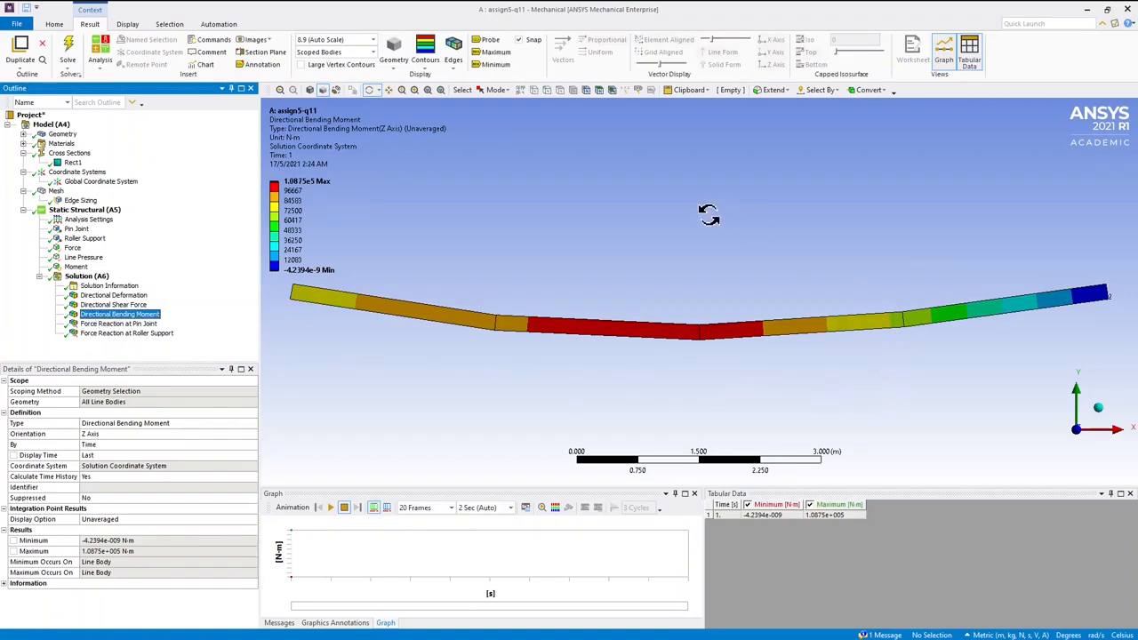
{"action": "left_click", "coordinate": [487, 39]}
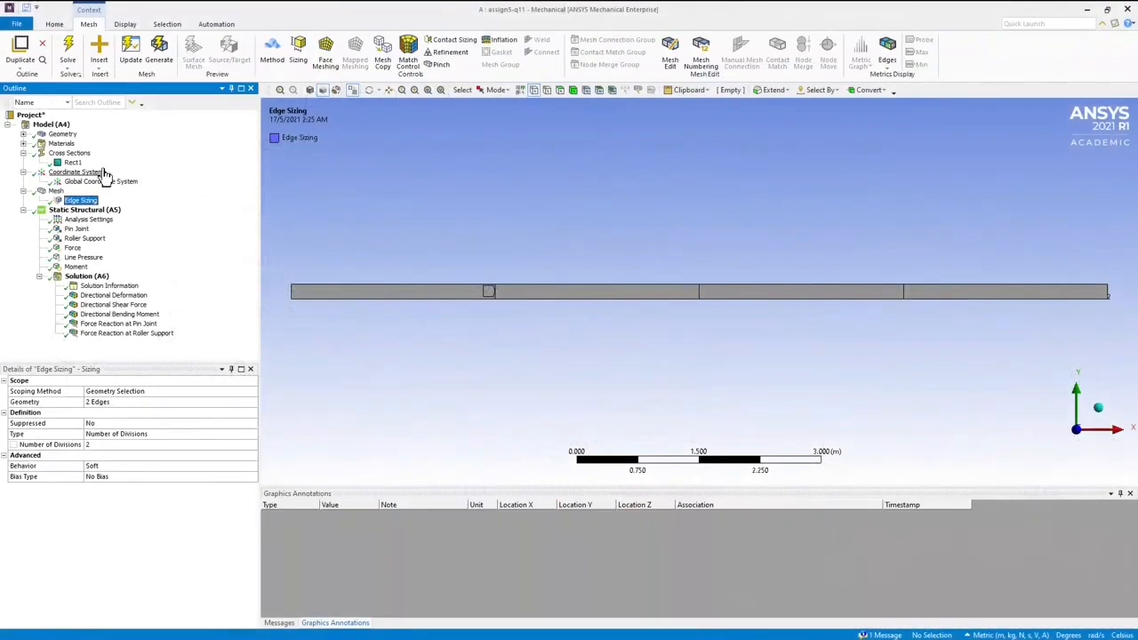
Set the Edge Sizing's number of divisions to 10
{"action": "left_click", "coordinate": [105, 445]}
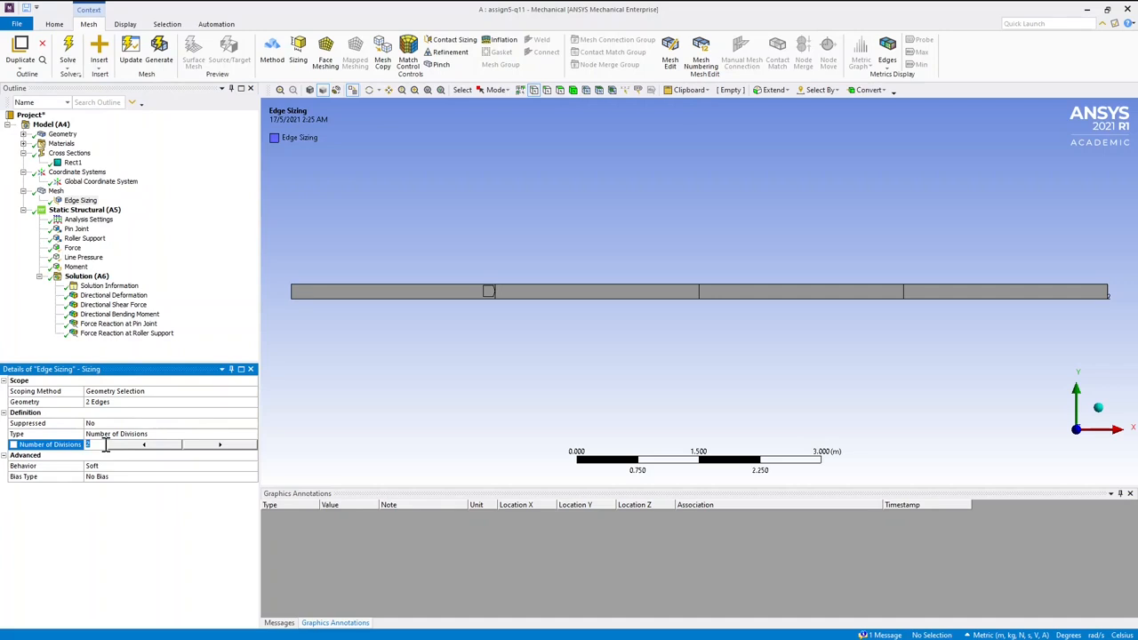
{"action": "type", "text": "11"}
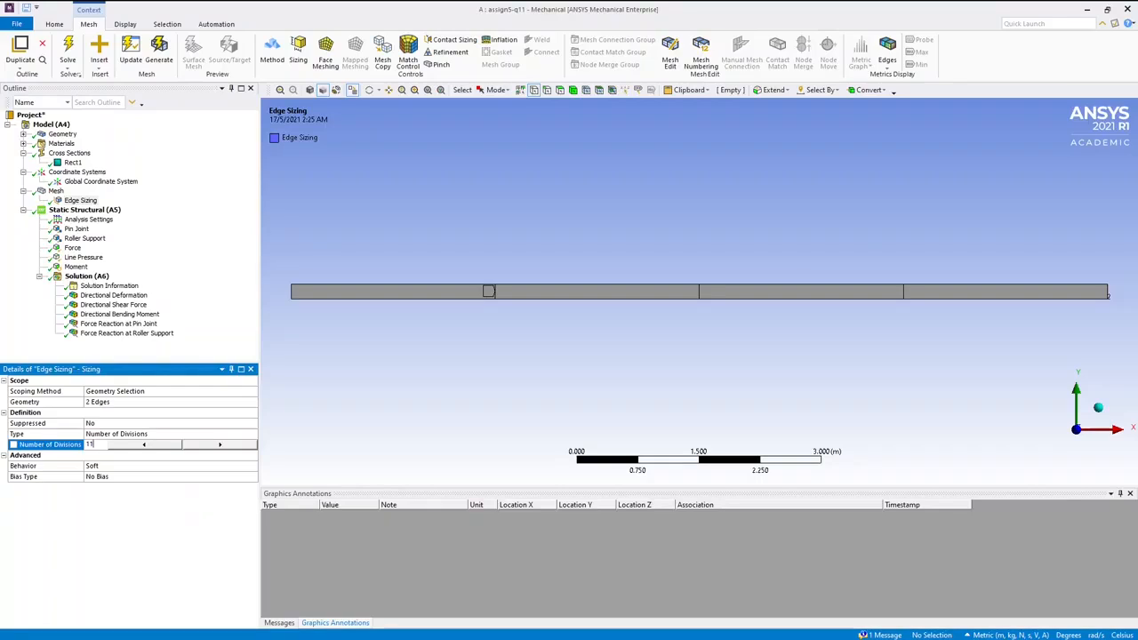
{"action": "key", "text": "BackSpace"}
{"action": "type", "text": "0"}
{"action": "left_click", "coordinate": [138, 501]}
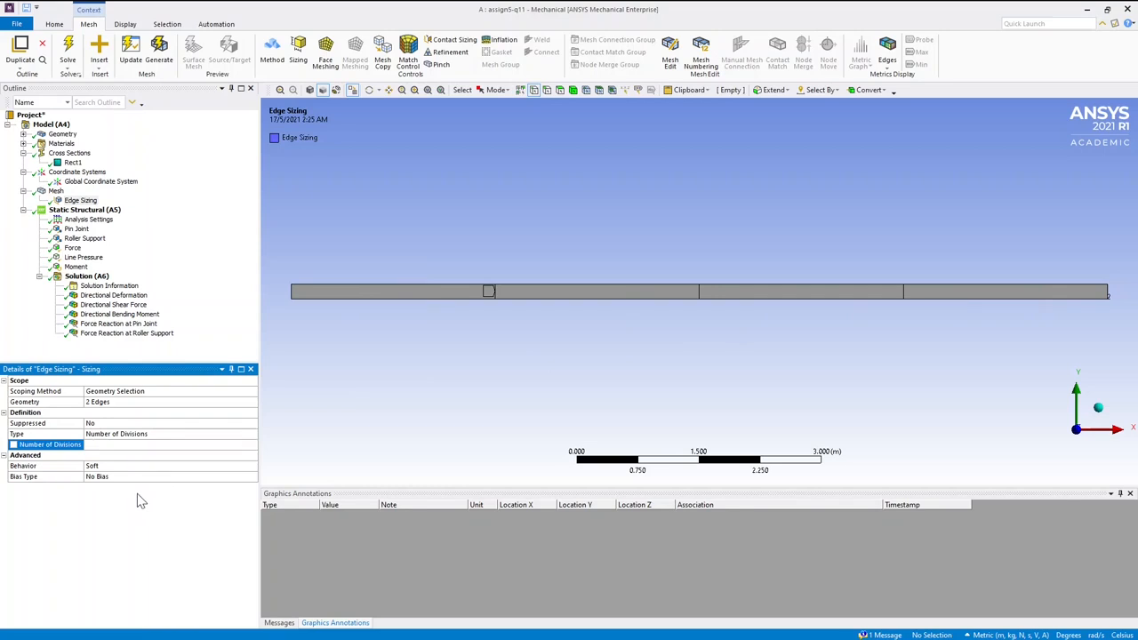
Solve the analysis with 10 divisions per edge and activate probing on the Directional Bending Moment result
{"action": "left_click", "coordinate": [55, 210]}
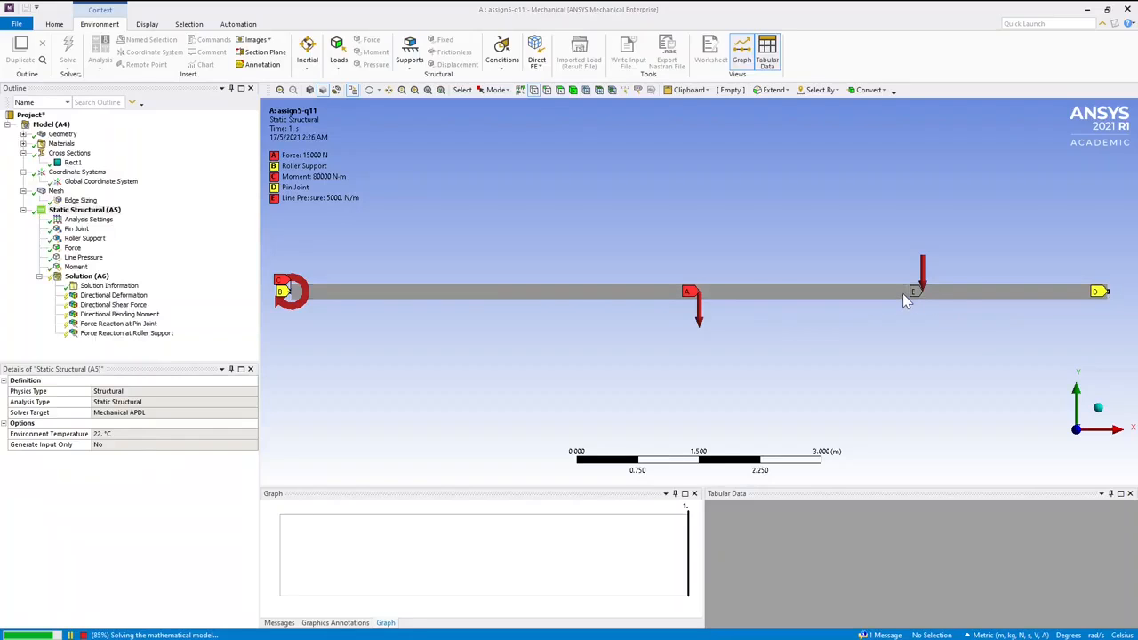
{"action": "left_click", "coordinate": [121, 316]}
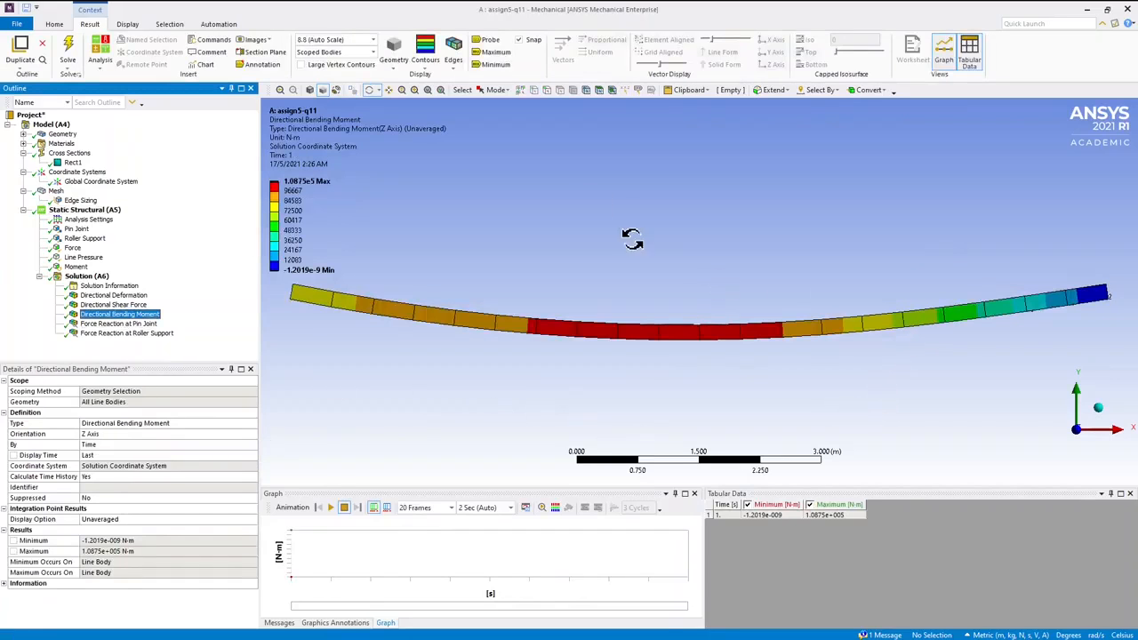
{"action": "left_click", "coordinate": [488, 40]}
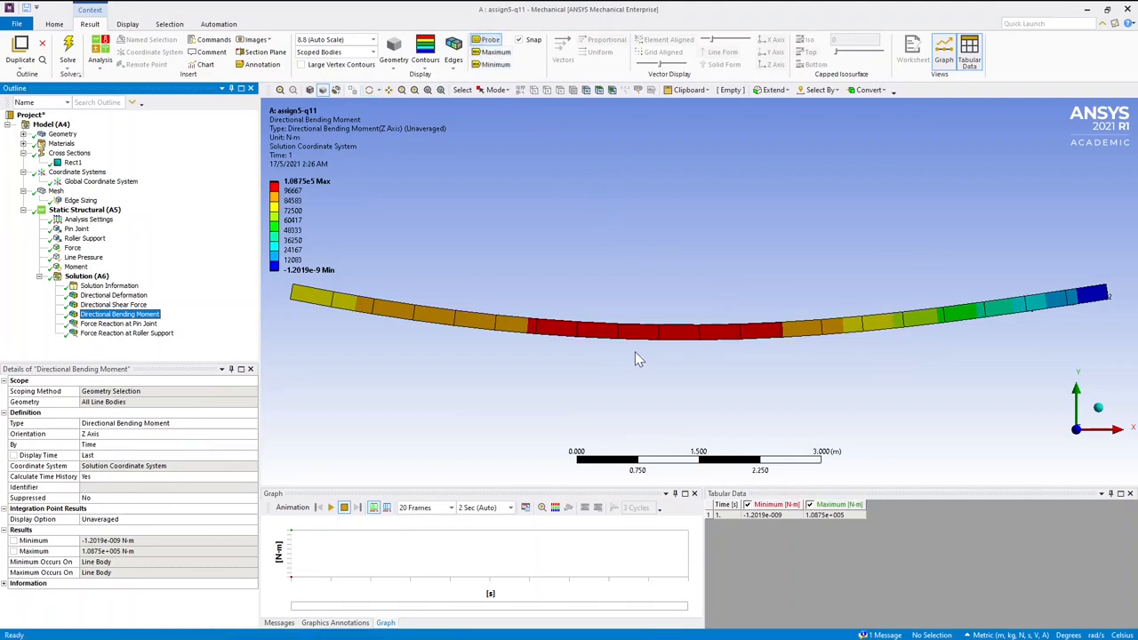
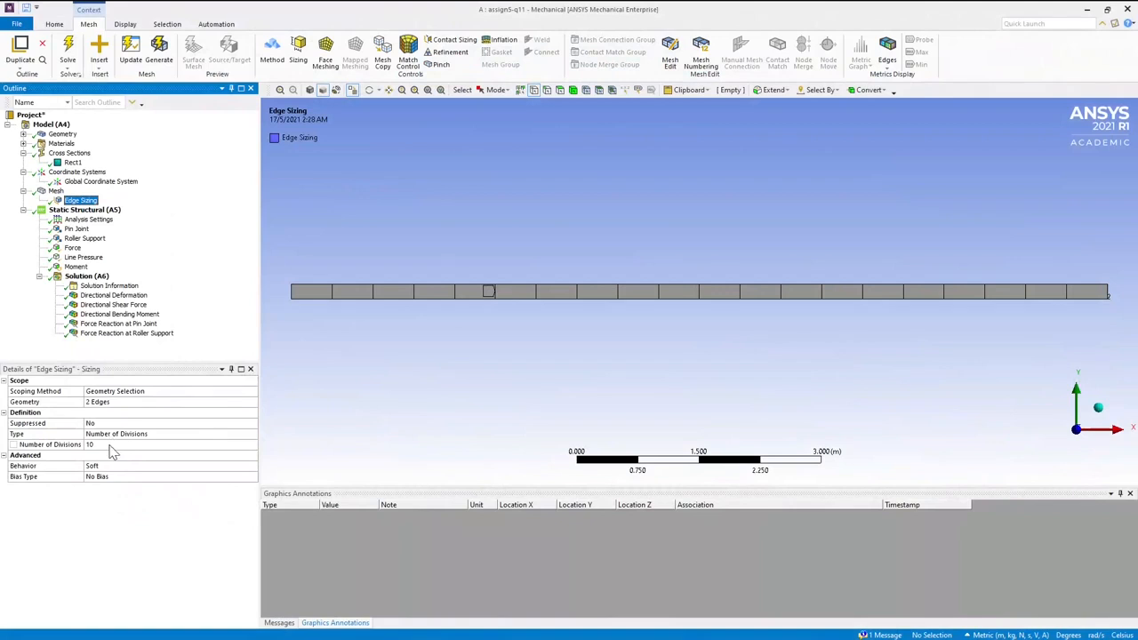
Set the Edge Sizing's number of divisions to 50 and solve the Static Structural analysis with the refined mesh
{"action": "left_click", "coordinate": [106, 445]}
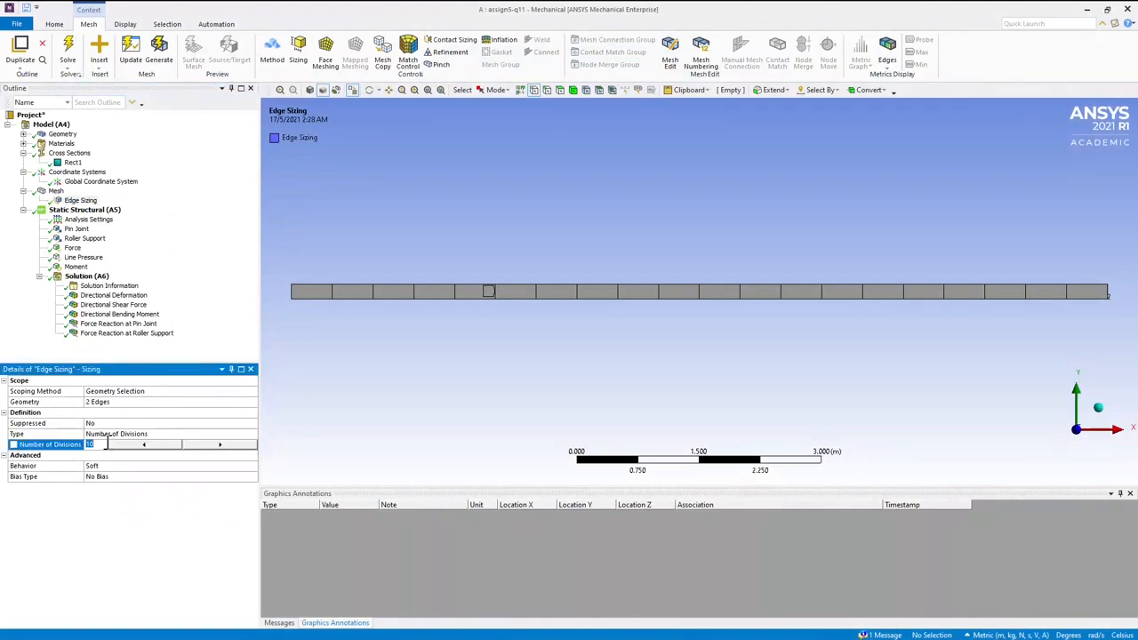
{"action": "type", "text": "50"}
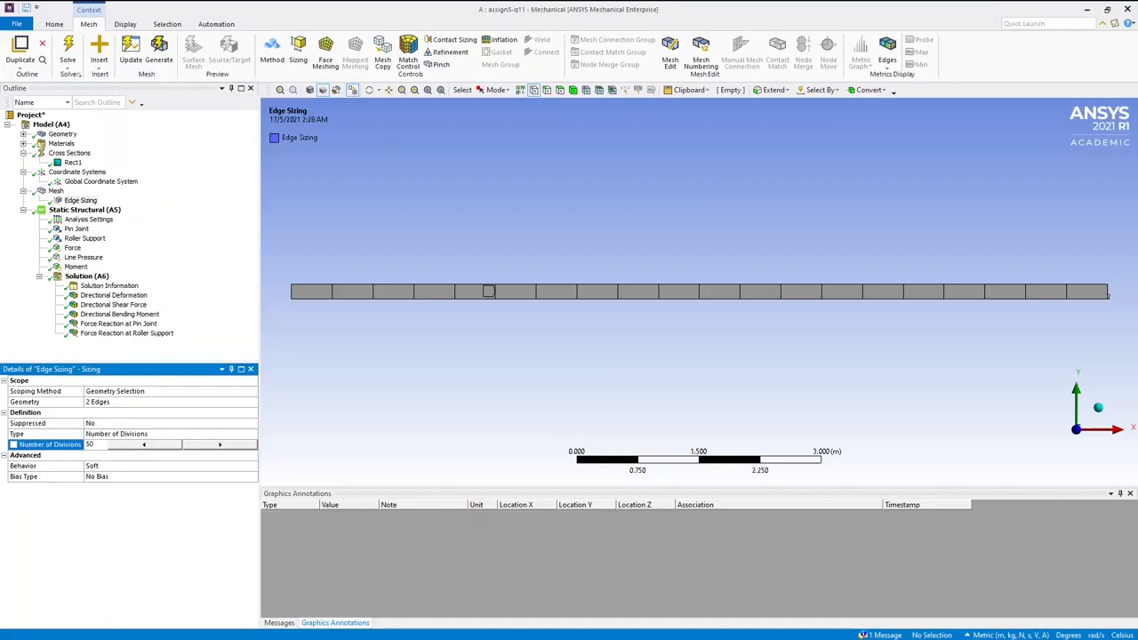
{"action": "key", "text": "Return"}
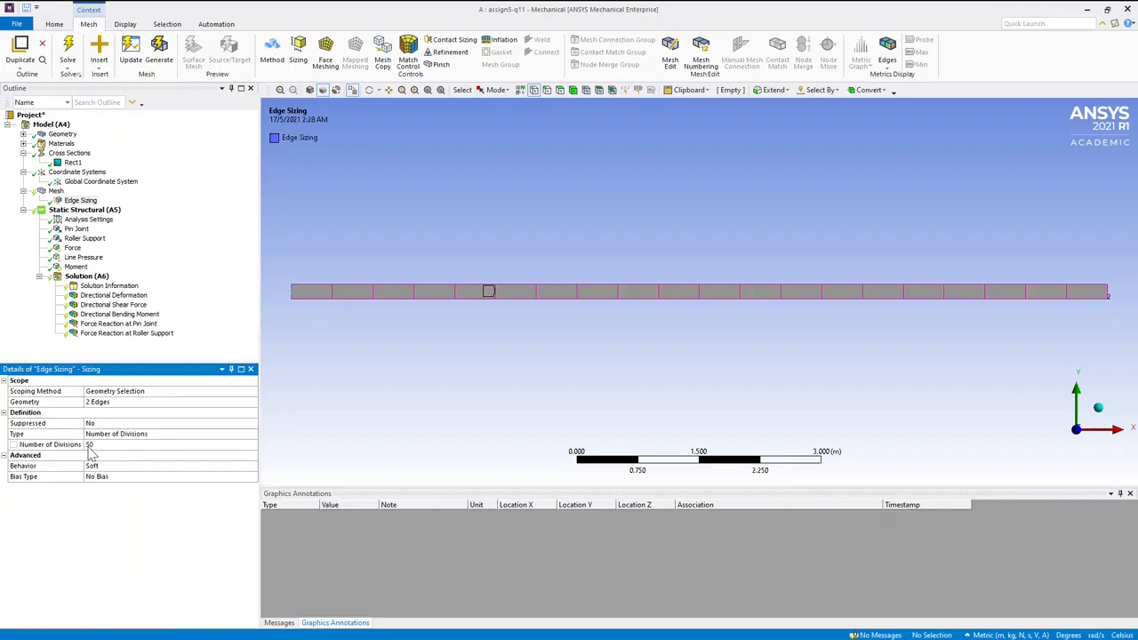
{"action": "left_click", "coordinate": [59, 210]}
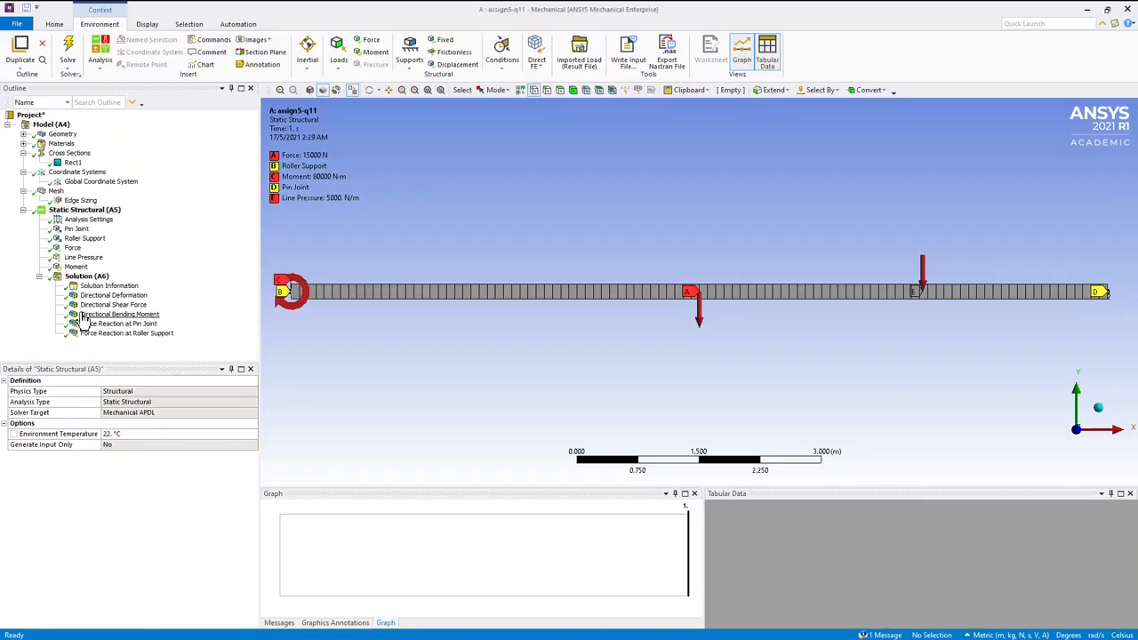
Show the Directional Deformation result for the refined mesh and play its animation briefly
{"action": "left_click", "coordinate": [125, 295]}
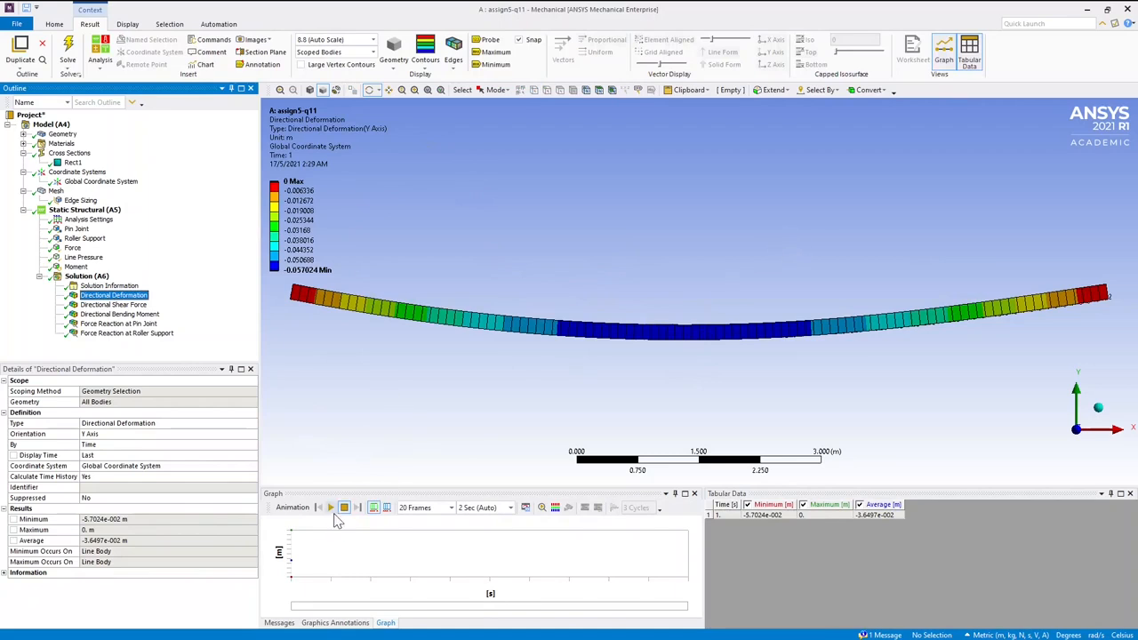
{"action": "left_click", "coordinate": [330, 507]}
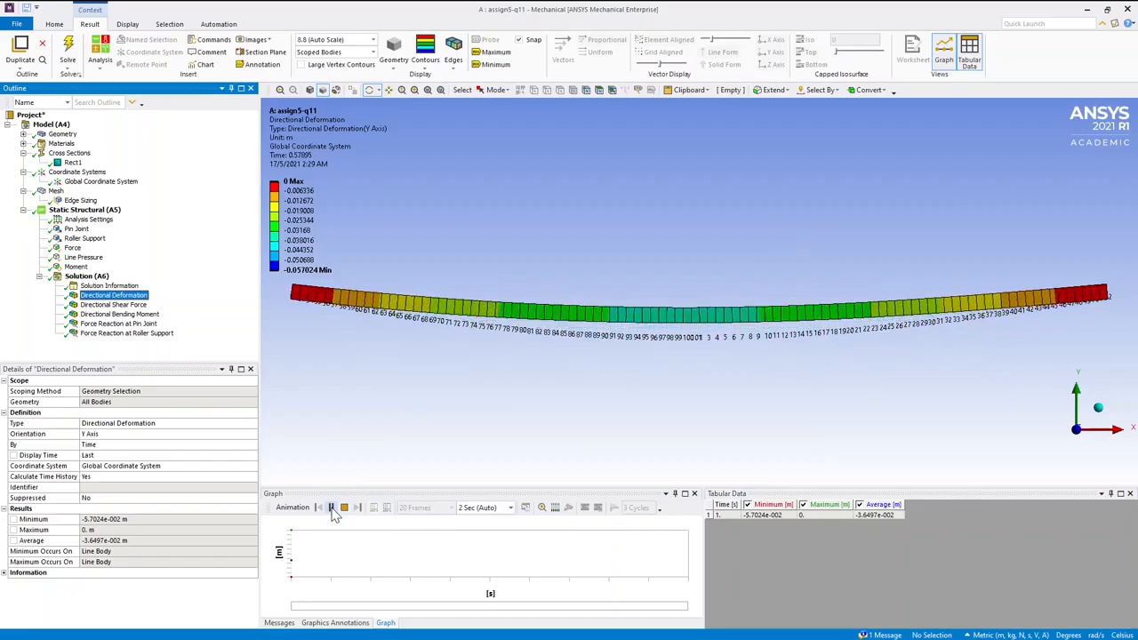
{"action": "left_click", "coordinate": [330, 507]}
{"action": "left_click", "coordinate": [344, 506]}
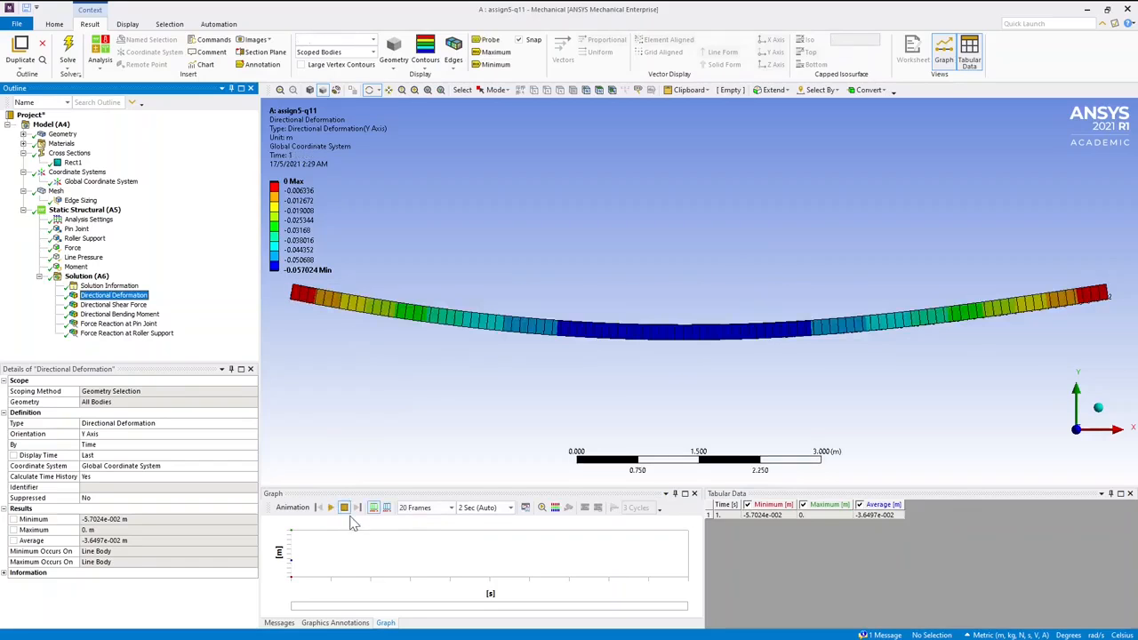
Hide the element edges on the Directional Deformation plot and replay the deformation animation
{"action": "left_click", "coordinate": [454, 68]}
{"action": "left_click", "coordinate": [461, 77]}
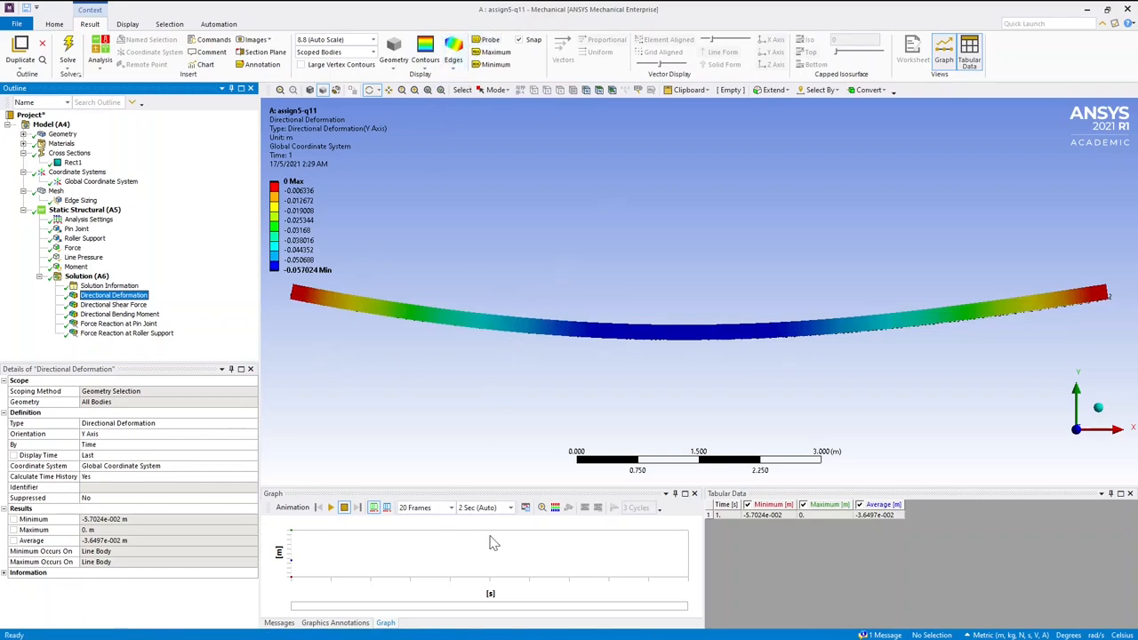
{"action": "left_click", "coordinate": [329, 507]}
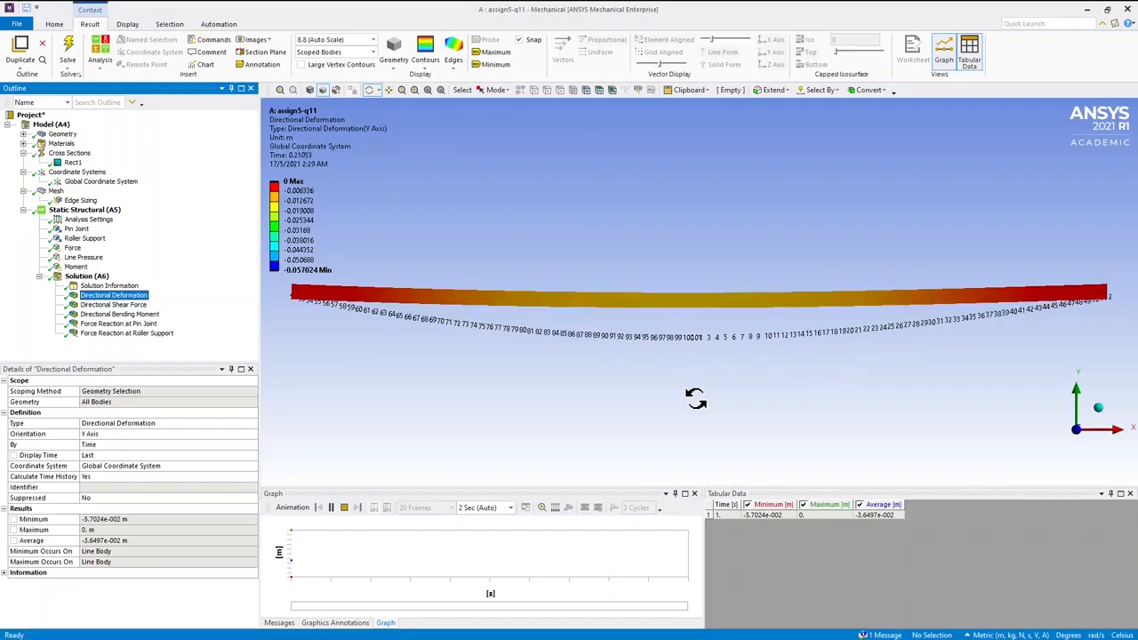
{"action": "left_click", "coordinate": [344, 508]}
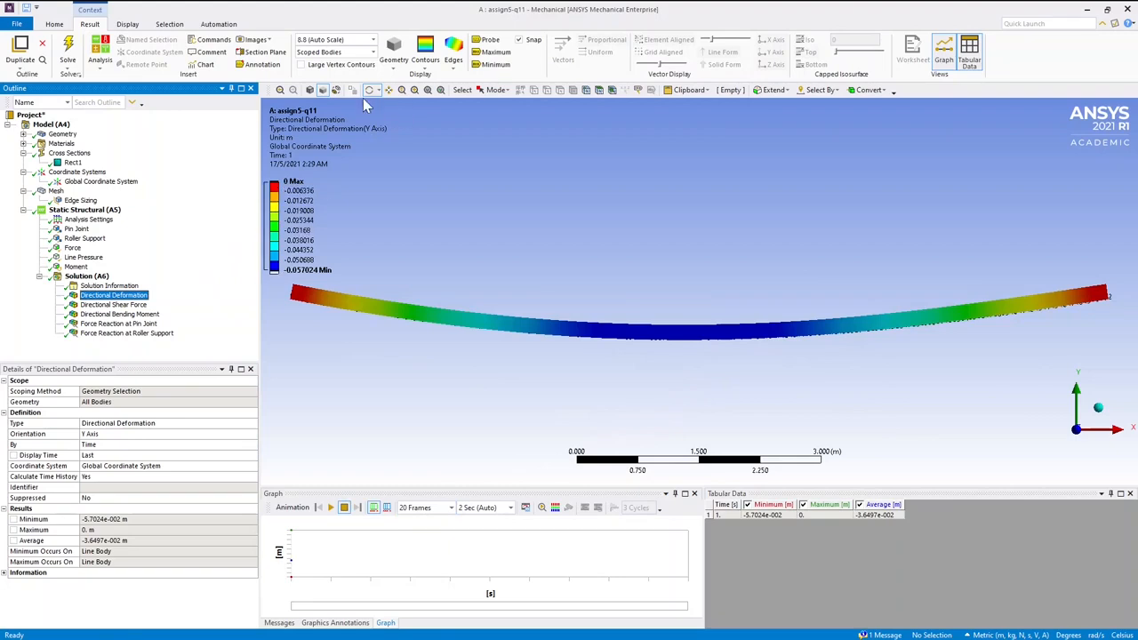
Probe the Directional Deformation result at the beam's midspan, at x = 5 m
{"action": "left_click", "coordinate": [127, 25]}
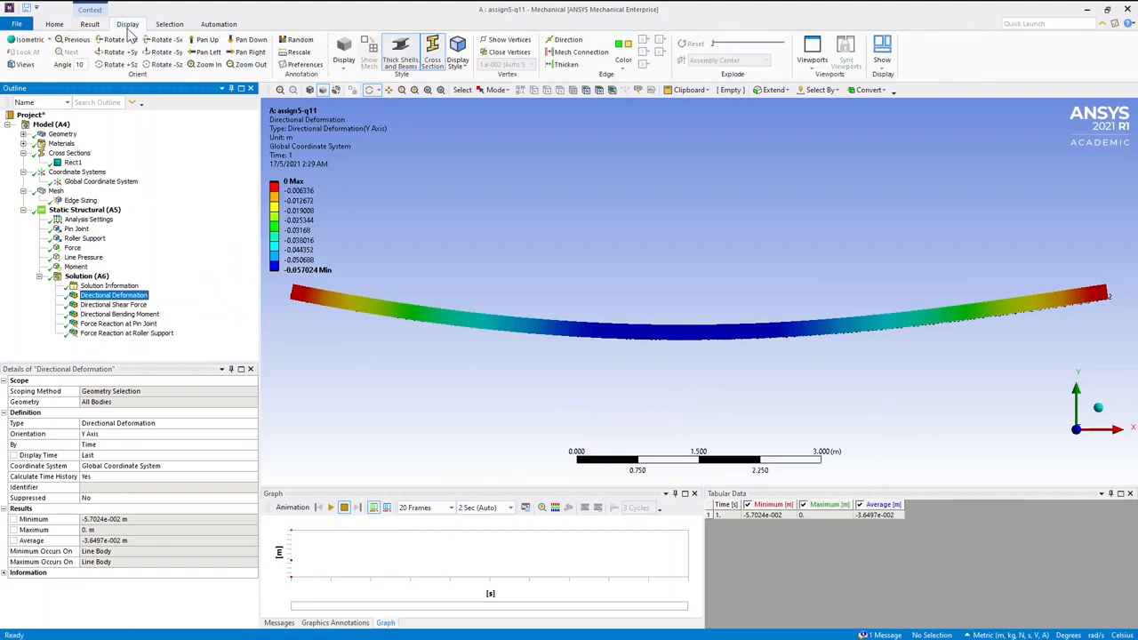
{"action": "left_click", "coordinate": [91, 26]}
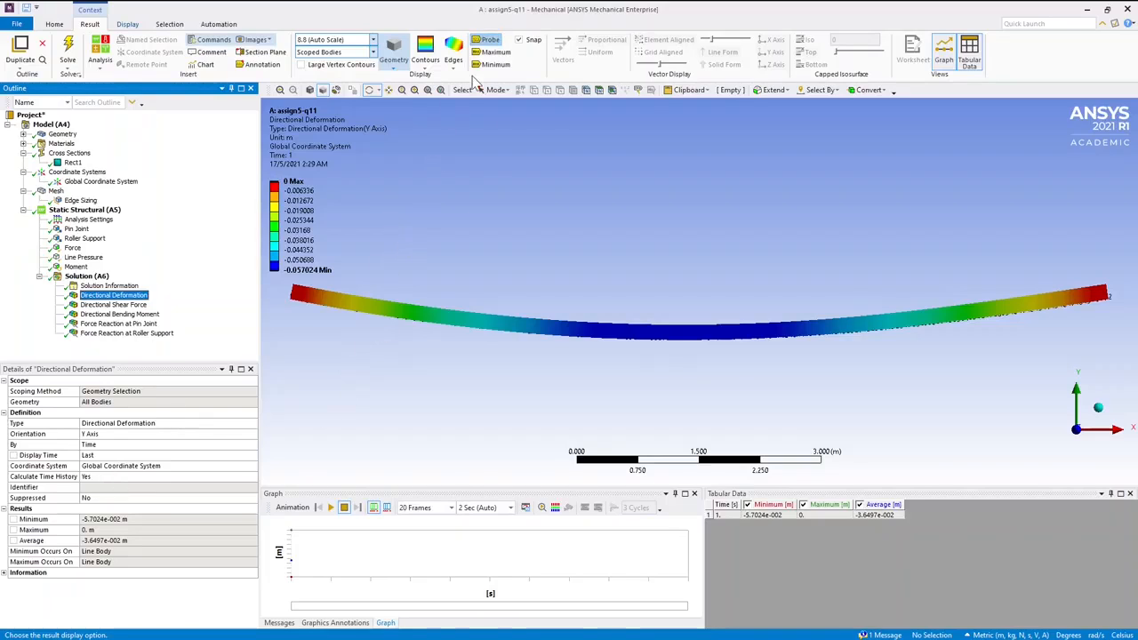
{"action": "left_click", "coordinate": [487, 39]}
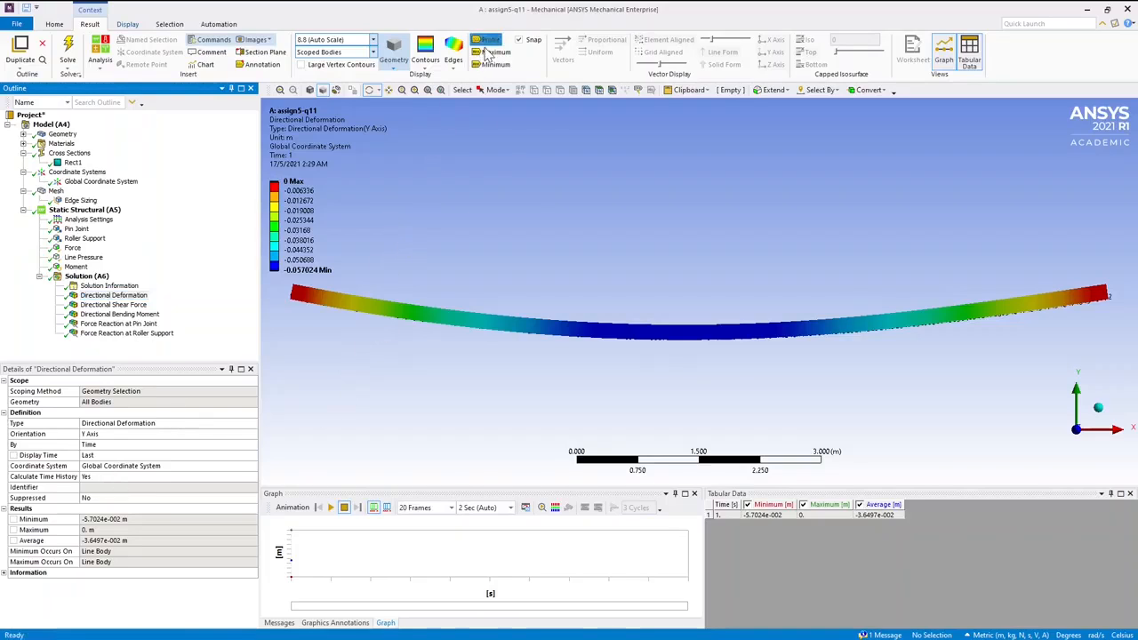
{"action": "left_click", "coordinate": [703, 342]}
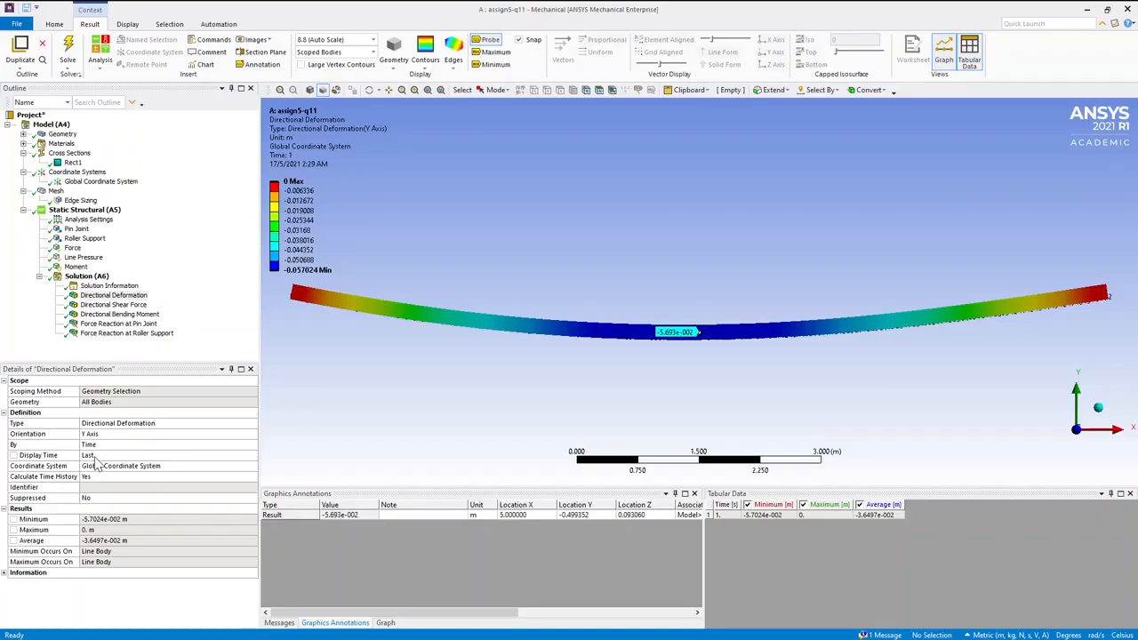
Probe the Directional Bending Moment result at x = 7.9, 7.8, 7.6 and 7.5 m along the beam
{"action": "left_click", "coordinate": [102, 316]}
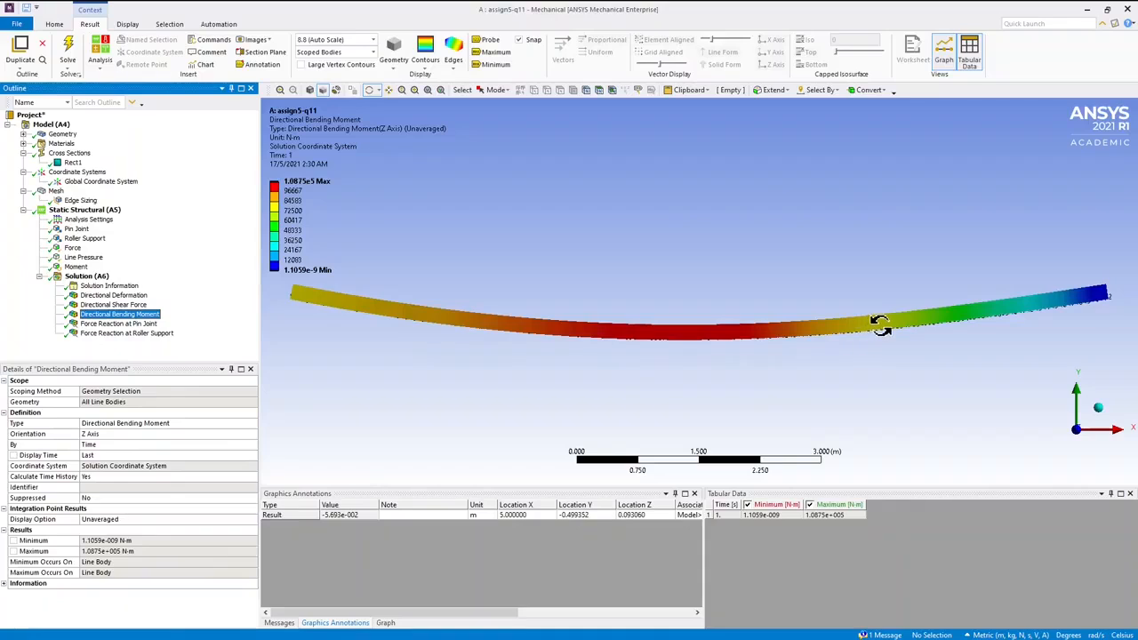
{"action": "left_click", "coordinate": [488, 40]}
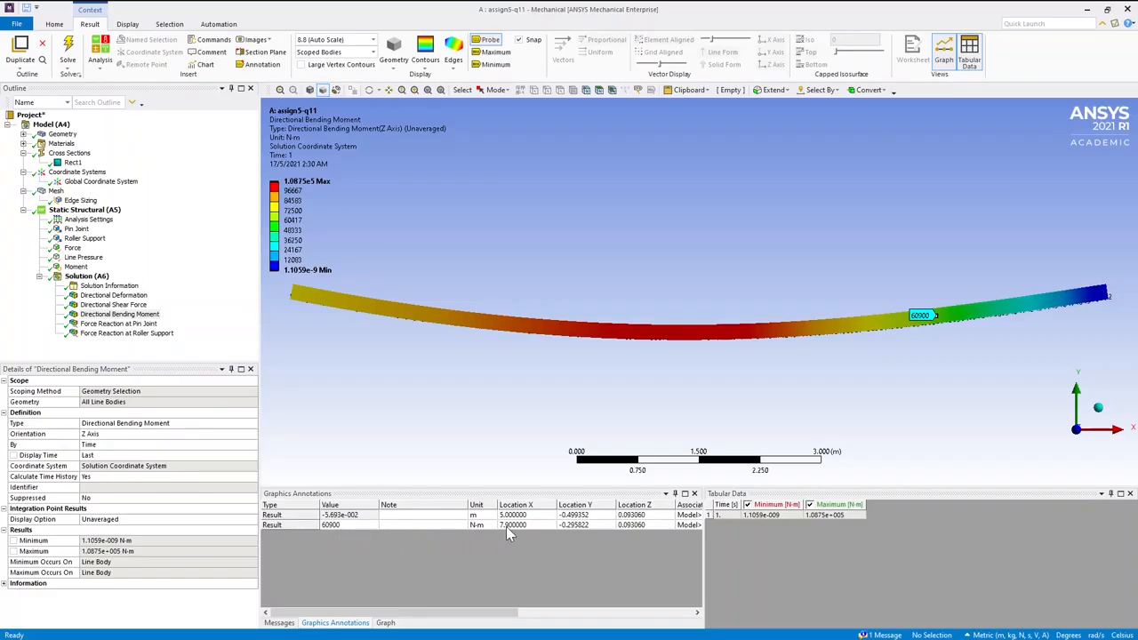
{"action": "left_click", "coordinate": [925, 322]}
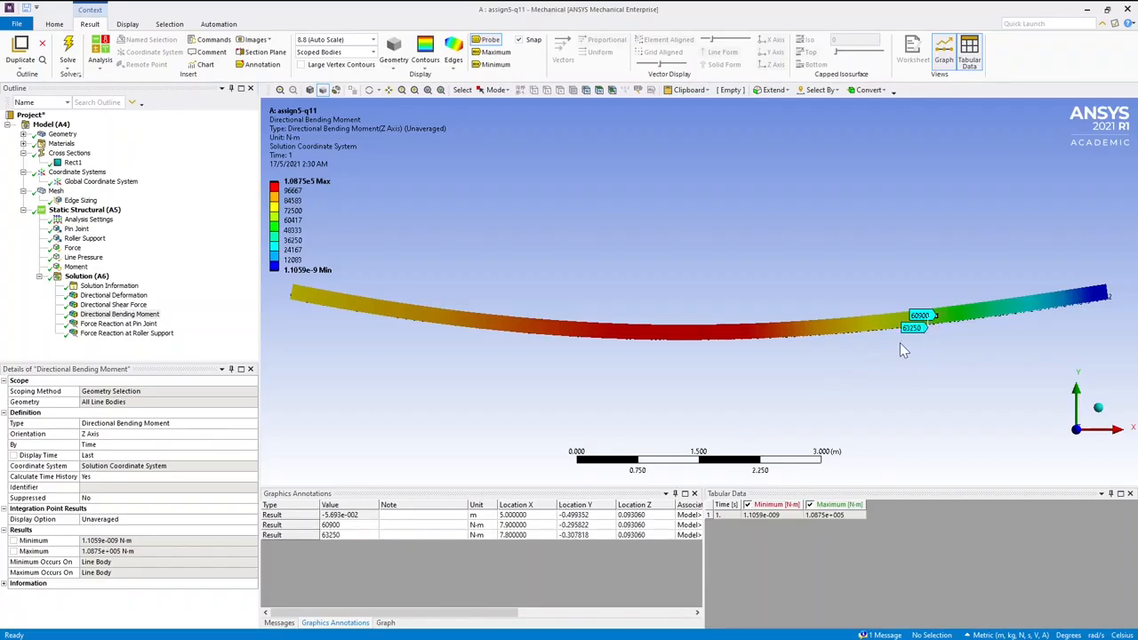
{"action": "left_click", "coordinate": [914, 329]}
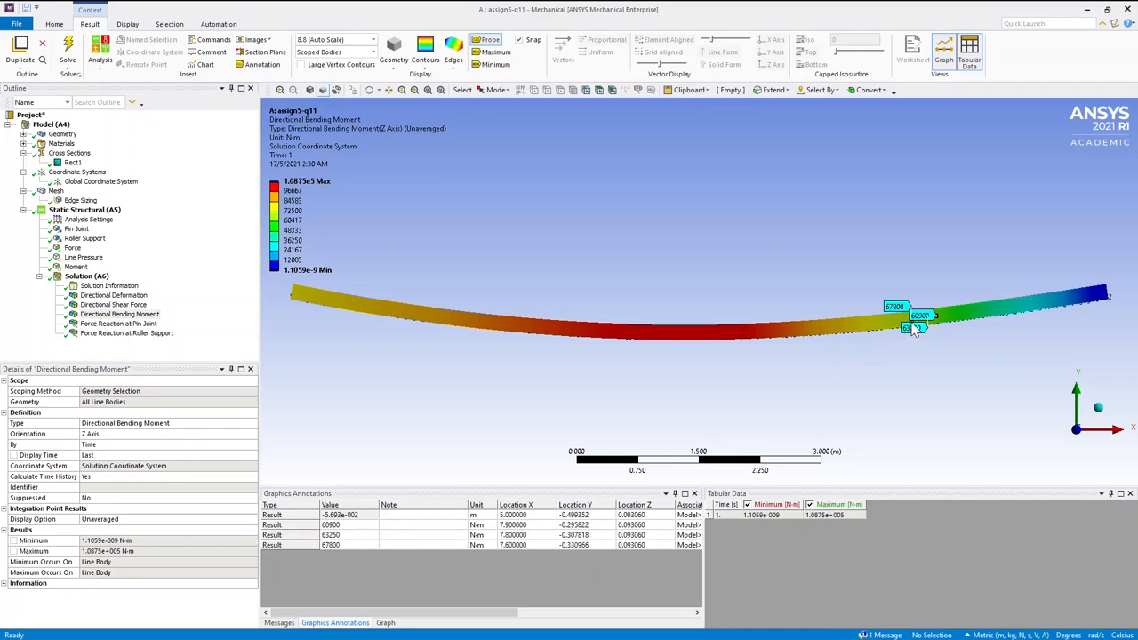
{"action": "left_click", "coordinate": [905, 328]}
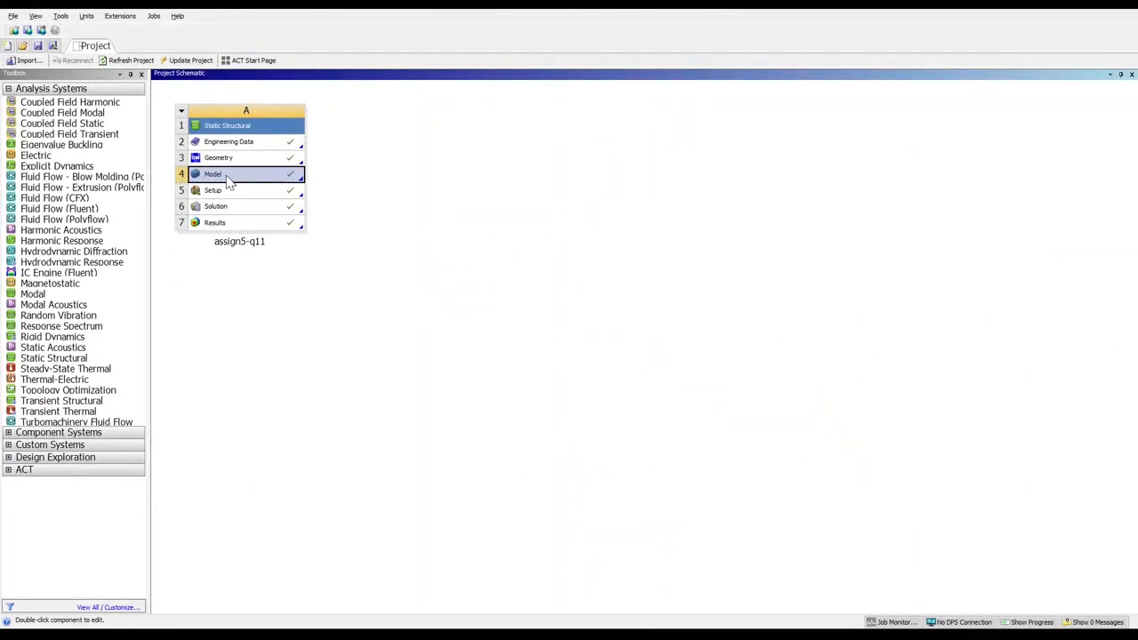
Review the assign5 material's elastic properties in the project's Engineering Data, closing it when finished
{"action": "left_click", "coordinate": [233, 145]}
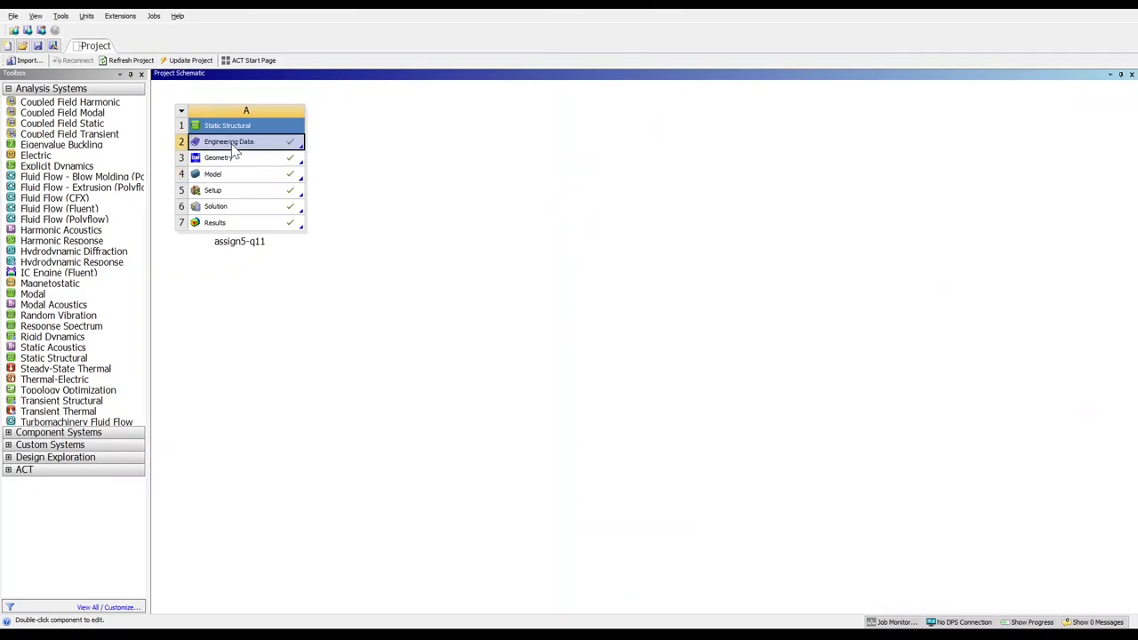
{"action": "double_click", "coordinate": [231, 150]}
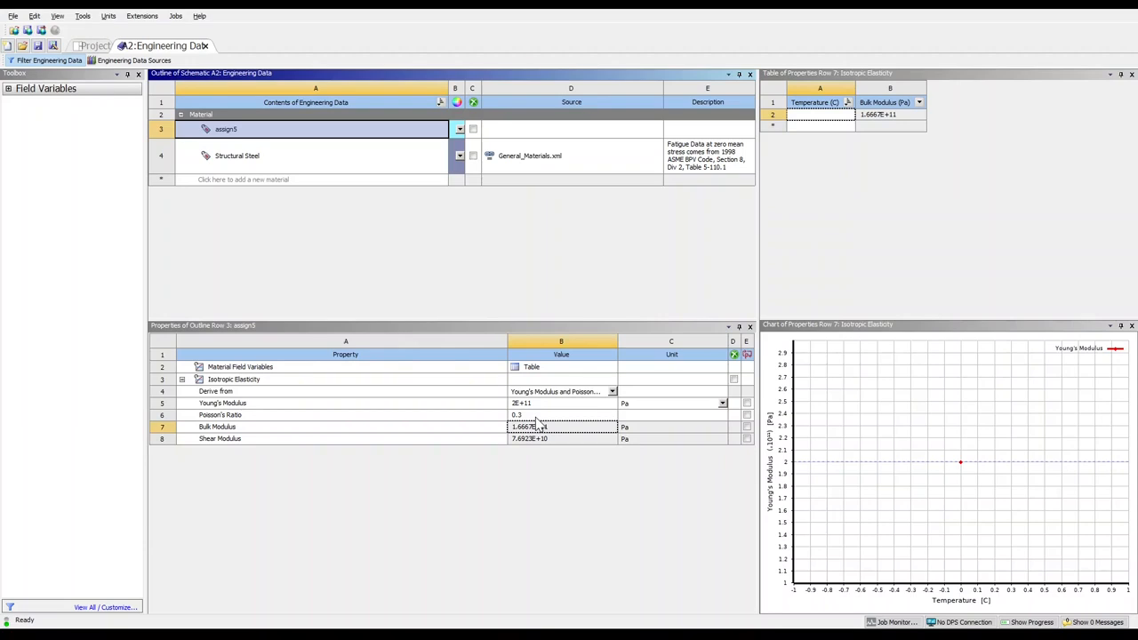
{"action": "left_click", "coordinate": [204, 46]}
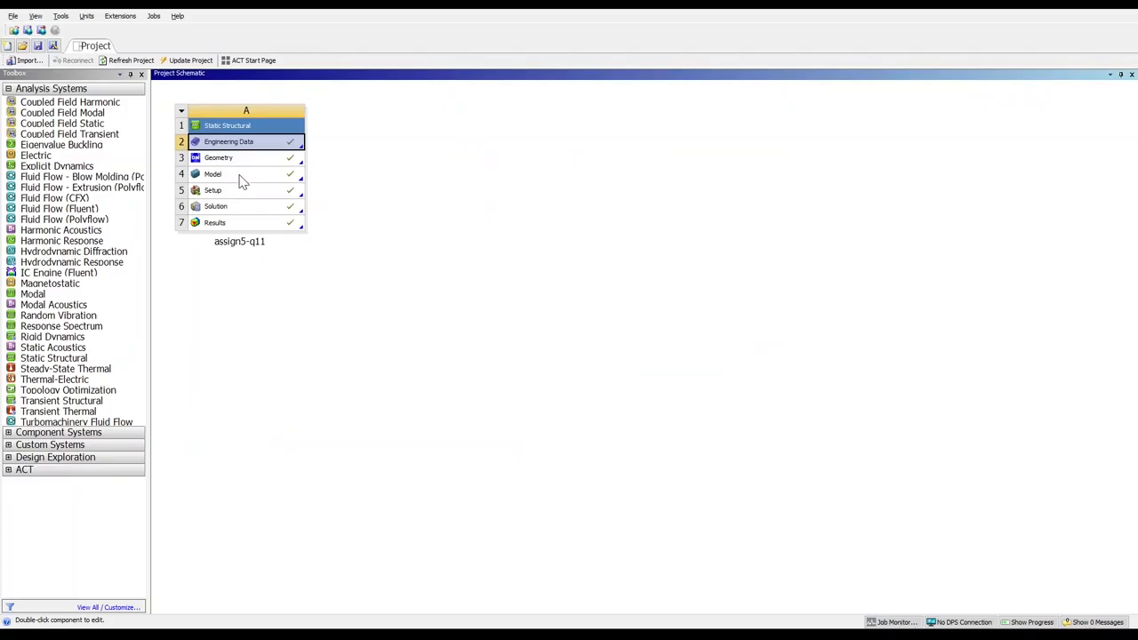
Reopen the Model in Mechanical and assign the assign5 material to the Line Body
{"action": "left_click", "coordinate": [242, 181]}
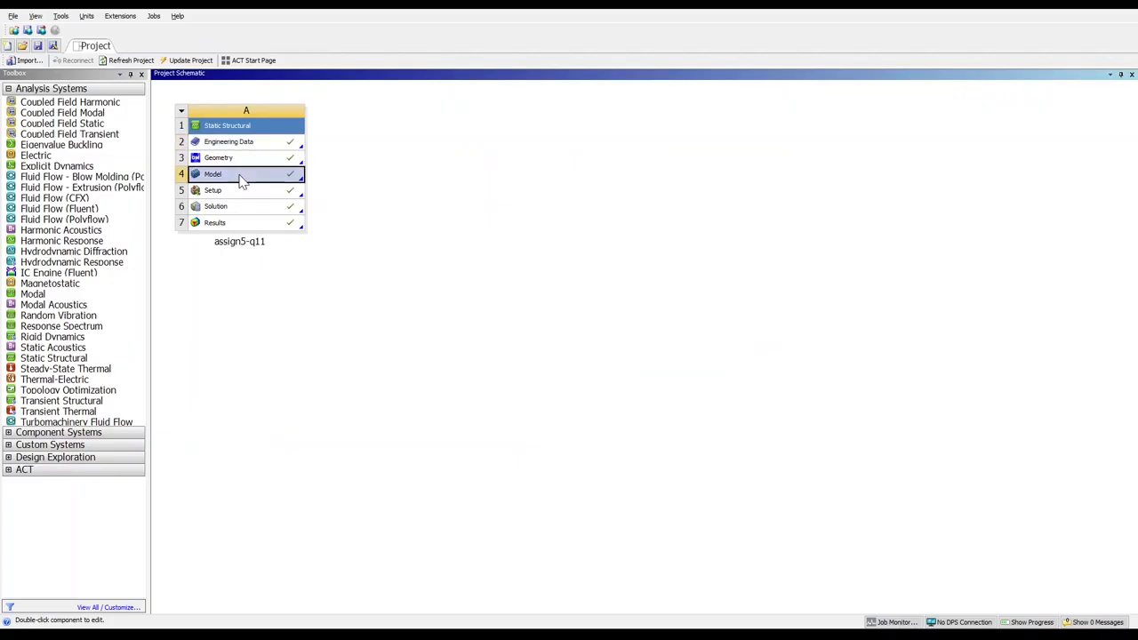
{"action": "double_click", "coordinate": [263, 180]}
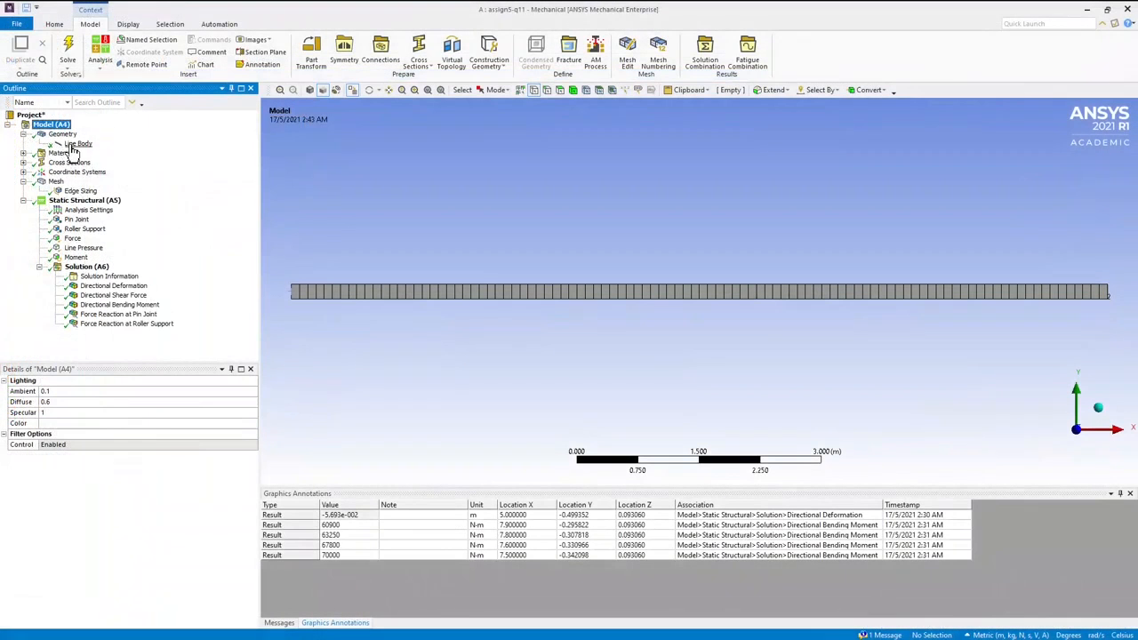
{"action": "left_click", "coordinate": [73, 145]}
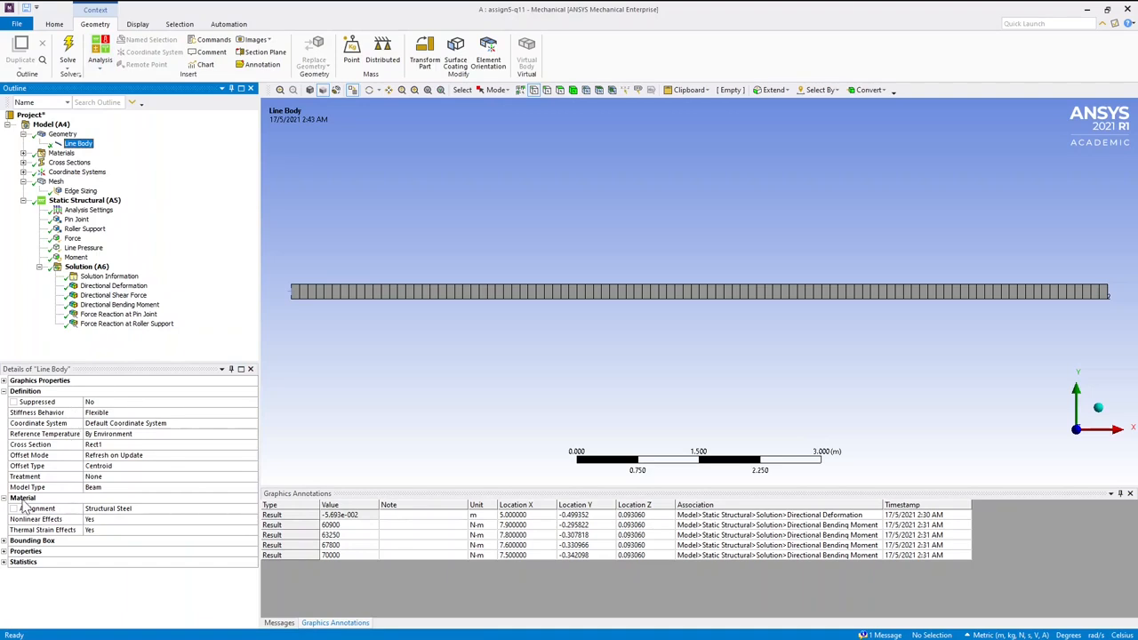
{"action": "left_click", "coordinate": [96, 511]}
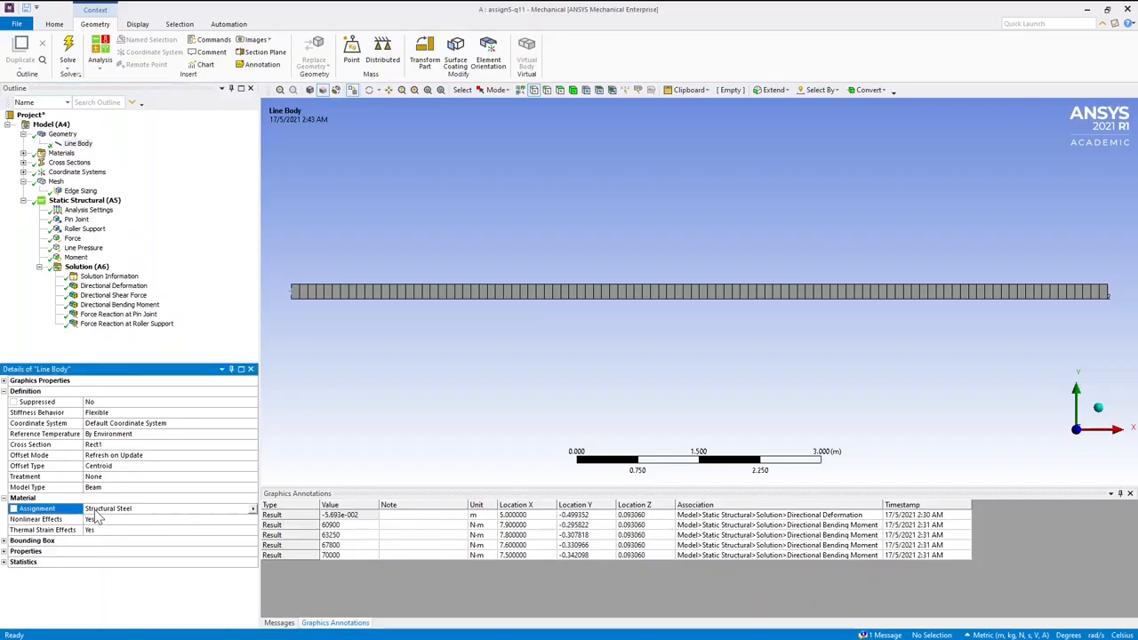
{"action": "left_click", "coordinate": [254, 513]}
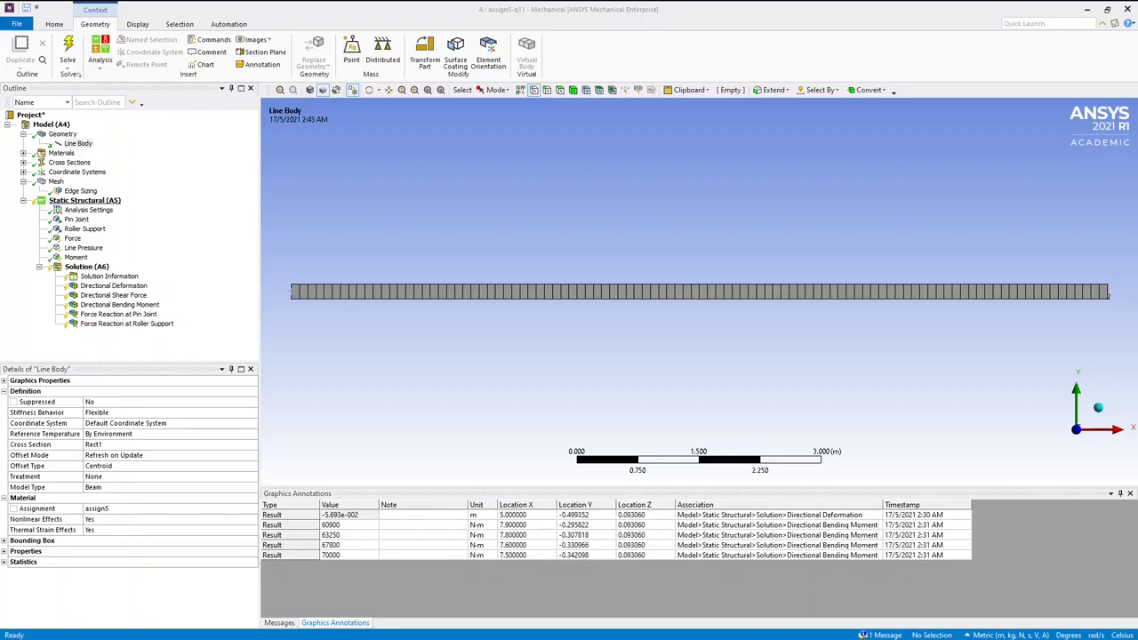
Solve the Static Structural analysis with the assign5 material and activate probing on the Directional Deformation result
{"action": "left_click", "coordinate": [54, 201]}
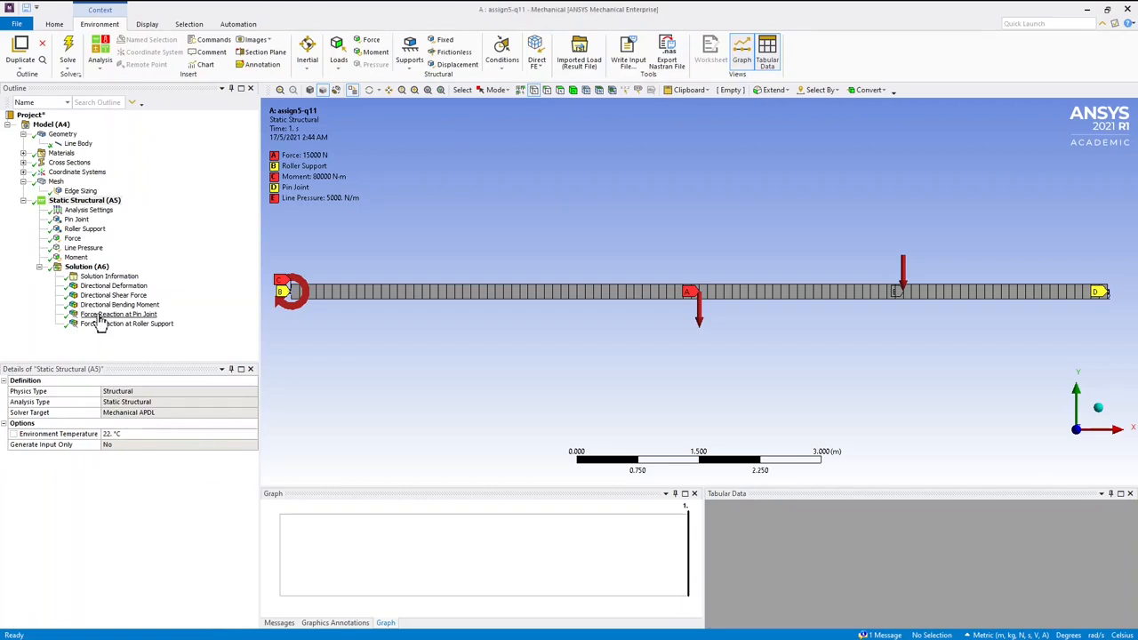
{"action": "left_click", "coordinate": [103, 294]}
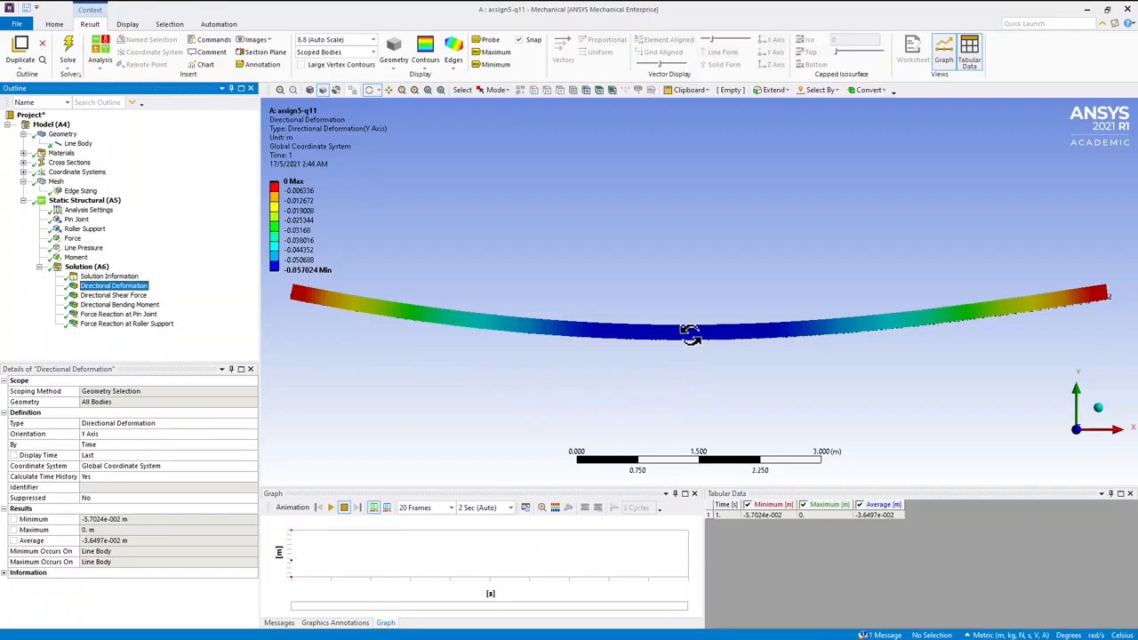
{"action": "left_click", "coordinate": [488, 39]}
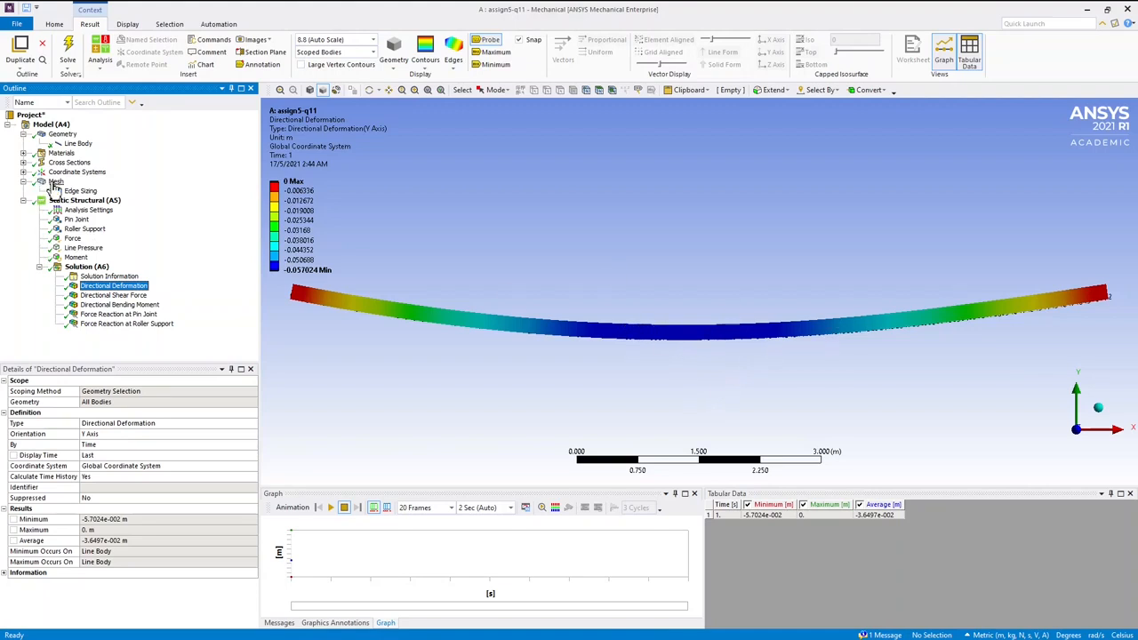
Set the Edge Sizing's number of divisions back to 2
{"action": "left_click", "coordinate": [81, 191]}
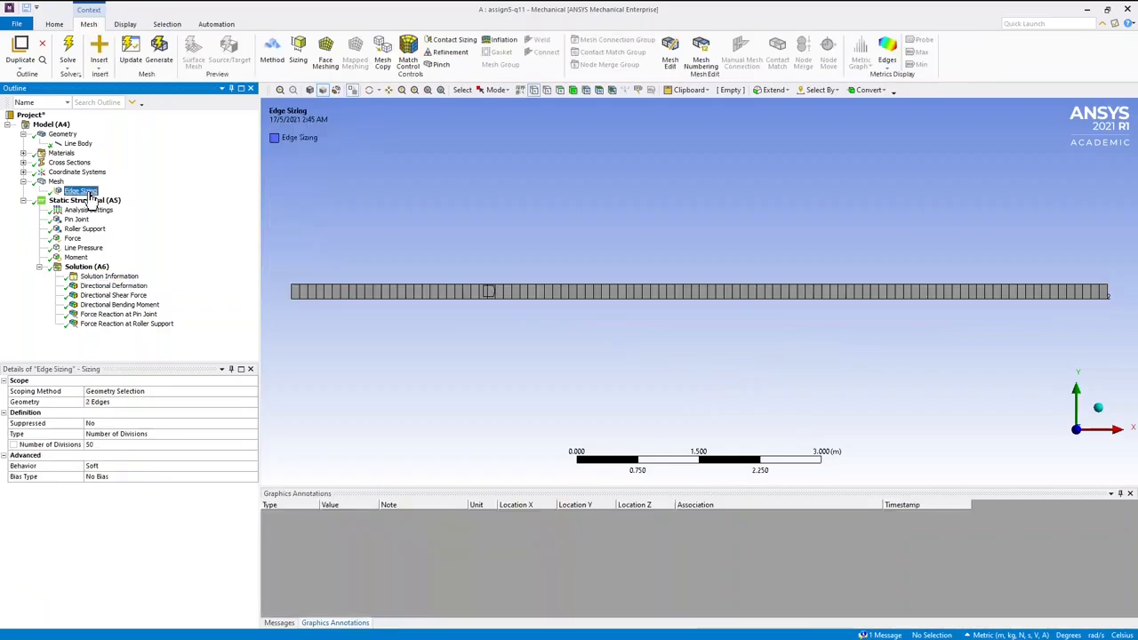
{"action": "left_click", "coordinate": [105, 445]}
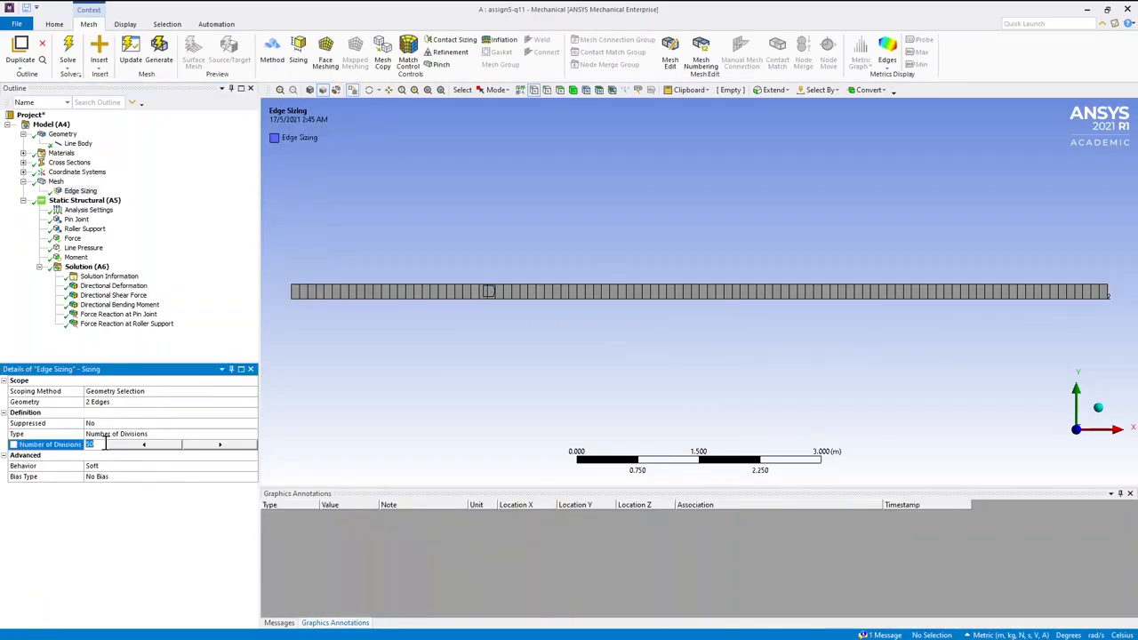
{"action": "type", "text": "2"}
{"action": "key", "text": "Return"}
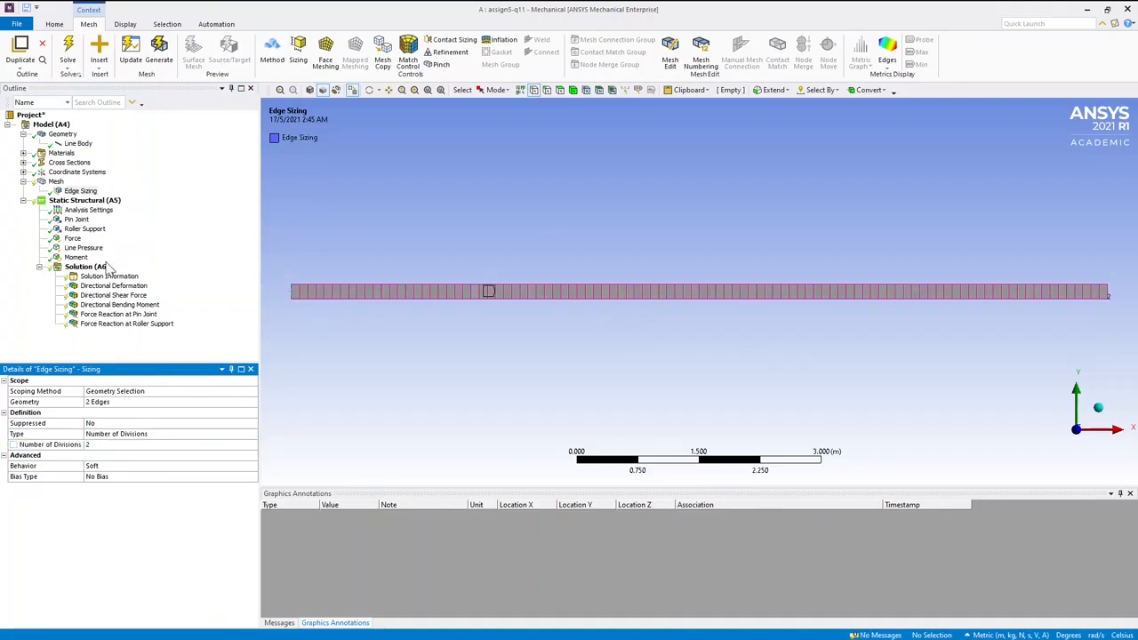
Solve the analysis with the coarse two-division mesh and probe the Directional Deformation result at midspan
{"action": "left_click", "coordinate": [69, 56]}
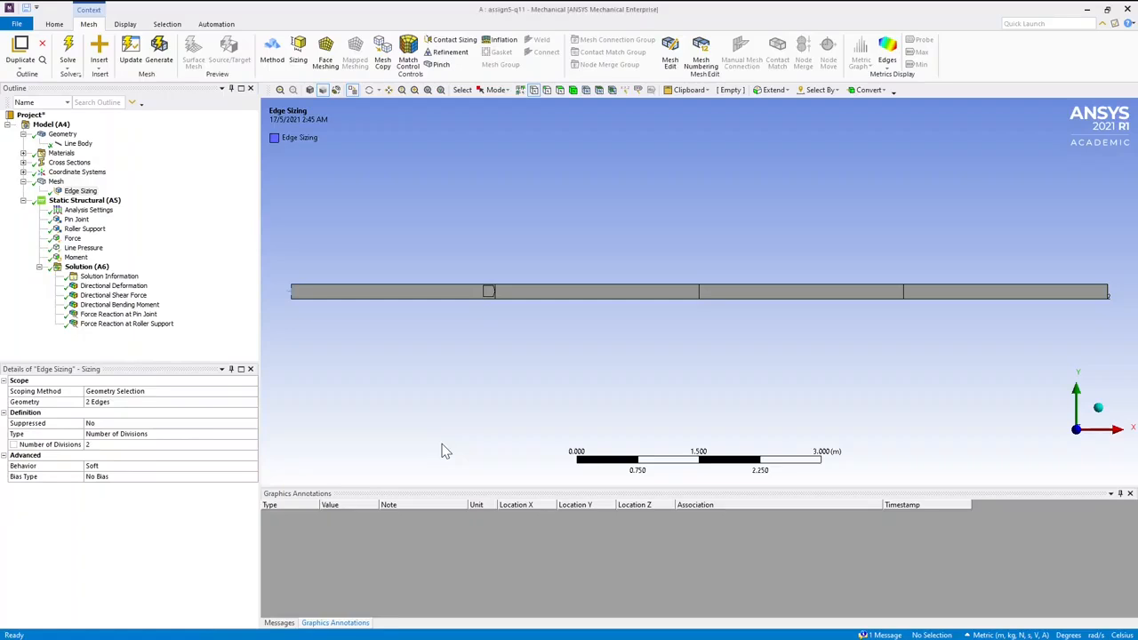
{"action": "left_click", "coordinate": [123, 287]}
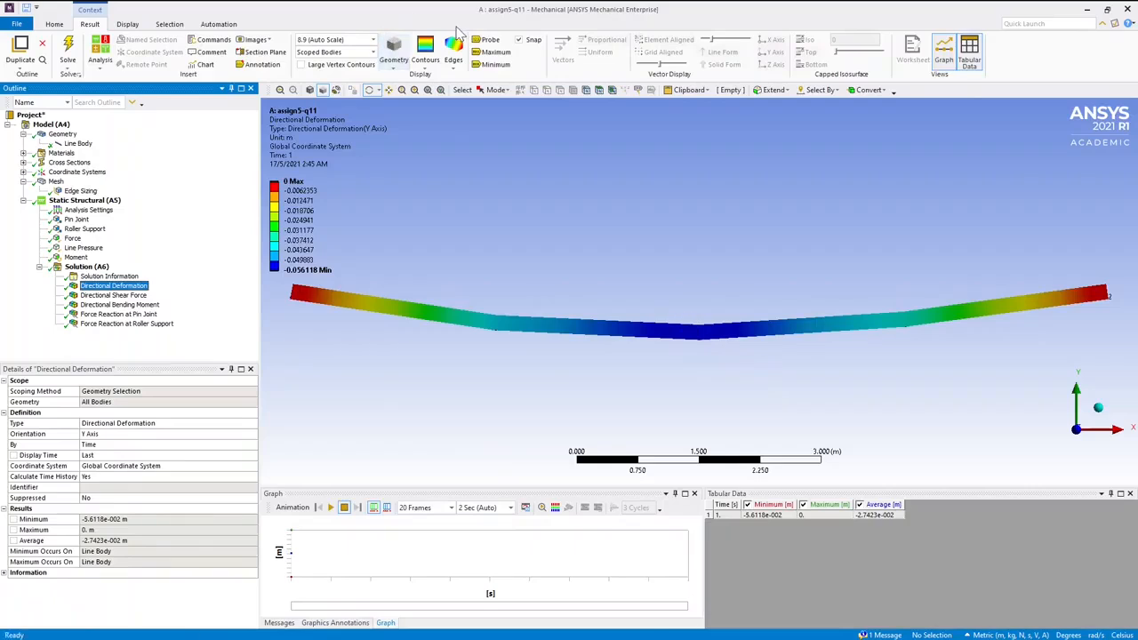
{"action": "left_click", "coordinate": [487, 40]}
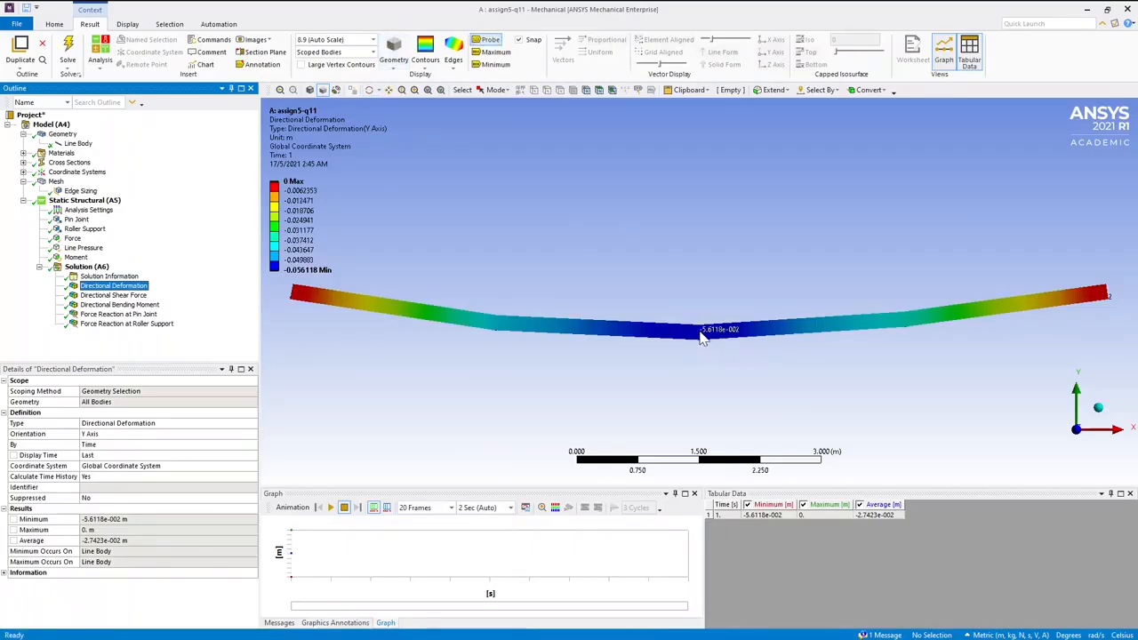